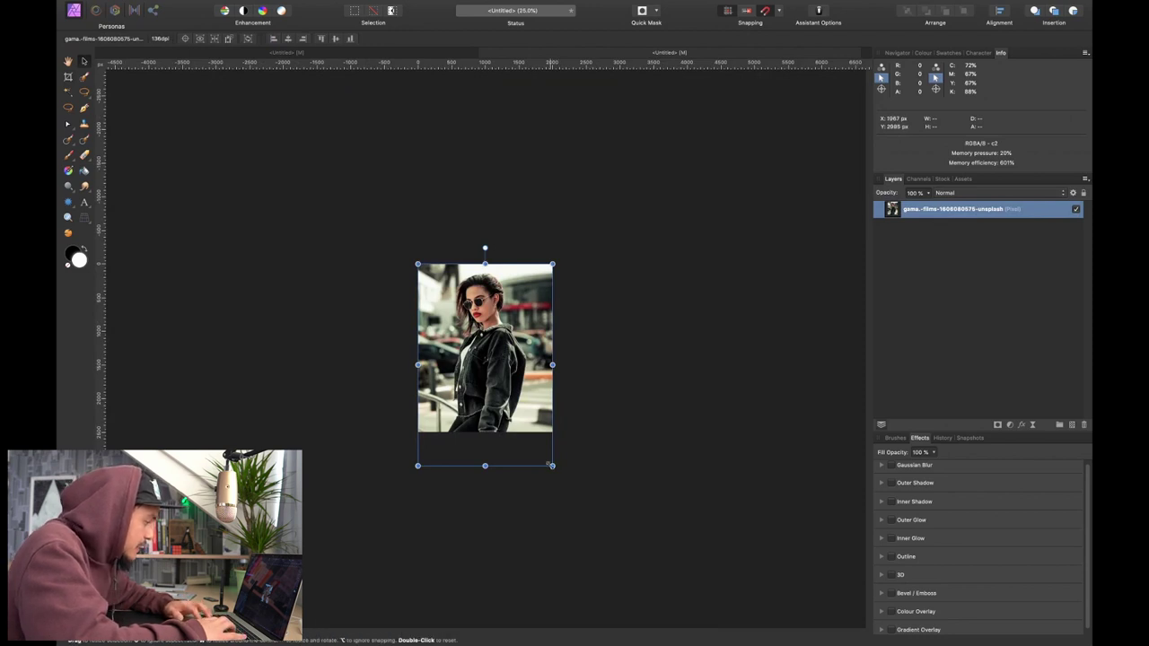
- Enlarge and reposition the portrait photo so the woman's head and upper body fill the canvas
left_click_drag(551, 465, 623, 539)
left_click_drag(557, 373, 564, 446)
key("super+0")
key("super+minus")
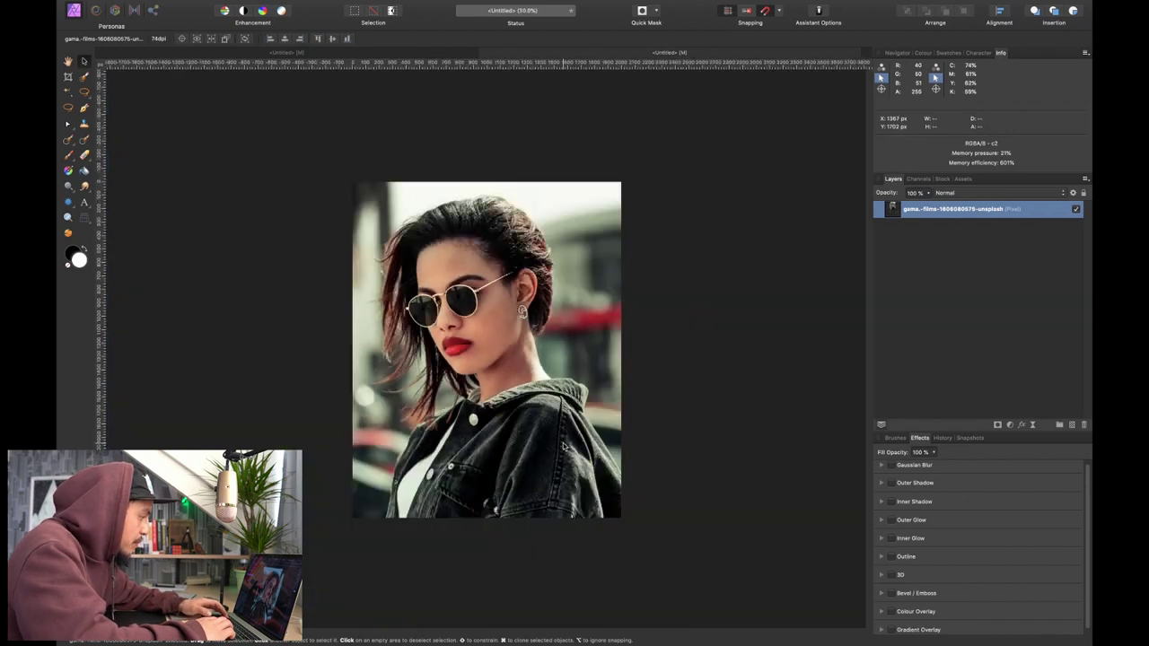
key("super+minus")
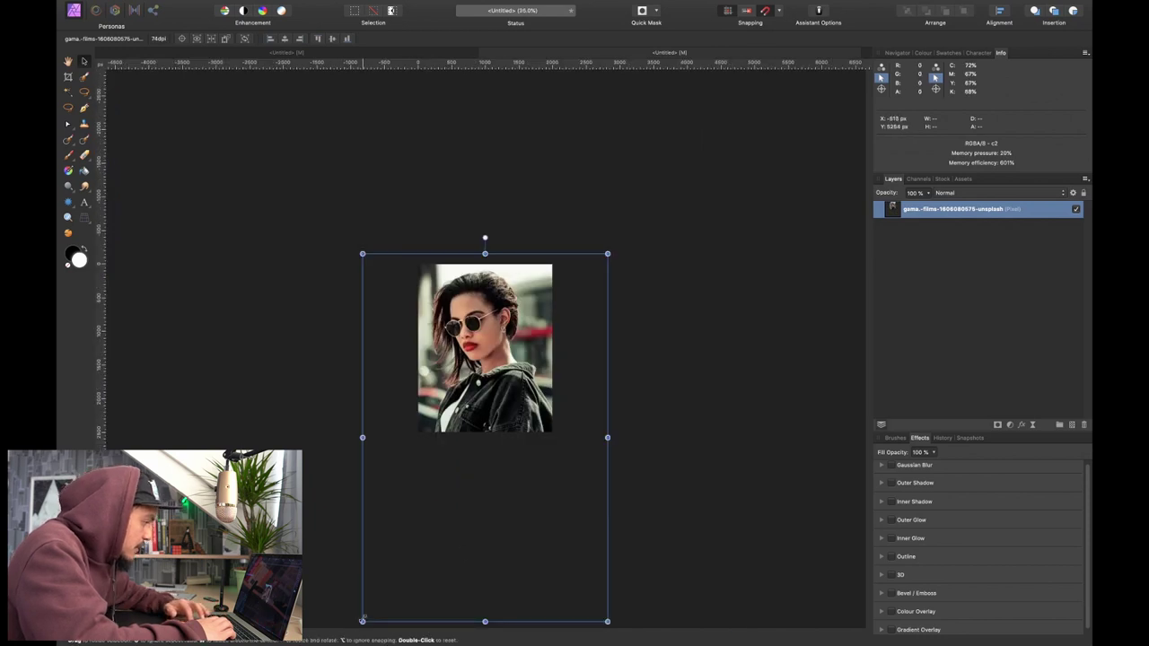
left_click_drag(362, 619, 381, 597)
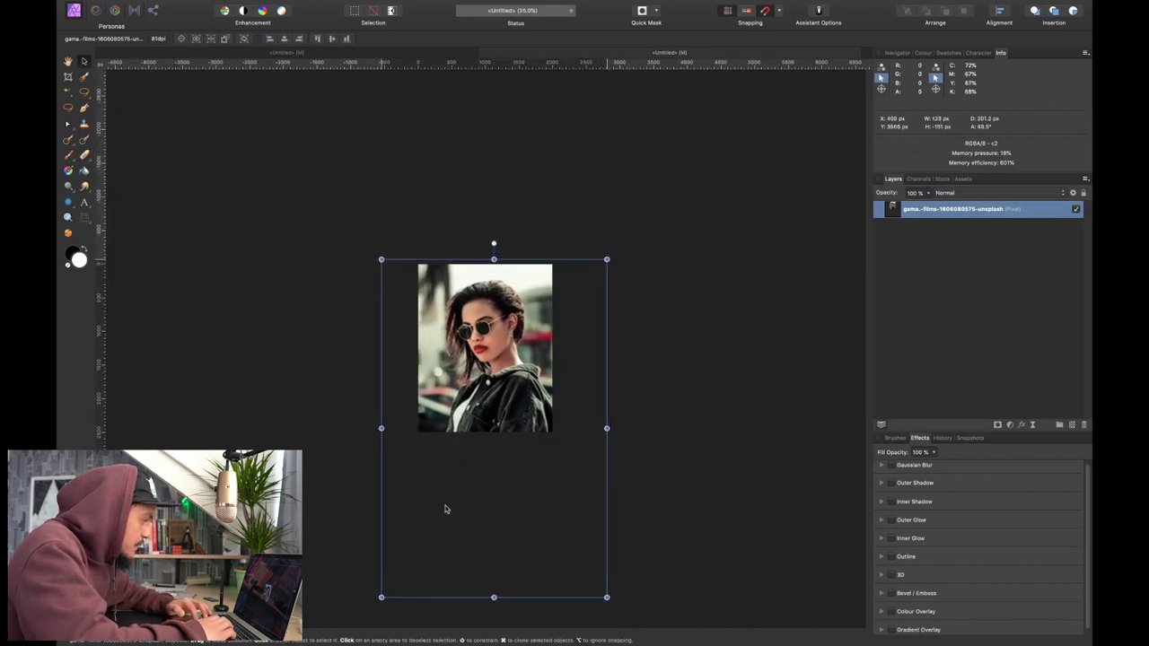
left_click_drag(444, 509, 444, 510)
key("super+0")
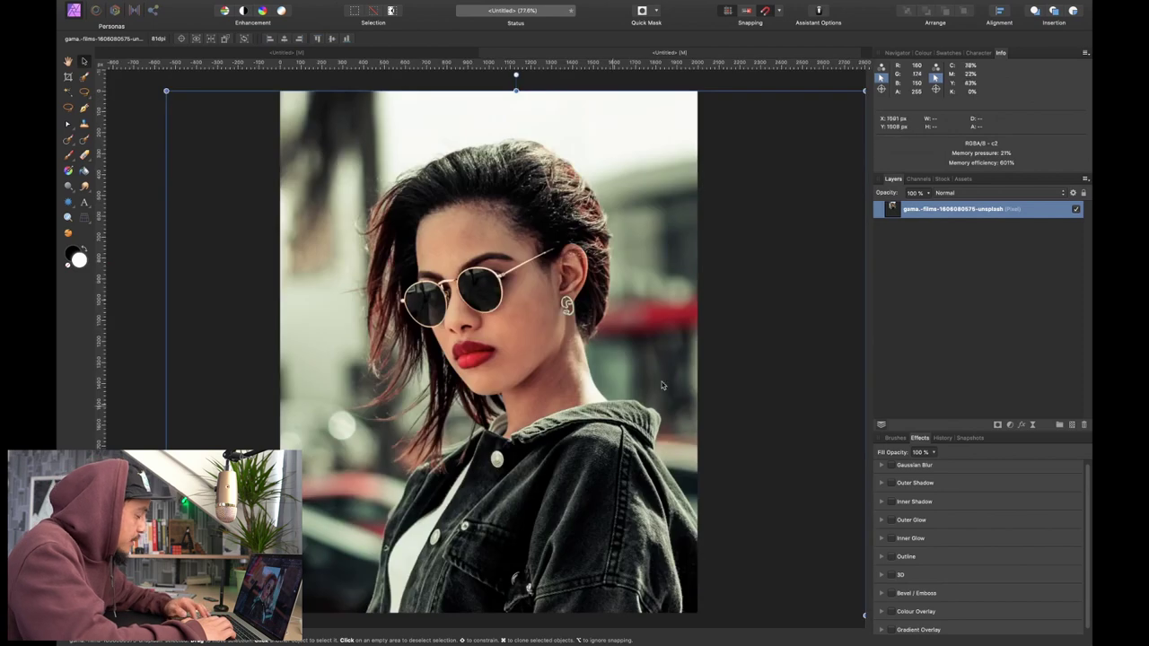
left_click(957, 261)
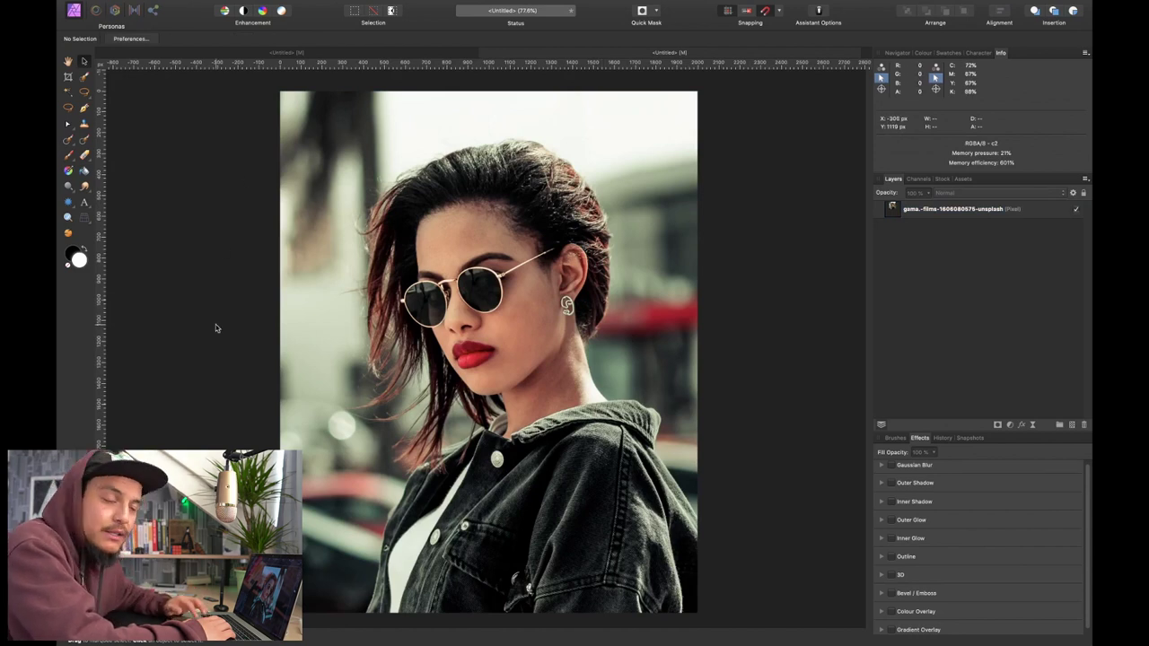
key("super+minus")
key("super+minus")
key("c")
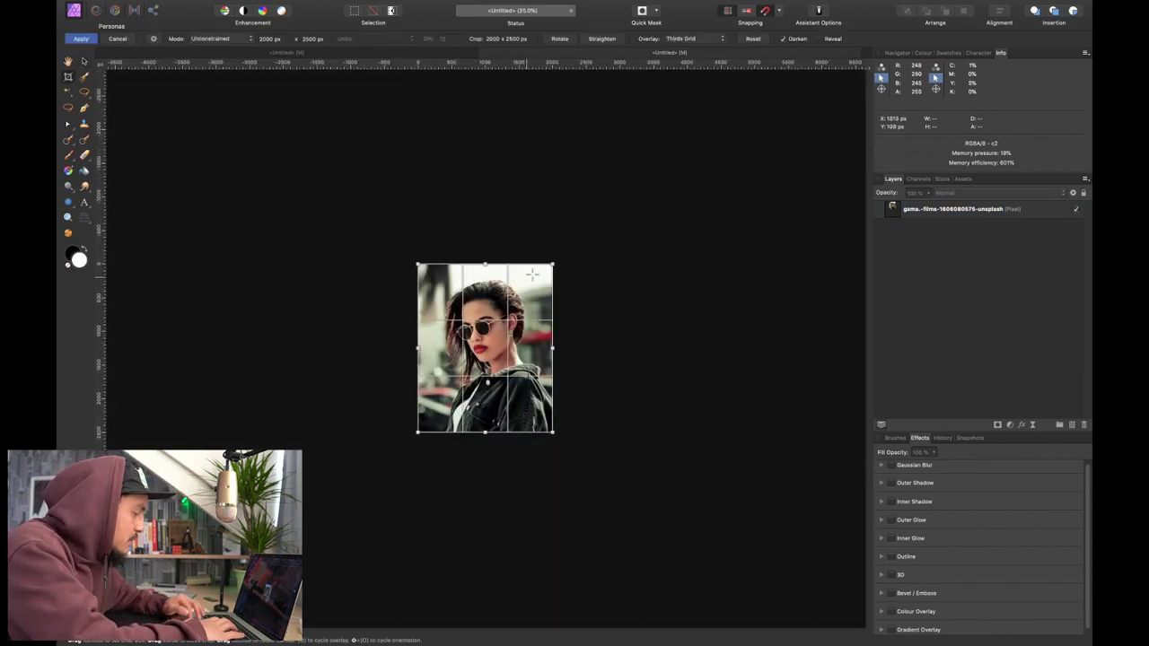
key("v")
- Rasterise and trim the photo layer to remove the image areas outside the canvas
left_click(950, 208)
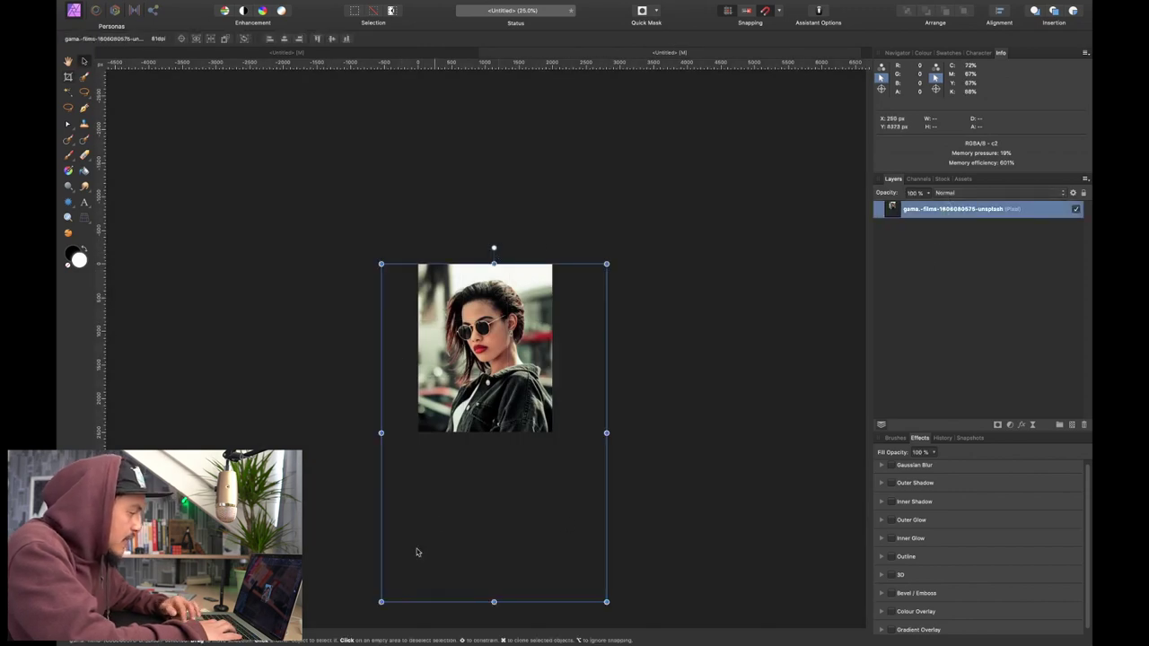
right_click(968, 213)
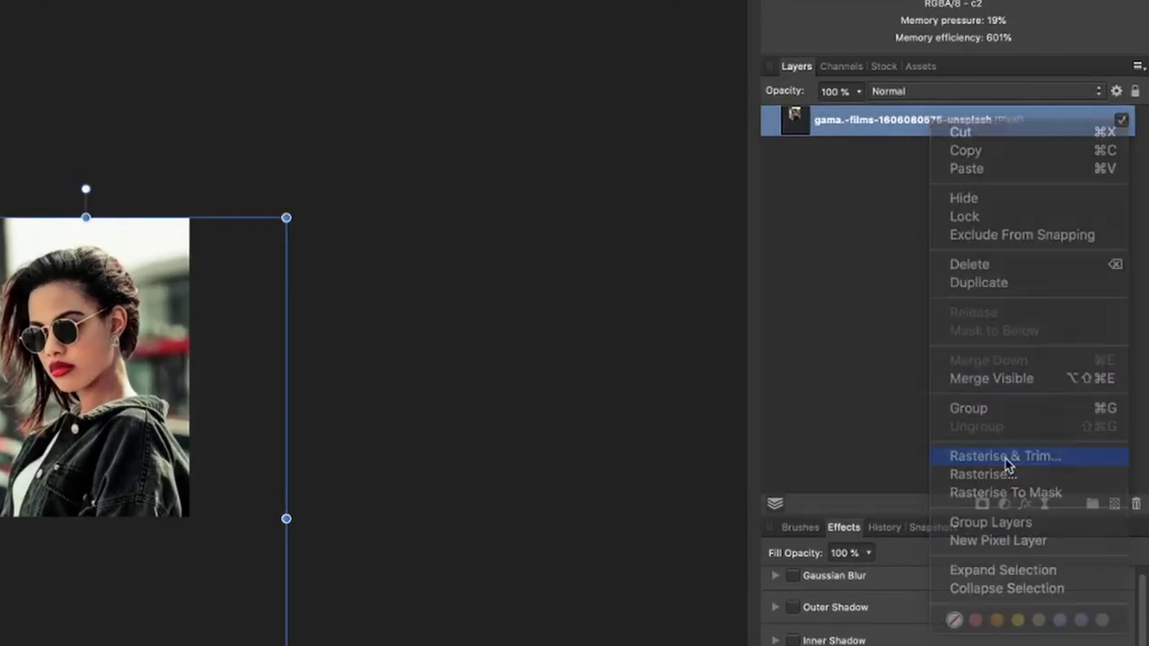
left_click(1006, 463)
scroll(477, 357, "up", 5)
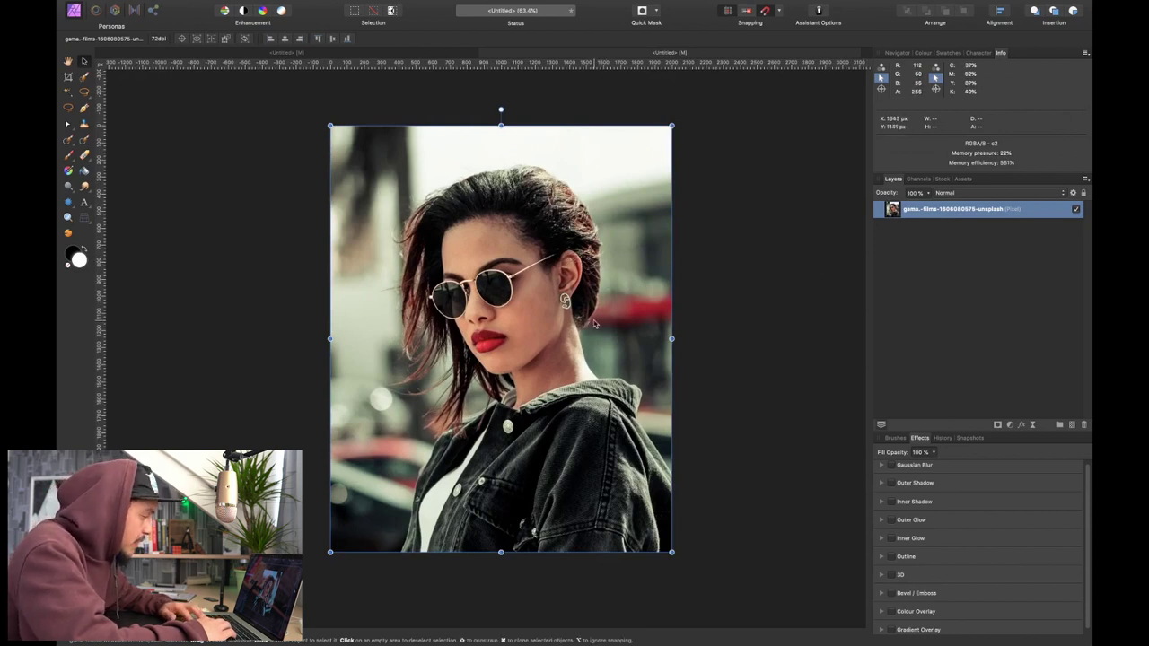
left_click(983, 268)
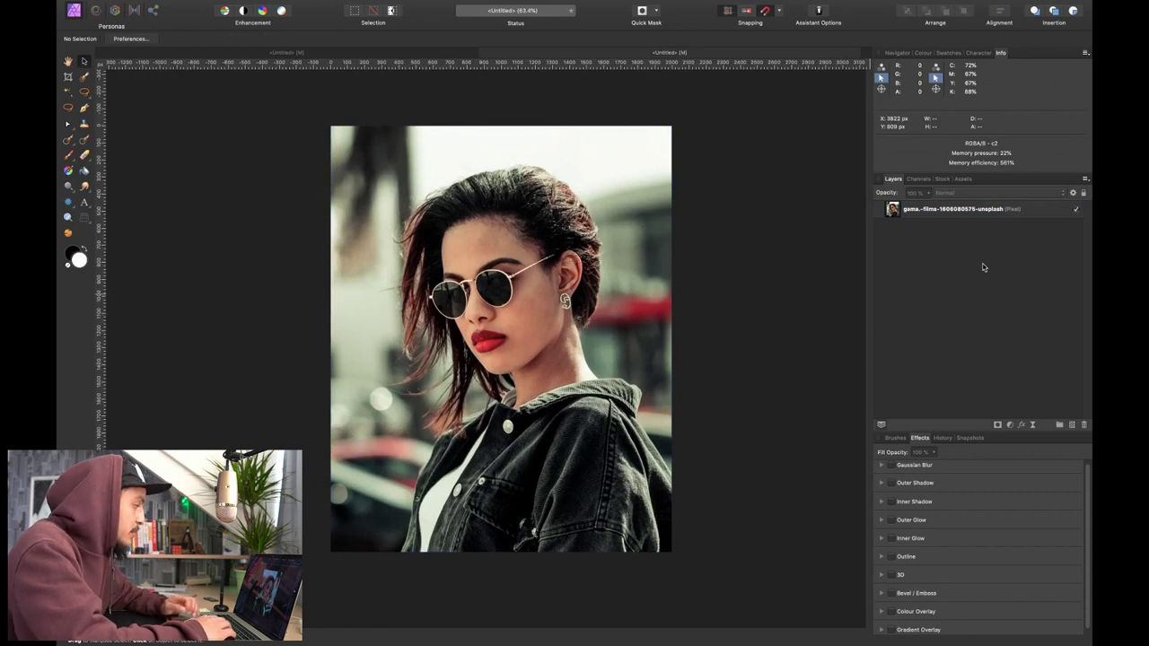
- Add an Exposure adjustment above the photo layer and darken it to about -4.8
left_click(983, 209)
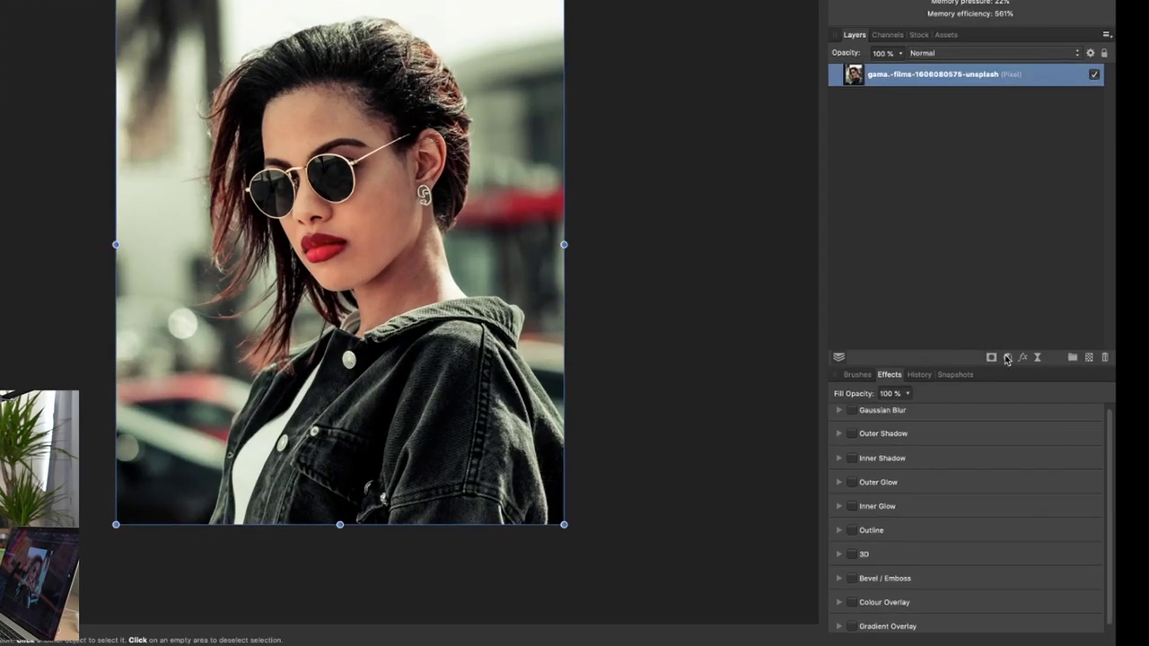
left_click(1010, 424)
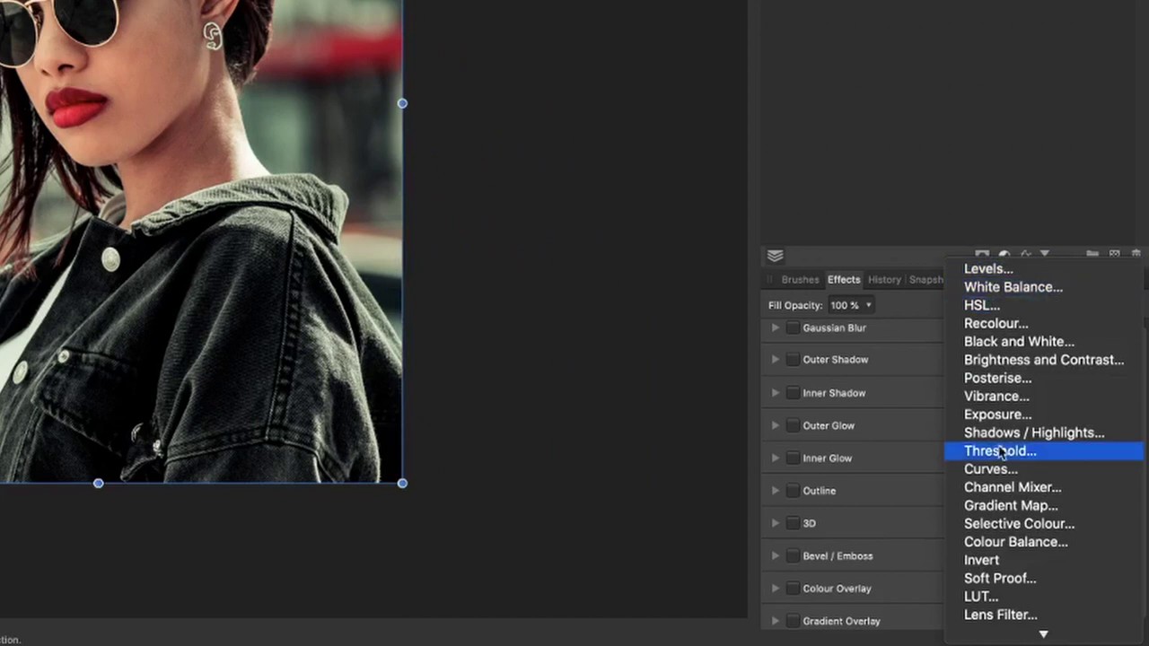
left_click(1039, 416)
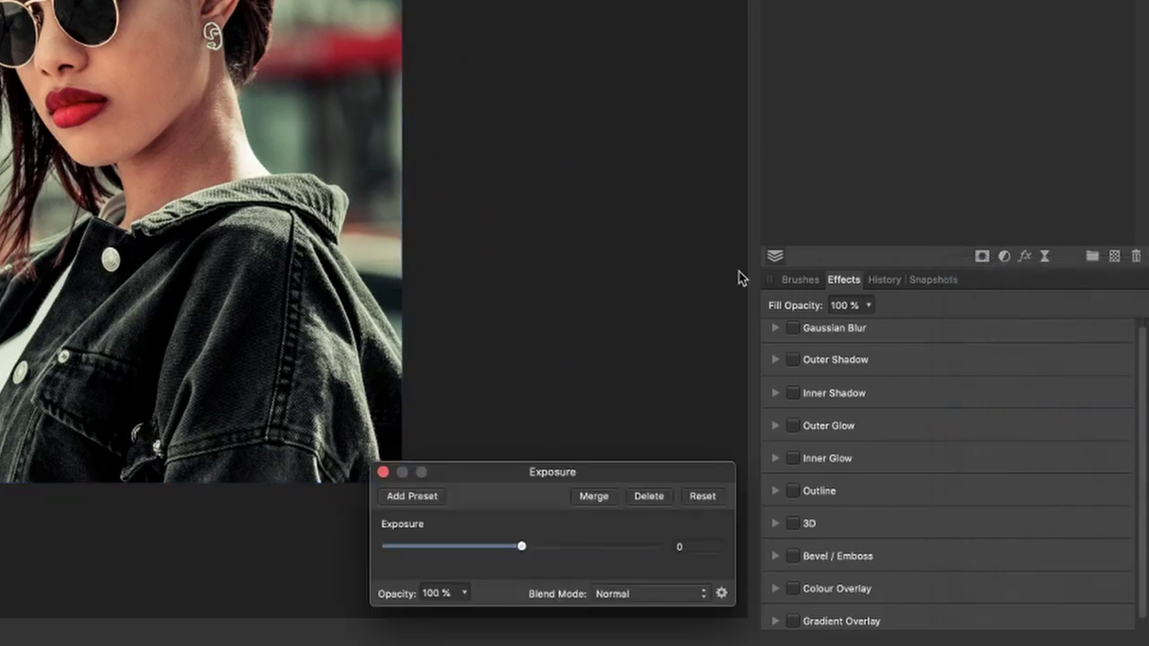
left_click_drag(521, 550, 441, 559)
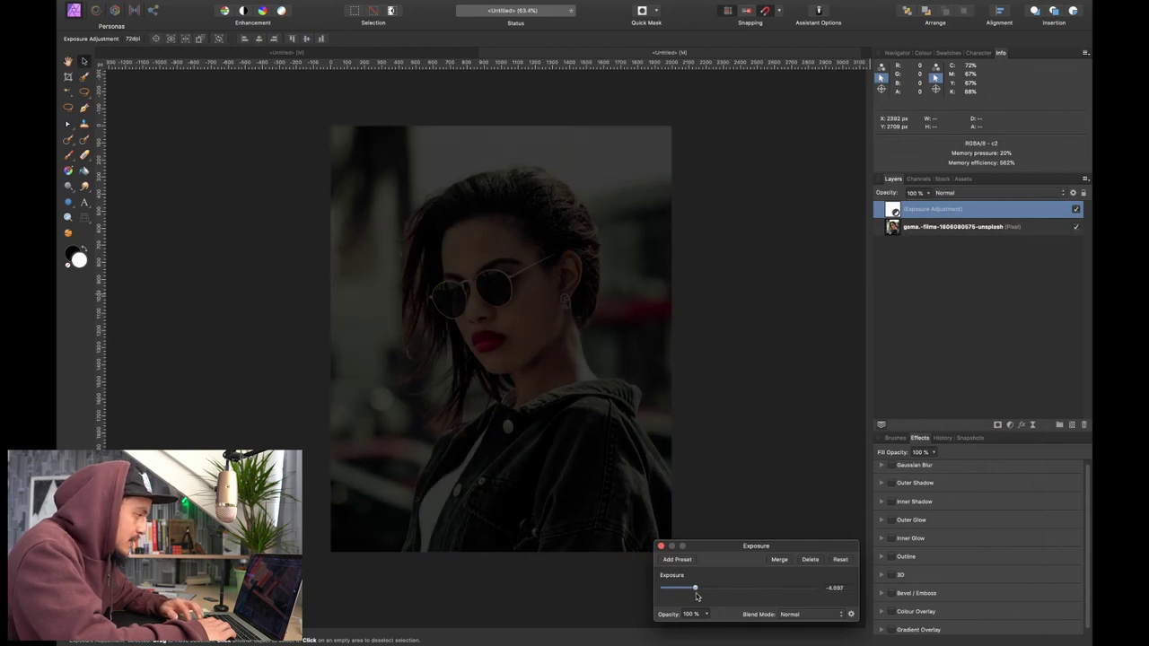
left_click_drag(696, 596, 692, 596)
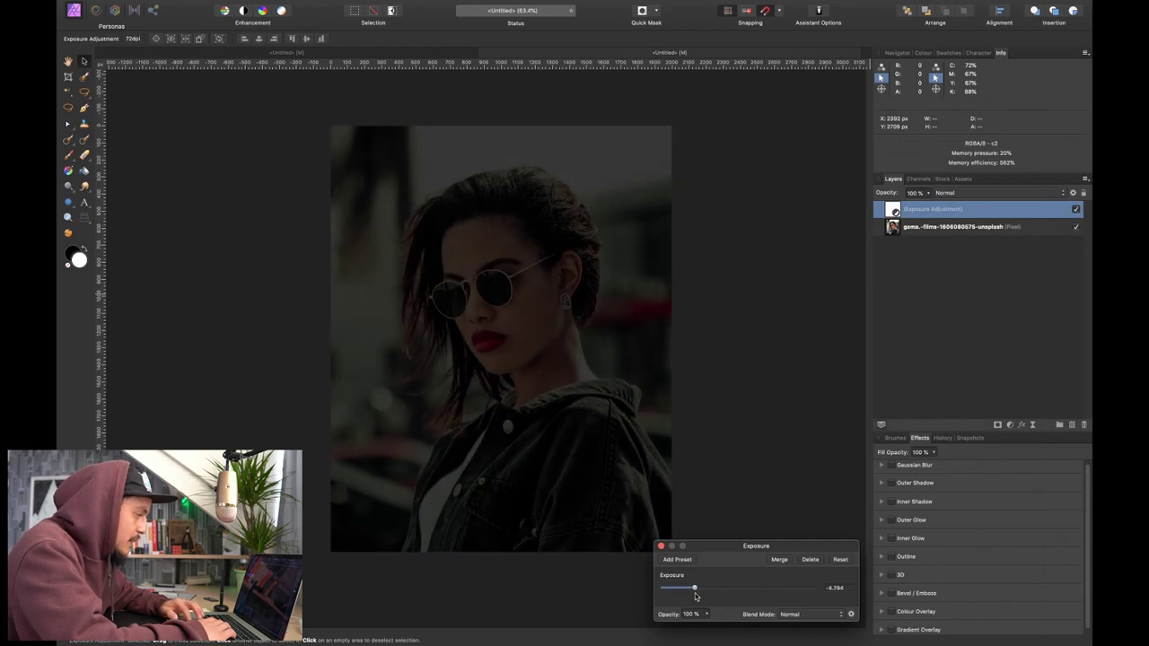
left_click(663, 548)
key("super+0")
left_click(1008, 311)
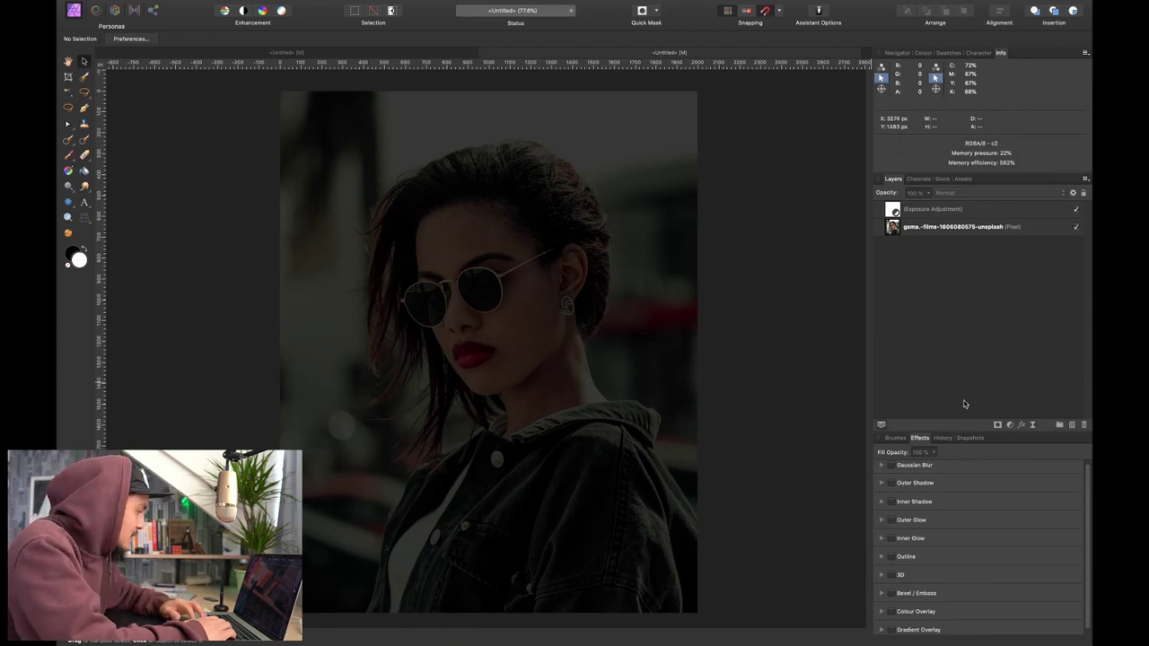
- Add a Recolour adjustment directly above the photo with hue about 202° and lightness -34 %
left_click(900, 229)
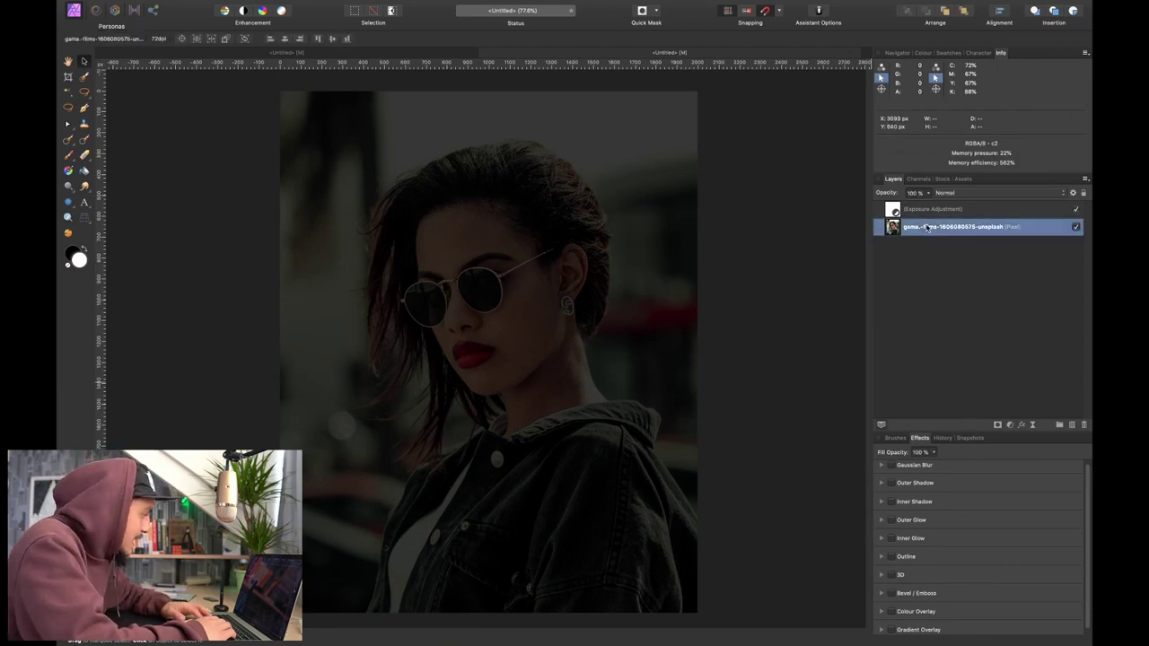
left_click(1010, 424)
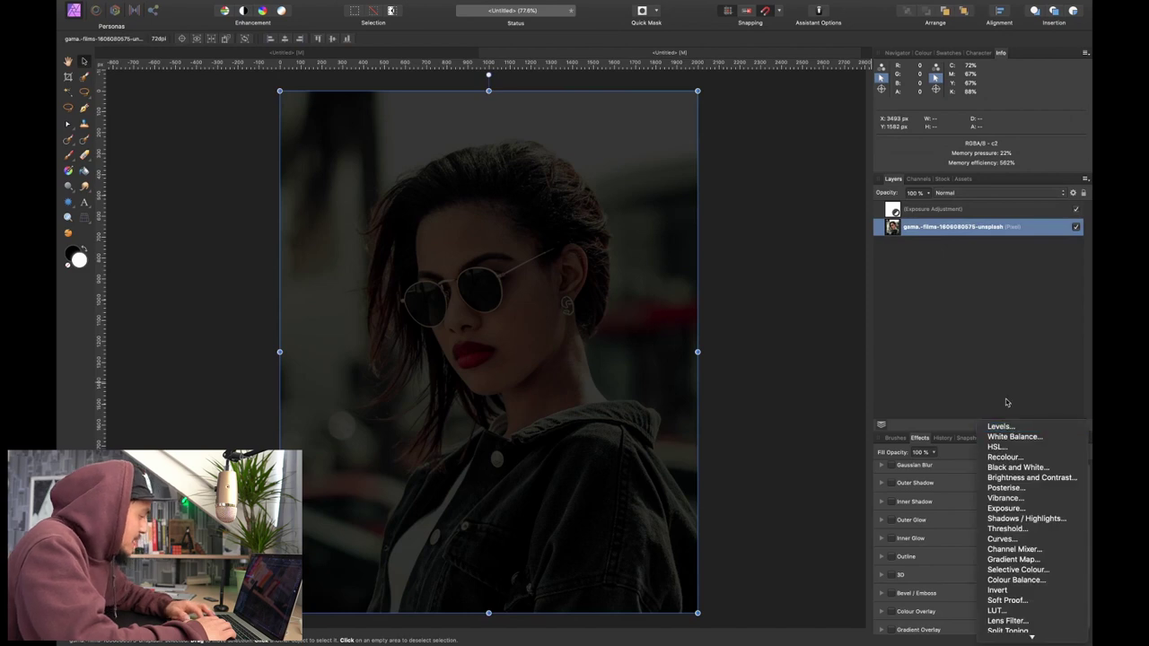
left_click(1004, 457)
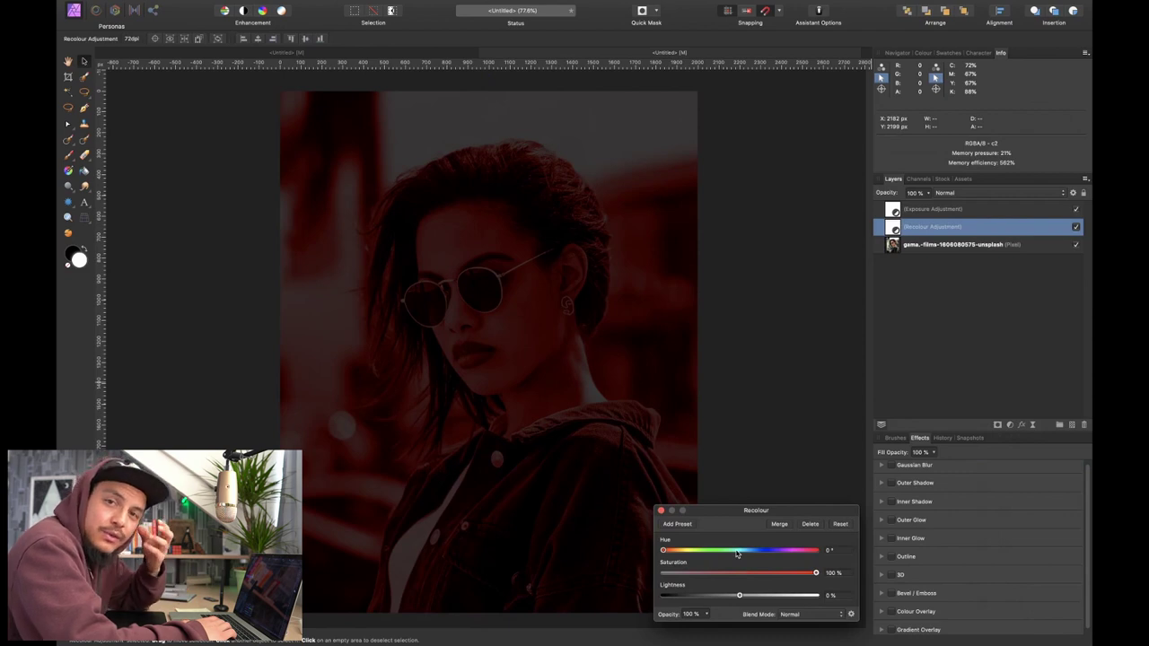
left_click_drag(736, 554, 749, 552)
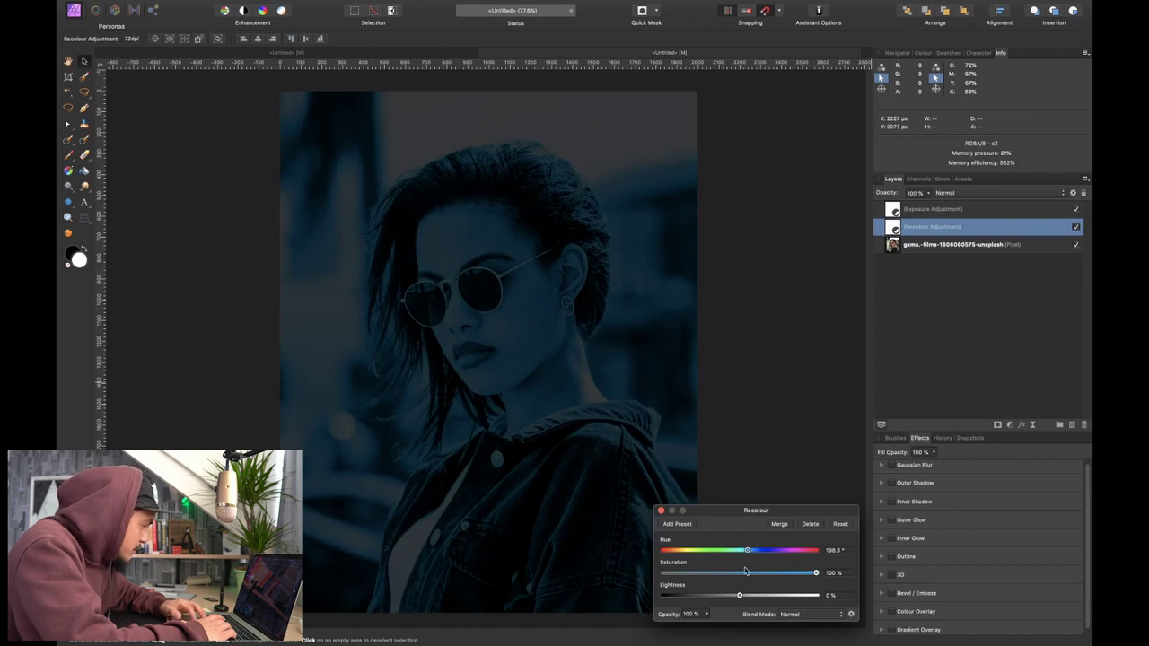
left_click_drag(749, 549, 750, 553)
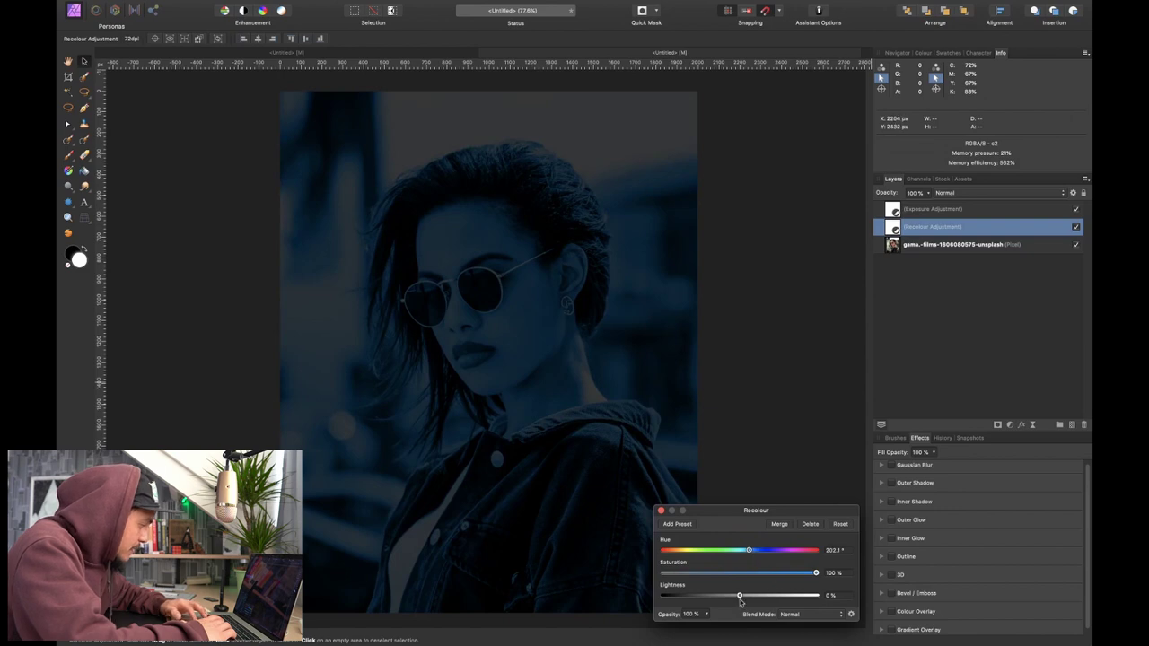
left_click_drag(740, 597, 724, 597)
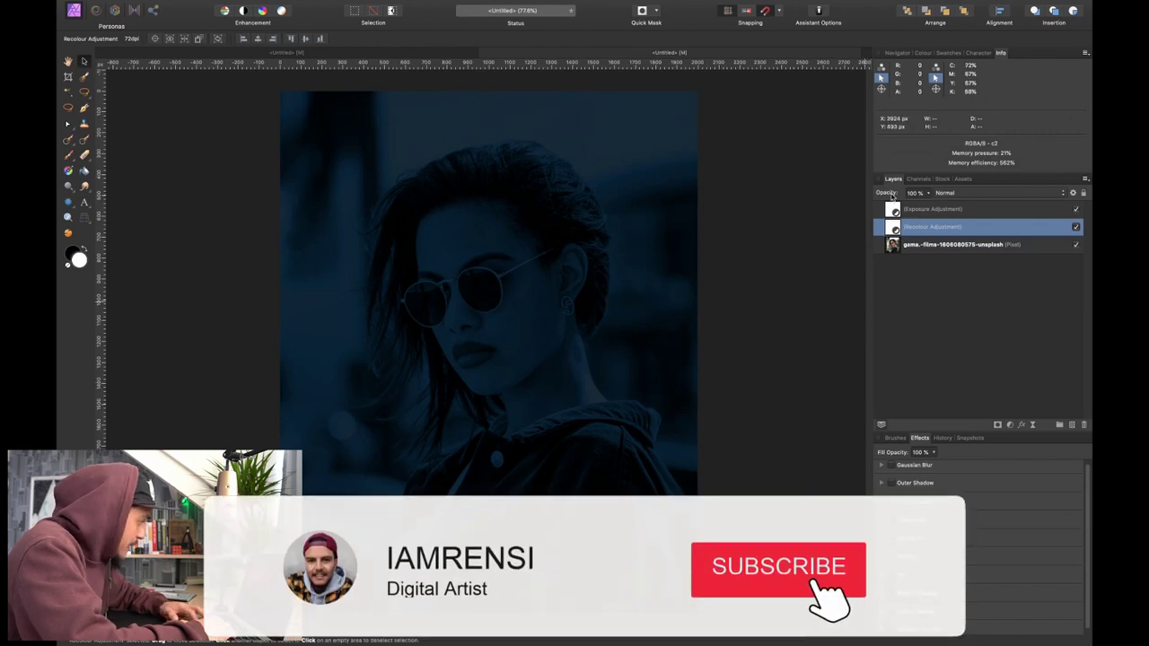
- Keep the Recolour layer at 100 % opacity and reduce its saturation to 47 %
left_click_drag(892, 196, 870, 198)
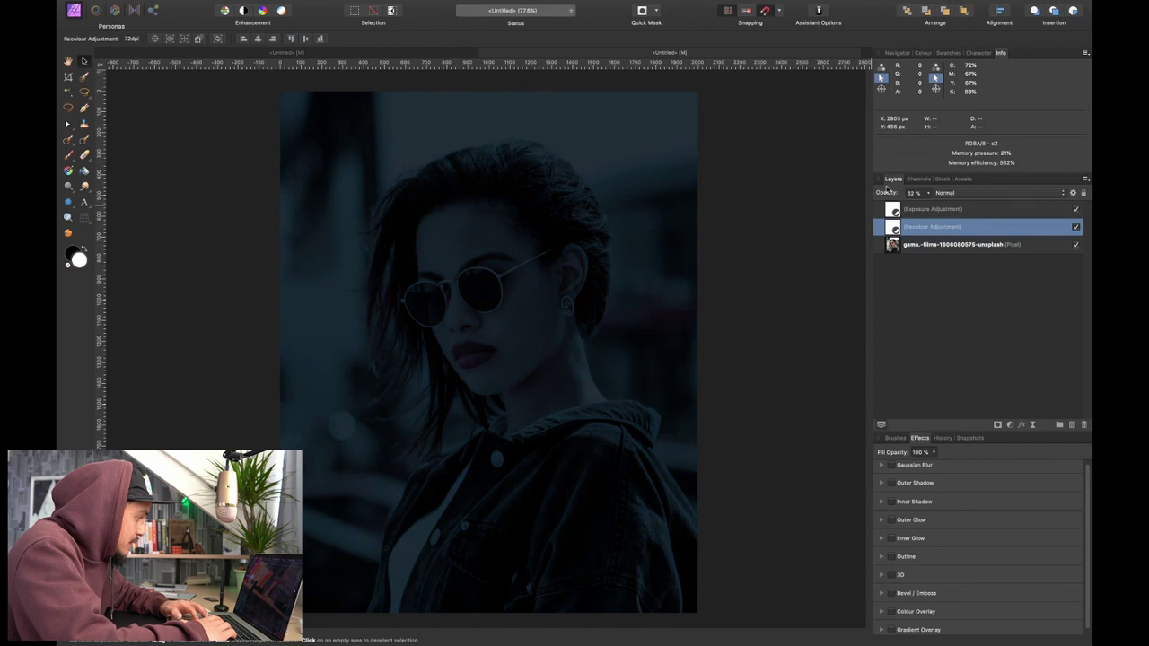
left_click_drag(940, 193, 943, 206)
double_click(894, 228)
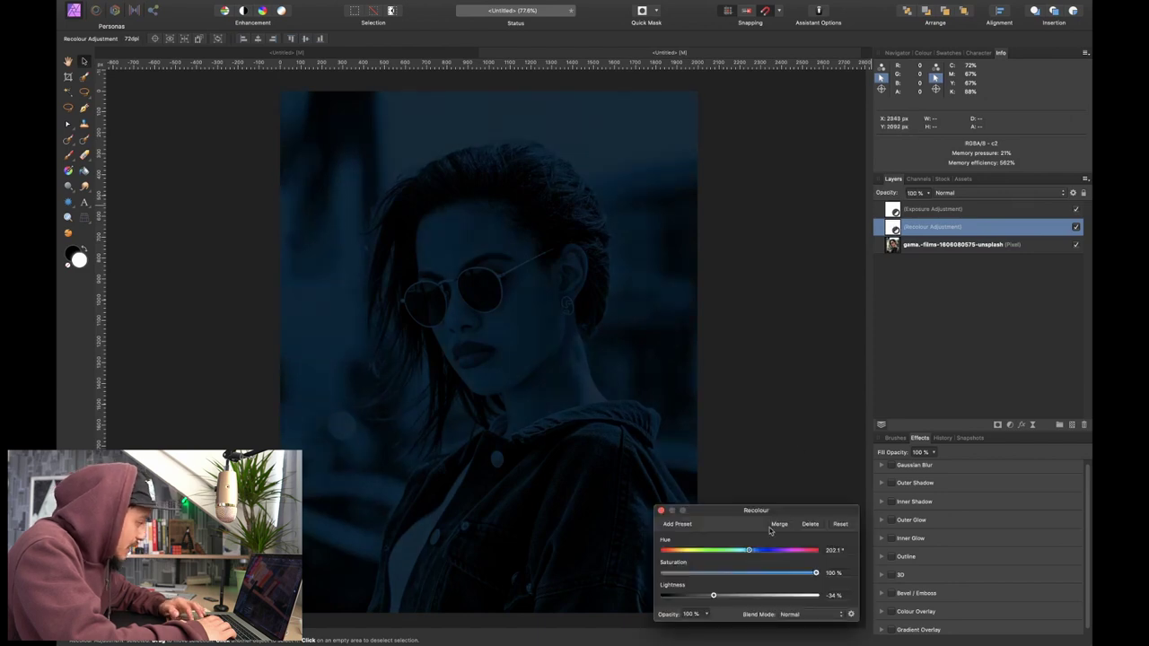
left_click(786, 572)
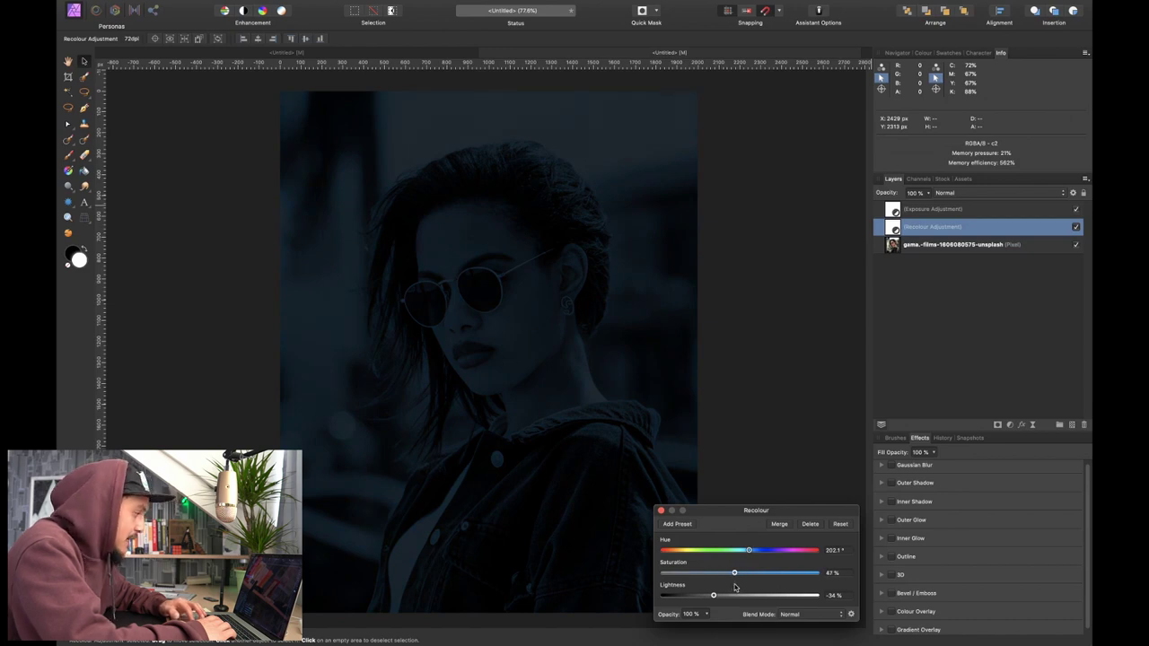
left_click(661, 510)
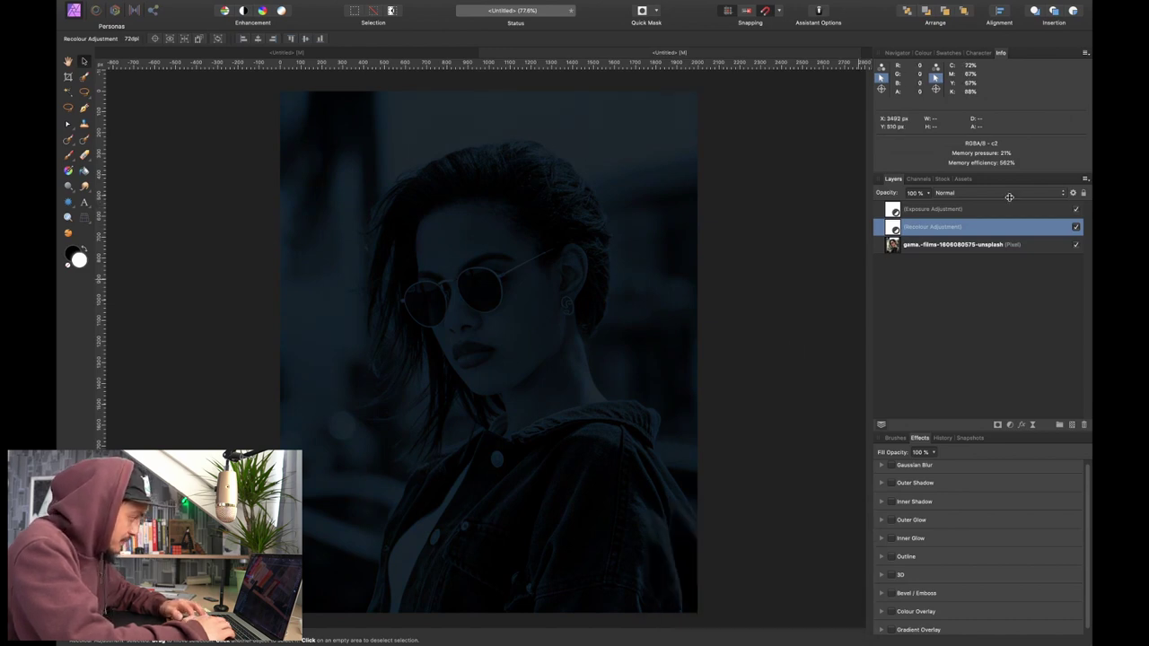
- Hide and show the Exposure and Recolour adjustments together to compare the photo before and after
left_click(1062, 210, "shift")
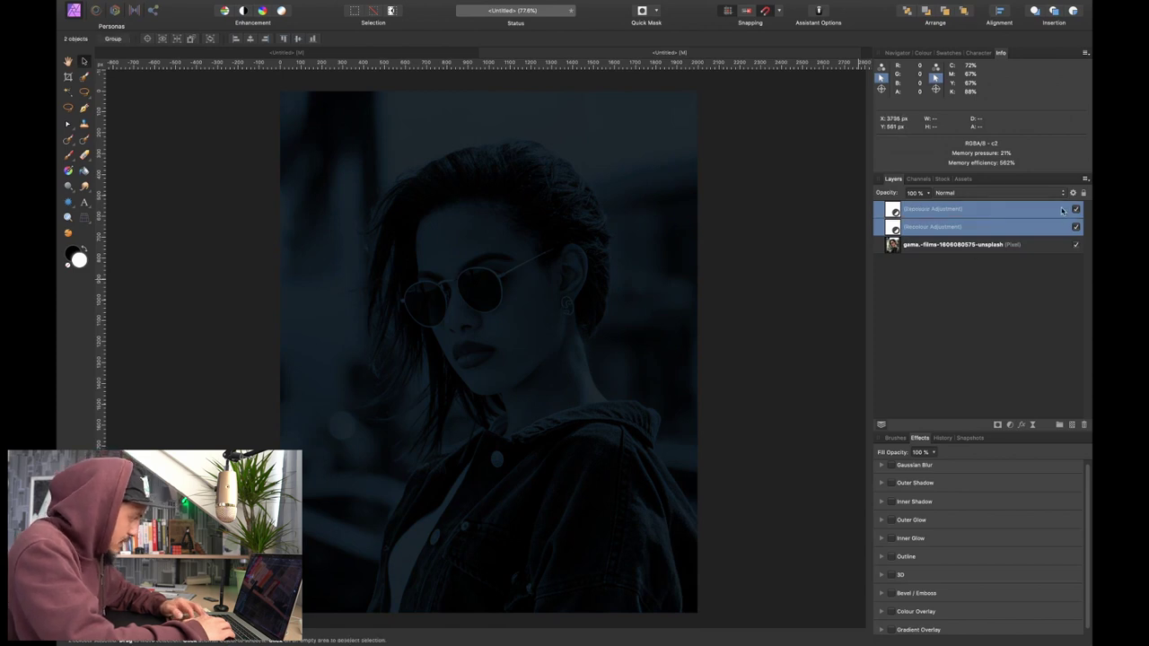
left_click(1077, 209)
left_click(1077, 210)
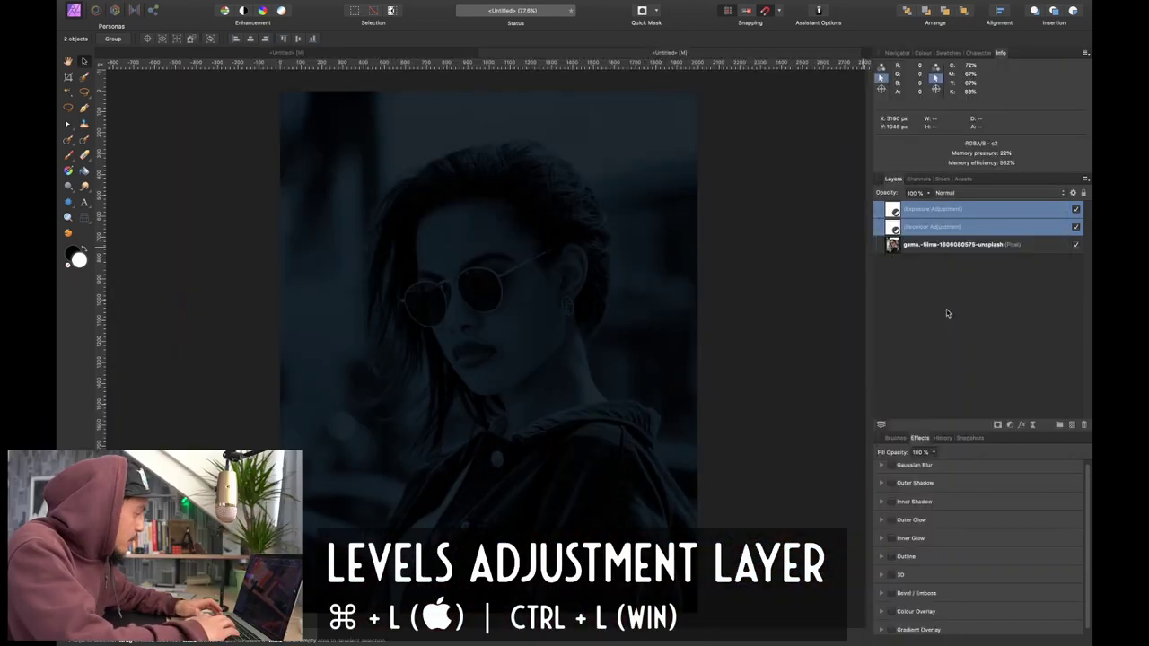
- Add a Levels adjustment on top of the stack with white level 78 % and black level 2 %
key("super+l")
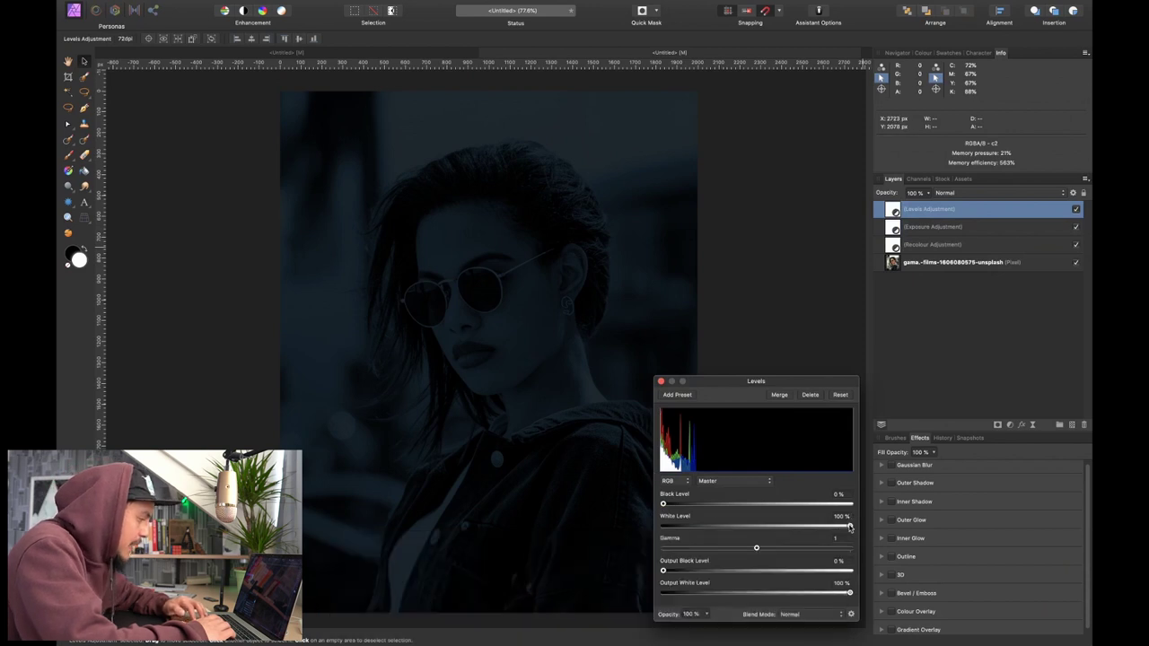
left_click_drag(849, 525, 809, 534)
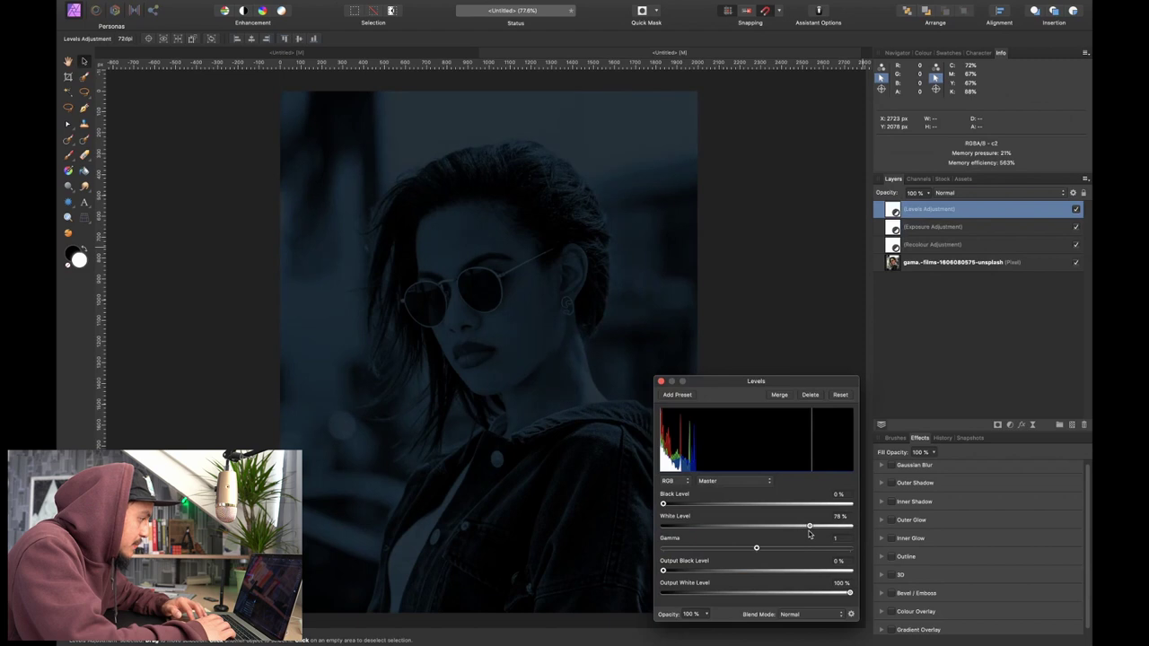
left_click_drag(674, 507, 667, 509)
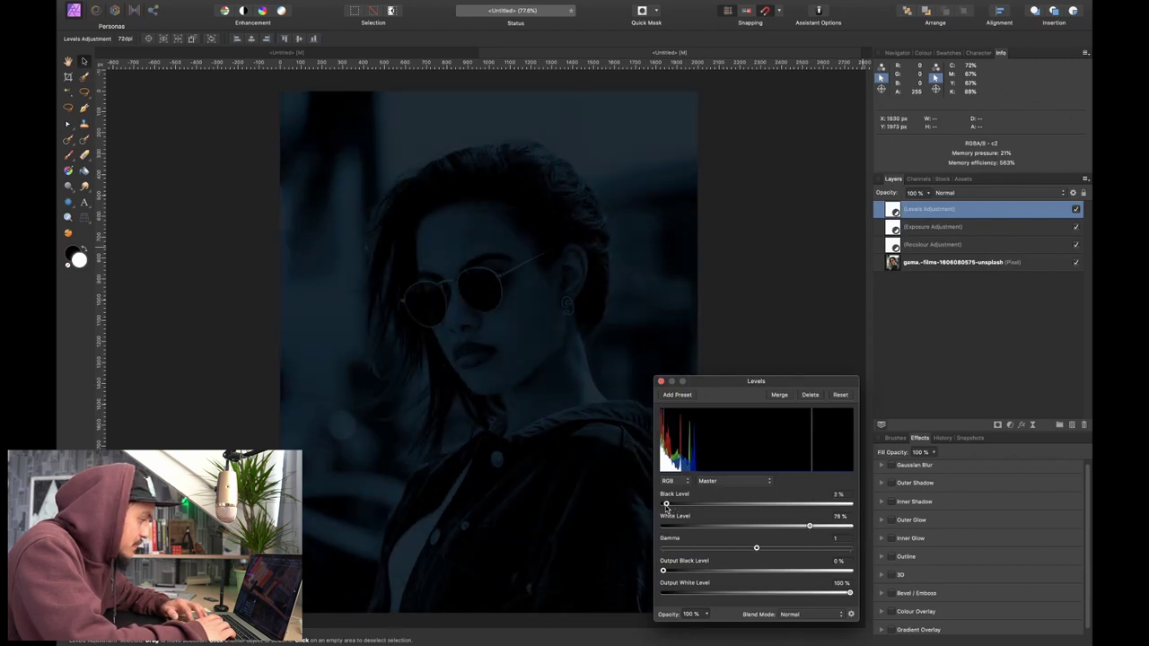
left_click(659, 381)
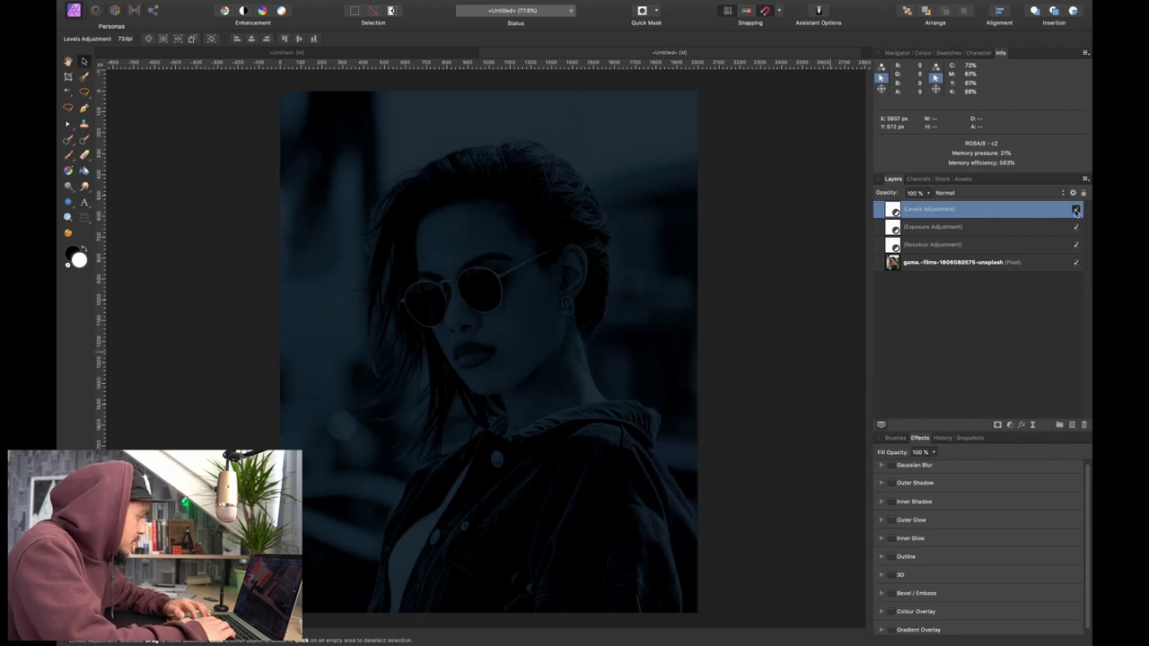
left_click(961, 388)
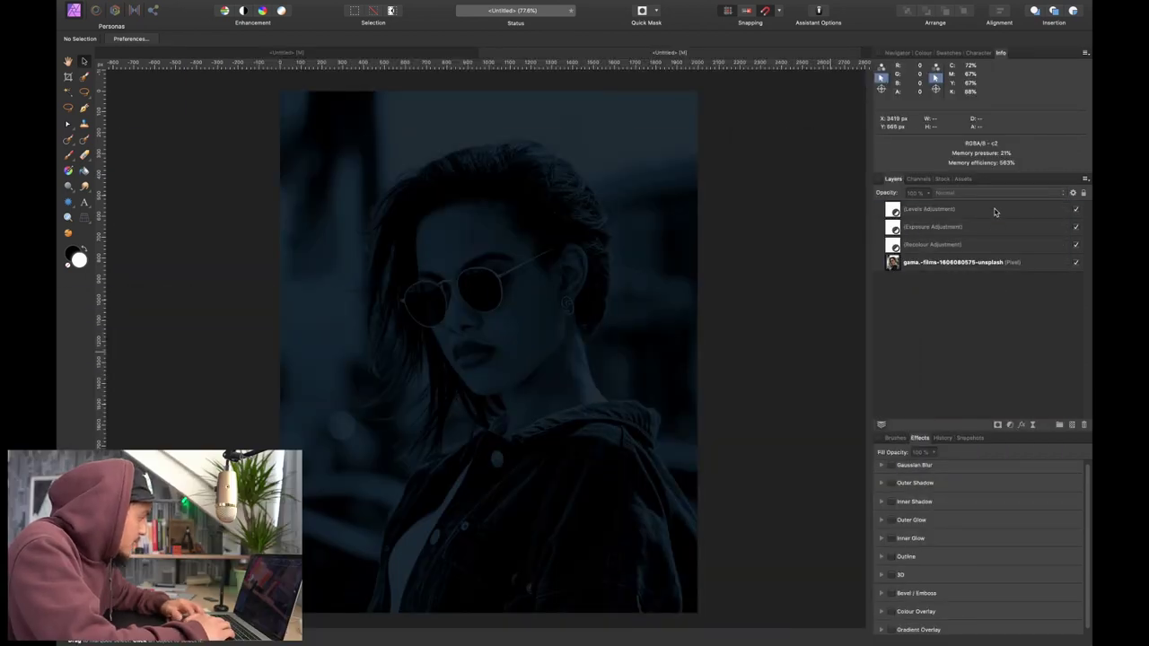
- Hide the Levels, Exposure and Recolour adjustments together
left_click(994, 212)
left_click(989, 243, "shift")
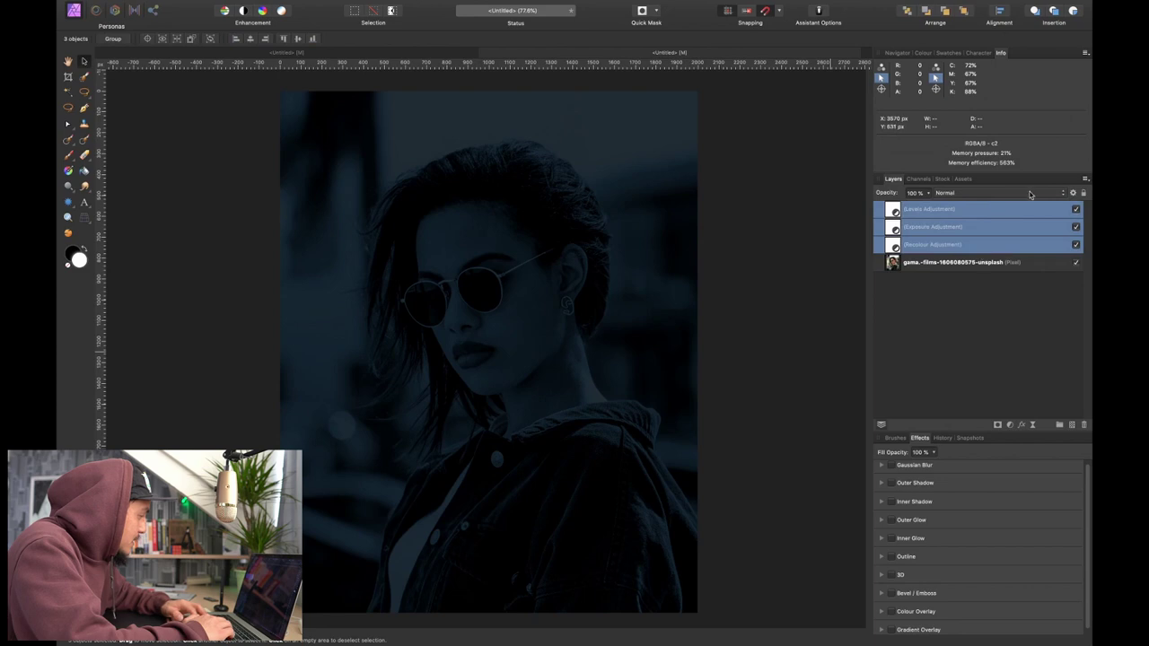
left_click(1077, 210)
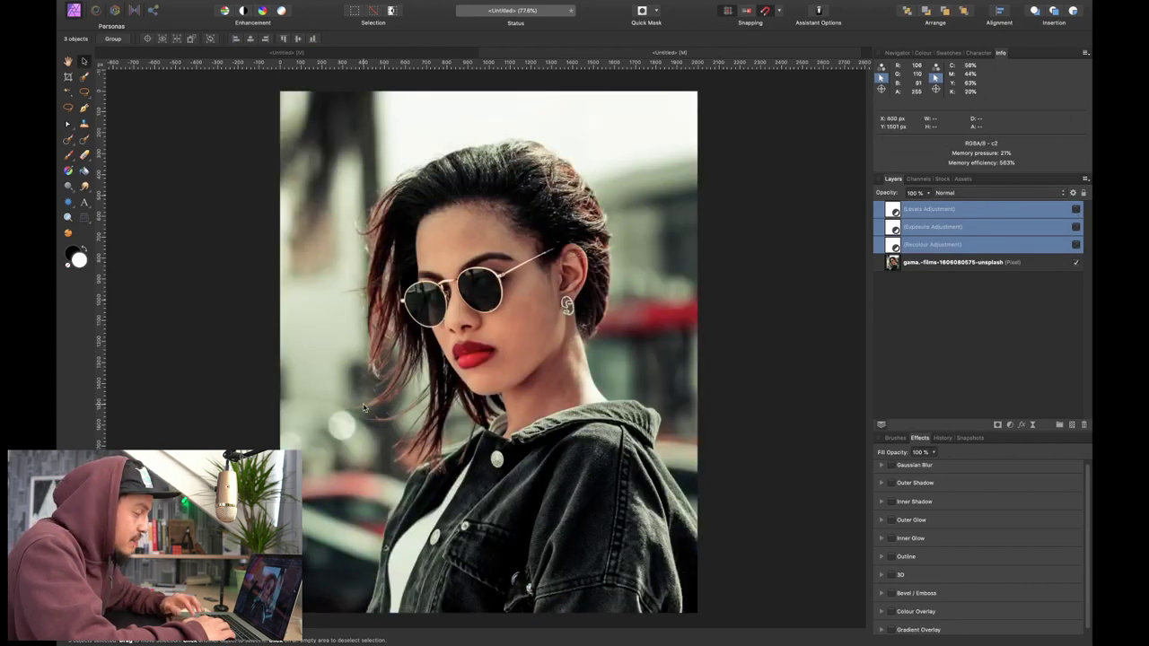
- Rename the portrait photo's pixel layer as model
scroll(475, 288, "up", 10)
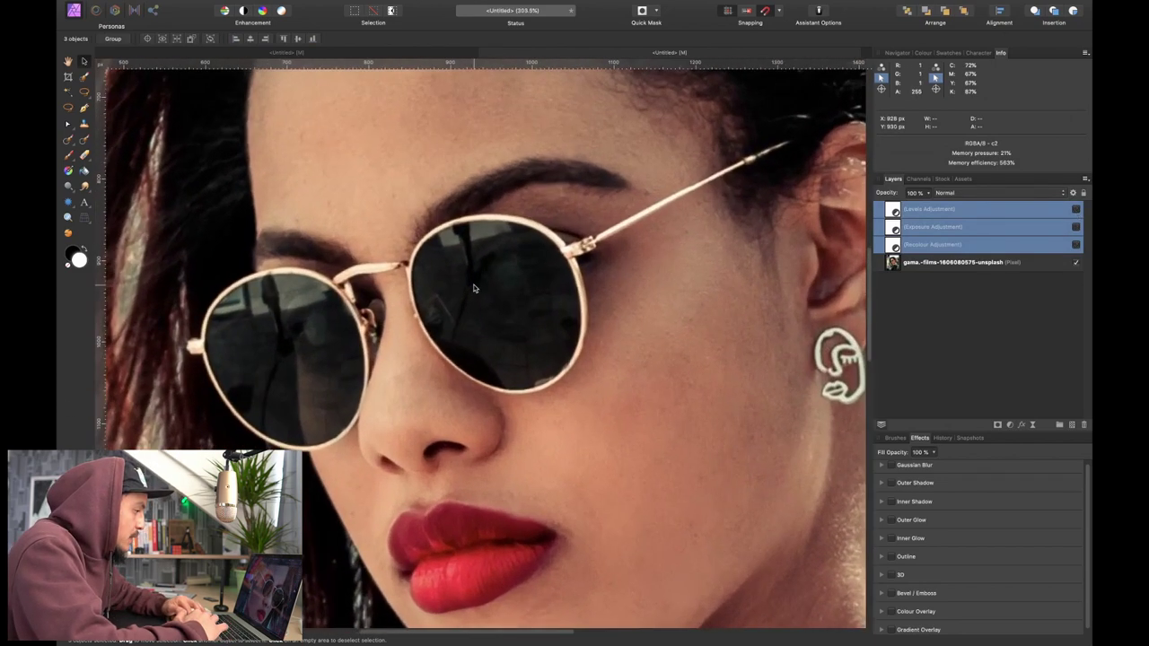
key("p")
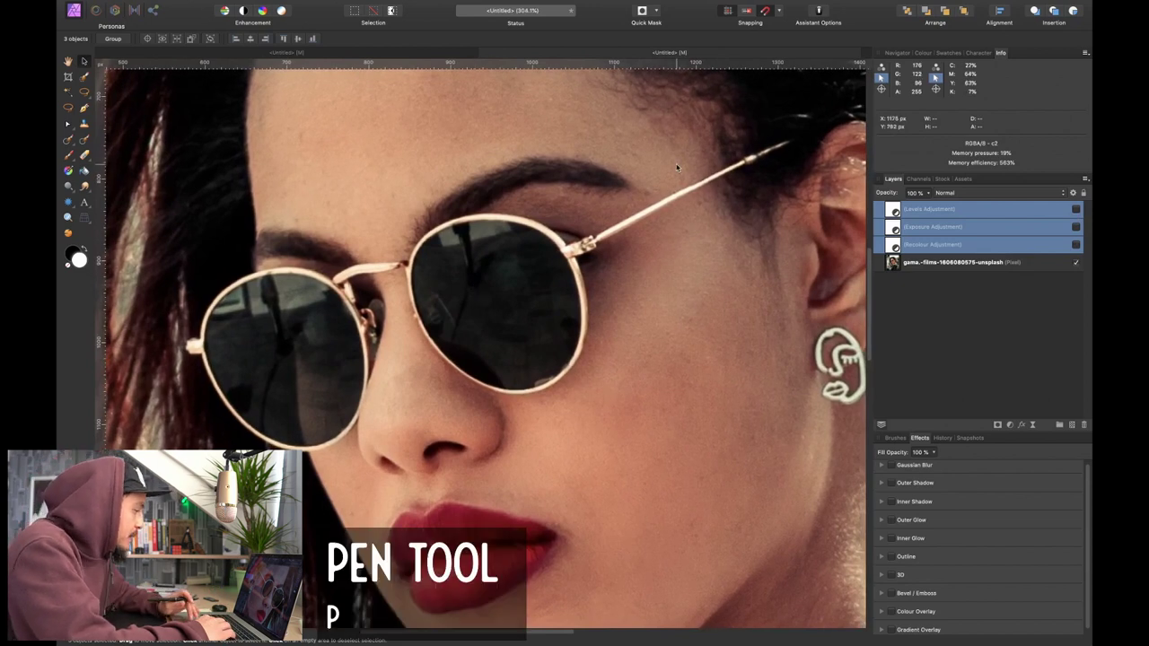
key("p")
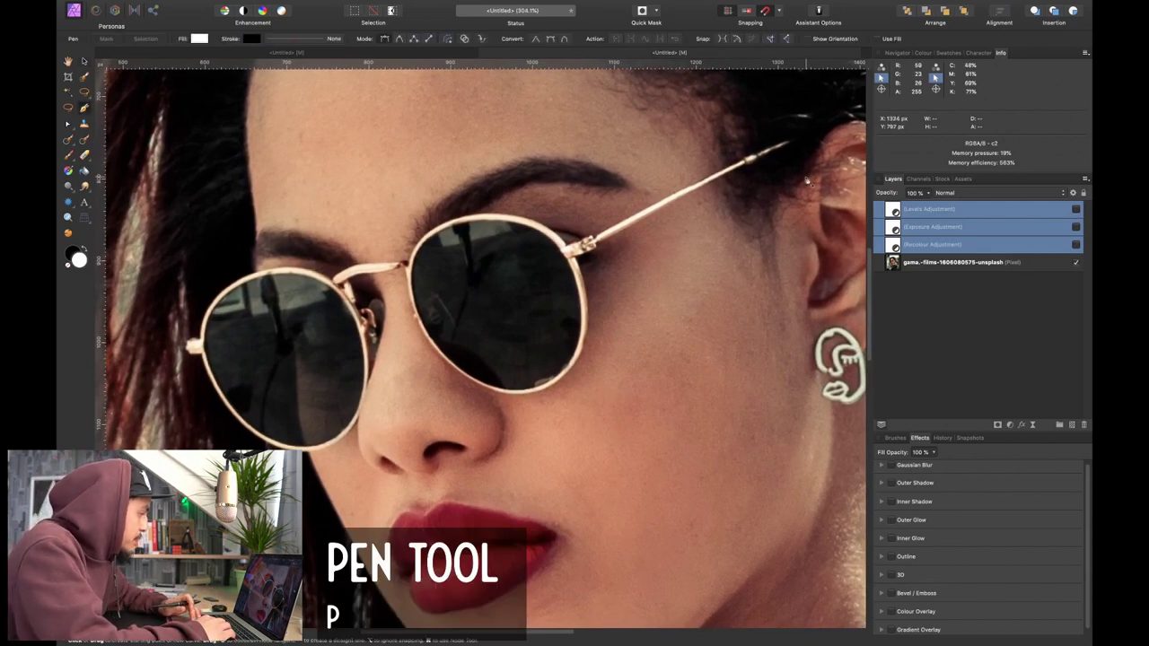
left_click(925, 266)
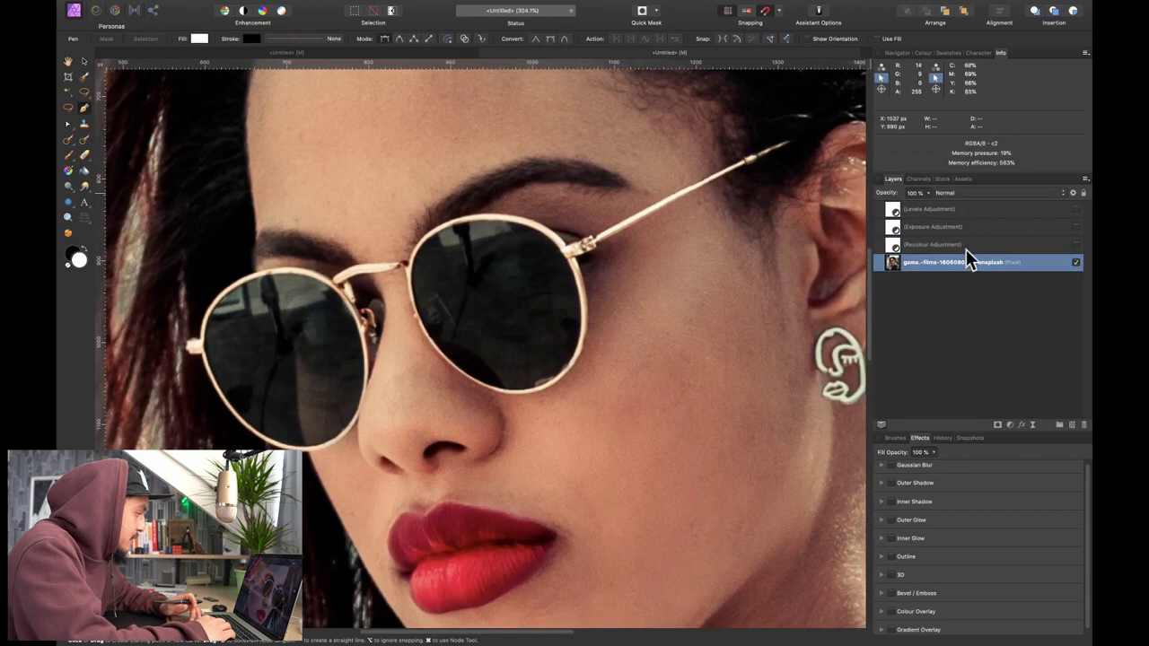
key("super+0")
double_click(953, 261)
type("mod")
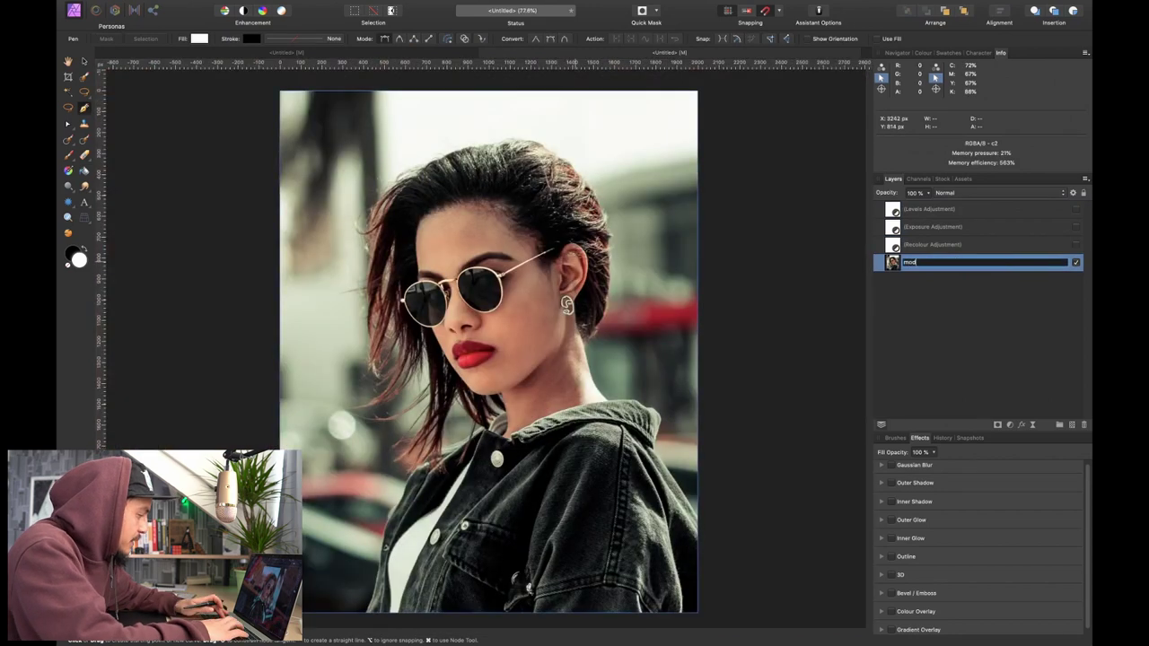
key("Return")
- Start a Pen tool path at the tip of the sunglasses' temple arm and trace it to the small collar
key("super+equal")
key("super+equal")
key("super+equal")
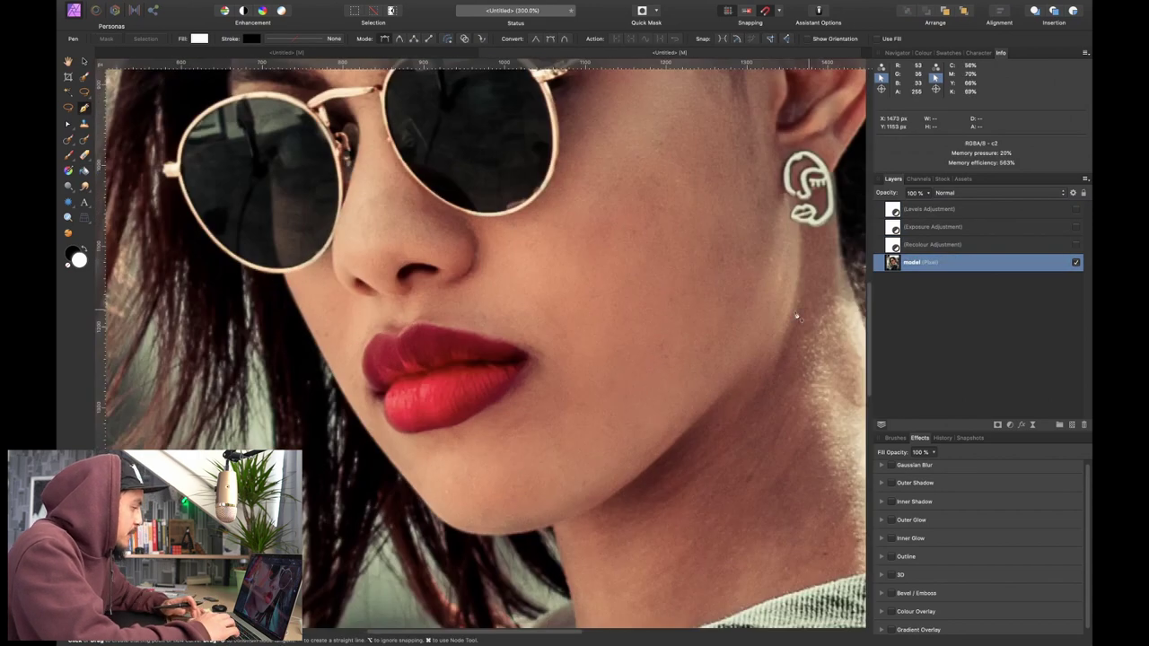
scroll(797, 316, "up", 5)
left_click_drag(673, 303, 639, 294)
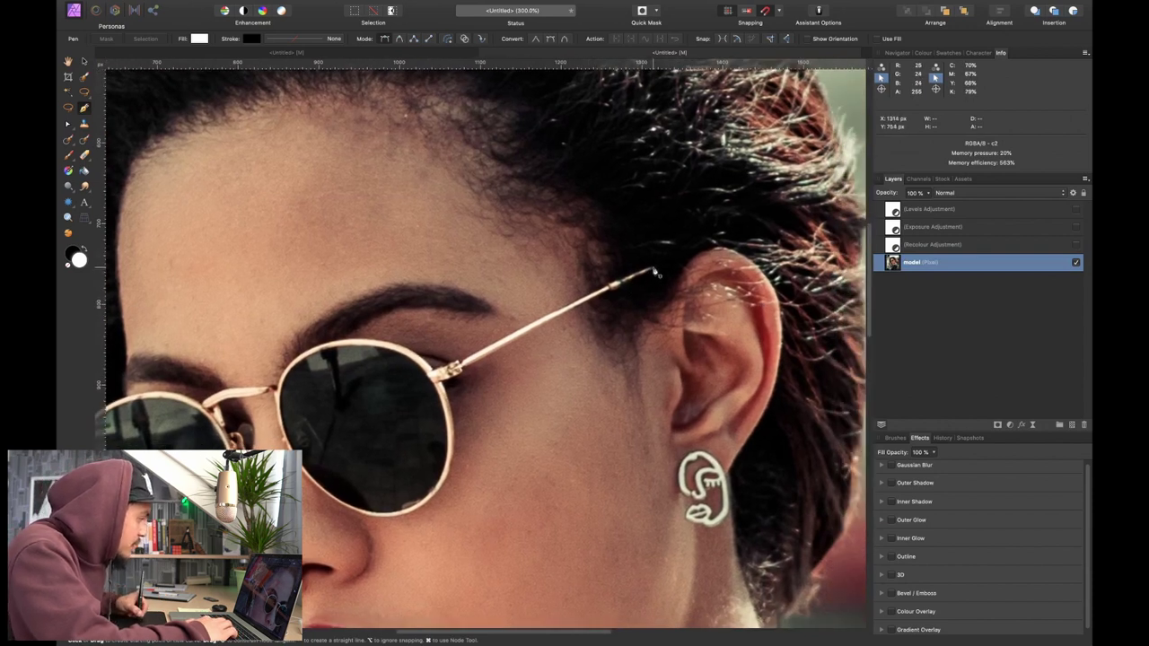
scroll(655, 272, "up", 6)
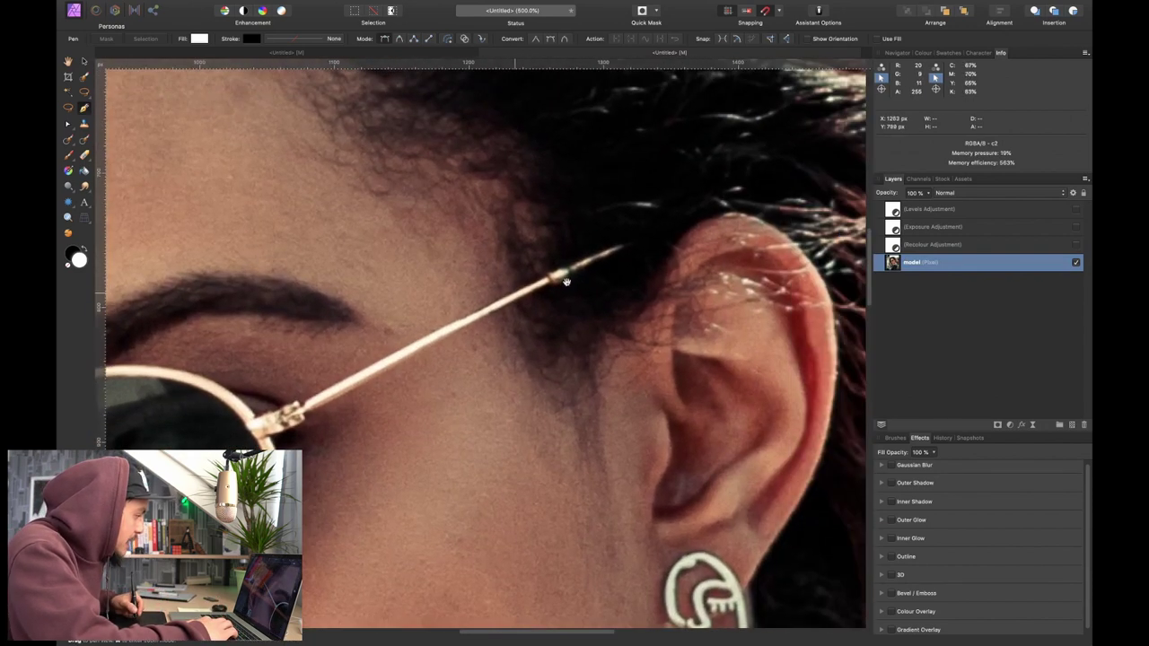
left_click(624, 245)
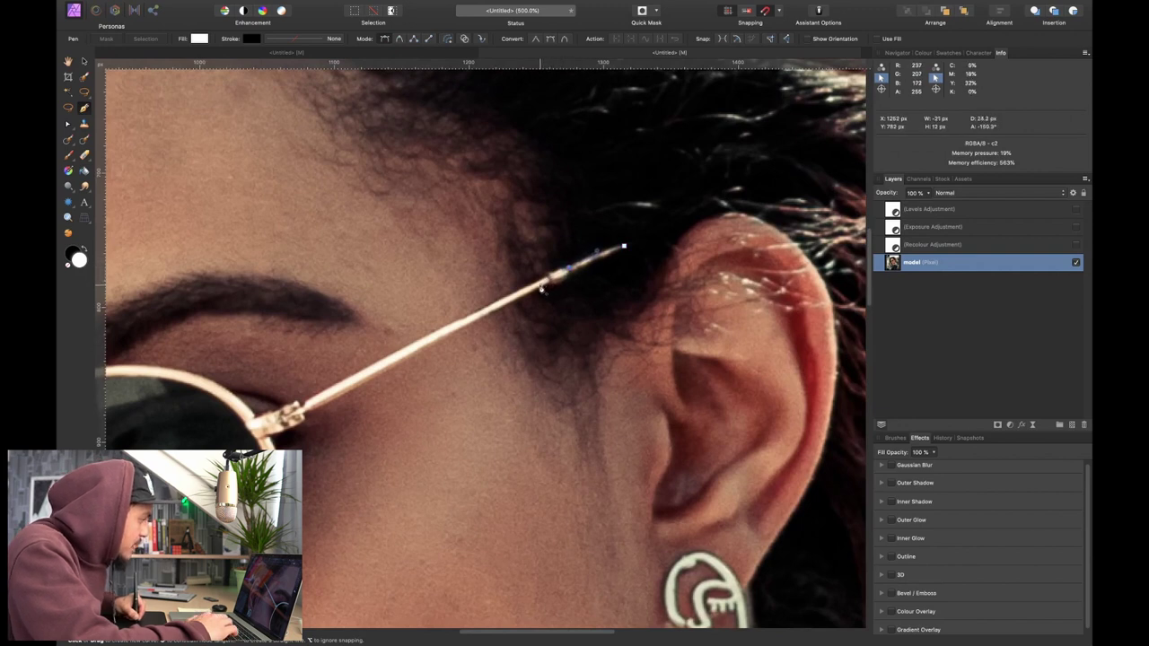
left_click(551, 278)
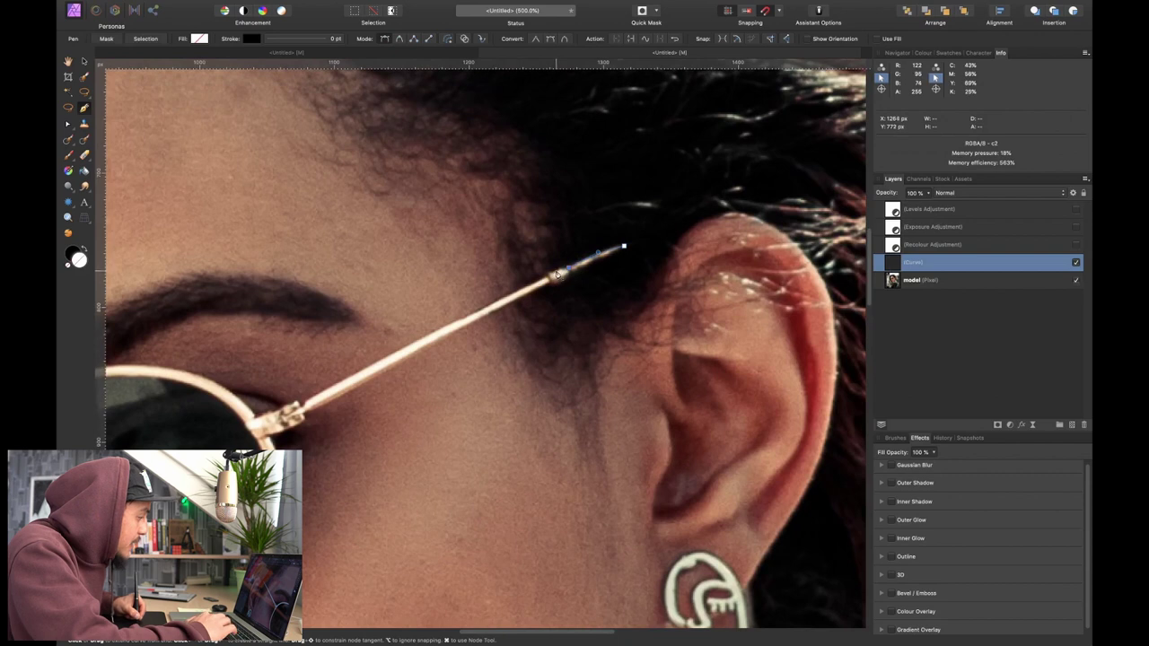
- Continue the path along the upper edge of the temple arm down to the hinge
scroll(556, 277, "down", 2)
scroll(557, 276, "left", 3)
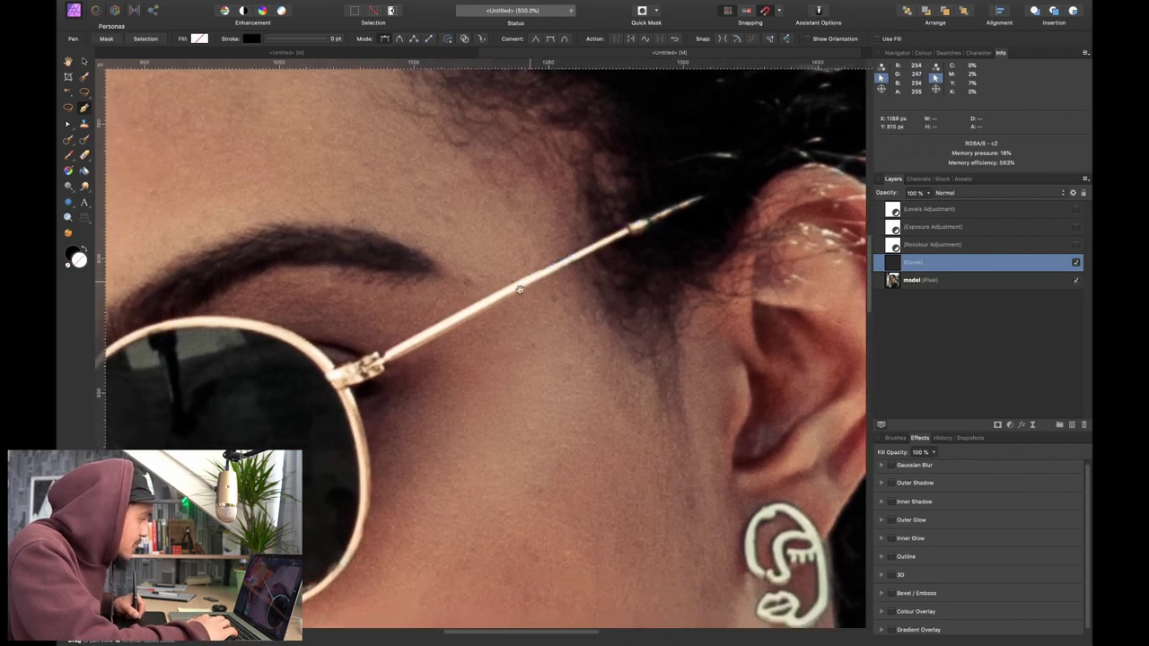
scroll(530, 278, "down", 2)
scroll(530, 278, "left", 3)
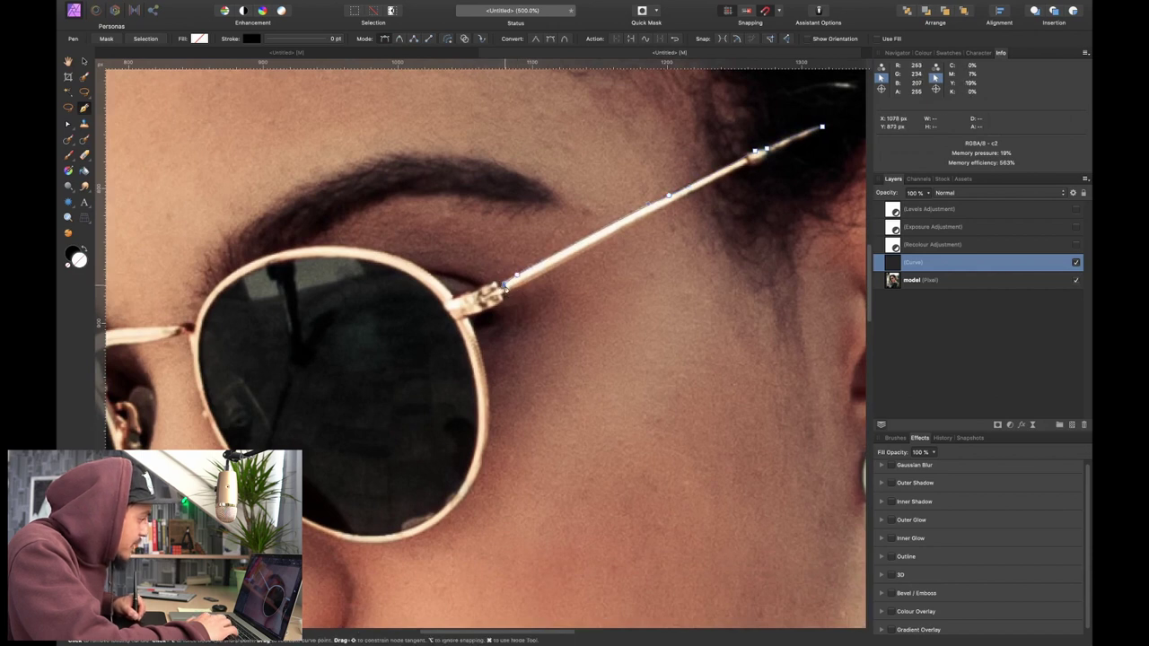
key("super+plus")
key("super+plus")
left_click_drag(445, 222, 445, 237)
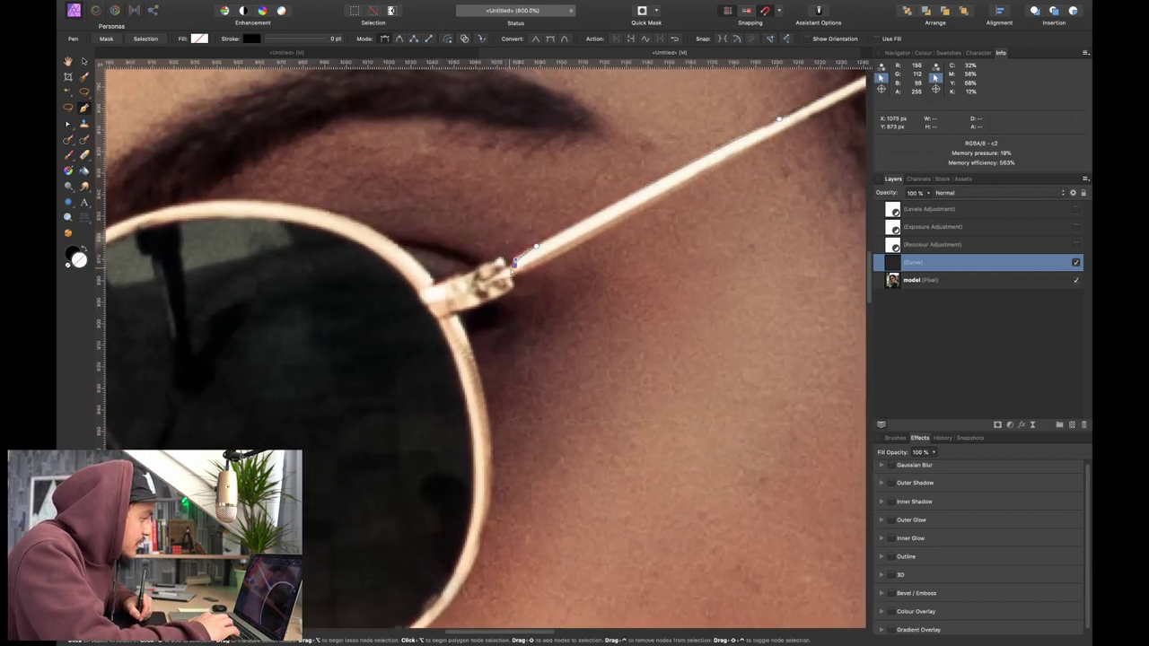
- Trace the path around the top of the hinge and over the upper rim of the adjoining lens to the bridge
left_click_drag(515, 263, 456, 272)
left_click(515, 263, "alt")
left_click(509, 269)
left_click(437, 283)
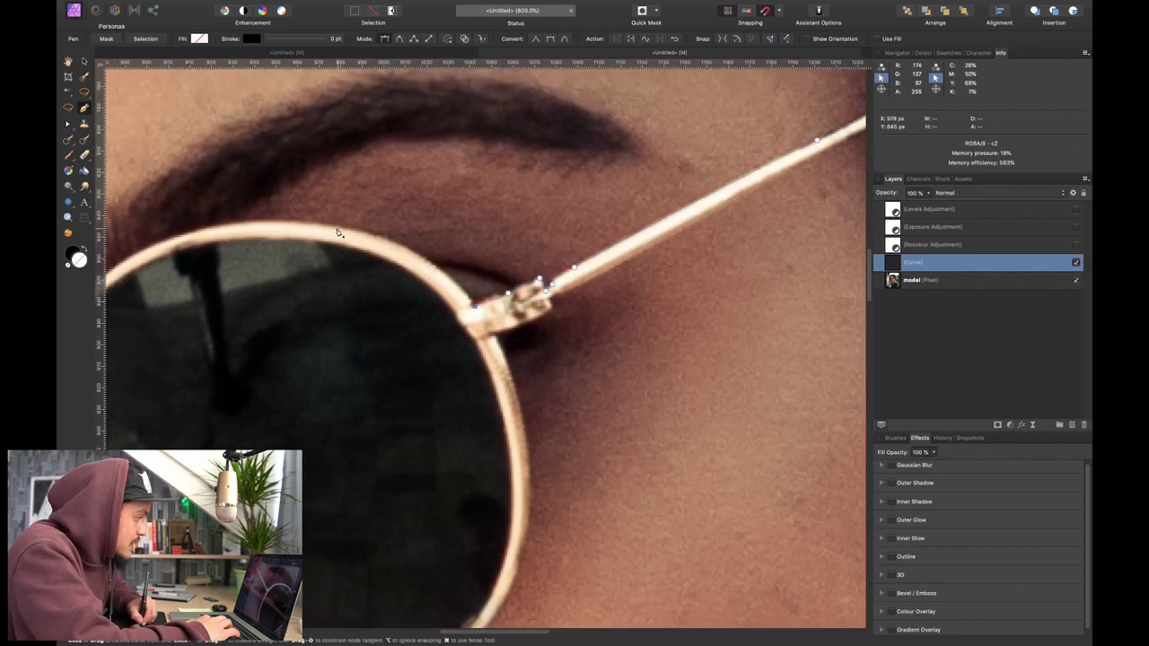
left_click_drag(338, 232, 569, 138)
left_click_drag(451, 138, 402, 152)
left_click_drag(425, 187, 440, 205)
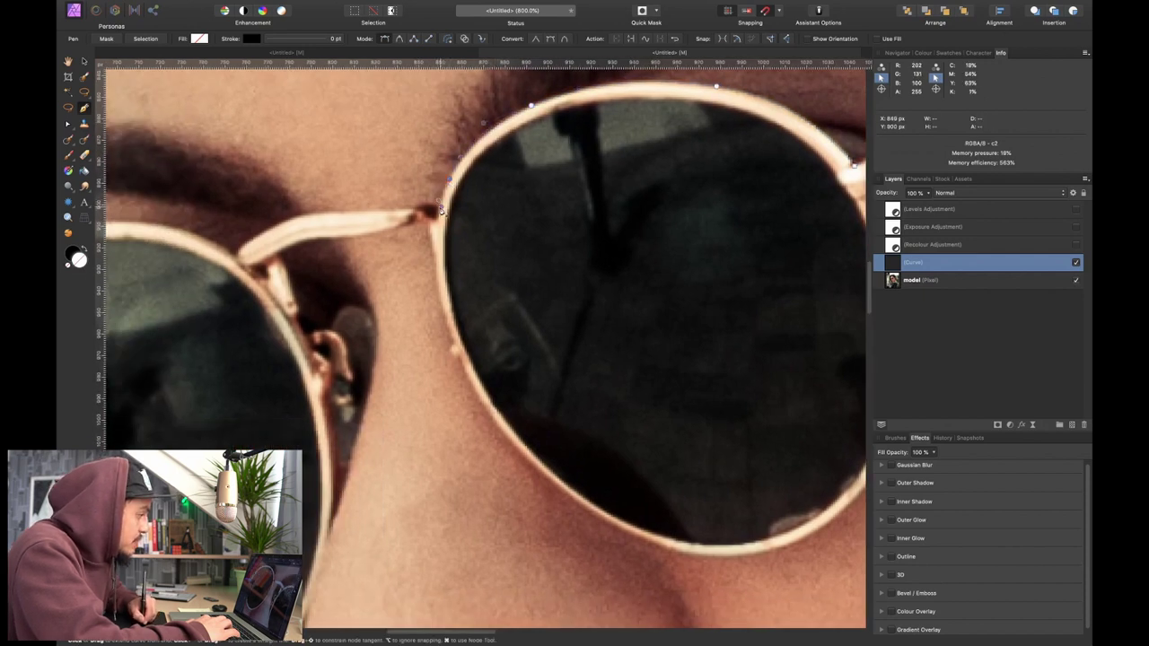
- Continue the path over the bridge and along the upper rim of the second lens to its outer end piece
scroll(441, 209, "left", 5)
scroll(441, 209, "down", 2)
left_click_drag(467, 168, 382, 181)
left_click_drag(395, 191, 308, 207)
scroll(395, 206, "left", 3)
scroll(395, 207, "up", 1)
left_click_drag(418, 265, 421, 314)
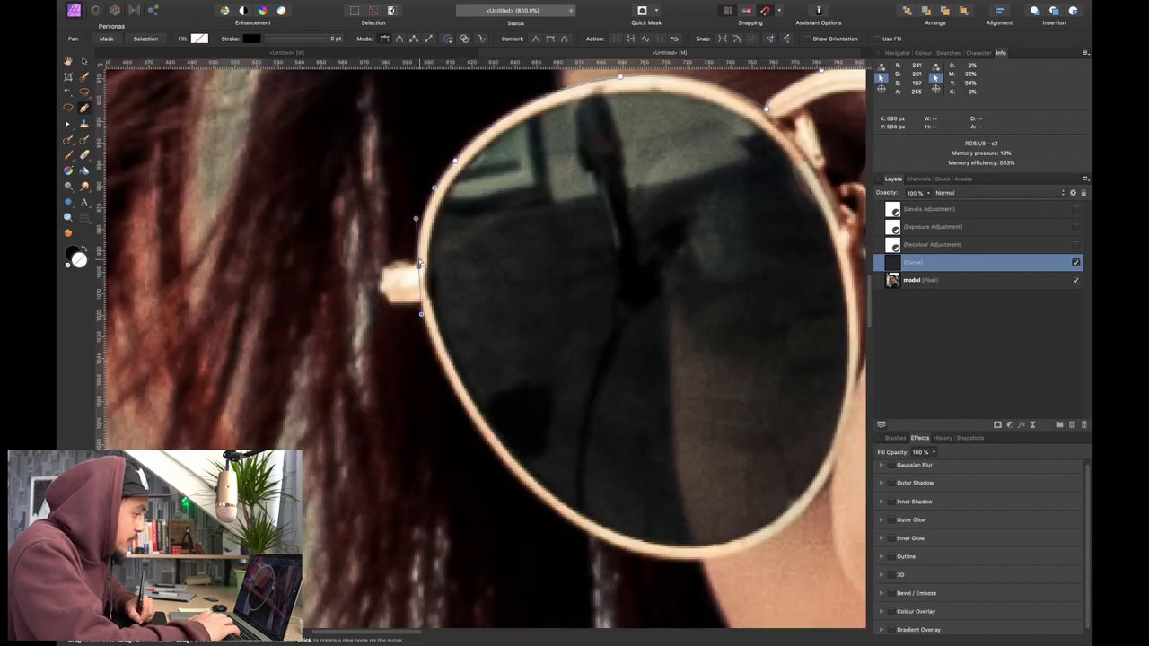
- Outline the small end piece on the second lens's outer edge with corner nodes, returning to the rim
left_click(418, 266, "alt")
left_click_drag(402, 261, 458, 361)
left_click(402, 260, "alt")
left_click(386, 267, "alt")
left_click(423, 302)
- Trace the second lens's lower rim around the bottom and up its inner side to the nose pad
scroll(424, 301, "down", 3)
scroll(456, 359, "down", 3)
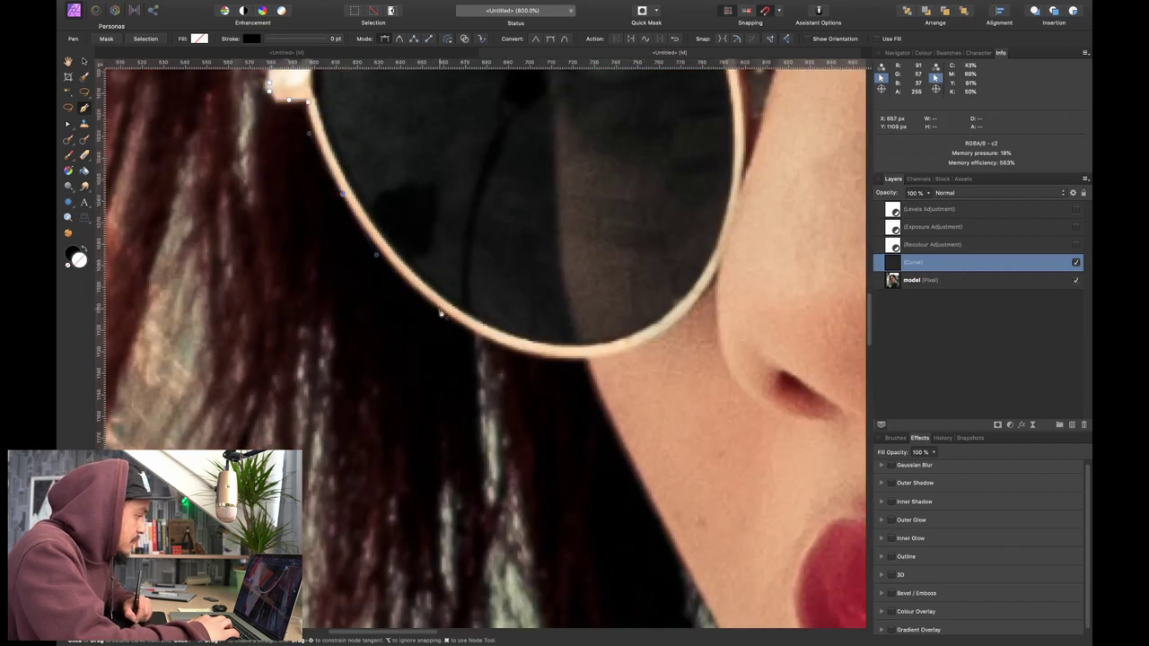
left_click_drag(444, 310, 491, 345)
left_click_drag(647, 340, 735, 302)
scroll(736, 301, "up", 3)
left_click_drag(660, 251, 663, 209)
scroll(664, 210, "up", 3)
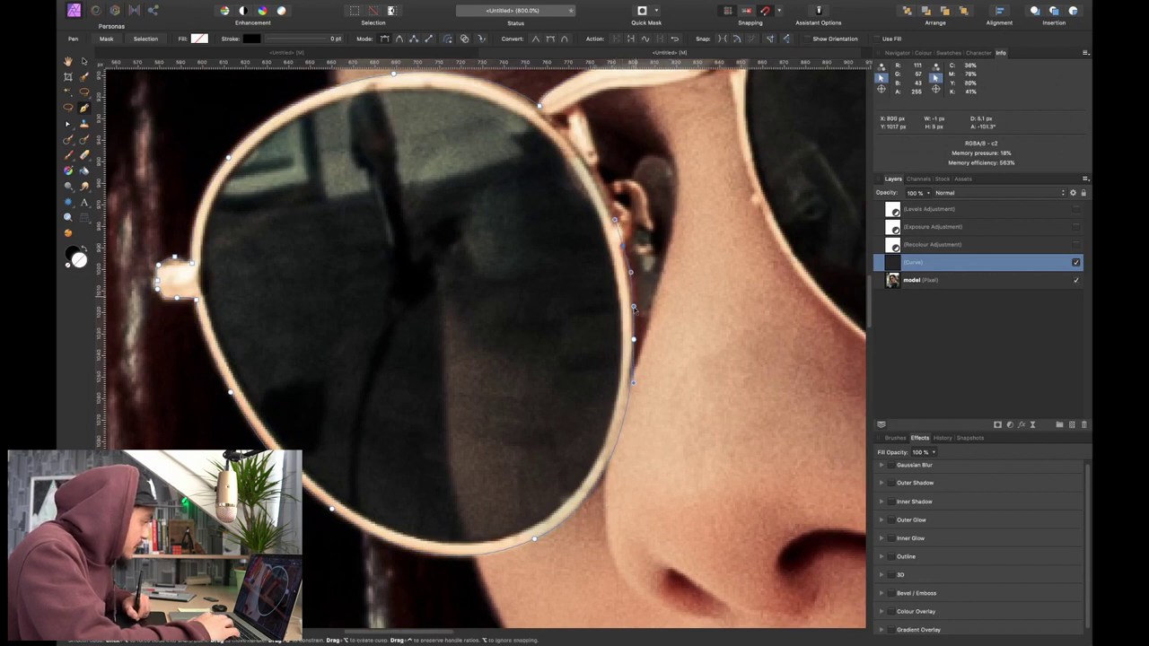
left_click_drag(636, 308, 635, 310)
- Continue the path up the second lens's inner rim and back along the underside of the bridge
key("space")
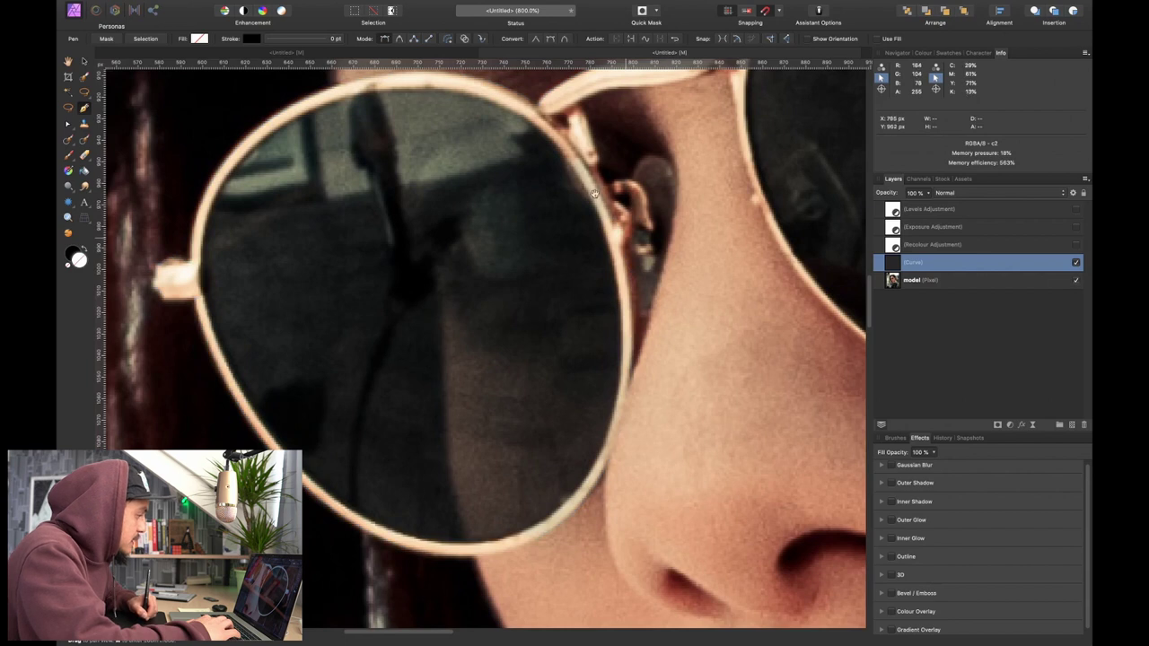
left_click_drag(594, 194, 592, 232)
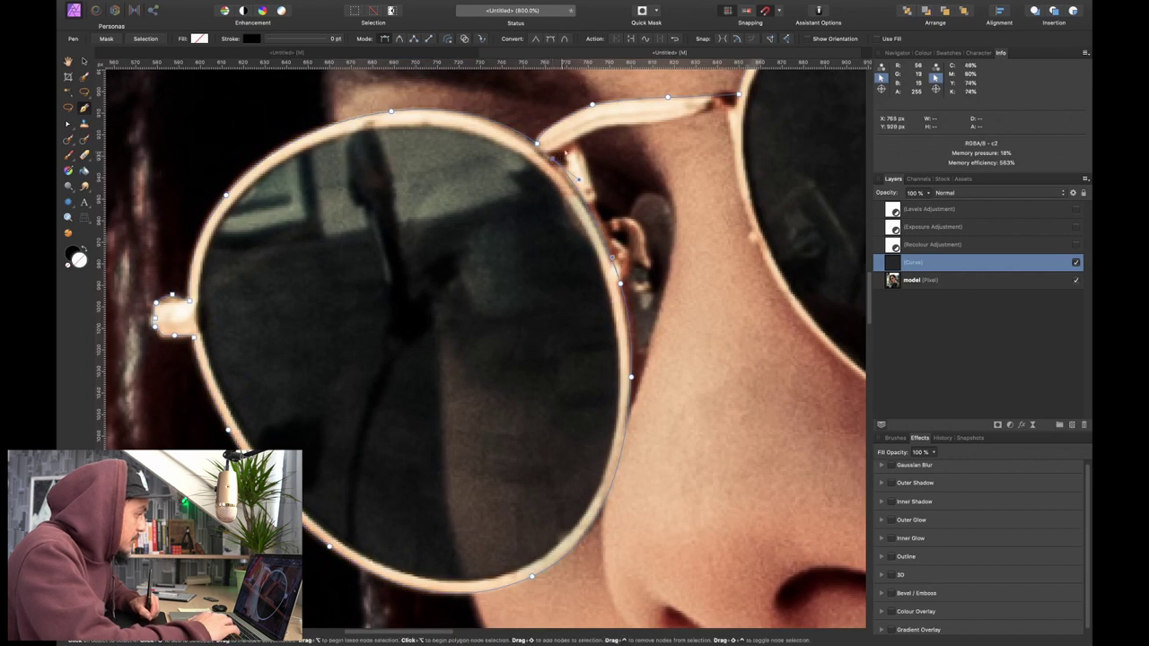
left_click_drag(628, 124, 652, 183)
scroll(652, 125, "right", 3)
scroll(642, 117, "right", 2)
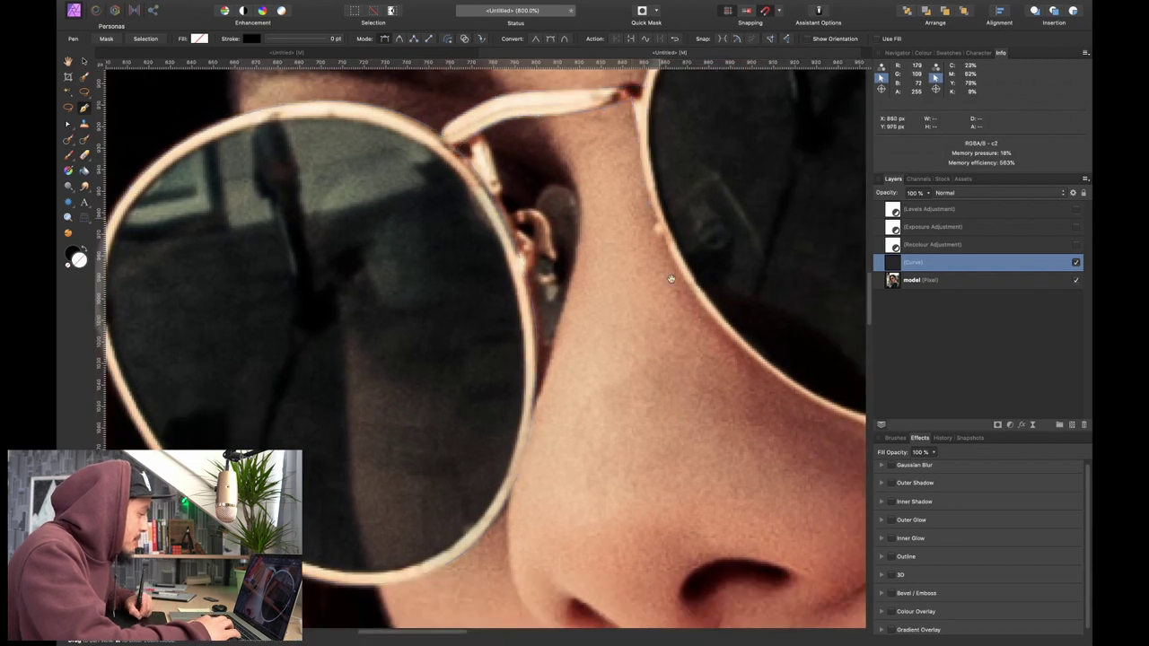
- Trace the inner side, bottom and outer side of the lens nearest the ear back up to the hinge
left_click_drag(671, 277, 641, 202)
left_click_drag(653, 202, 673, 237)
left_click_drag(754, 303, 565, 224)
left_click_drag(571, 228, 616, 260)
left_click_drag(705, 278, 565, 402)
left_click_drag(692, 185, 698, 135)
scroll(698, 133, "up", 4)
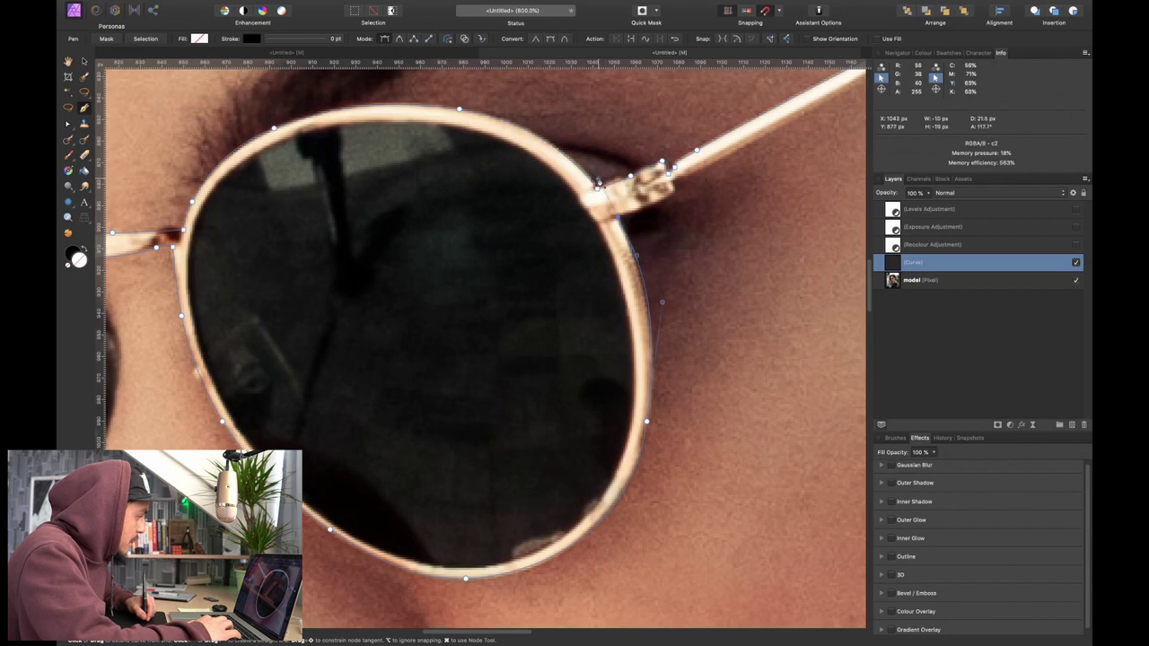
- Trace the underside of the temple arm and close the sunglasses path at its starting tip
scroll(675, 186, "right", 5)
scroll(675, 187, "up", 3)
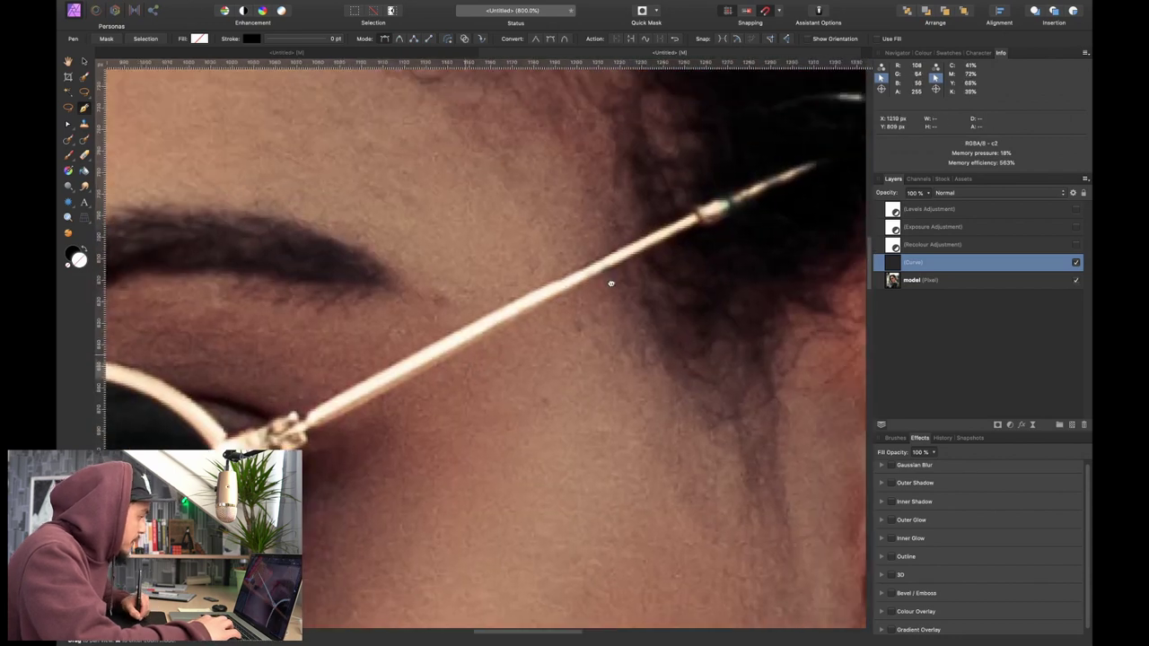
left_click(796, 182)
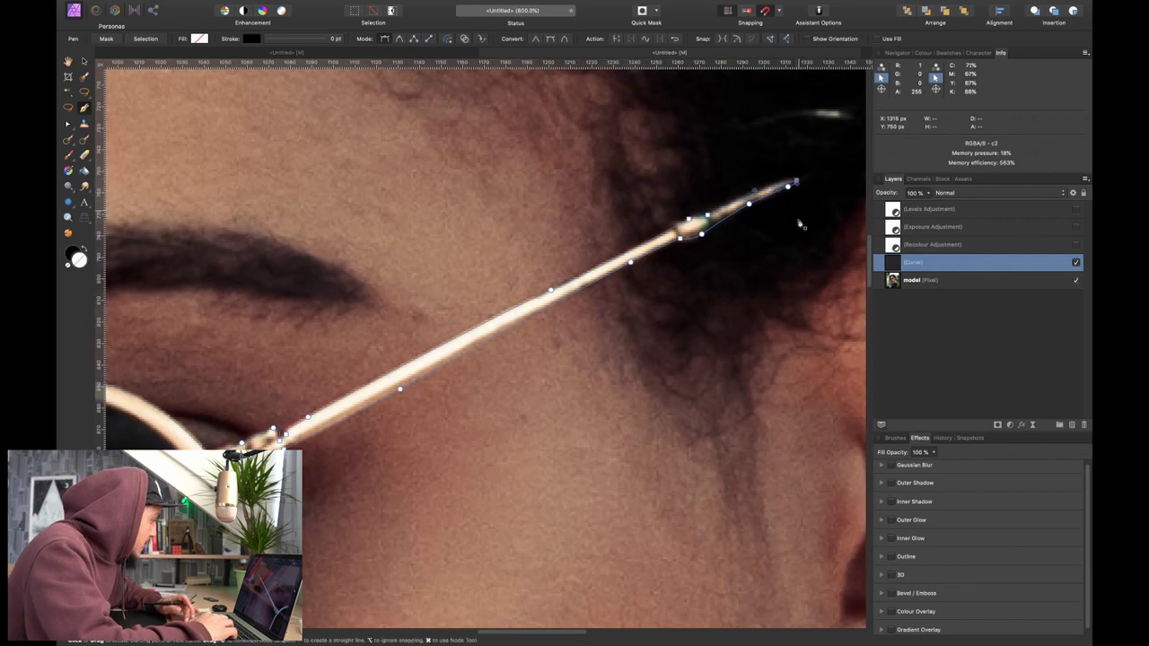
key("super+0")
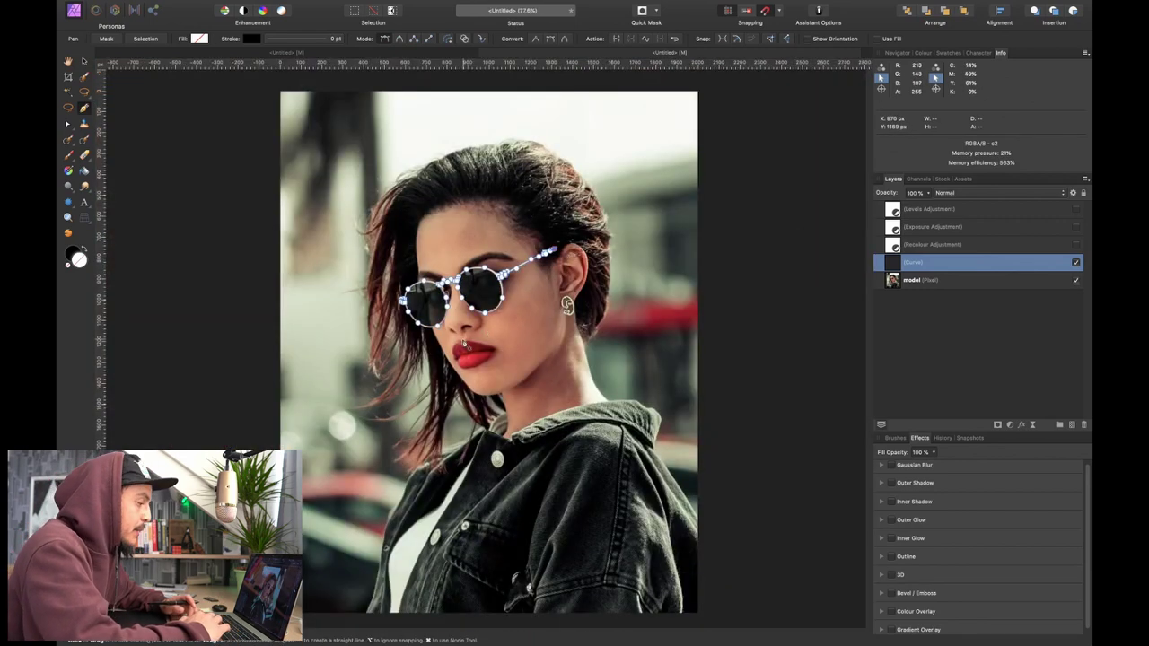
- Fill the sunglasses shape with light green using hue 118, saturation 100 and lightness 69, and deselect it
scroll(466, 294, "up", 5)
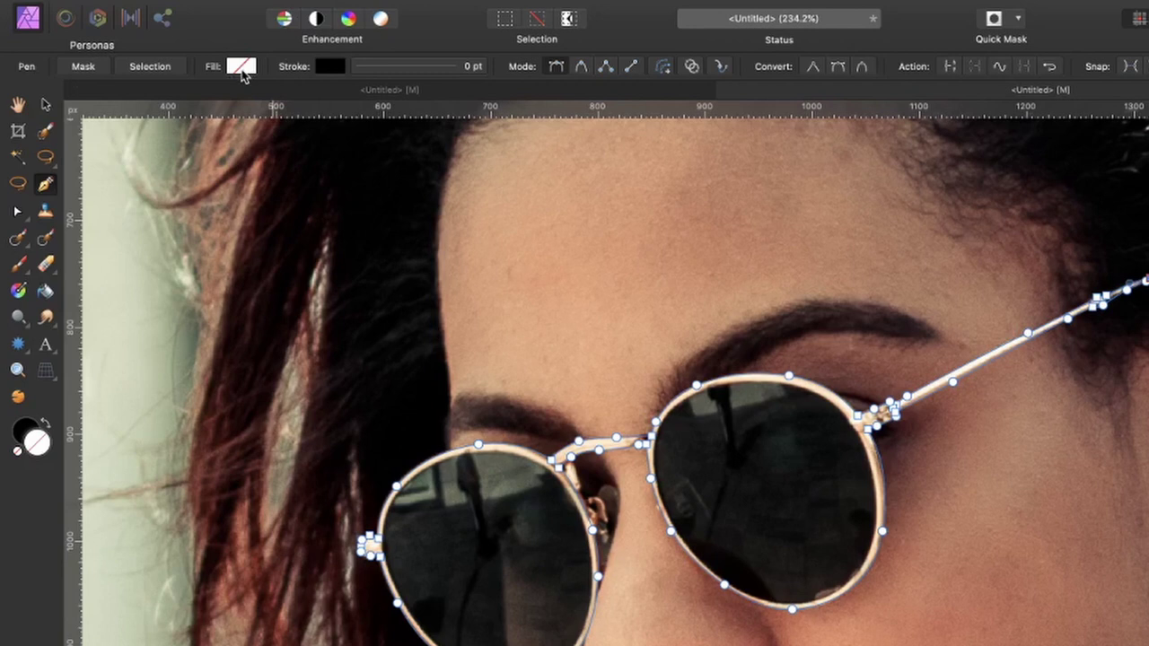
left_click(199, 38)
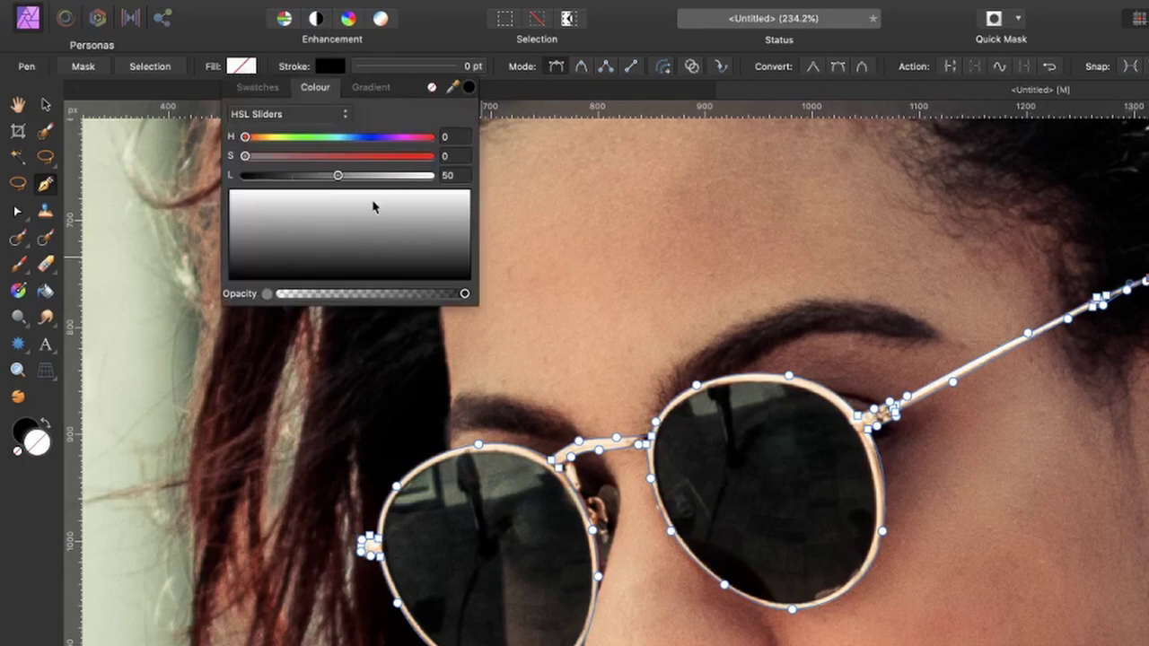
left_click_drag(333, 137, 464, 171)
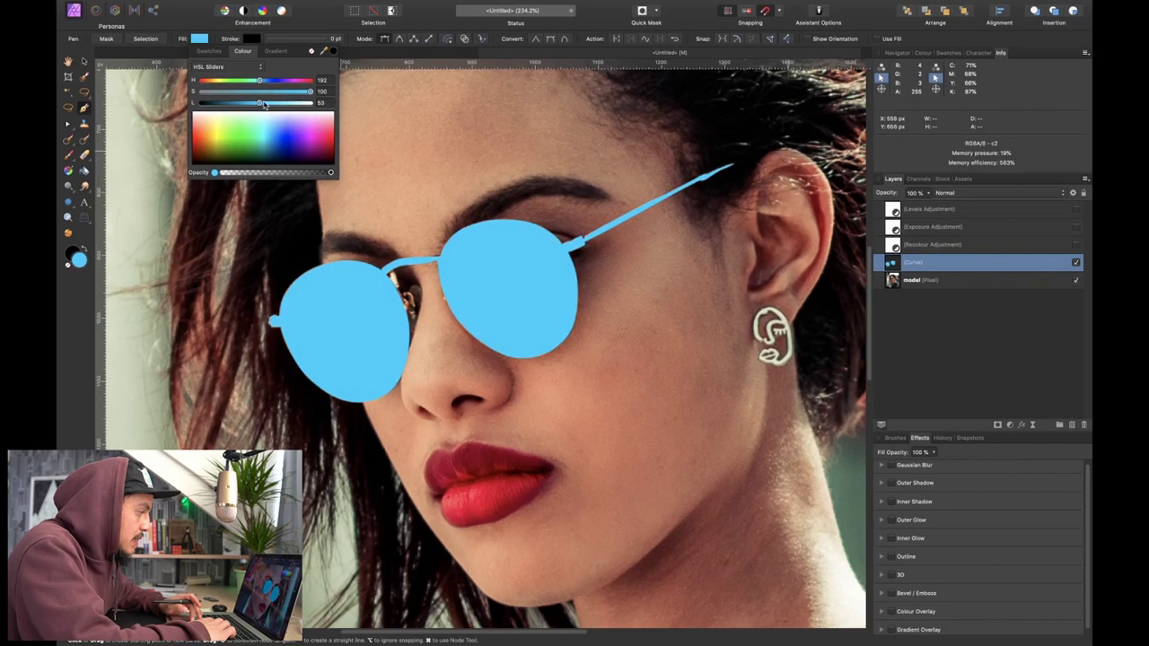
left_click_drag(337, 177, 387, 181)
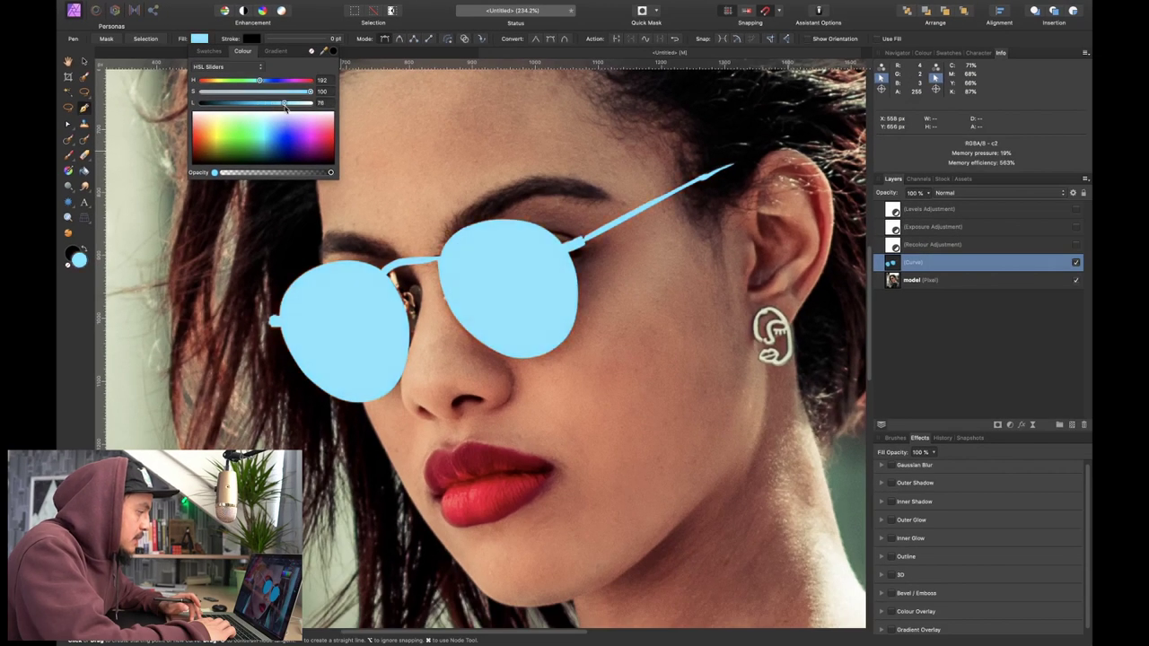
left_click_drag(260, 80, 276, 105)
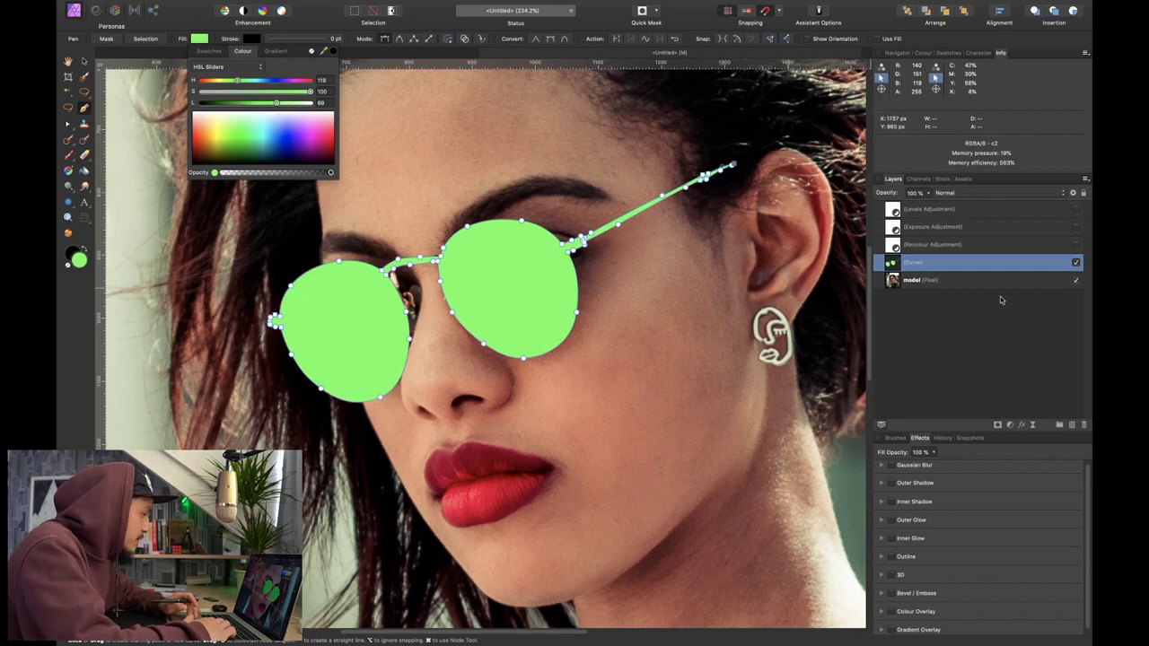
left_click(915, 314)
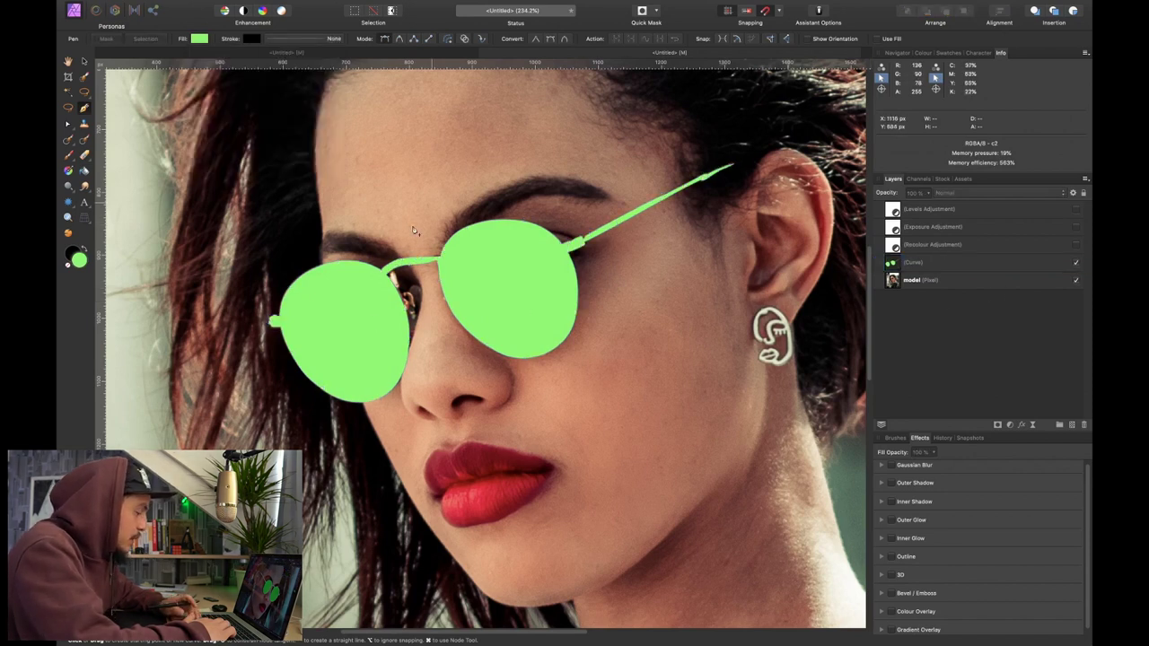
- Reduce the green sunglasses curve layer's opacity to 54 %
scroll(468, 311, "up", 3)
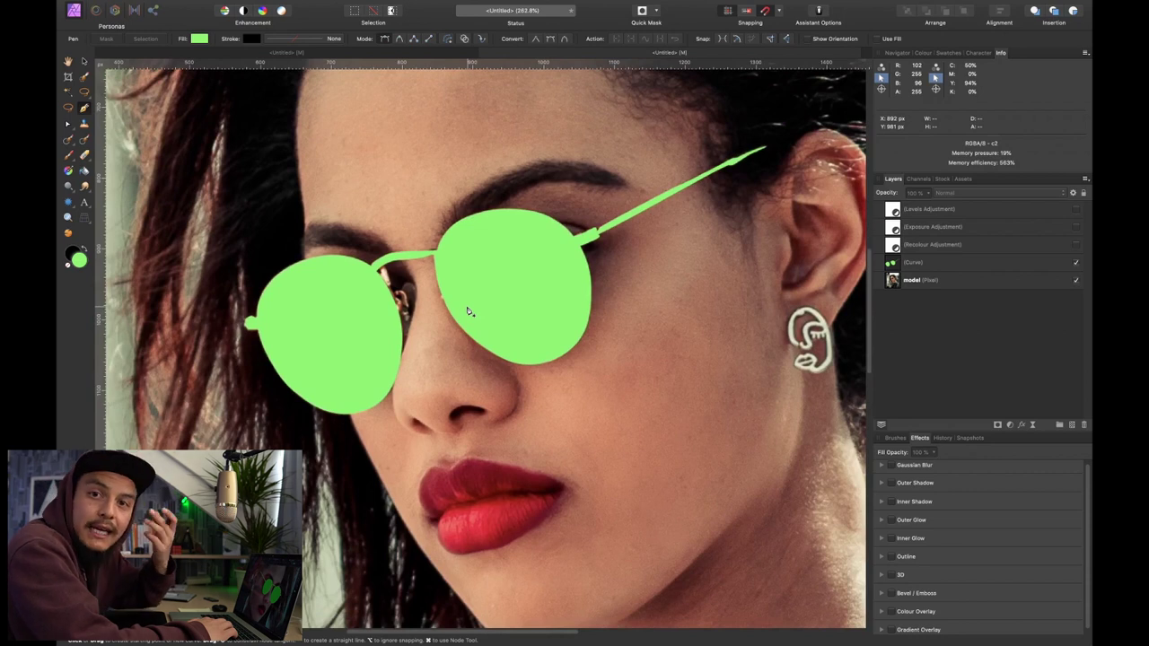
left_click(915, 260)
left_click_drag(888, 197, 863, 203)
- Trace a new pen path just inside the frame of the lens farther from the ear, around its top, nose side and bottom
scroll(313, 324, "up", 5)
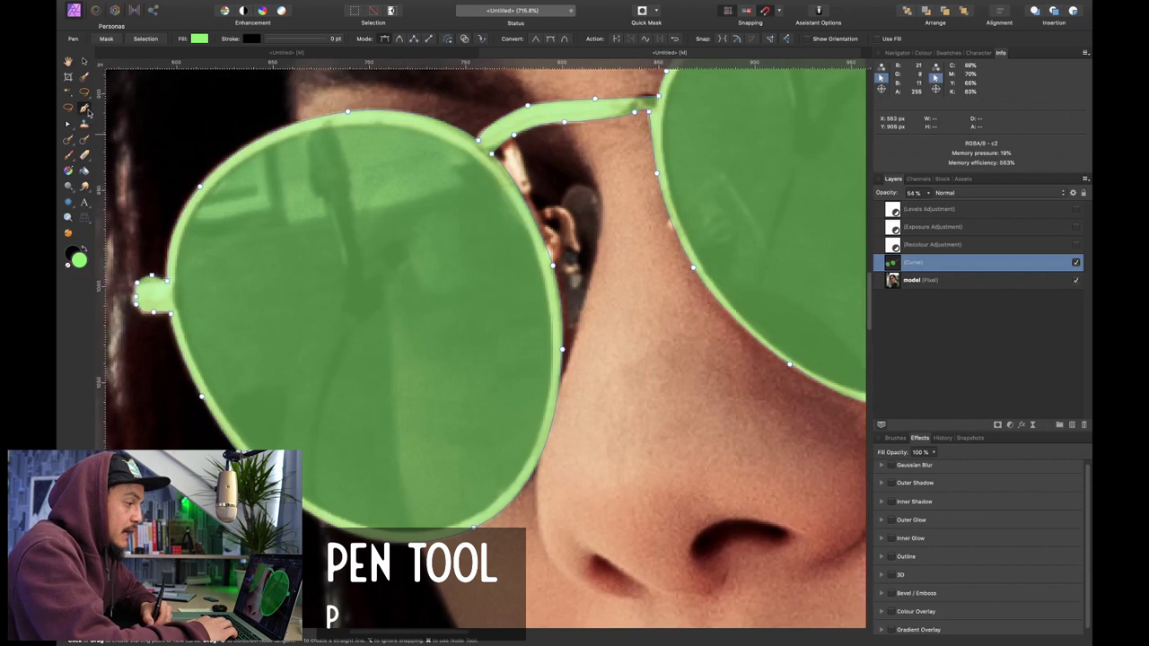
left_click(295, 135)
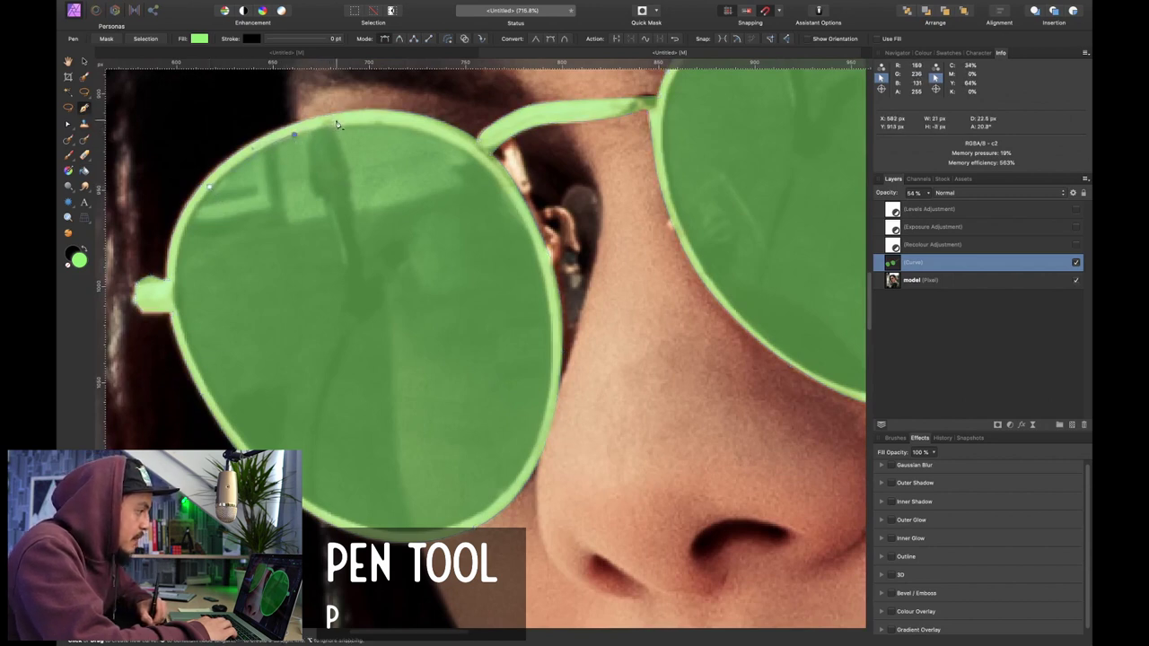
left_click_drag(438, 136, 468, 153)
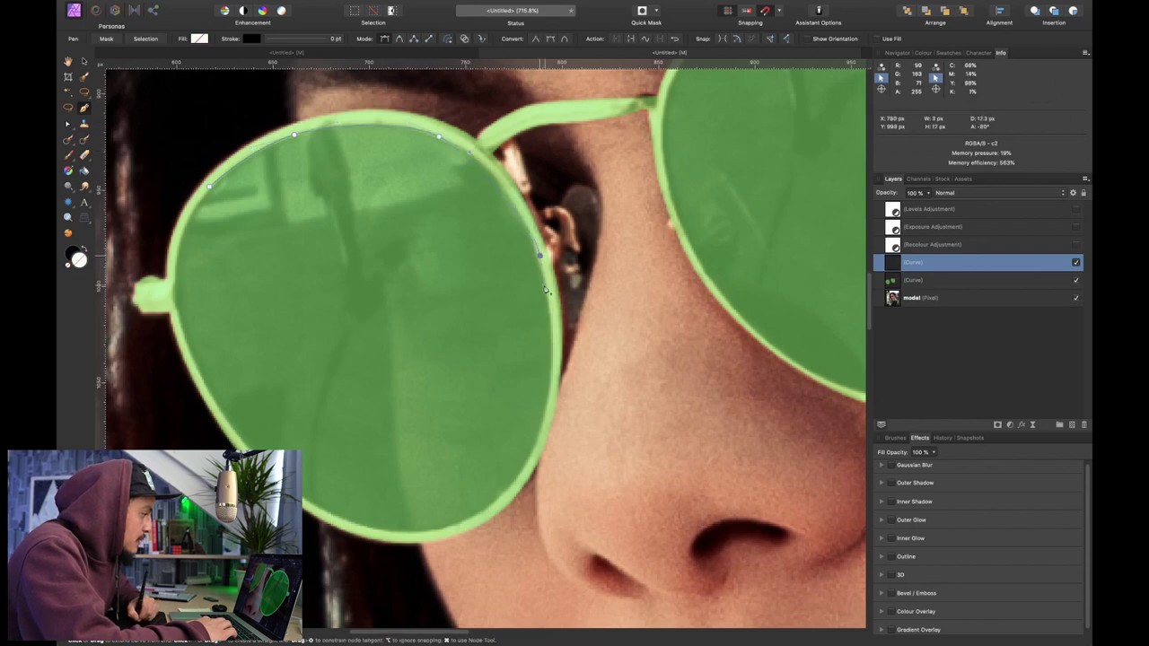
scroll(566, 332, "down", 5)
left_click_drag(480, 322, 449, 360)
left_click_drag(382, 201, 251, 110)
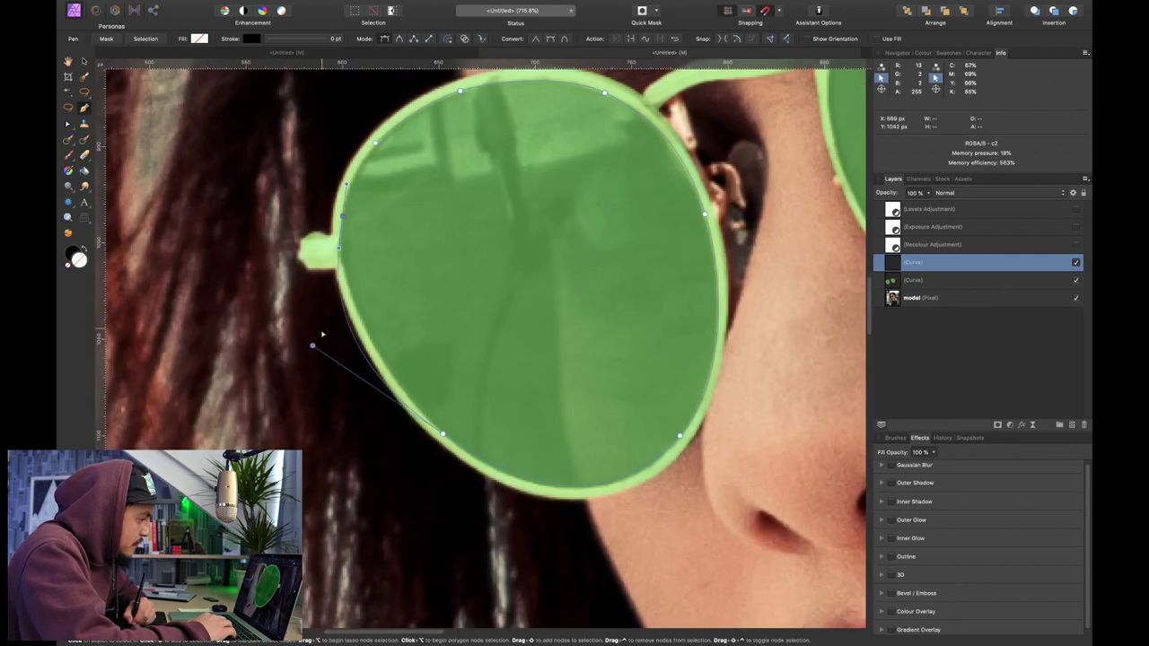
- Adjust the nodes and handles on the bottom and outer side of the lens path to follow the frame's inner edge
left_click_drag(314, 343, 346, 344)
left_click_drag(559, 541, 557, 529)
mouse_move(442, 435)
left_mouse_down()
mouse_move(463, 449)
mouse_move(432, 424)
left_mouse_up()
left_click_drag(548, 520, 569, 530)
left_click_drag(329, 342, 389, 398)
left_click_drag(343, 215, 345, 250)
left_click_drag(433, 424, 390, 390)
left_click(344, 251)
left_click_drag(347, 218, 334, 171)
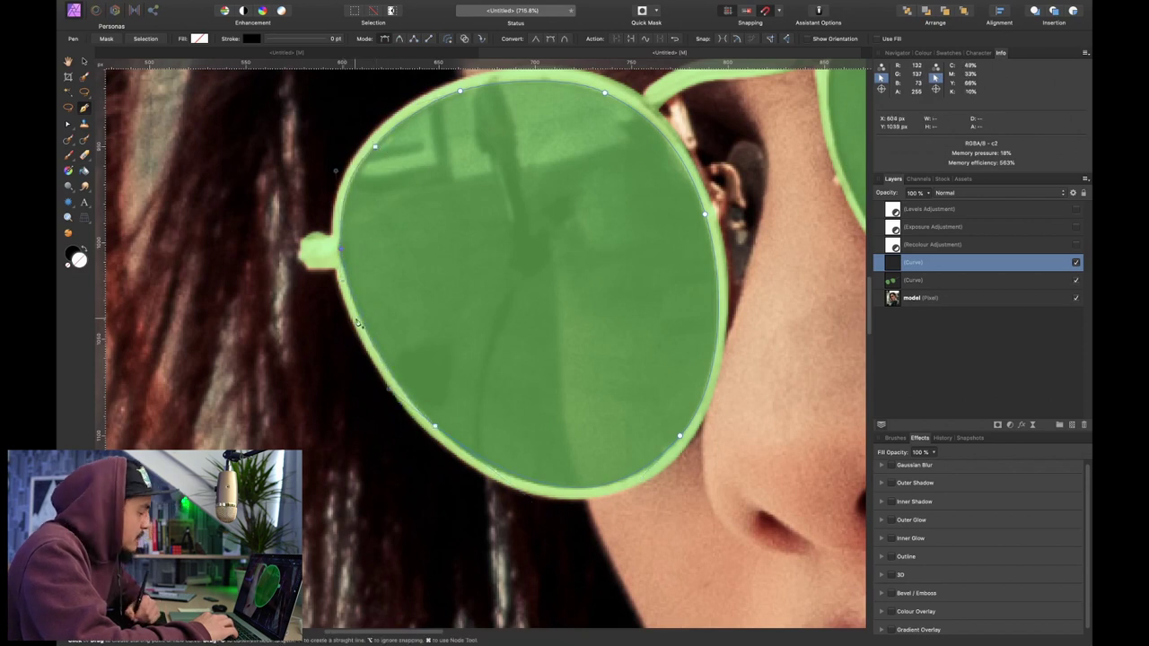
- Fine-tune the curve handle of the lens path's outermost node beside the frame's end piece
key("space")
left_click_drag(525, 237, 273, 368)
left_click_drag(302, 297, 455, 249)
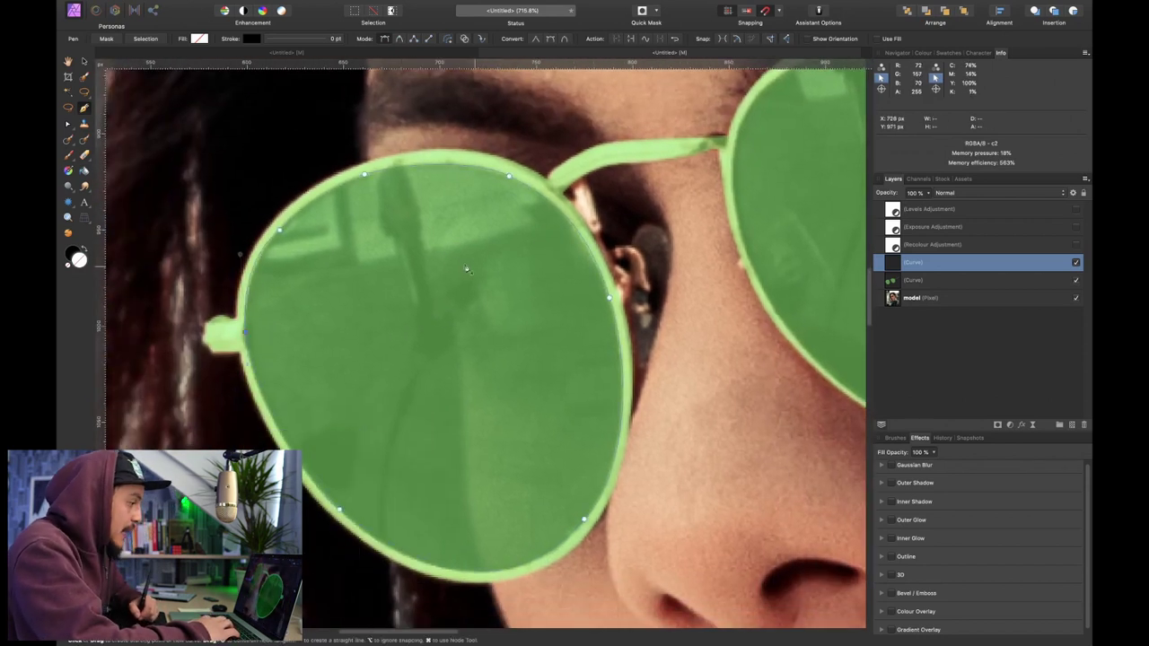
left_click(250, 287, "super")
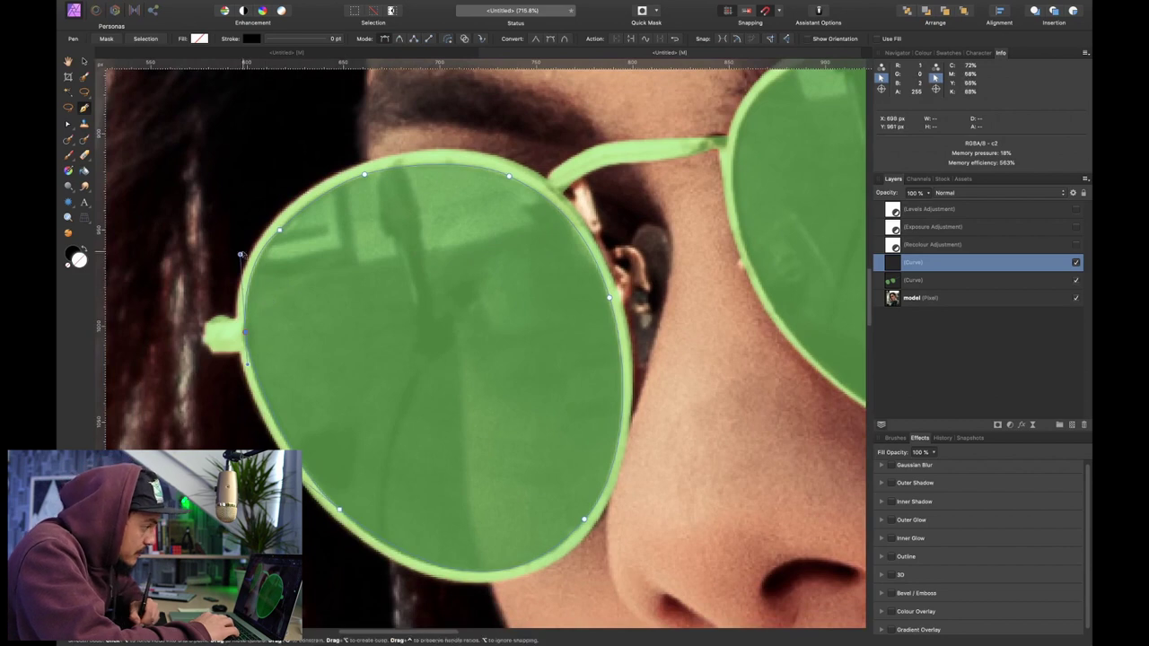
left_click_drag(252, 285, 254, 285)
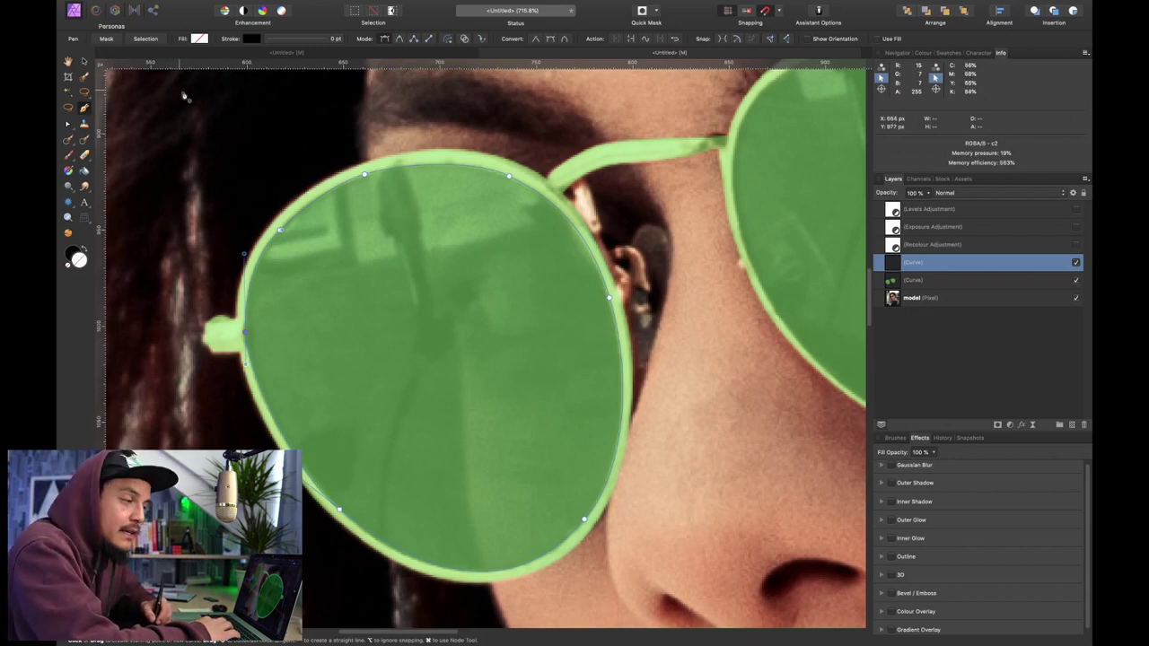
- Convert the lens path to a selection and add it as a mask to the green sunglasses curve layer
left_click(148, 41)
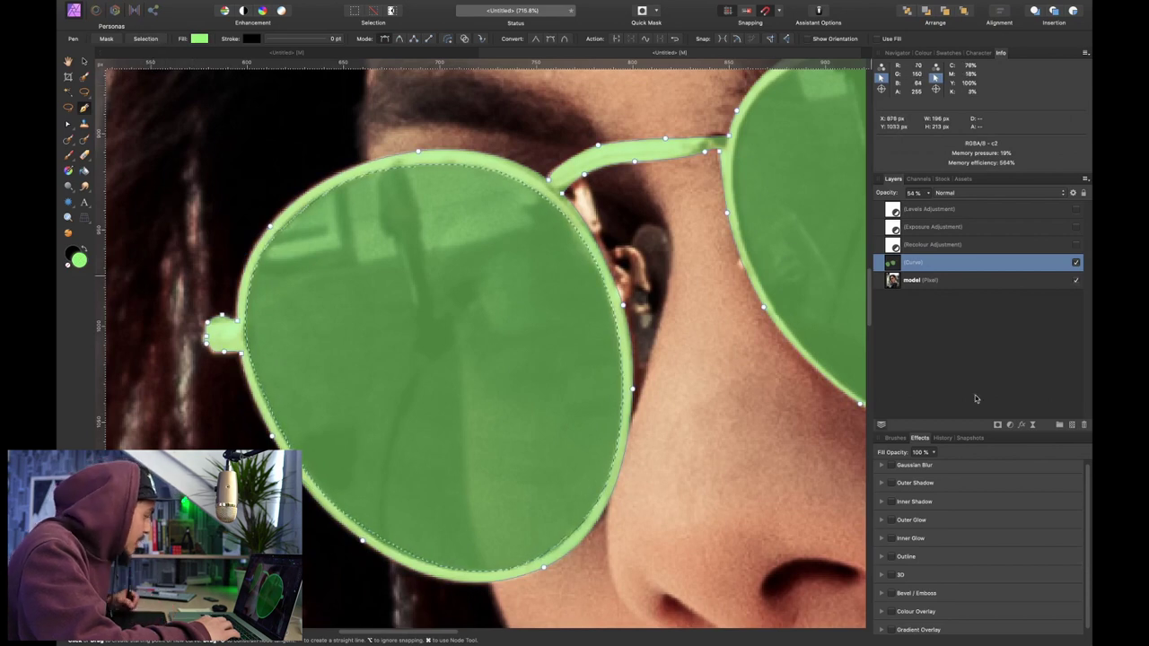
left_click(998, 426)
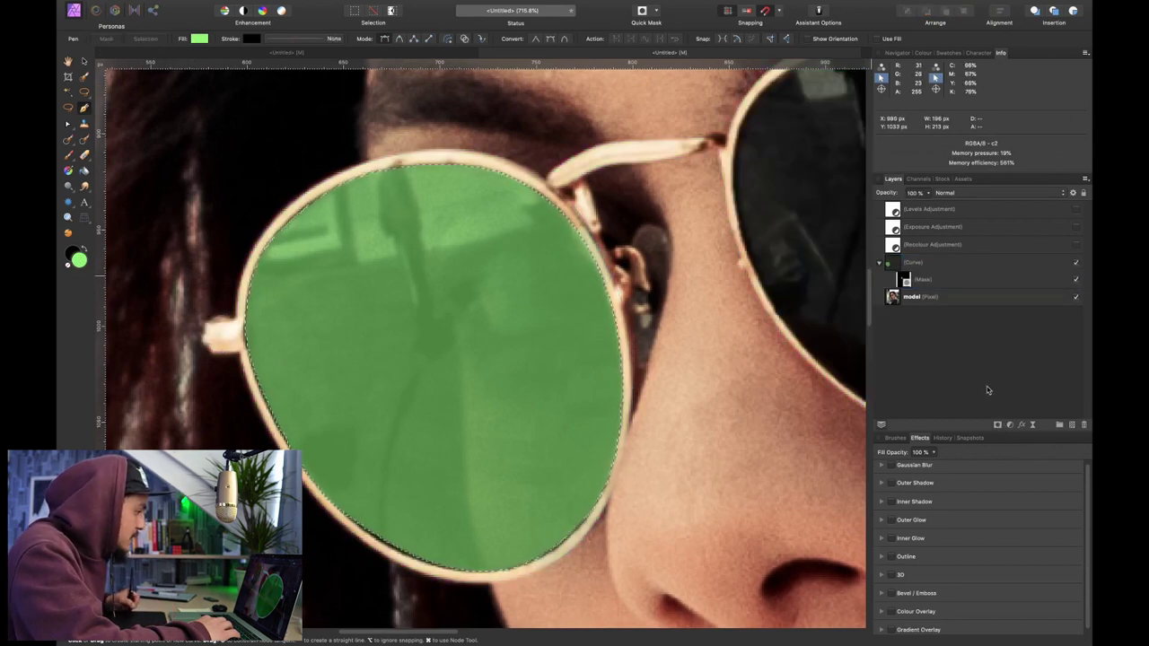
key("super+0")
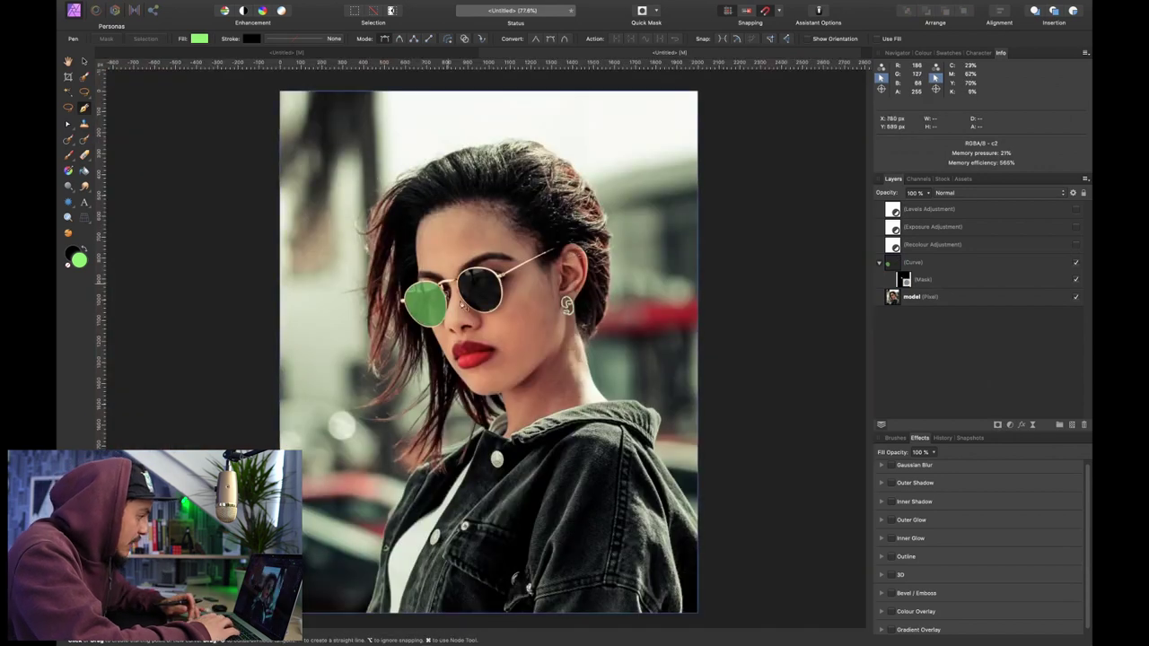
scroll(442, 339, "up", 5)
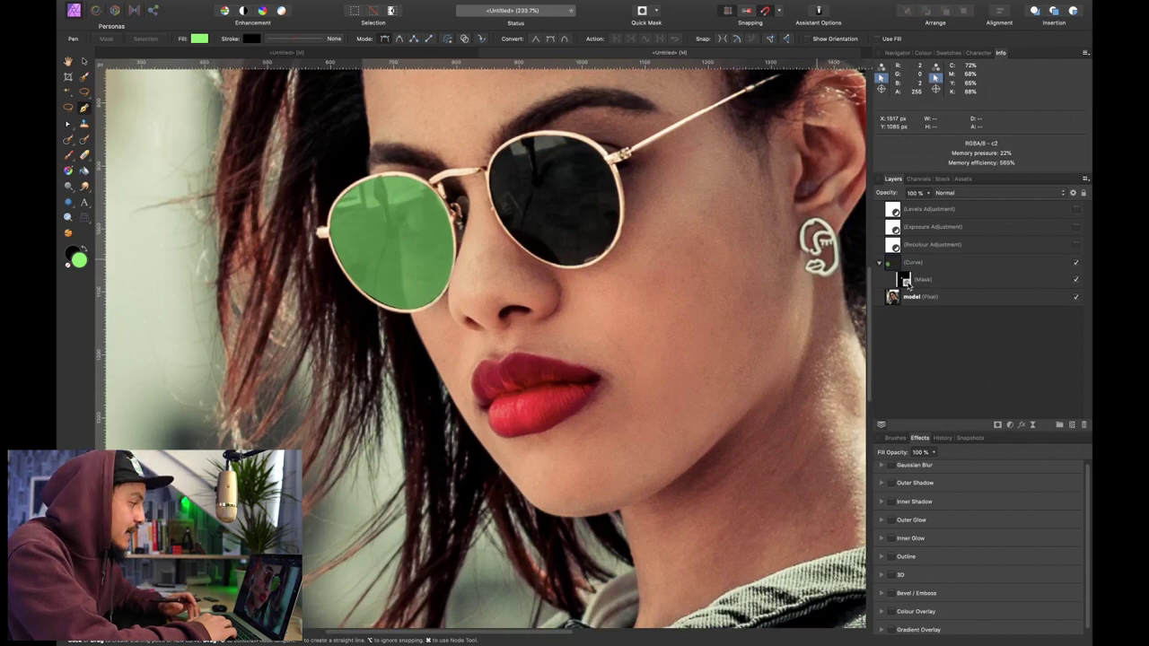
- Invert the mask on the sunglasses curve layer to cut the green out of the traced lens only
left_click(909, 285)
key("super")
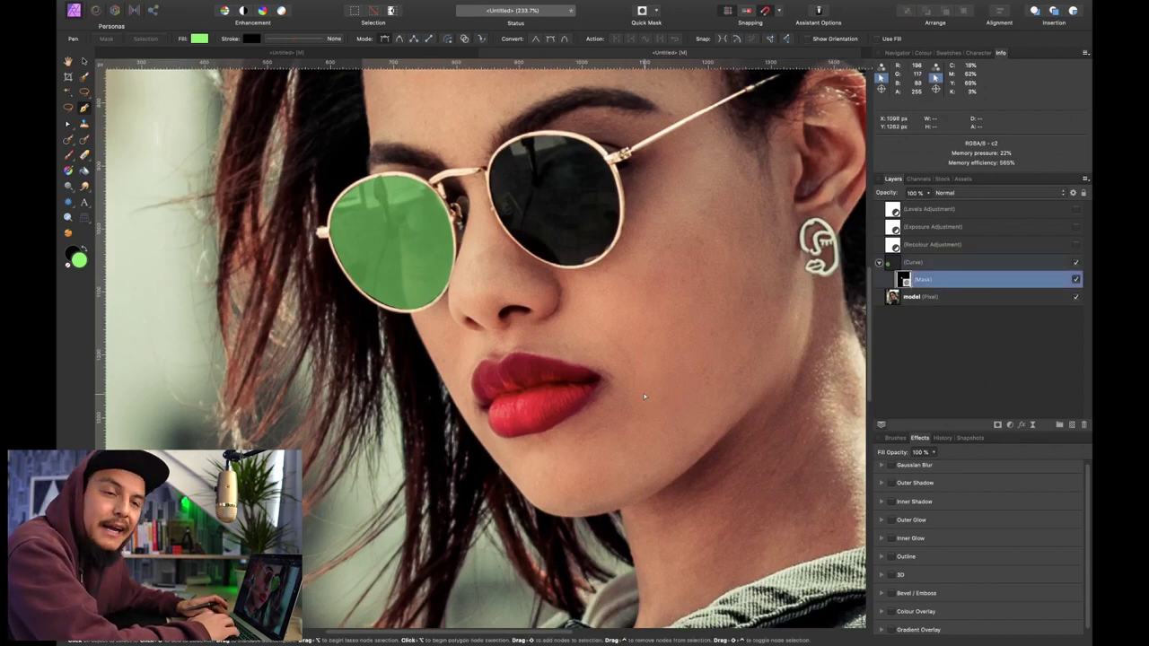
key("super+i")
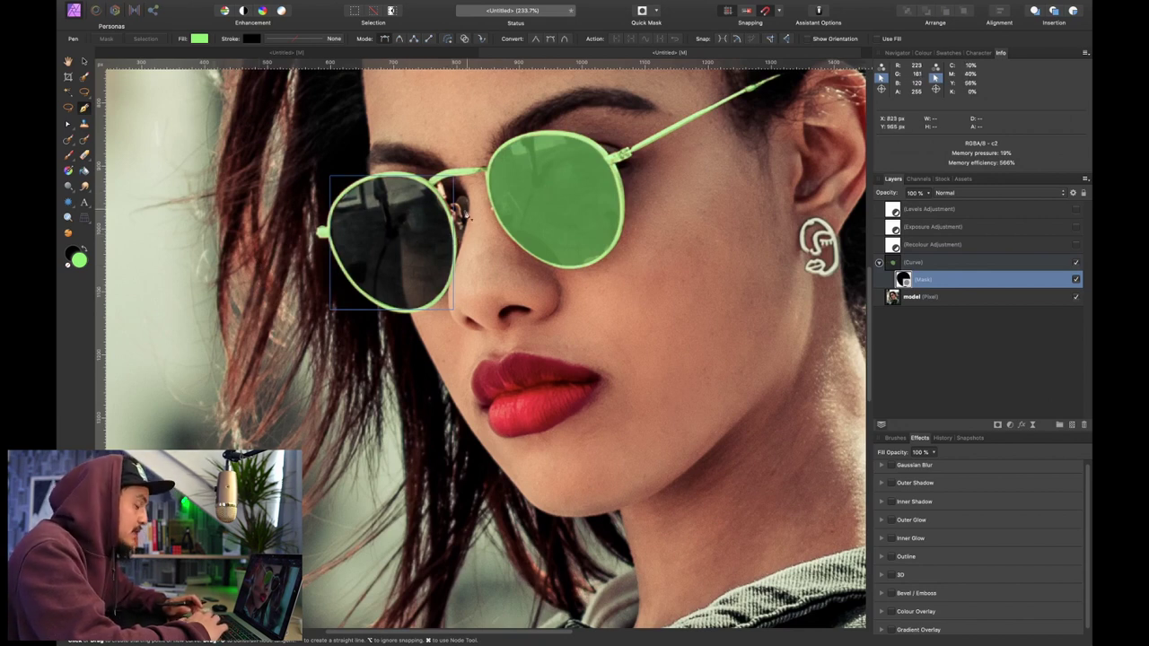
- Trace the top edge of the lens nearest the ear just inside its frame, past the temple hinge
scroll(465, 217, "up", 5)
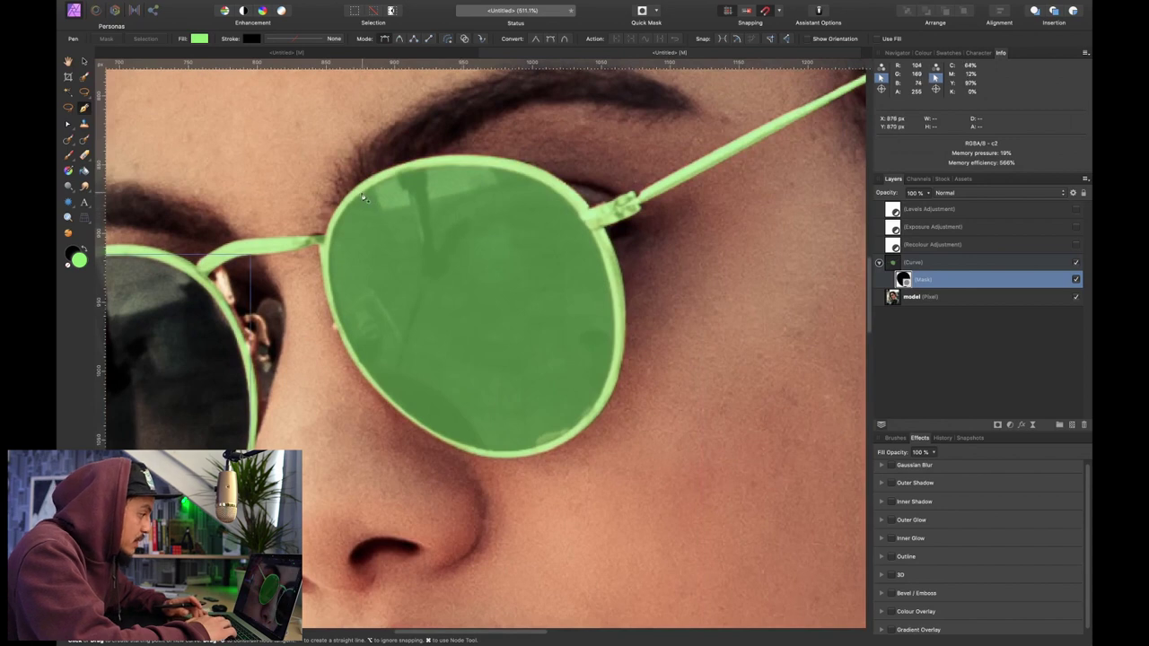
left_click(363, 193)
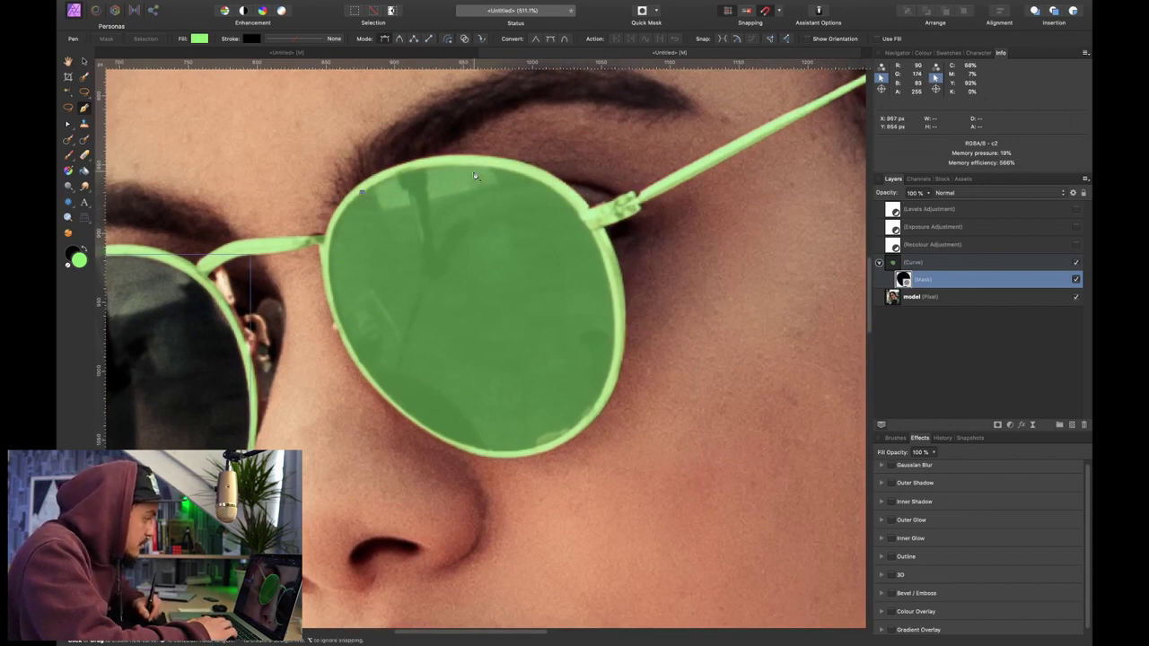
left_click_drag(473, 163, 502, 169)
key("super+z")
left_click_drag(558, 193, 578, 211)
left_click_drag(599, 243, 606, 263)
scroll(607, 262, "down", 3)
scroll(607, 263, "right", 1)
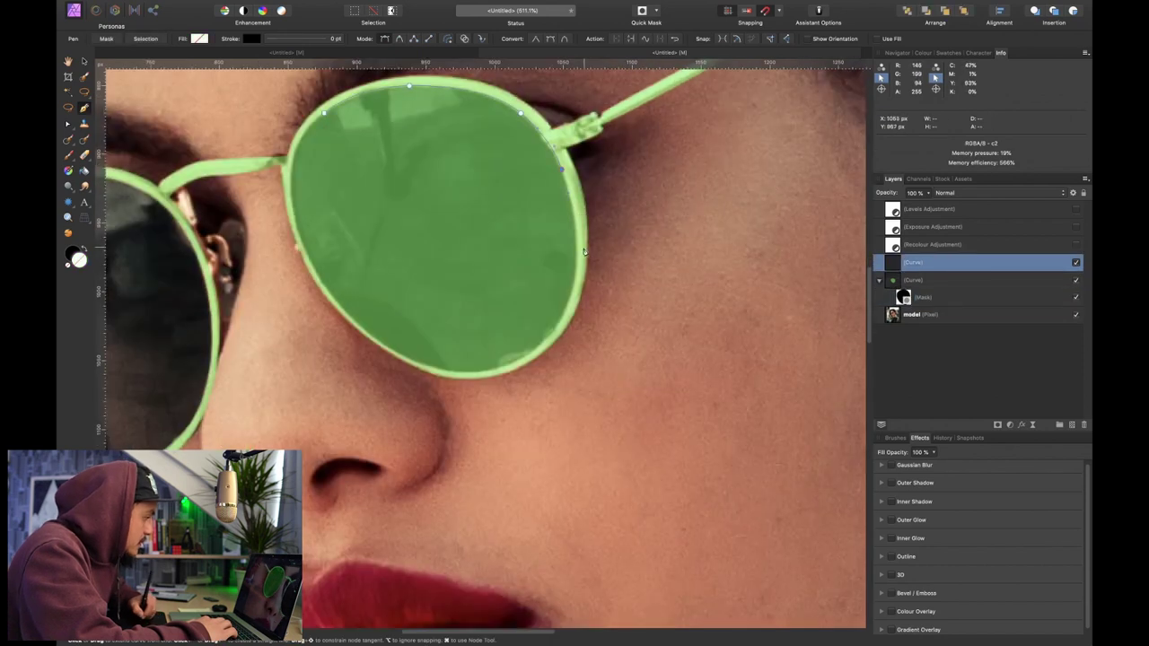
- Trace the outer side, bottom and nose side of the lens nearest the ear and close the path at its start
left_click(576, 265)
scroll(576, 301, "down", 3)
scroll(575, 302, "left", 1)
left_click(559, 277)
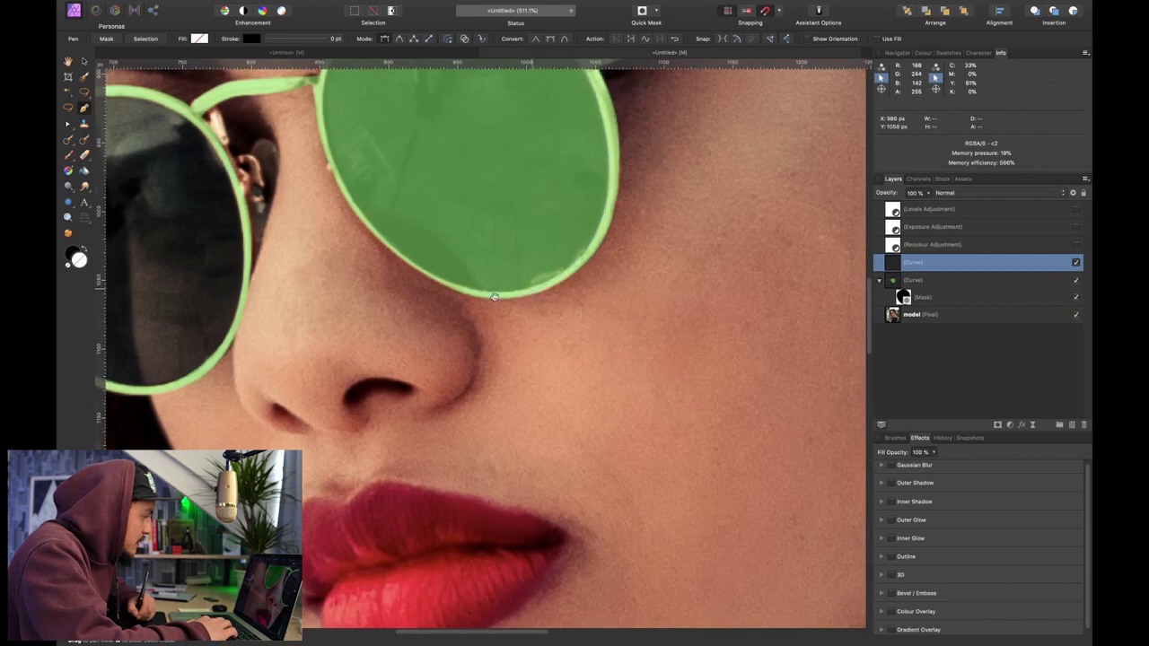
scroll(478, 265, "left", 3)
scroll(480, 268, "up", 3)
scroll(480, 268, "left", 2)
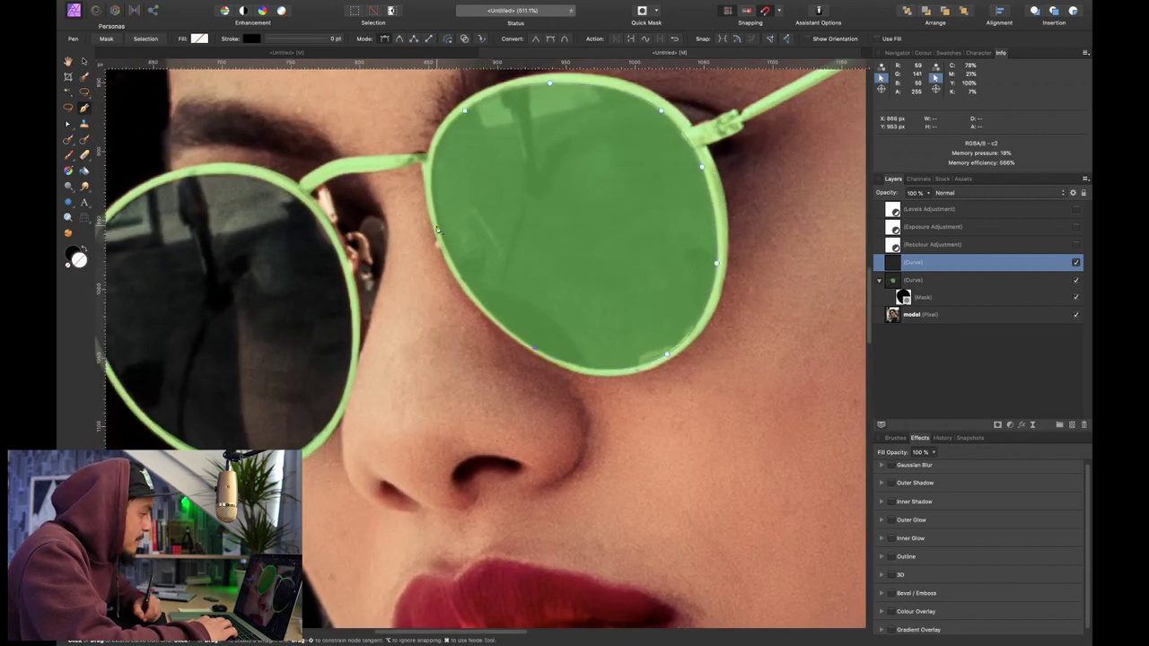
left_click(442, 136)
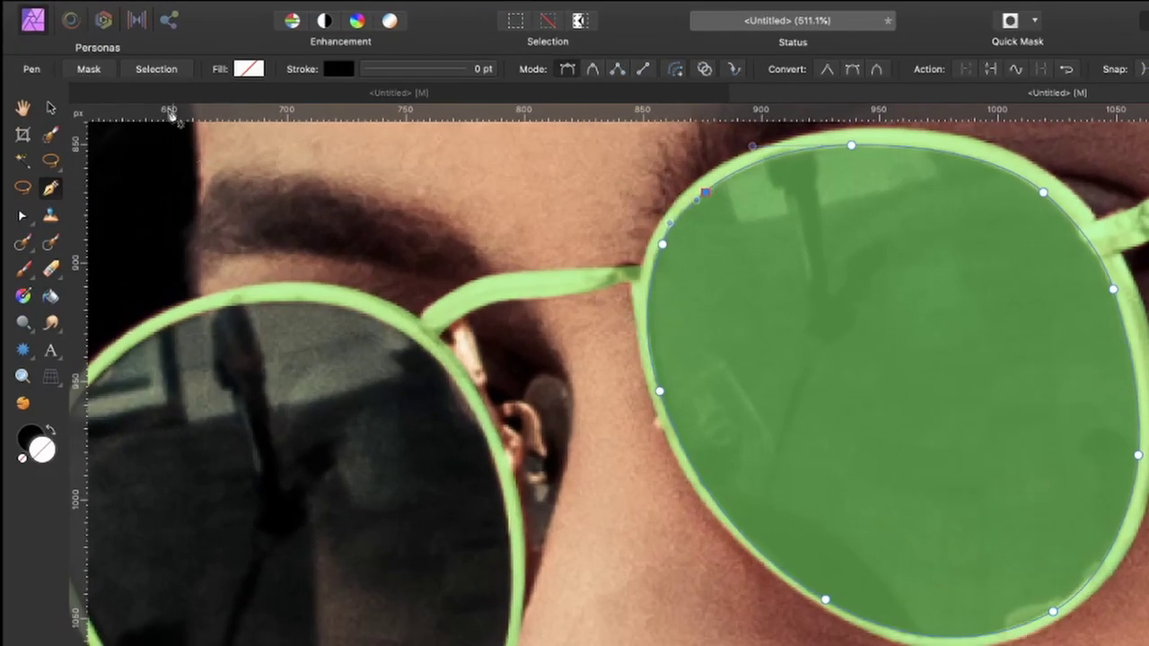
- Convert the second lens path to a selection and fill that area with black on the sunglasses curve's mask
left_click(162, 74)
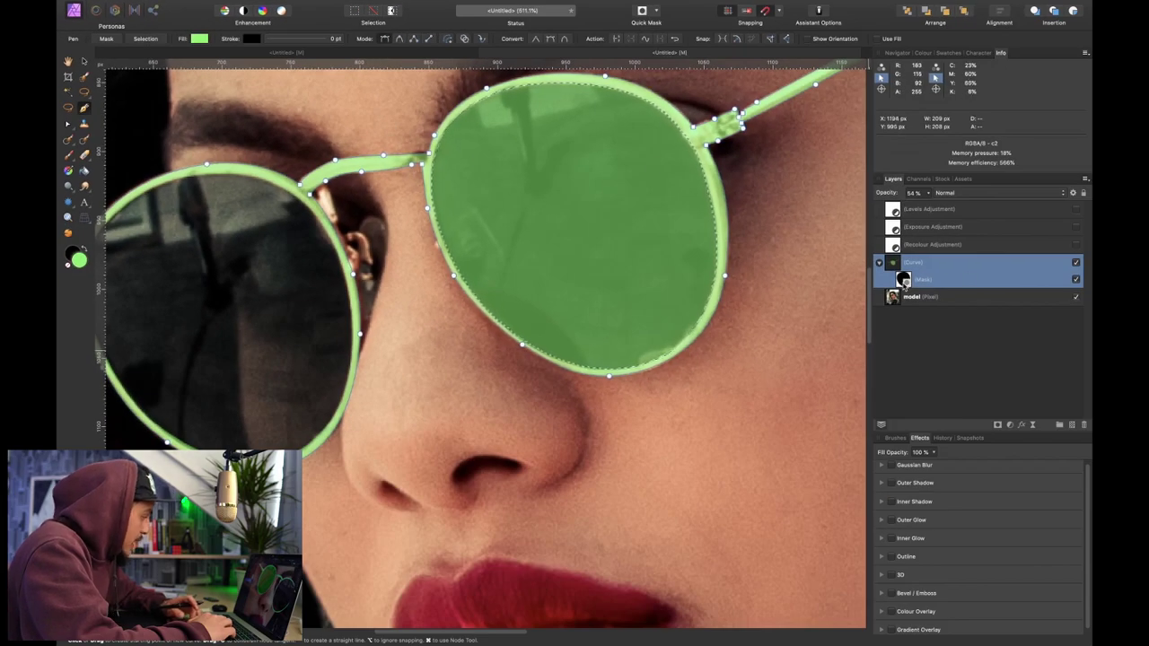
left_click(903, 280)
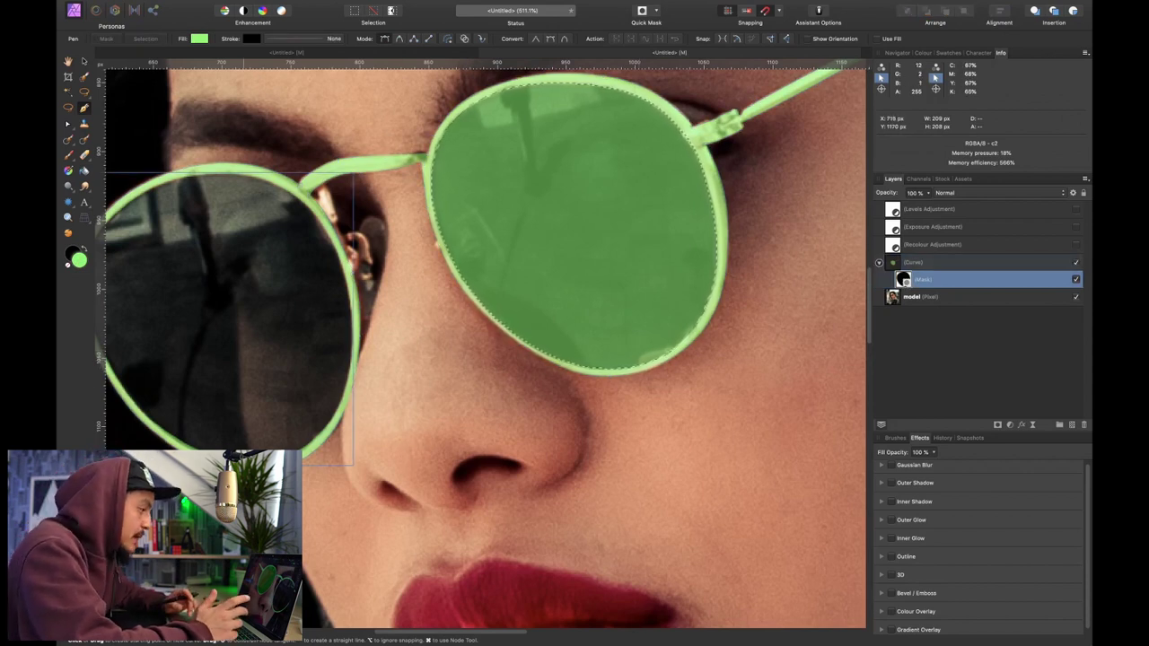
mouse_move(69, 5)
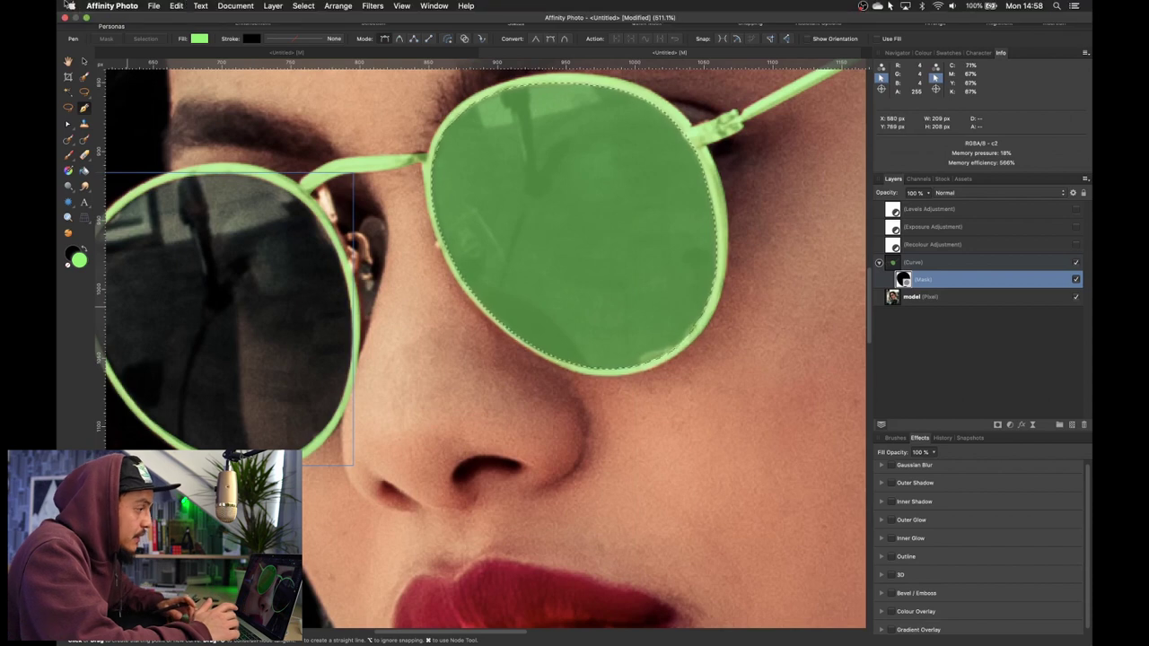
left_click(177, 5)
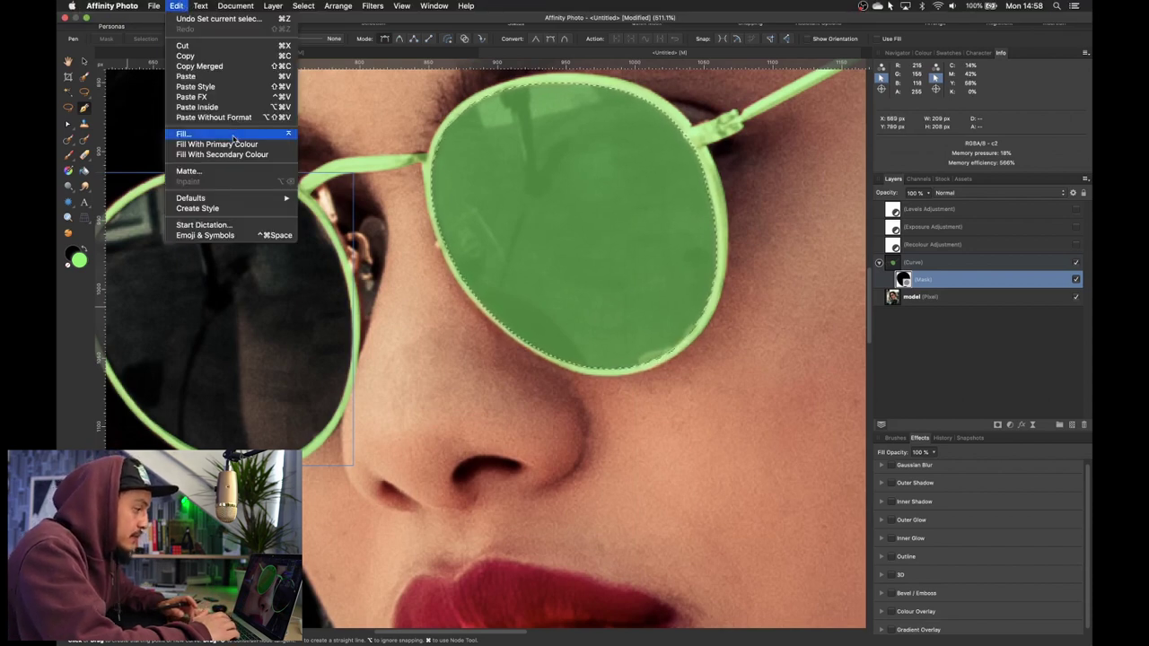
left_click(184, 134)
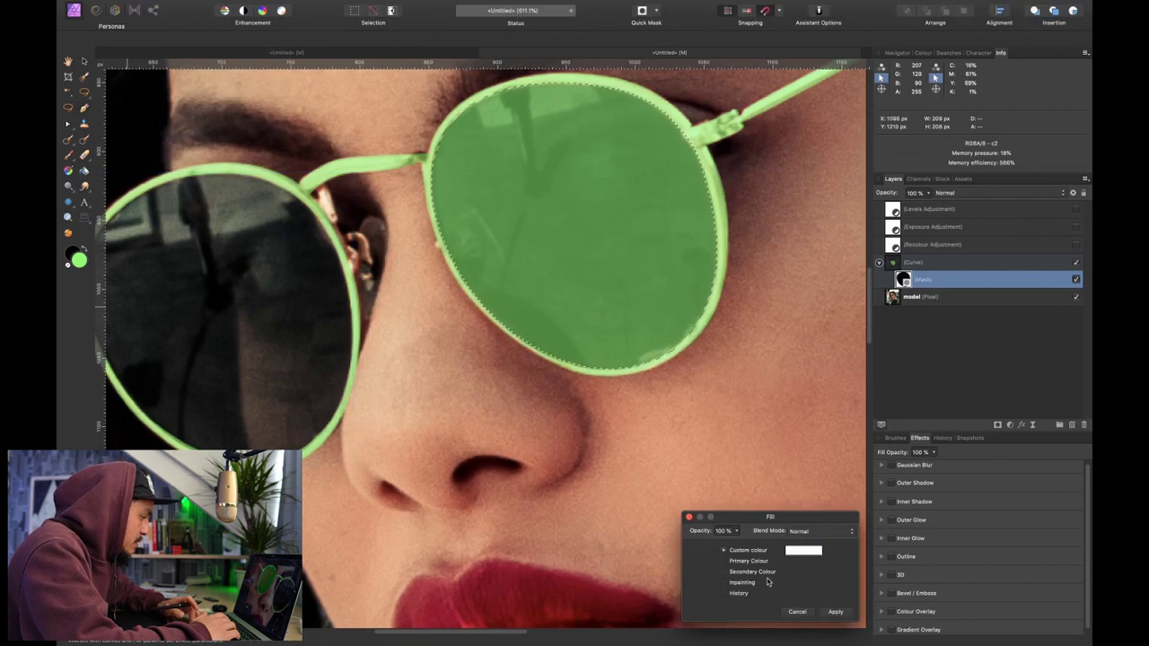
left_click(837, 615)
key("p")
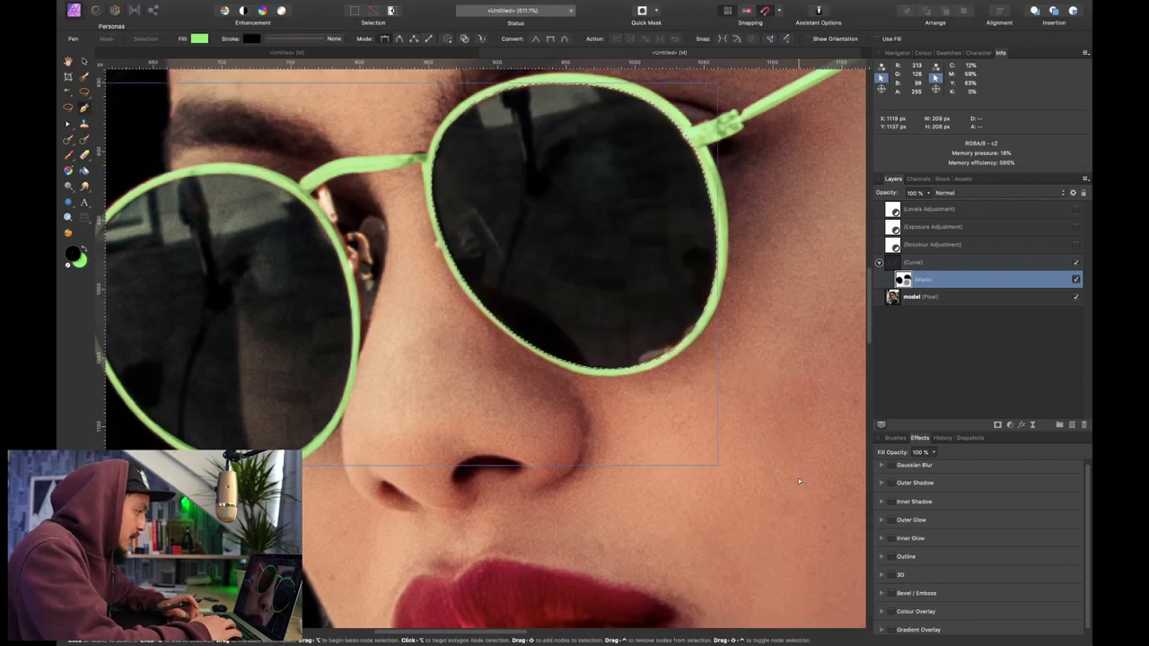
- Inspect the sunglasses mask on its own for both lens shapes, and return to the normal image view
key("super+0")
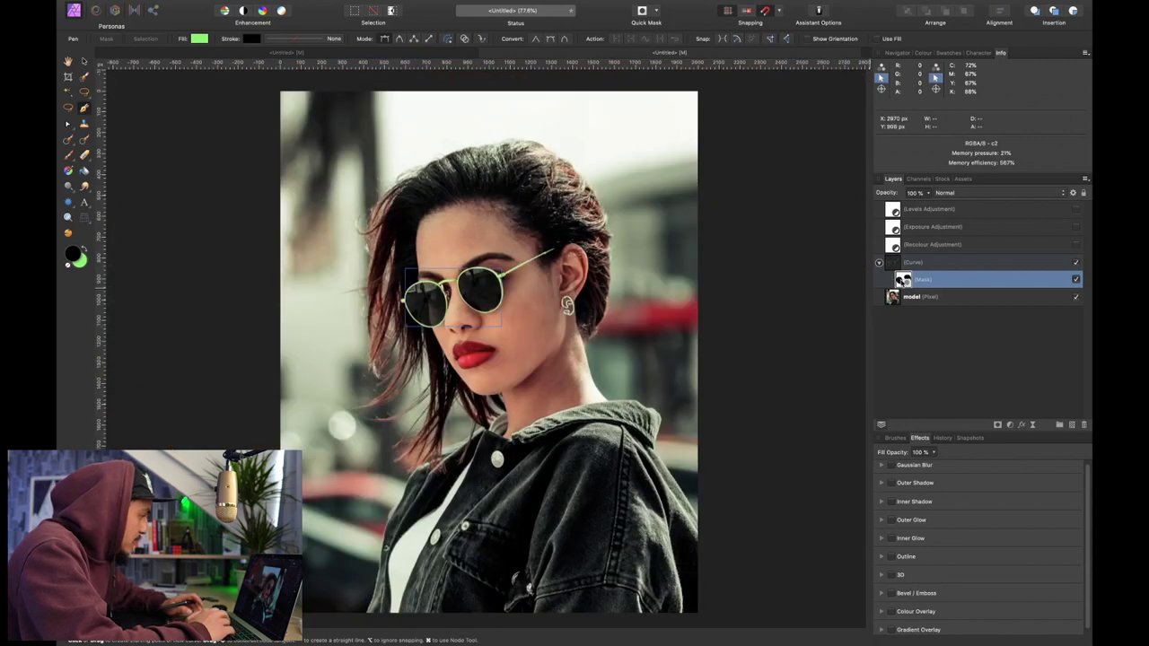
left_click(902, 281, "alt")
scroll(436, 299, "up", 5)
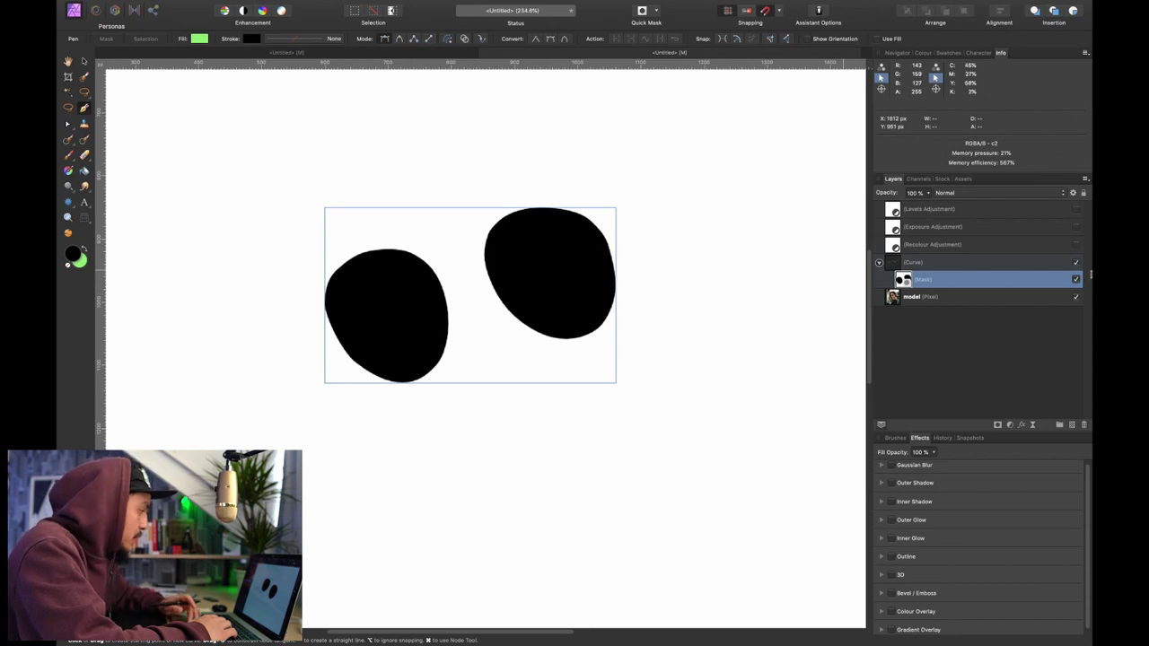
left_click(1032, 282)
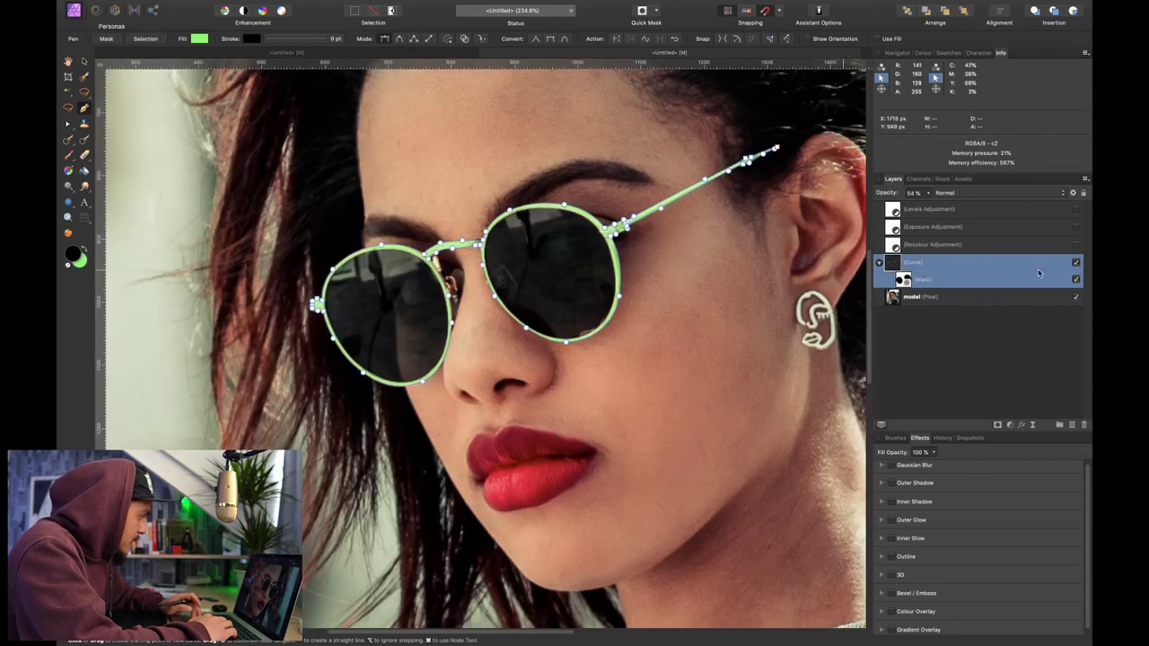
left_click(968, 344)
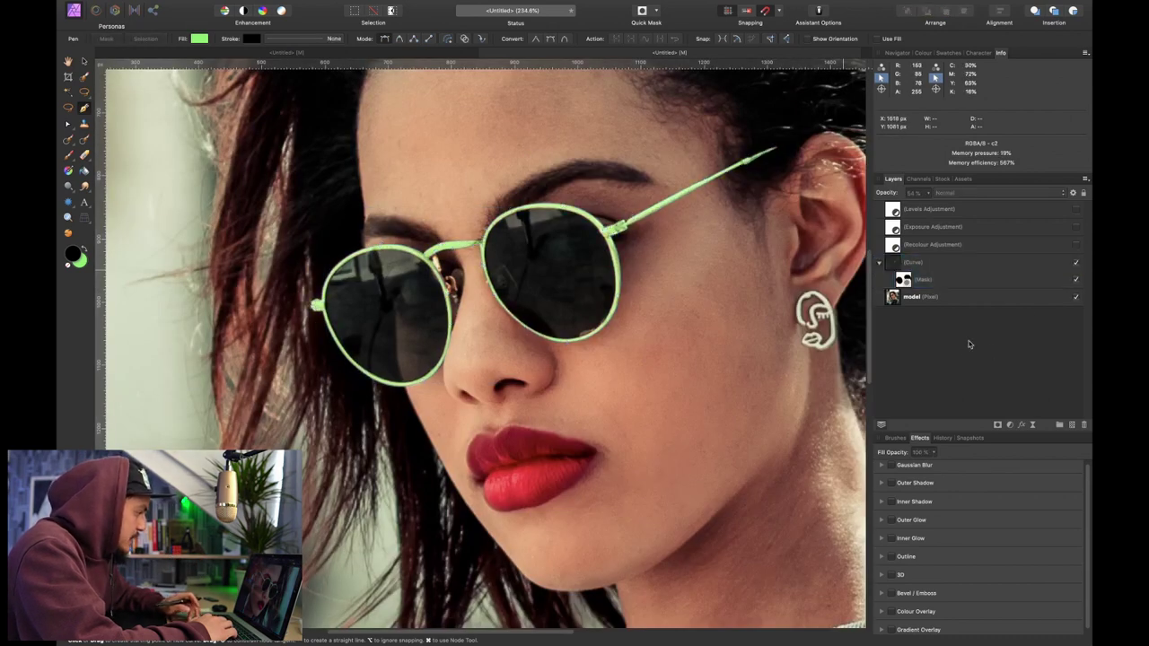
- Make the Recolour, Exposure and Levels adjustments visible again, clear the selection, and select the sunglasses curve layer
left_click(1066, 243)
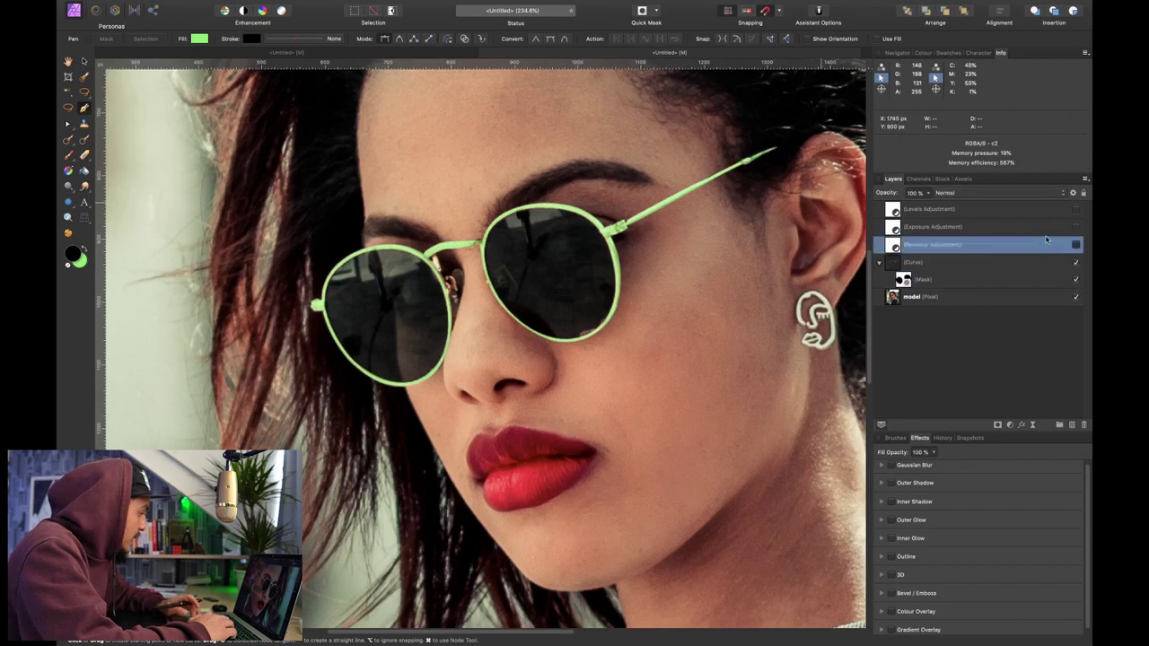
left_click(1056, 211, "shift")
left_click(1077, 209)
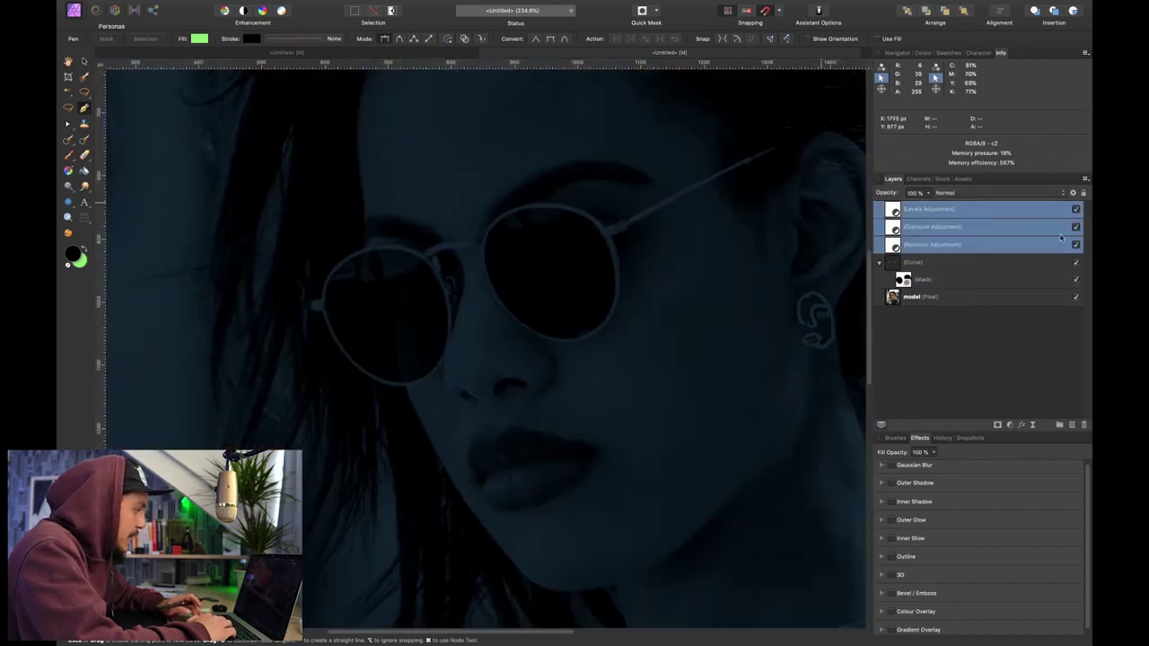
key("super+0")
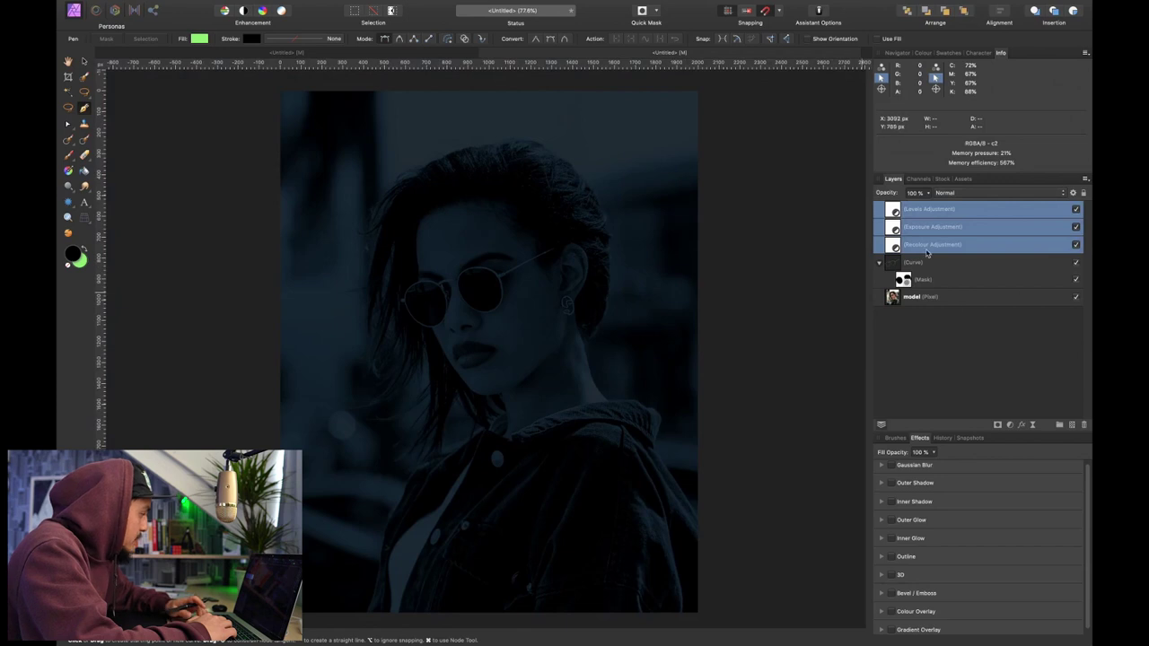
key("super+d")
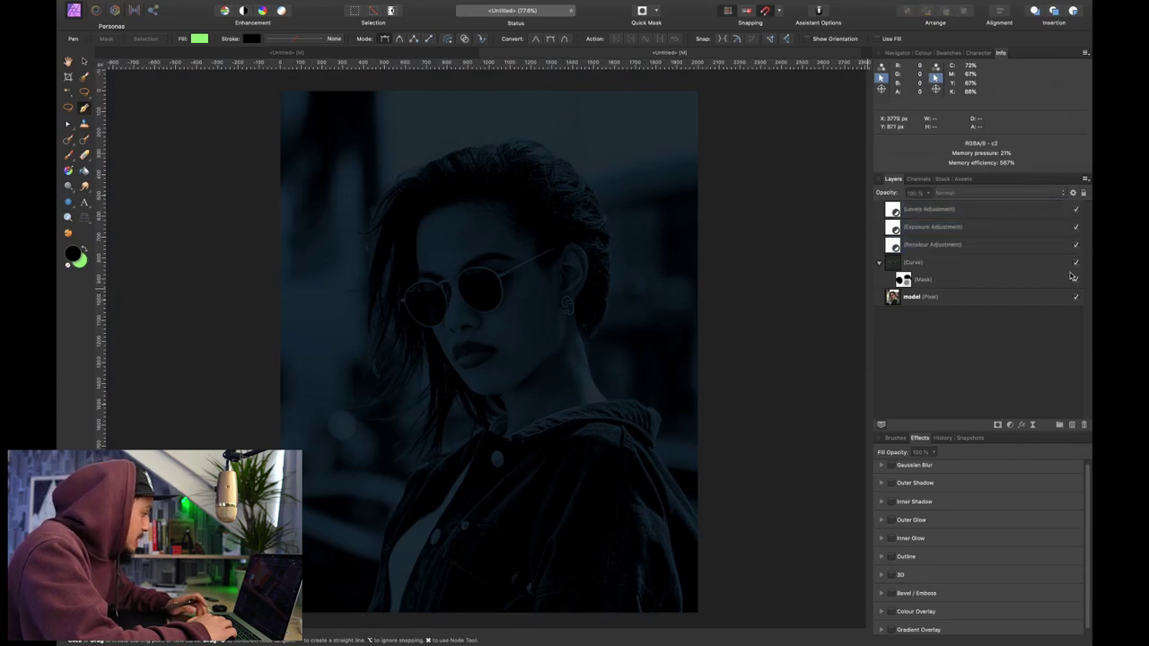
left_click(1044, 269)
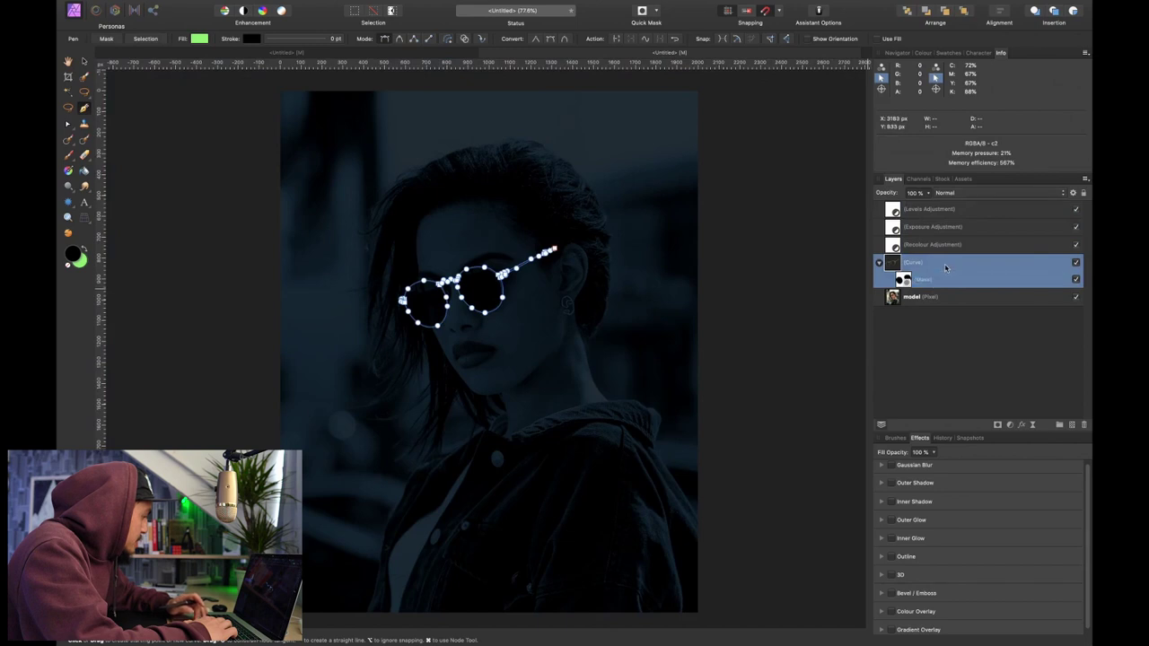
- Move the sunglasses curve above the Levels, Exposure and Recolour adjustments and deselect it to check the green frame up close
left_click_drag(895, 266, 897, 205)
left_click(911, 384)
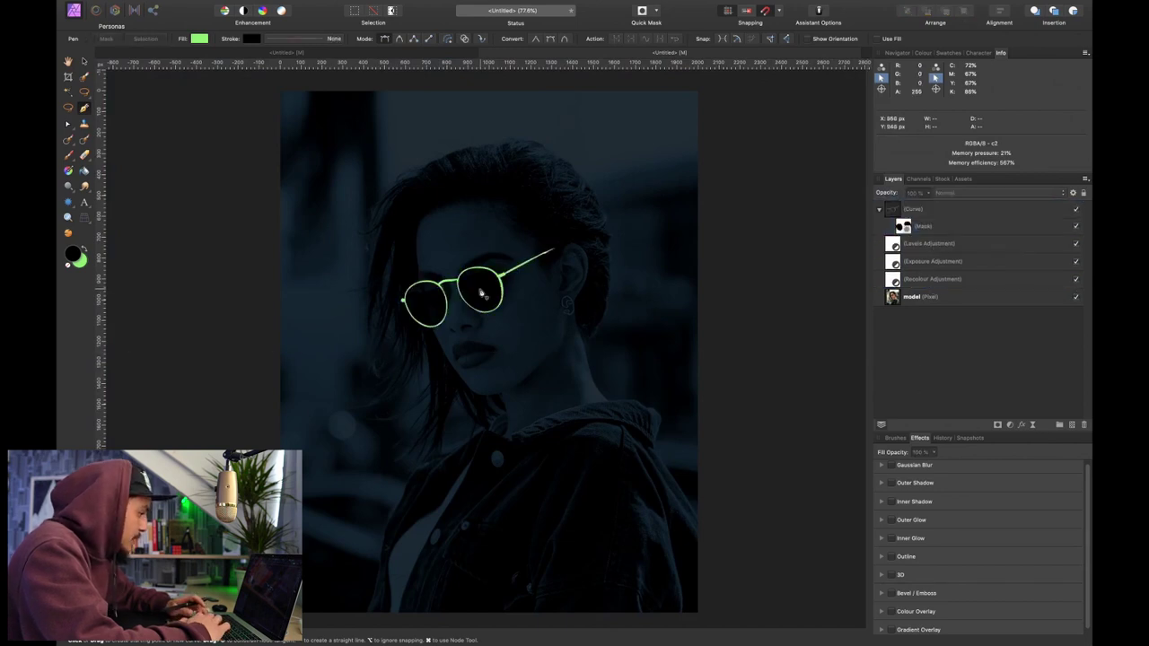
scroll(479, 296, "up", 5)
scroll(478, 296, "left", 2)
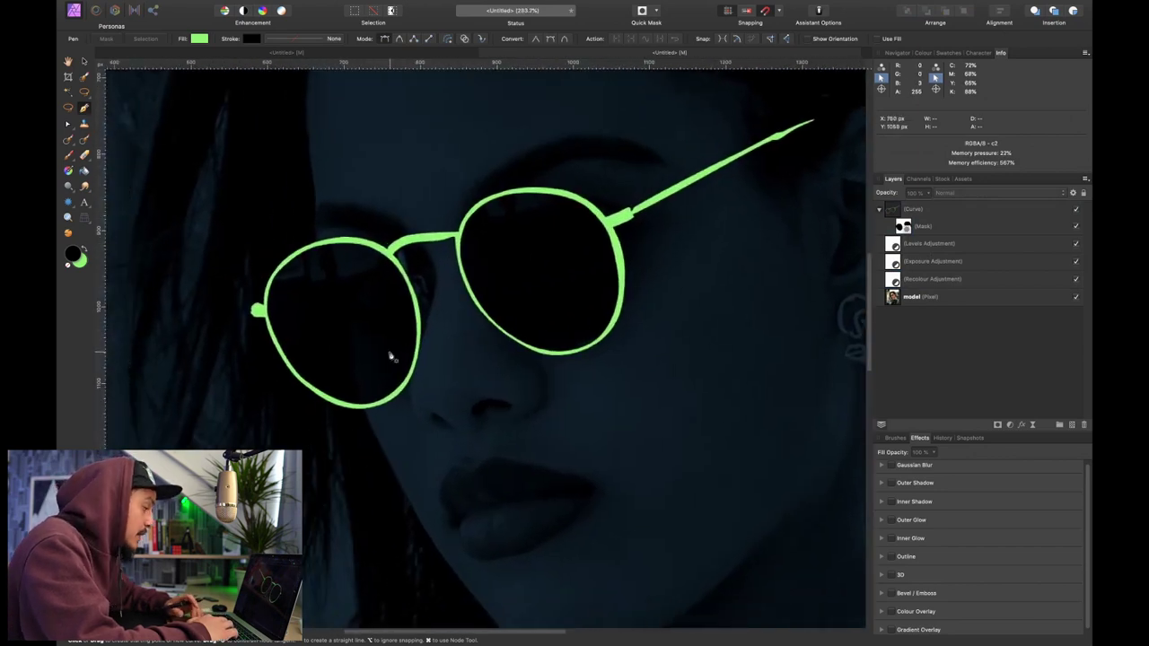
- Group the sunglasses curve and name the group "glow in the dark"
left_click(983, 211)
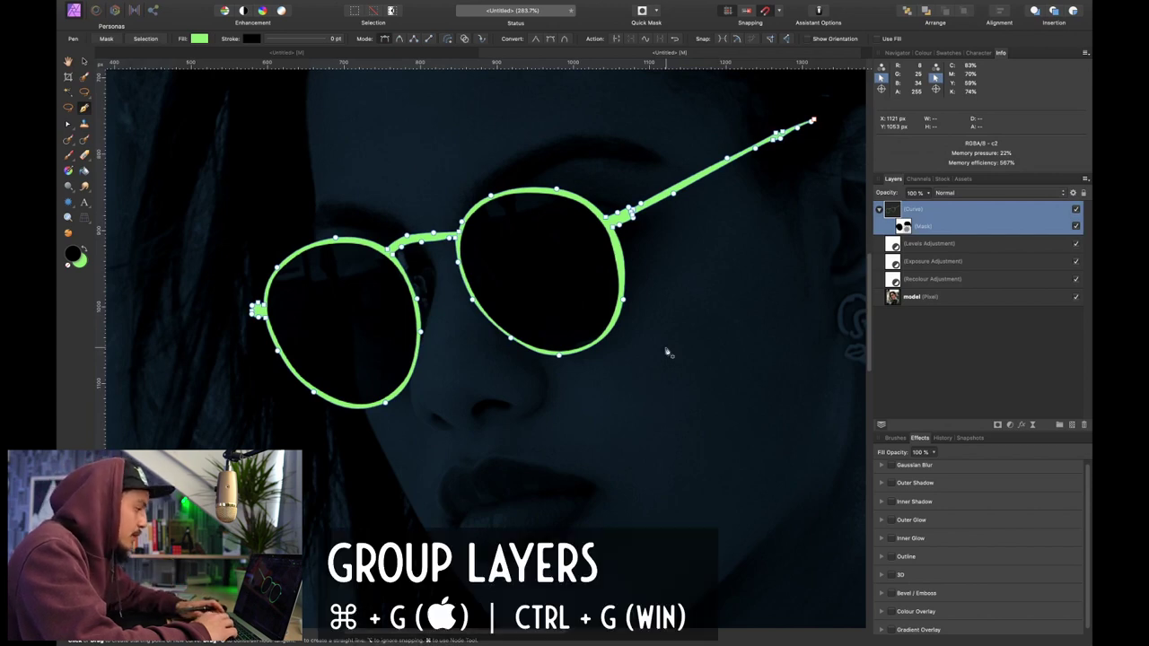
key("super+g")
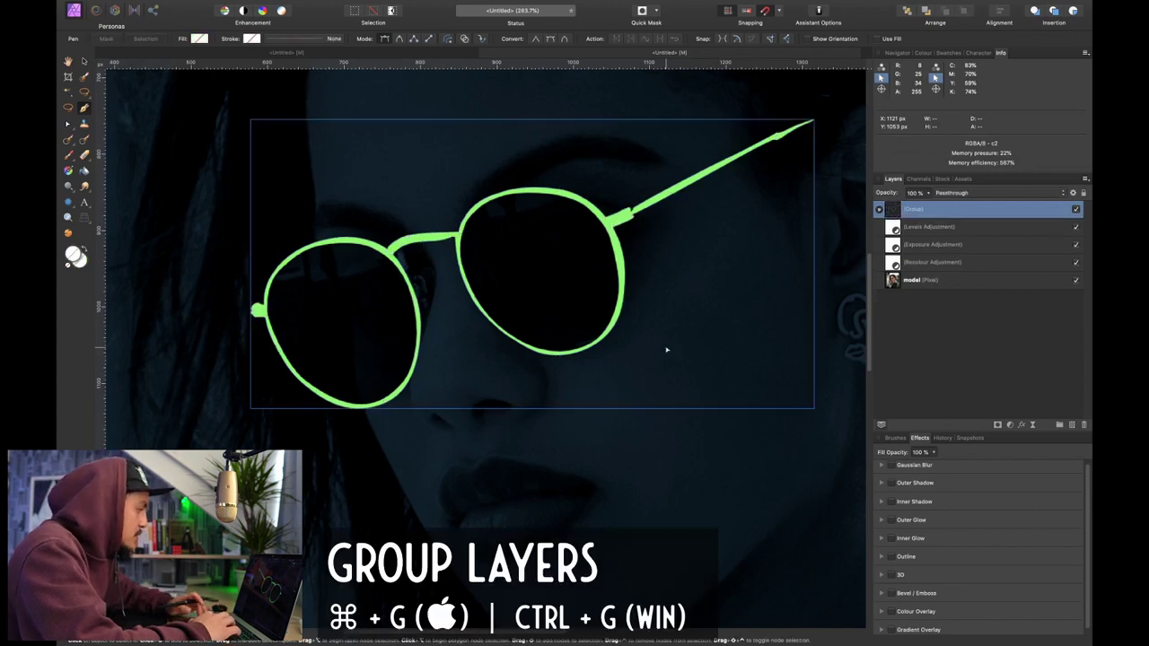
double_click(907, 210)
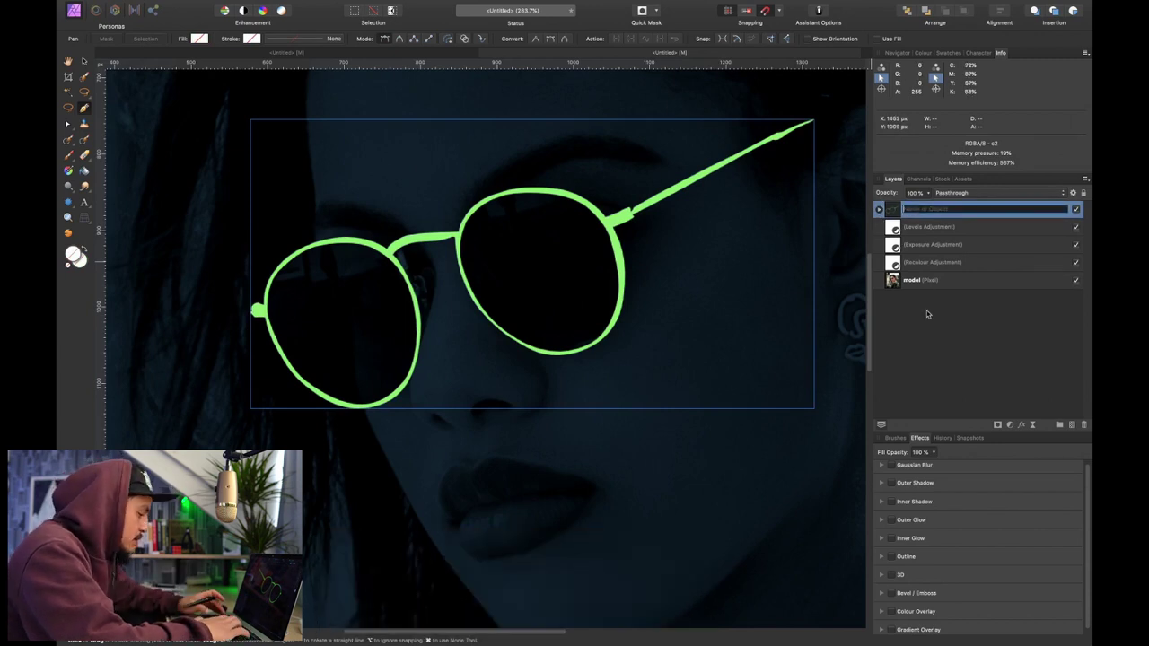
type("glow in the dar")
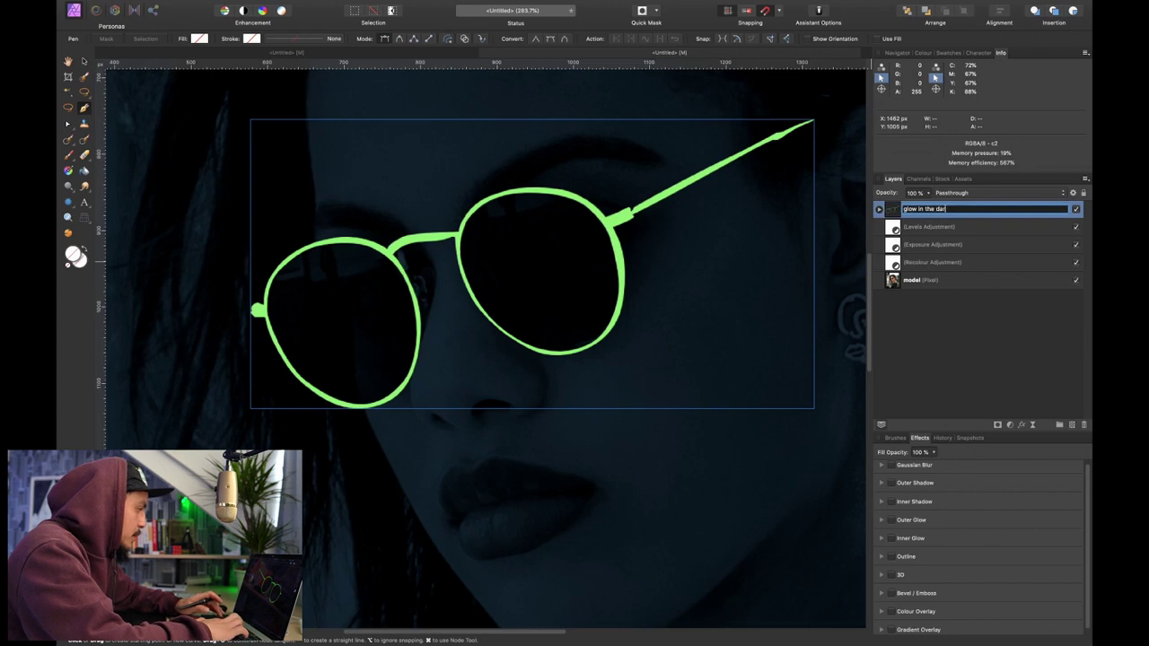
type("k")
key("Return")
- Expand the group and rename the curve inside it to "sunglasses"
left_click(880, 209)
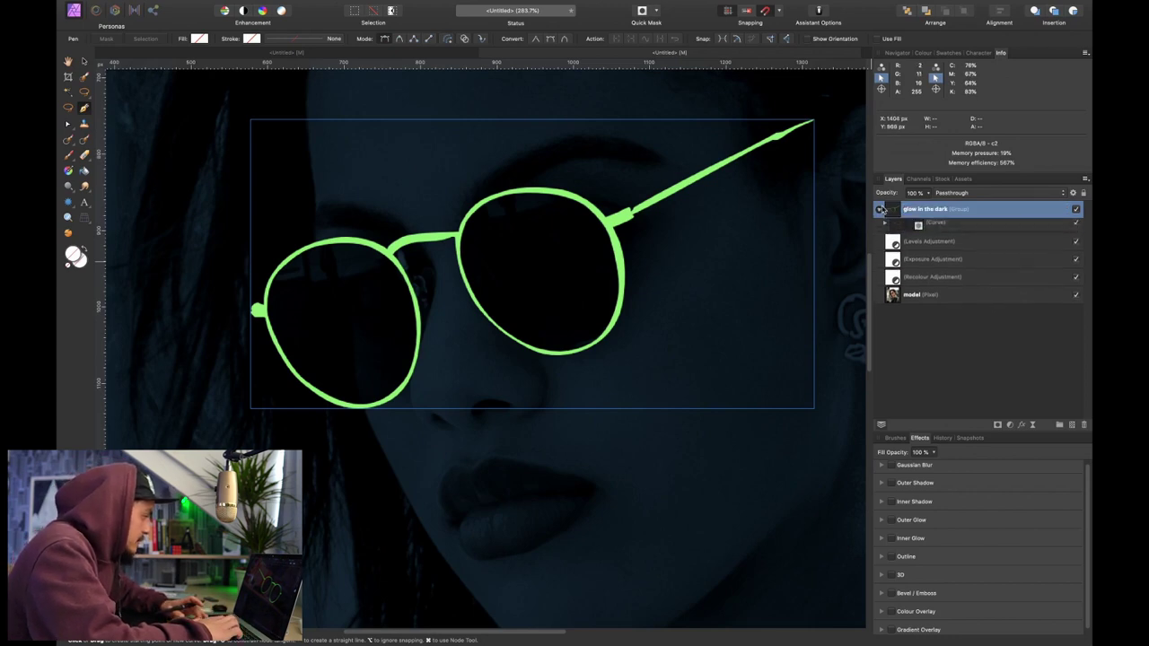
double_click(941, 228)
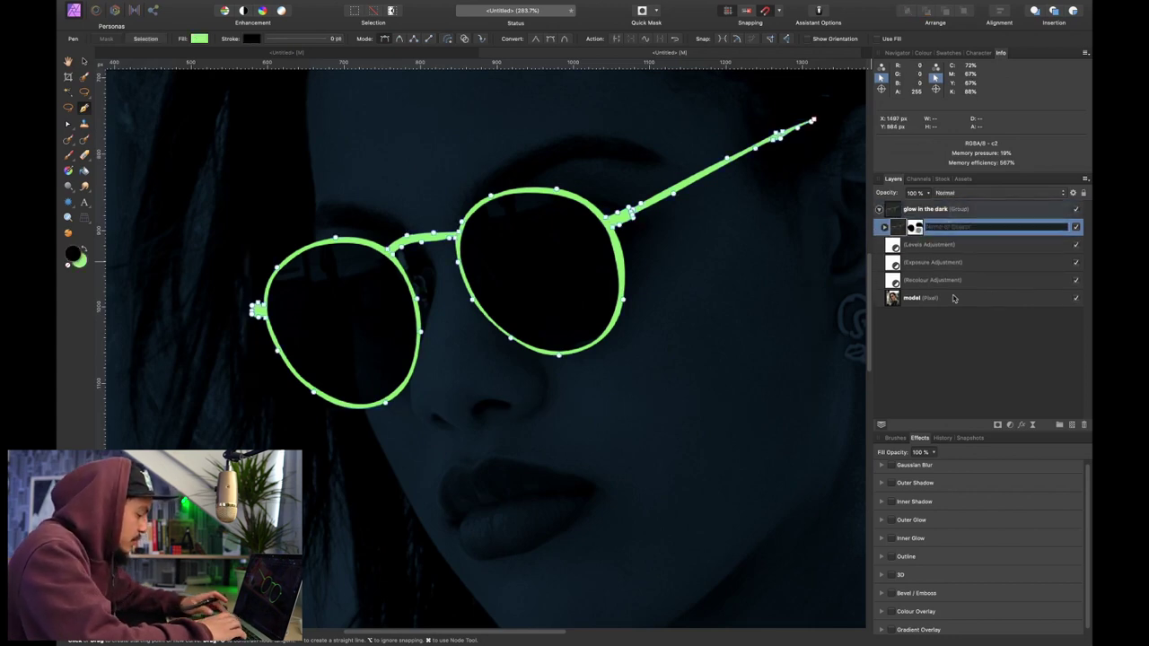
type("sunglasses")
key("Return")
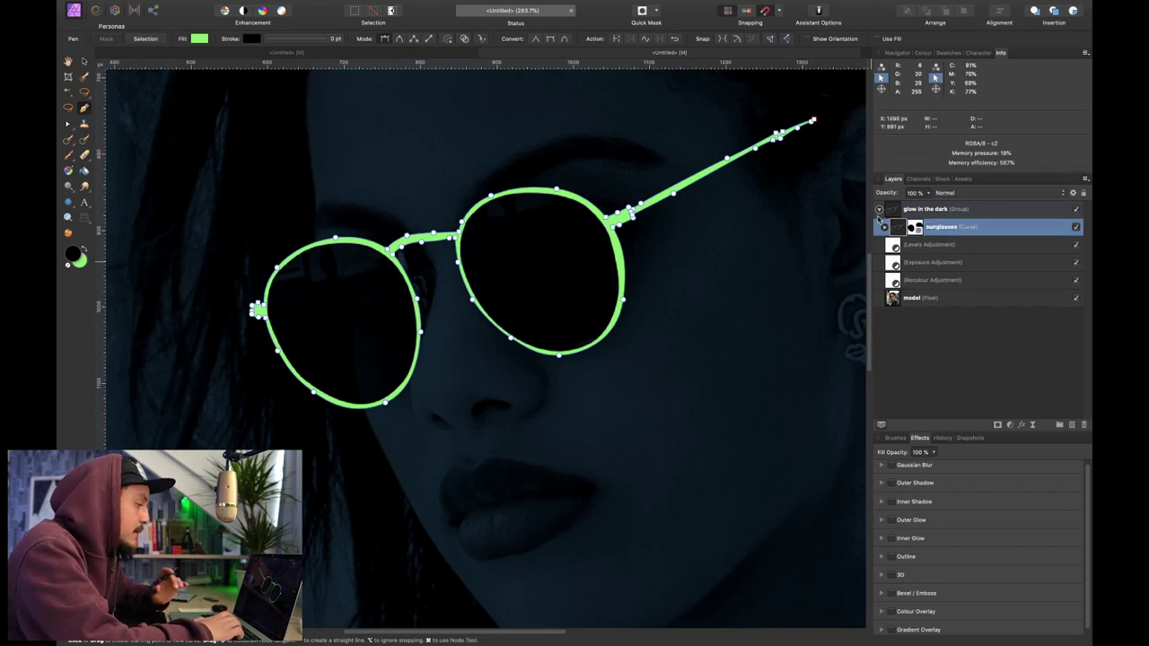
- Add an Outer Glow effect to the "glow in the dark" group, coloured with the green sampled from the frame
left_click(1003, 209)
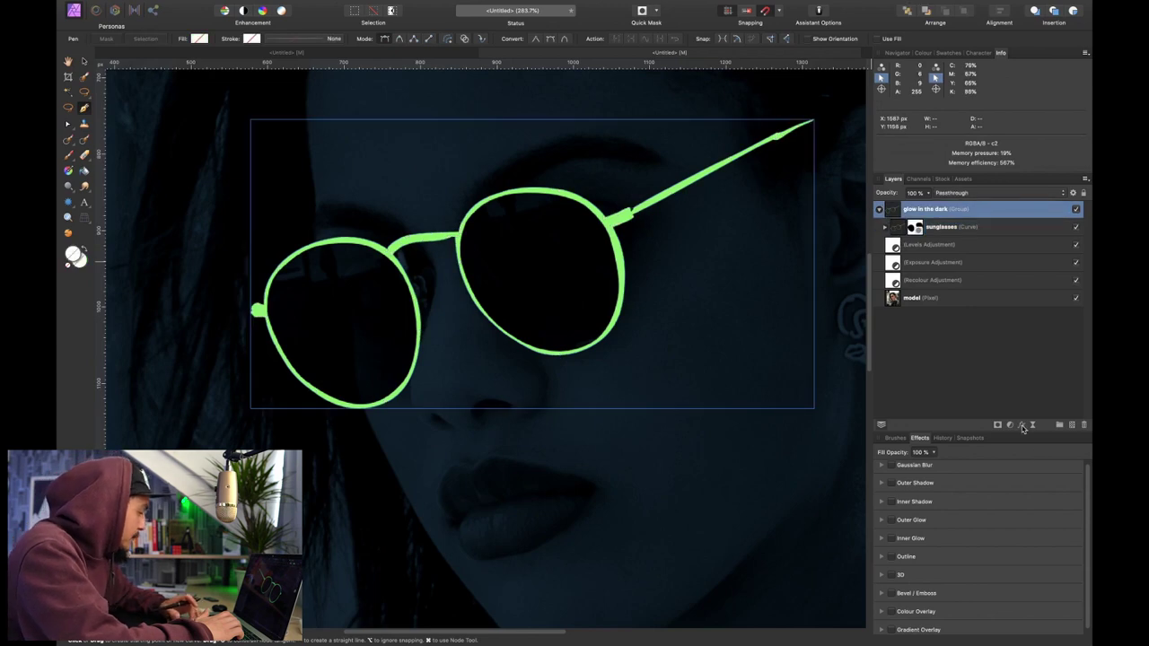
left_click(1021, 425)
scroll(331, 354, "right", 5)
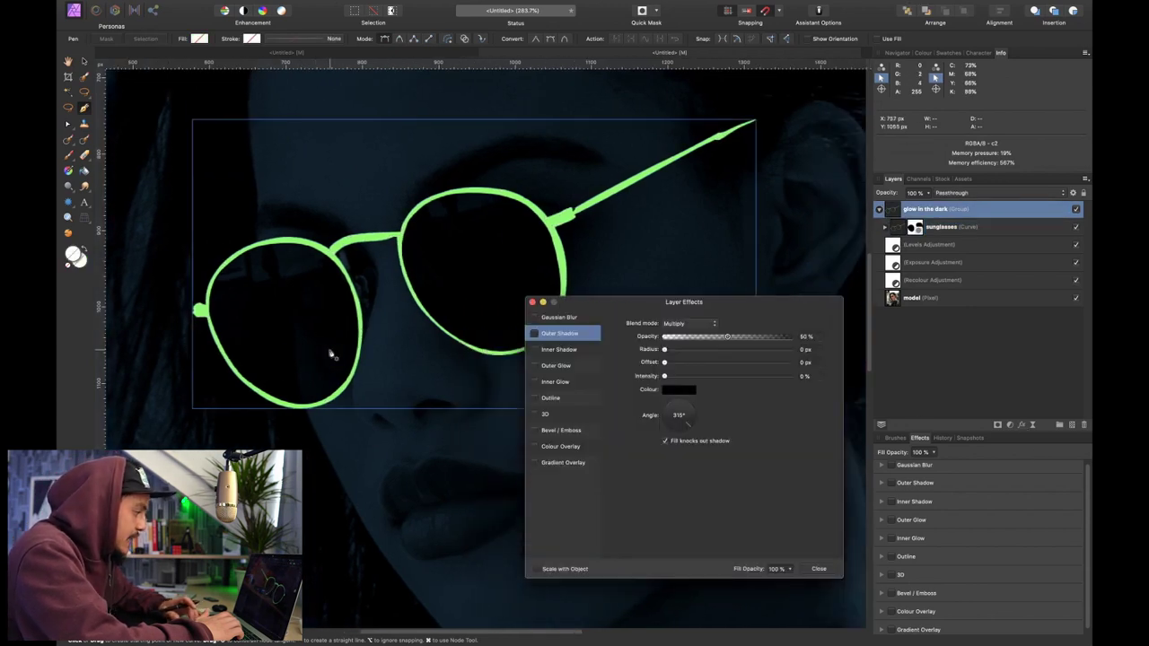
left_click(552, 366)
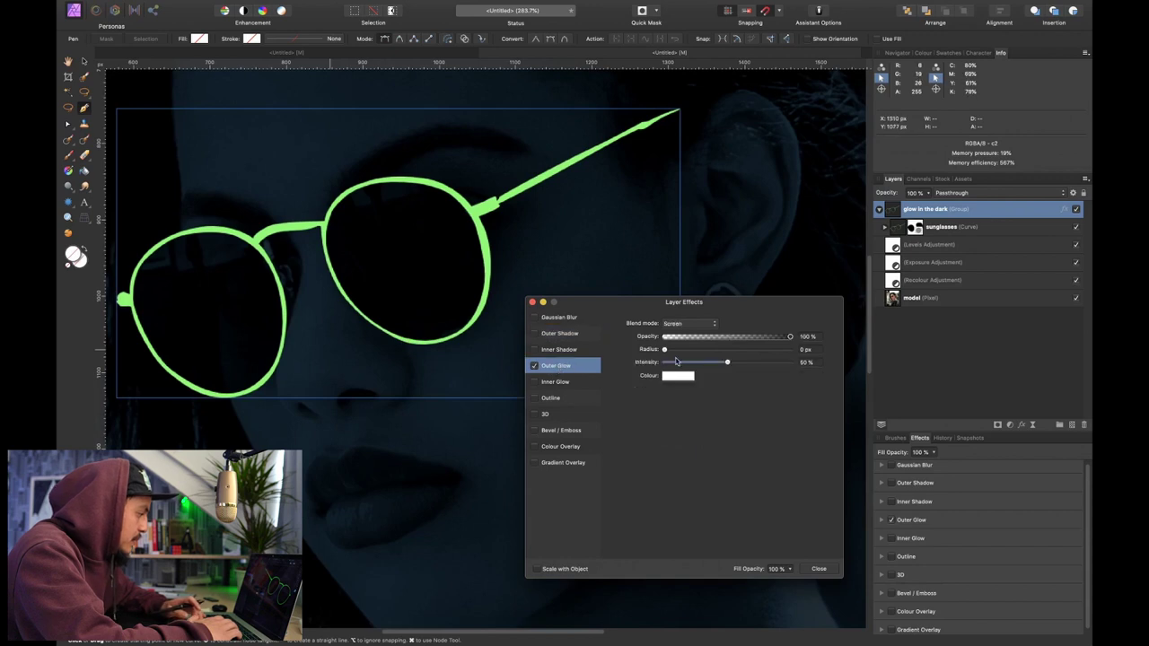
left_click(677, 376)
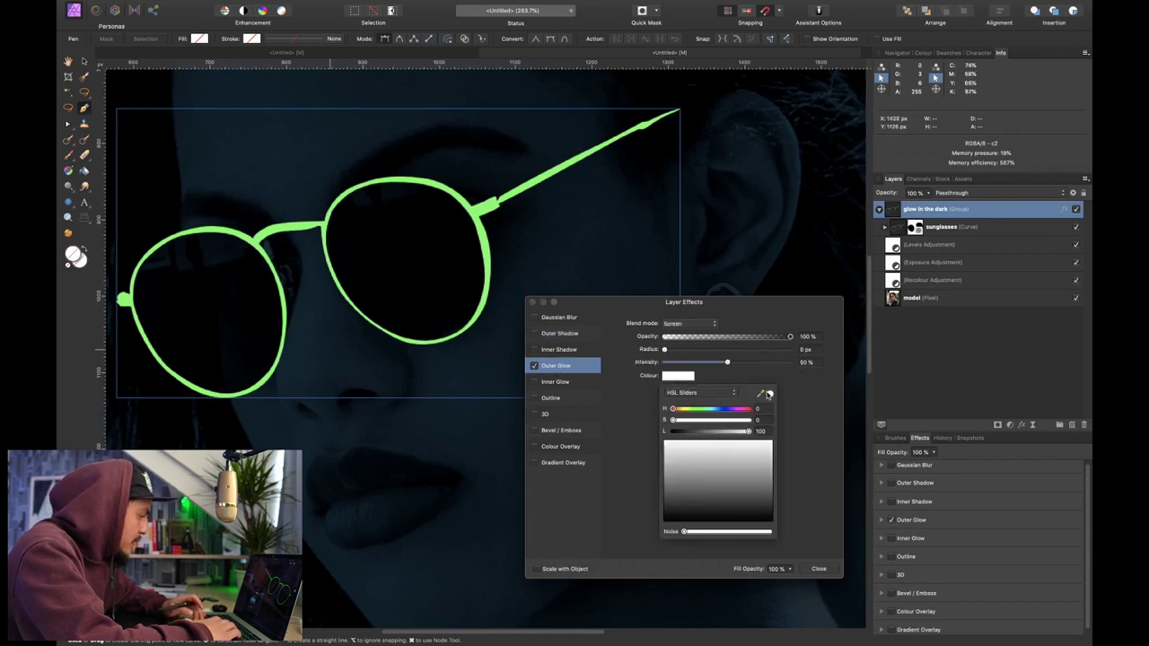
left_click_drag(769, 394, 476, 215)
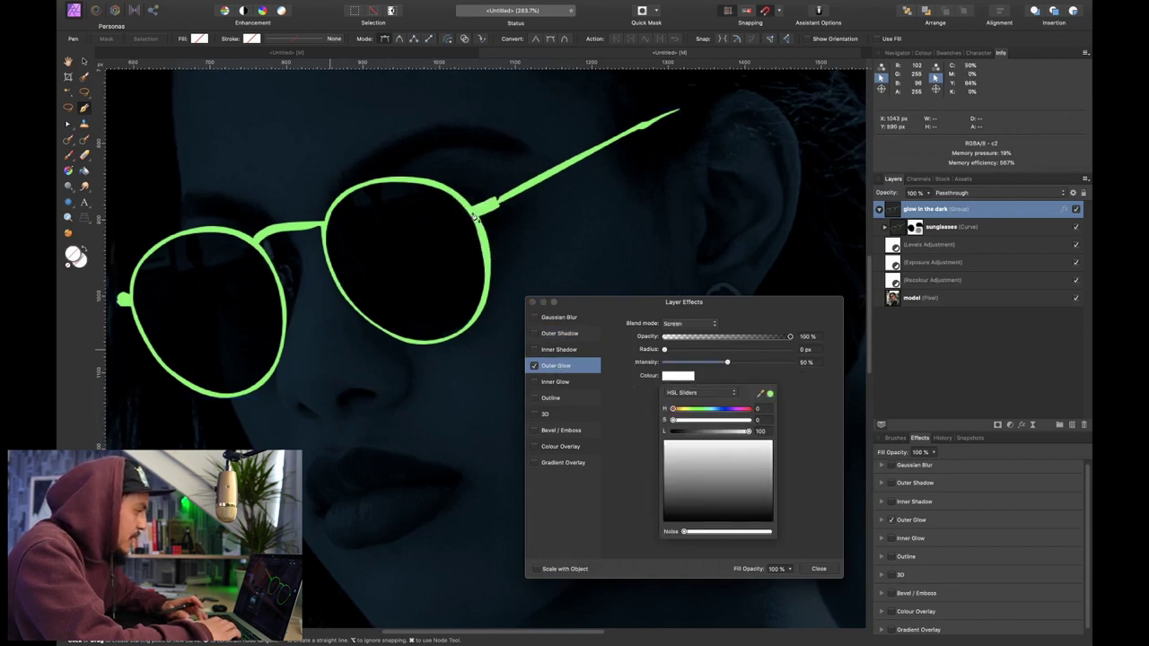
left_click(770, 395)
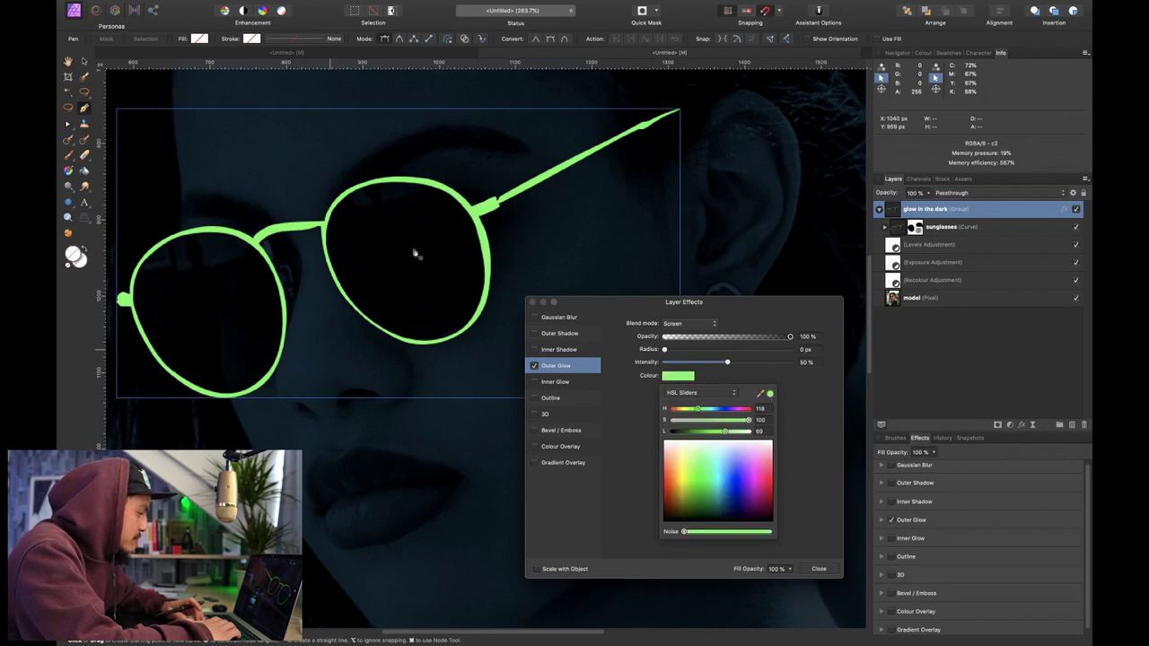
left_click(666, 350)
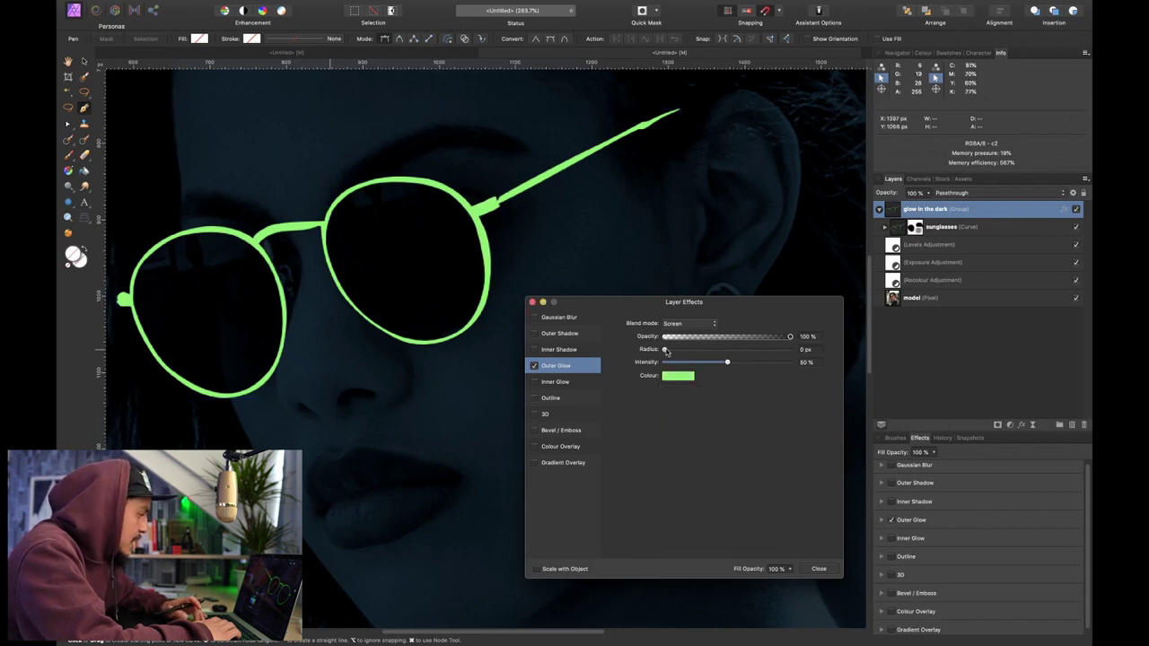
- Set the Outer Glow's radius to about 41.9 px and its intensity to 52 %
left_click_drag(665, 349, 765, 350)
left_click(731, 363)
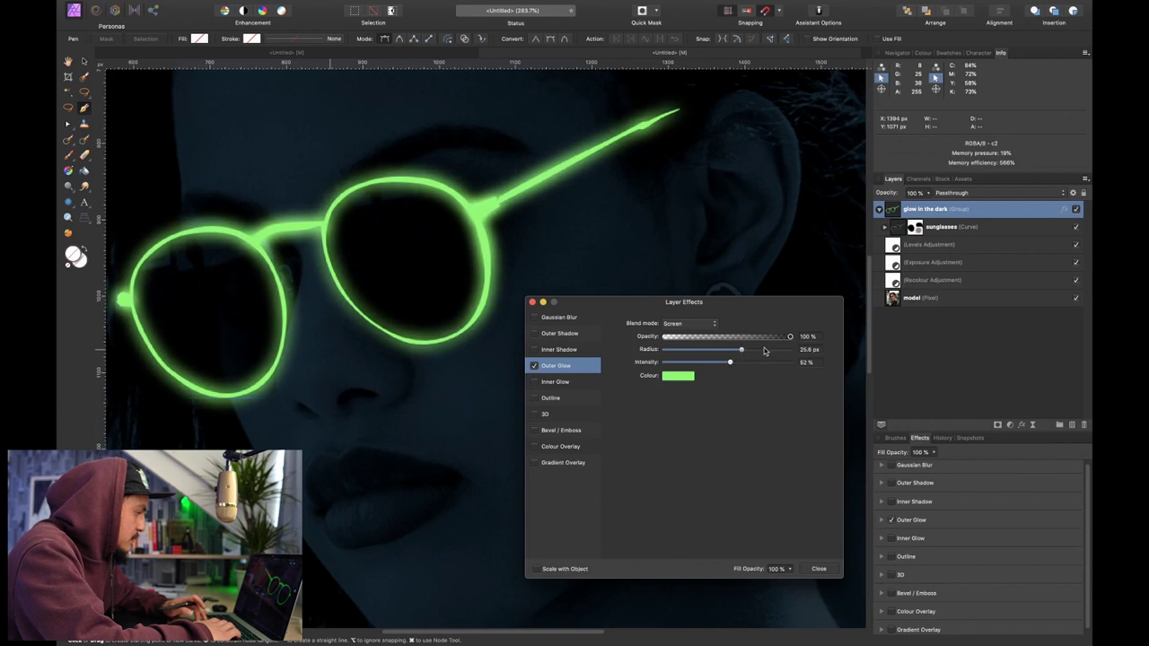
left_click(764, 350)
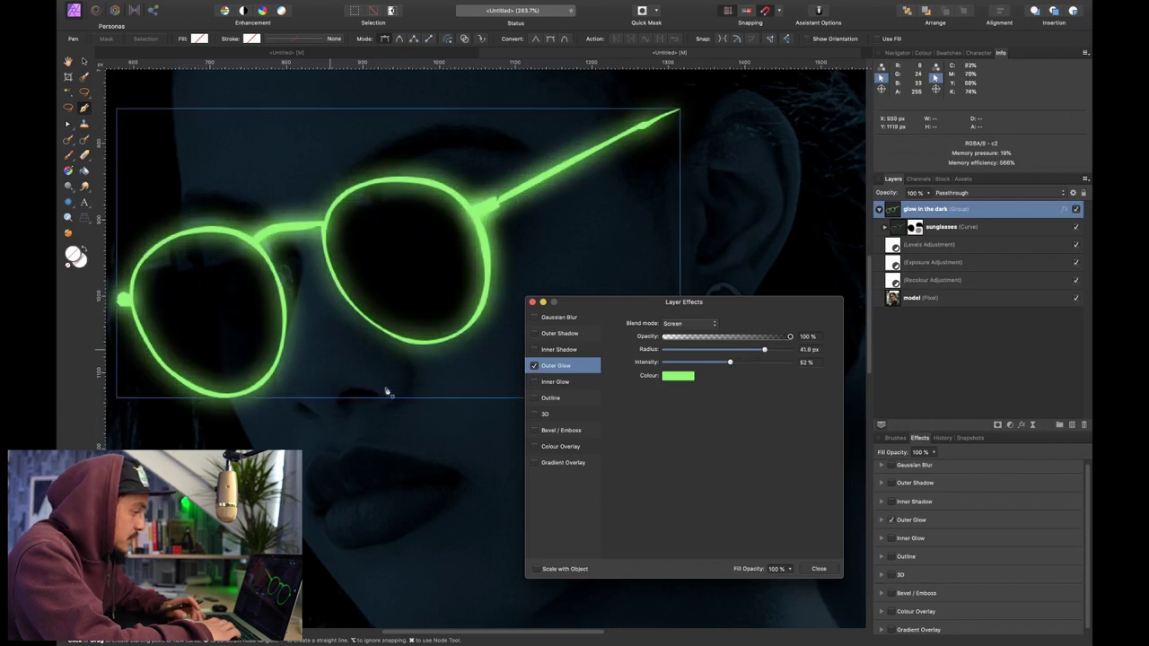
scroll(362, 395, "right", 2)
scroll(362, 395, "left", 4)
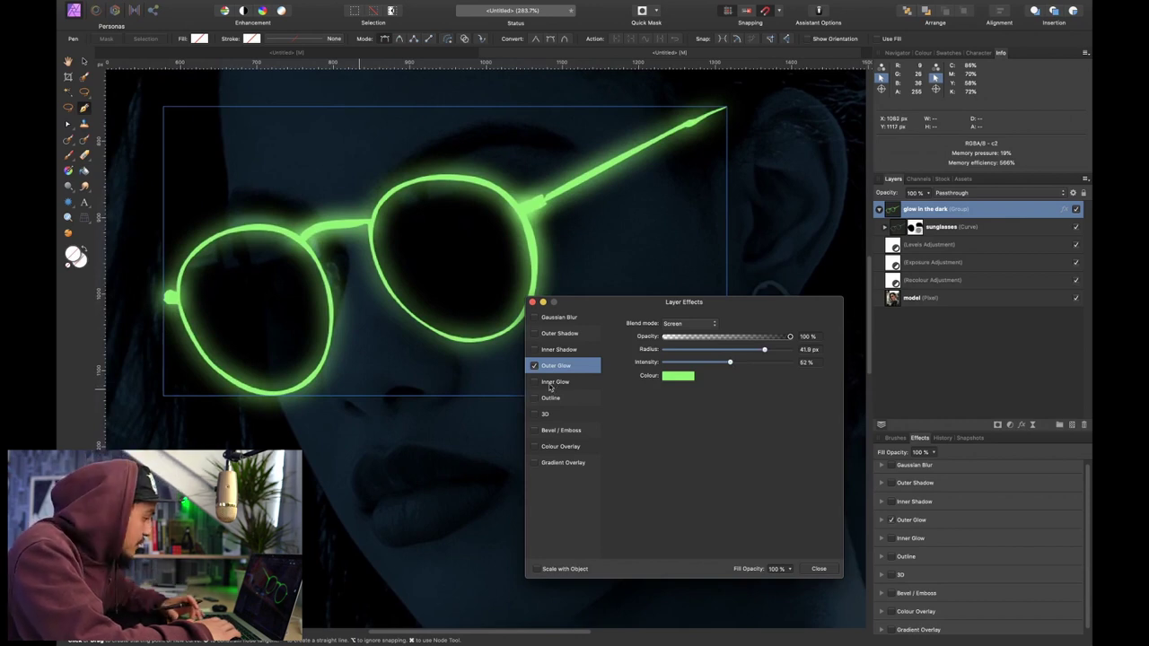
- Add a white Inner Glow to the group, starting from the centre, with a radius of about 4.1 px
left_click(560, 382)
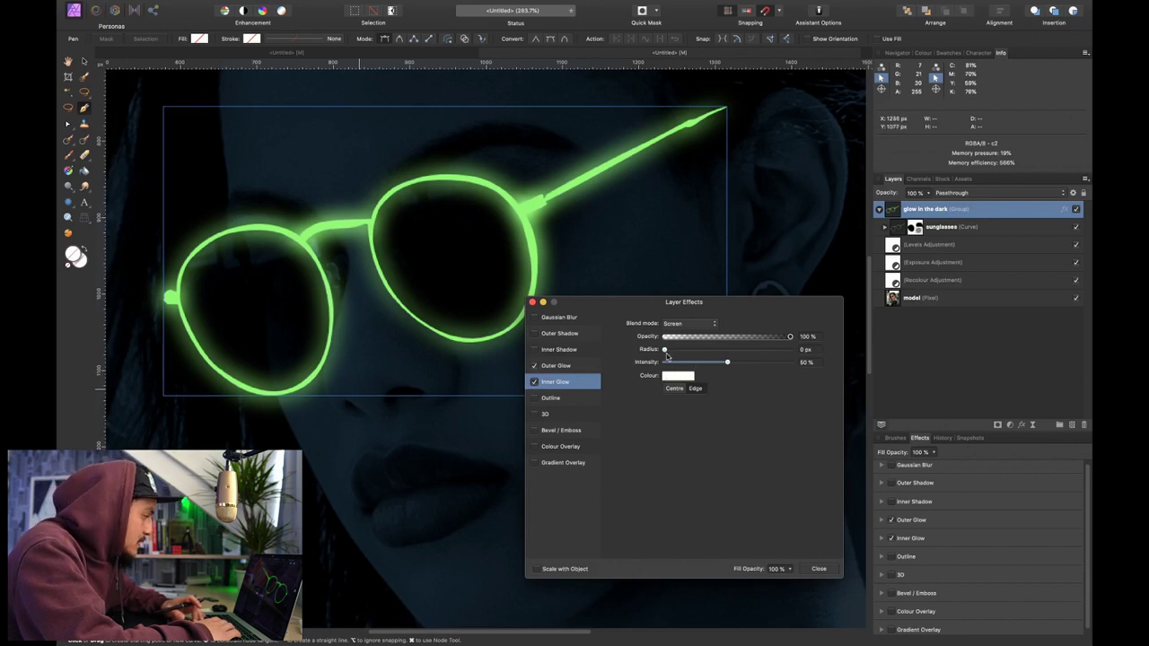
left_click(677, 390)
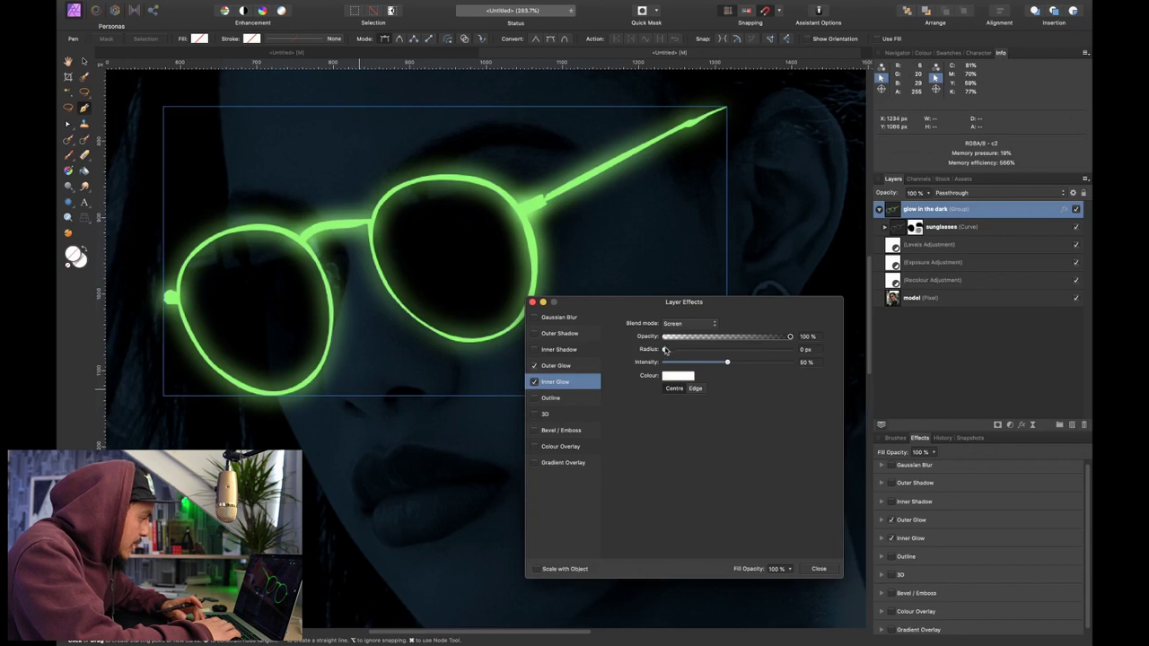
left_click_drag(665, 350, 676, 350)
scroll(532, 247, "up", 5)
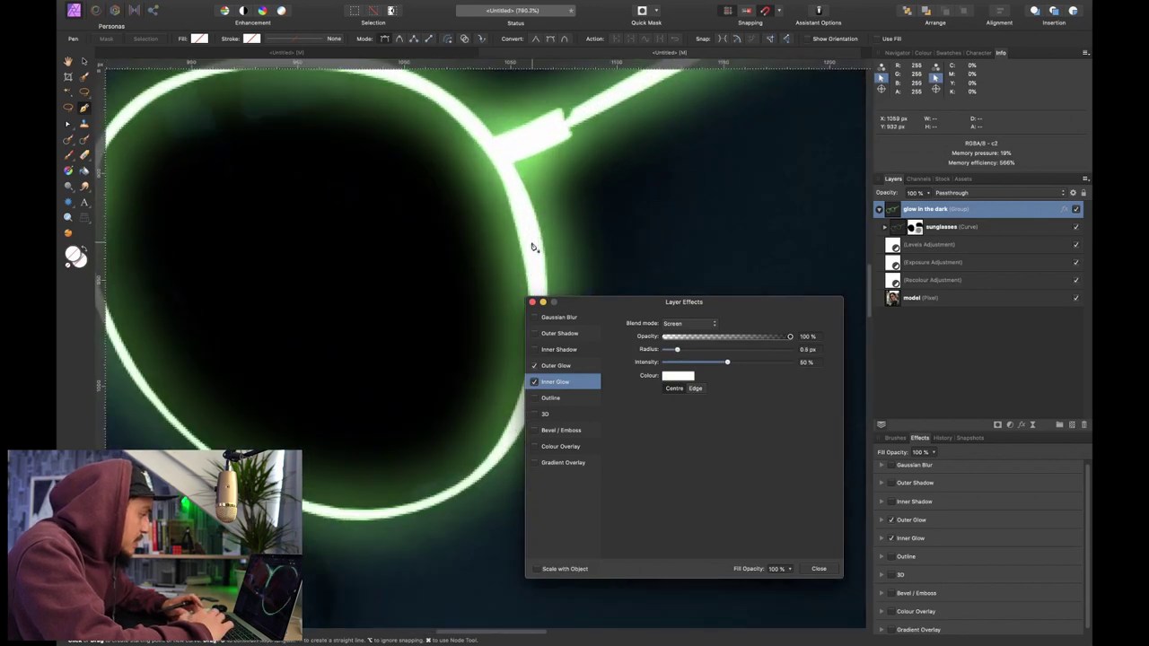
scroll(532, 247, "up", 2)
mouse_move(677, 350)
left_mouse_down()
mouse_move(662, 351)
mouse_move(695, 353)
left_mouse_up()
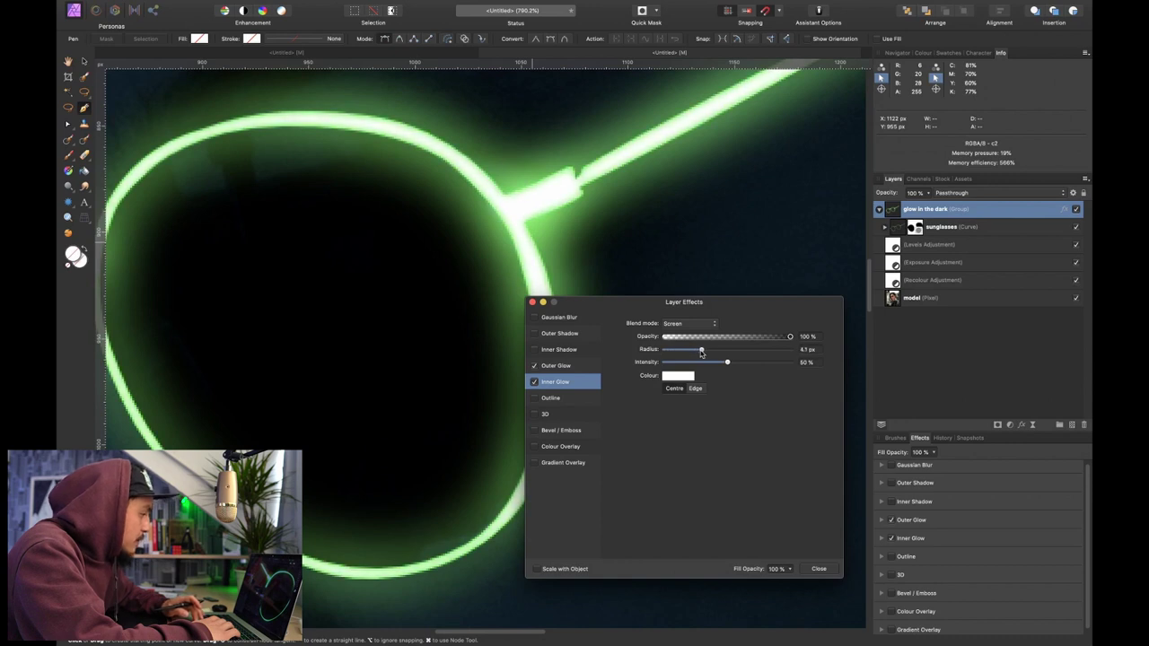
- Set the Inner Glow's intensity to 56 % at 100 % opacity, checking the effect on the whole sunglasses
mouse_move(727, 363)
left_mouse_down()
mouse_move(812, 363)
mouse_move(735, 374)
left_mouse_up()
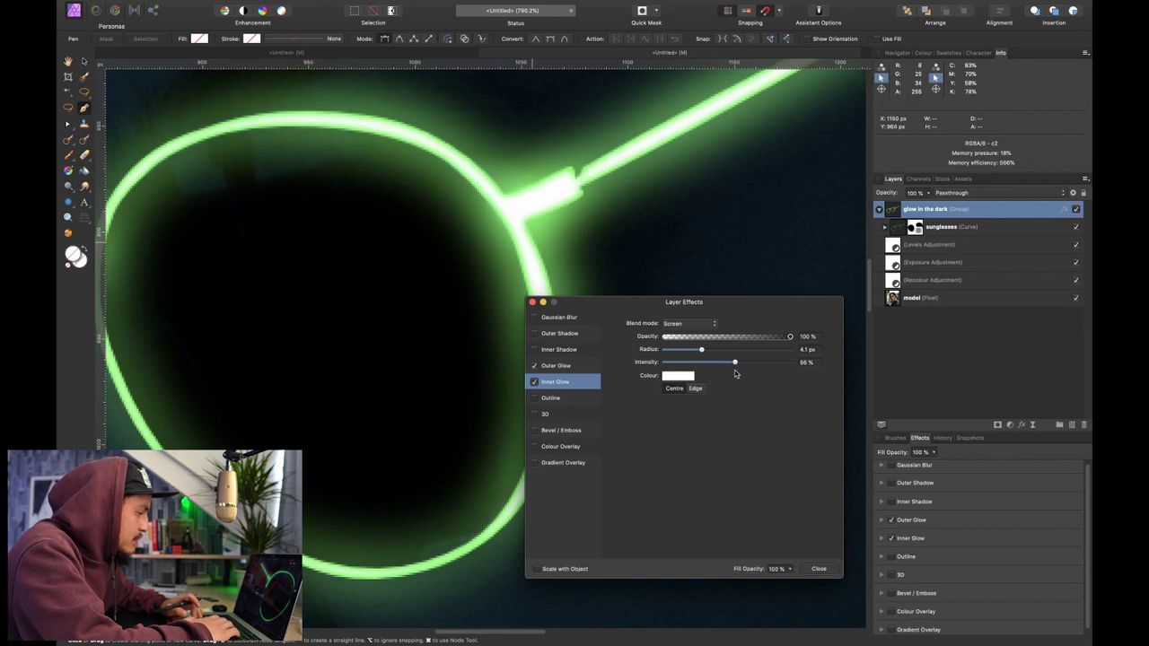
scroll(442, 402, "left", 3)
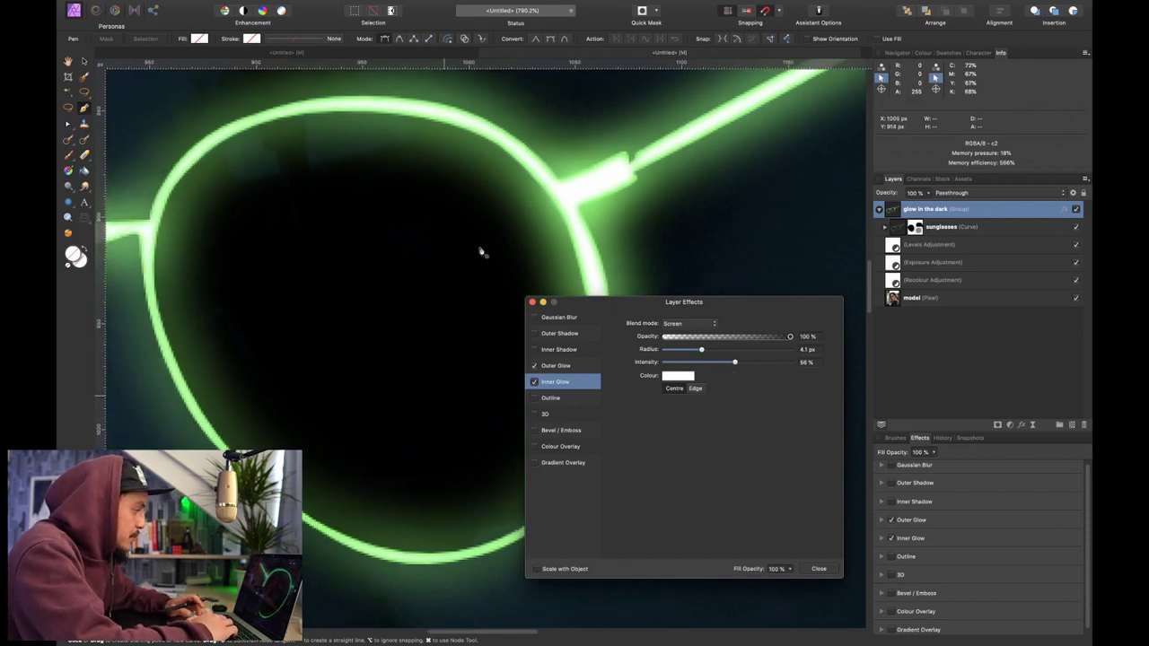
key("super+0")
scroll(456, 316, "up", 5)
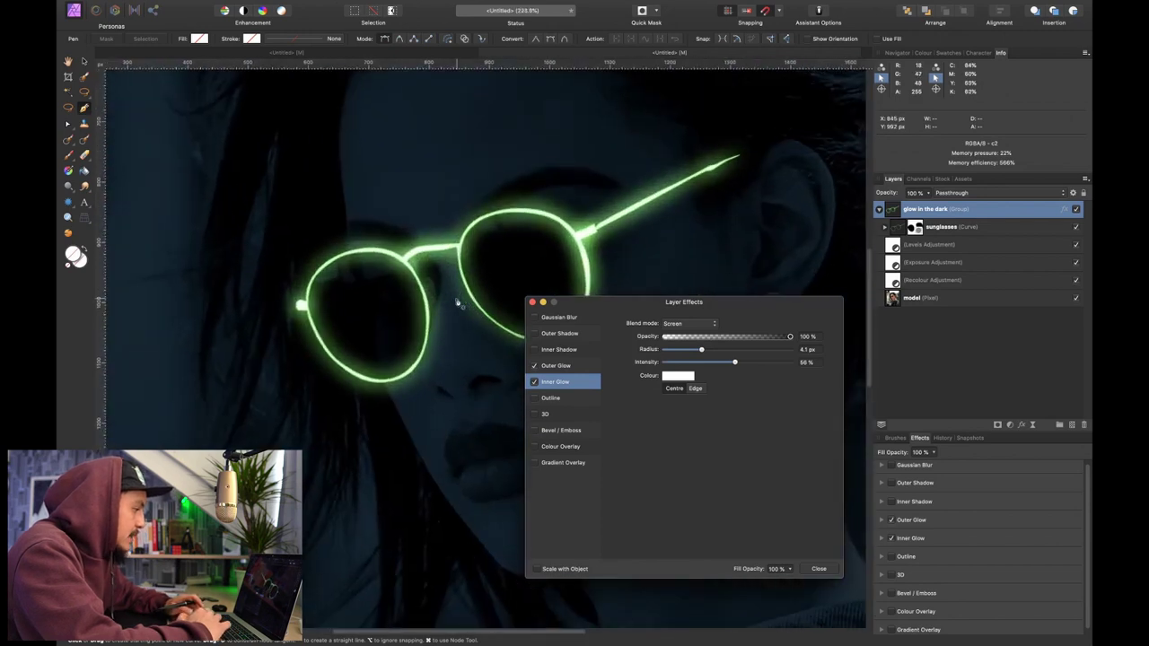
left_click_drag(746, 337, 815, 336)
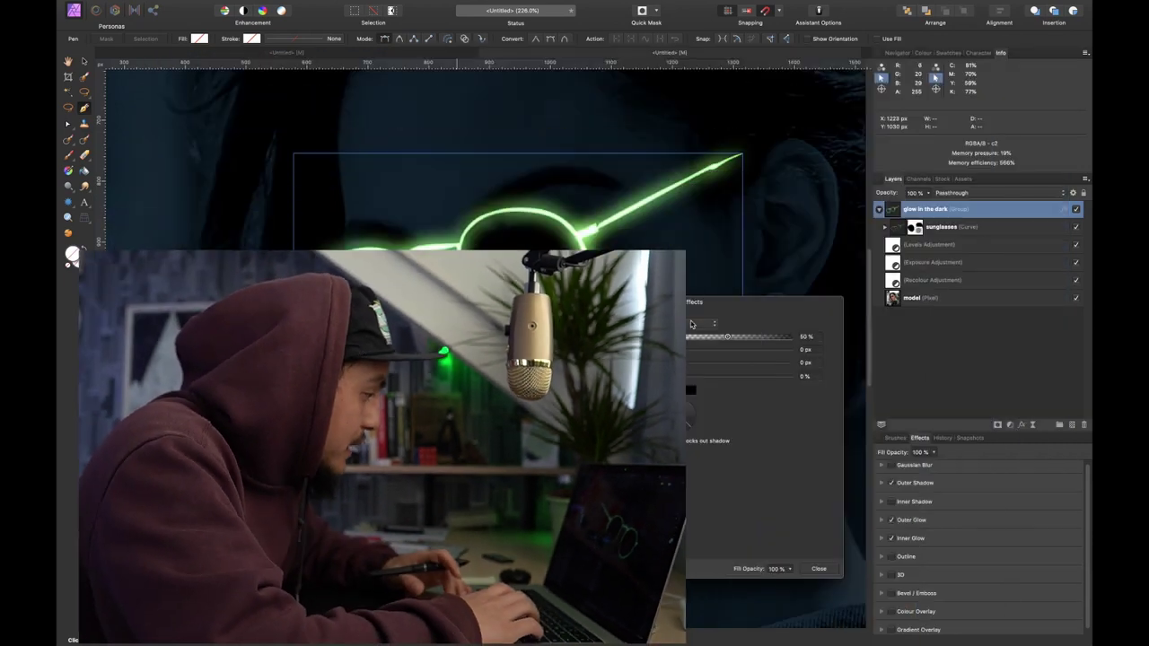
- Set the group's Outer Shadow to the Screen blend mode and colour it with the green sampled from the frame
left_click(687, 324)
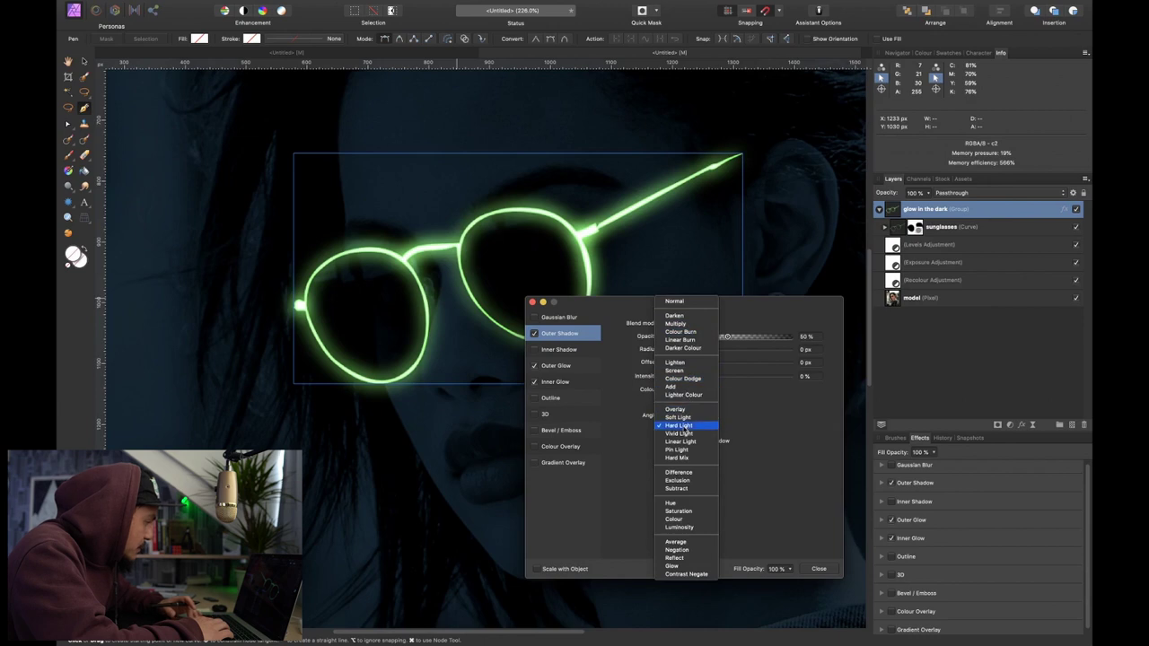
left_click(684, 370)
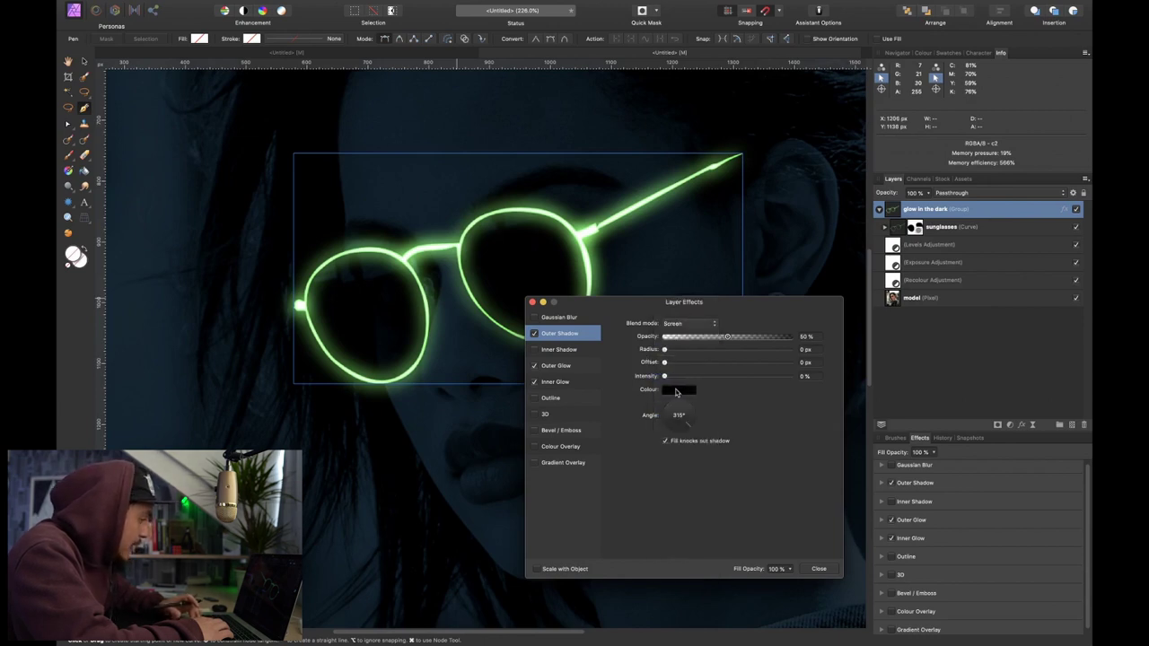
left_click(679, 390)
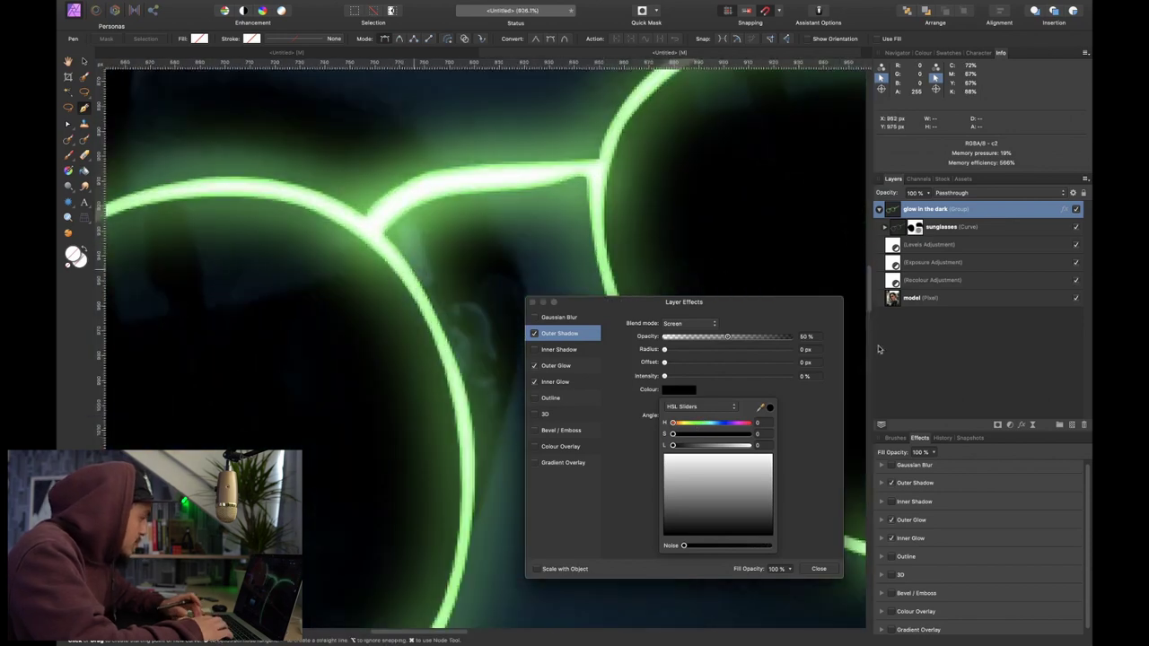
left_click_drag(769, 410, 590, 226)
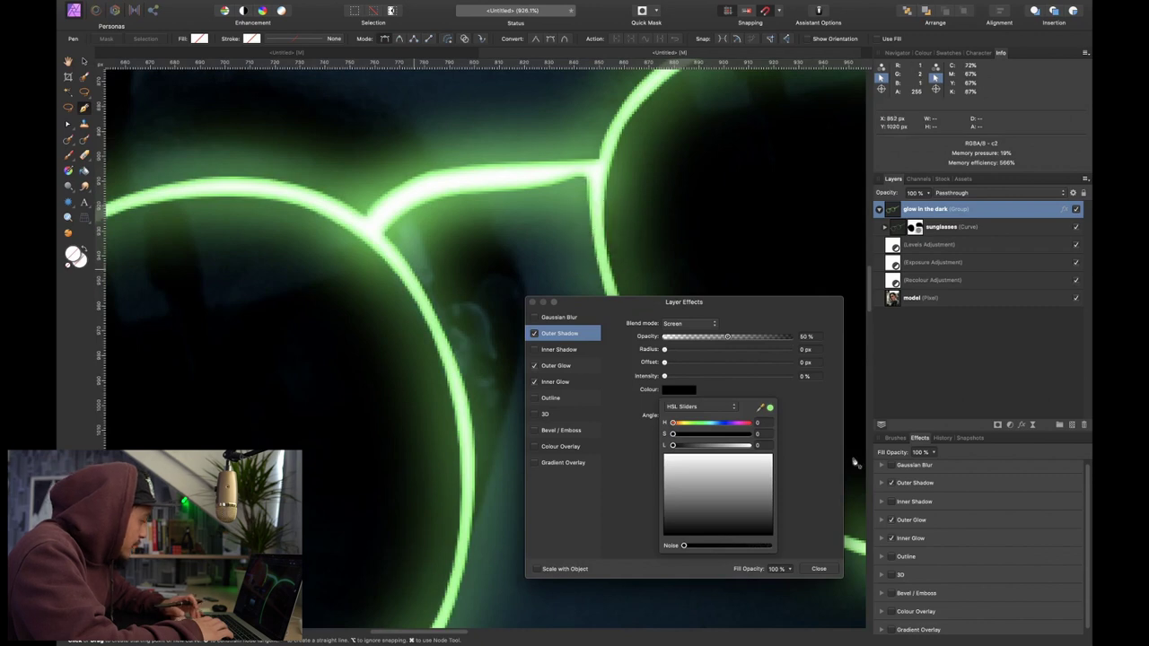
left_click(770, 408)
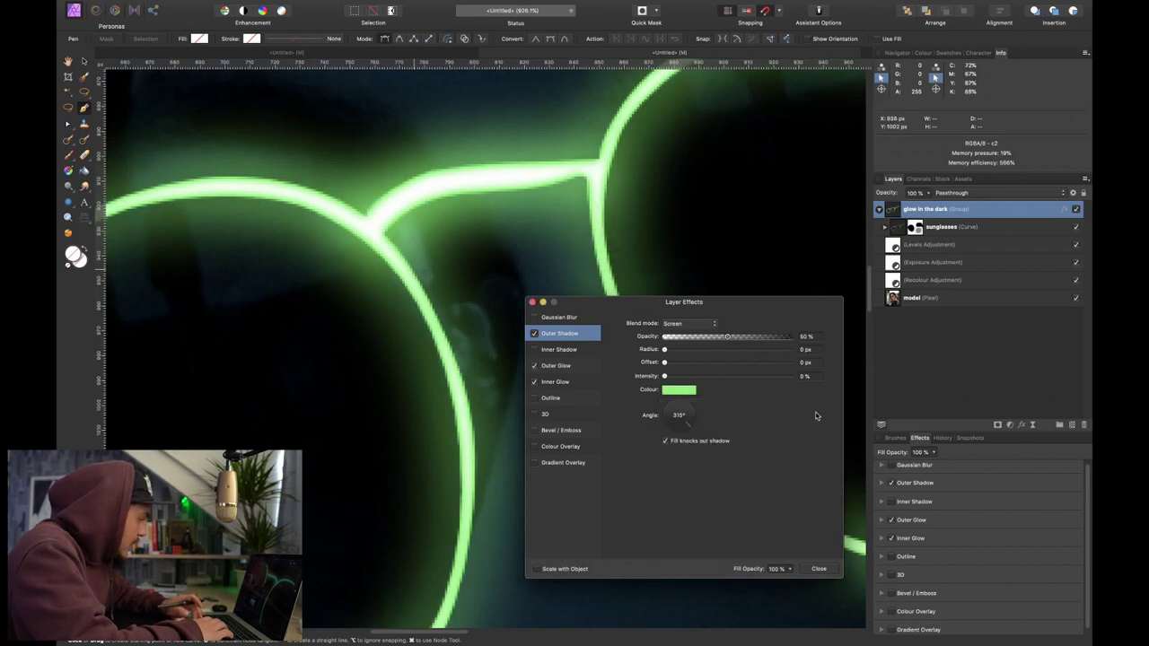
- Set the Outer Shadow's radius to 100 px
scroll(466, 341, "down", 5)
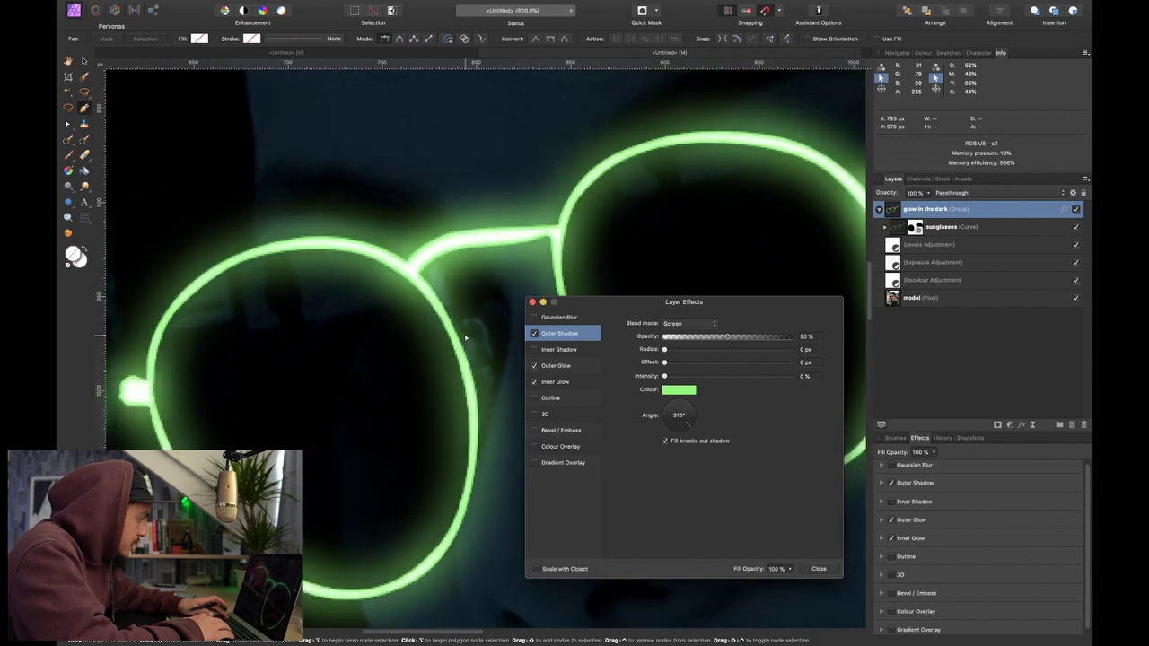
scroll(464, 340, "up", 3)
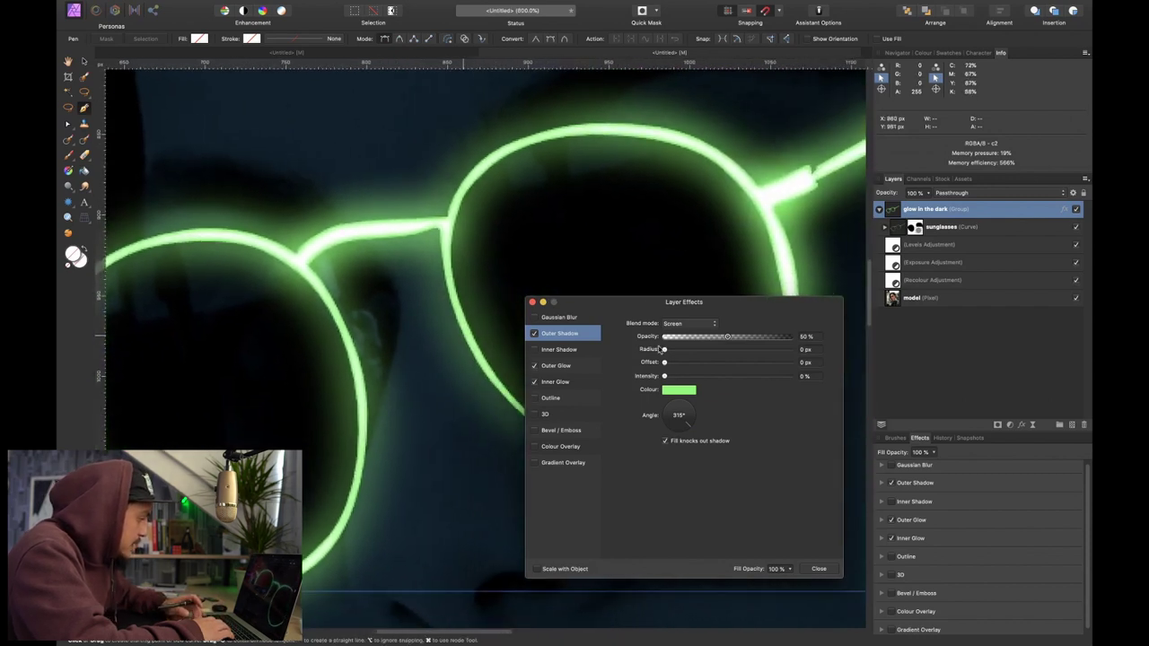
left_click_drag(665, 349, 831, 358)
key("super+minus")
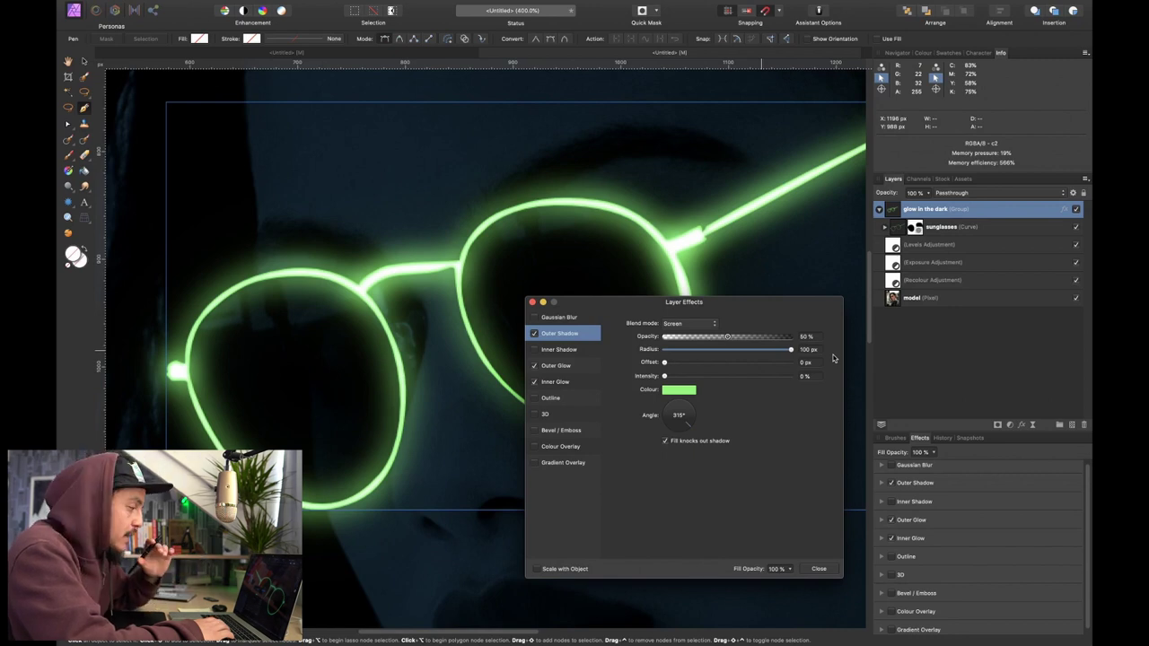
- Set the Outer Shadow's intensity to 80 %, try its radius at 0 px, restore 100 px and finish the layer effects
left_click_drag(664, 376, 771, 380)
key("super+0")
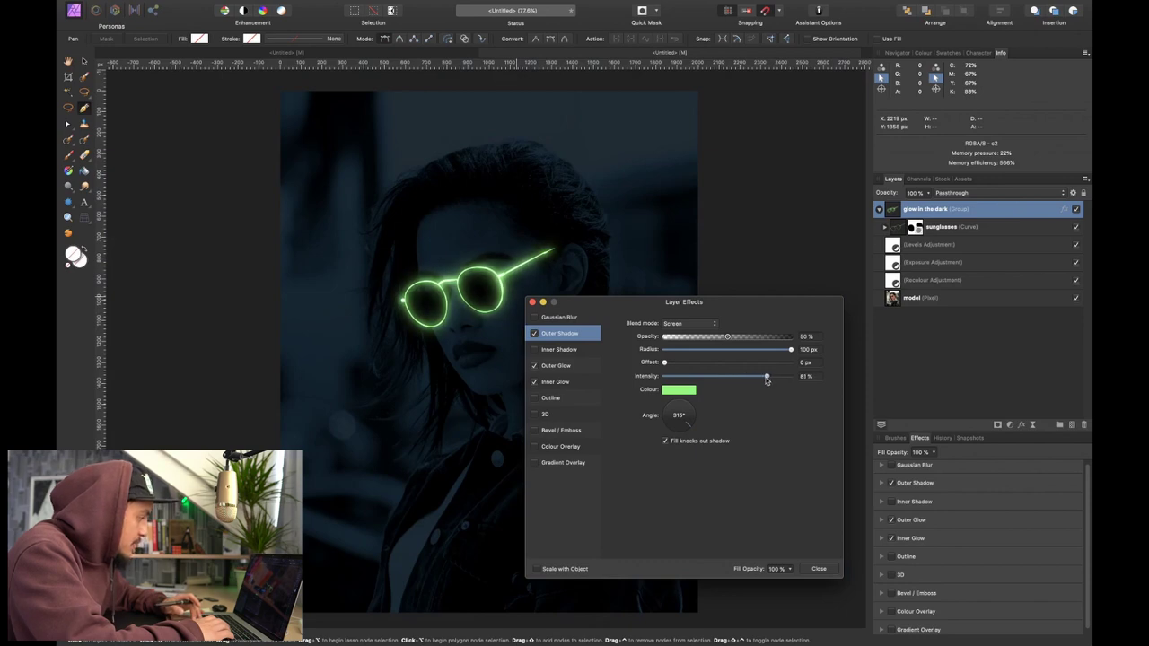
scroll(500, 301, "up", 5)
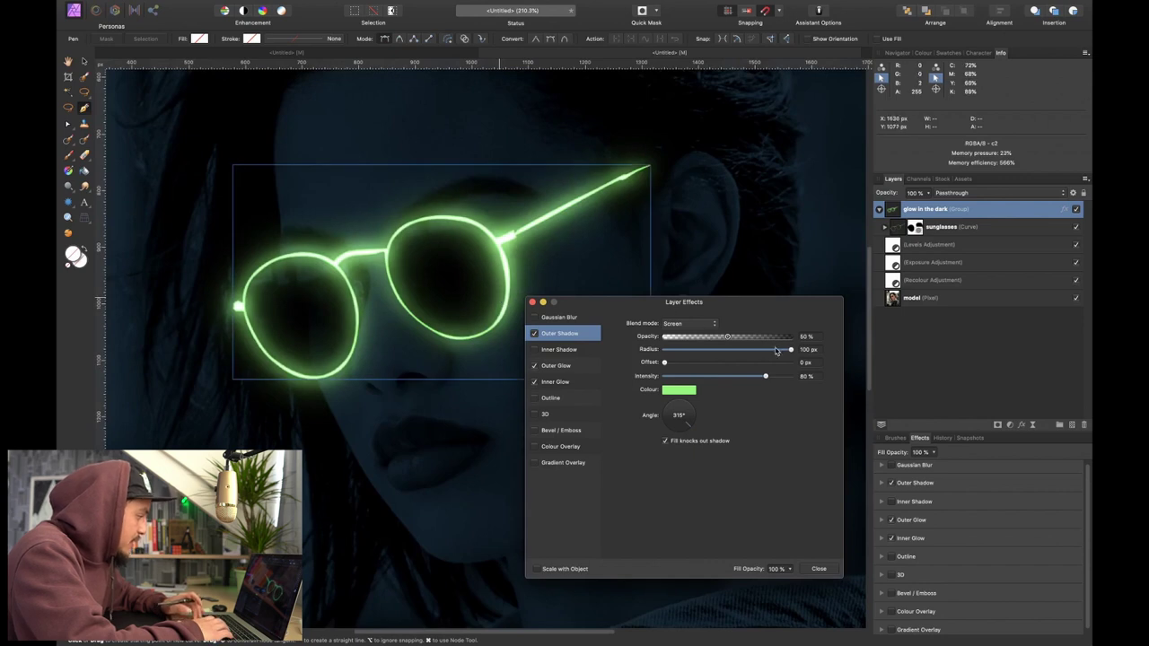
left_click_drag(777, 351, 603, 370)
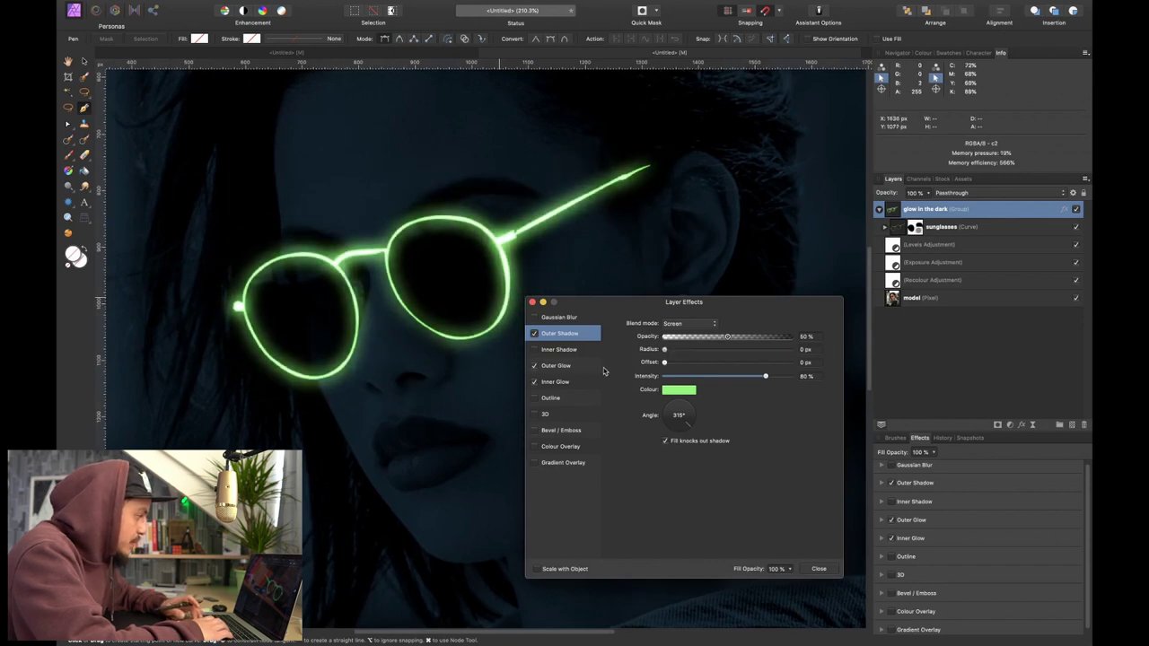
left_click_drag(676, 362, 793, 362)
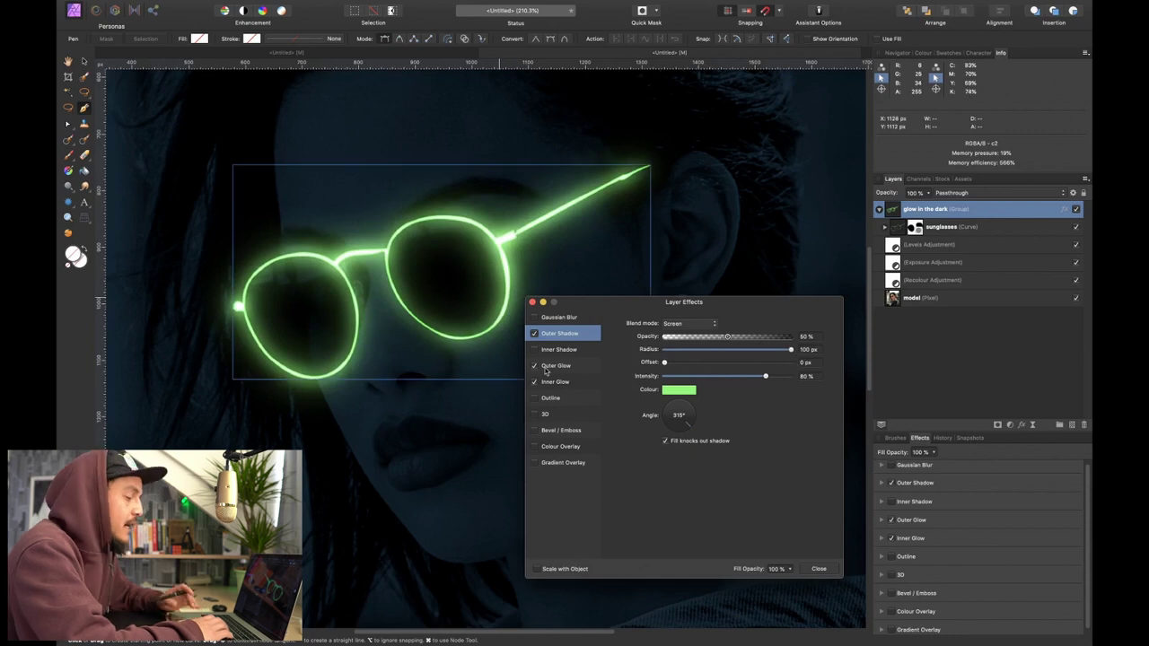
left_click(532, 303)
left_click(994, 346)
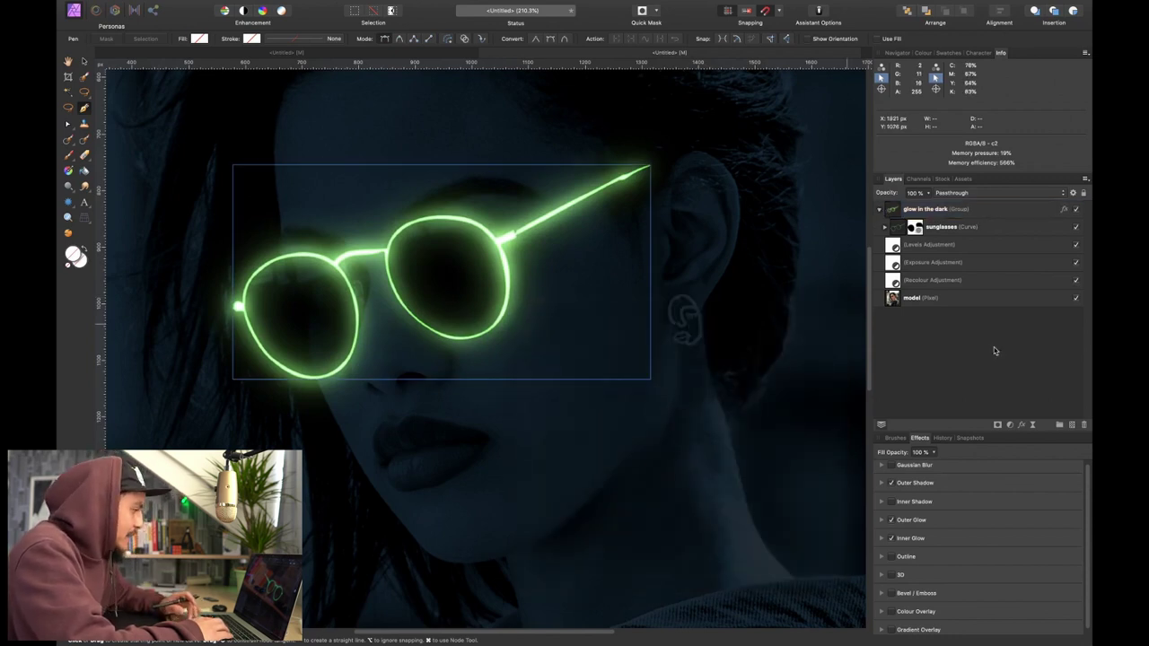
key("super+0")
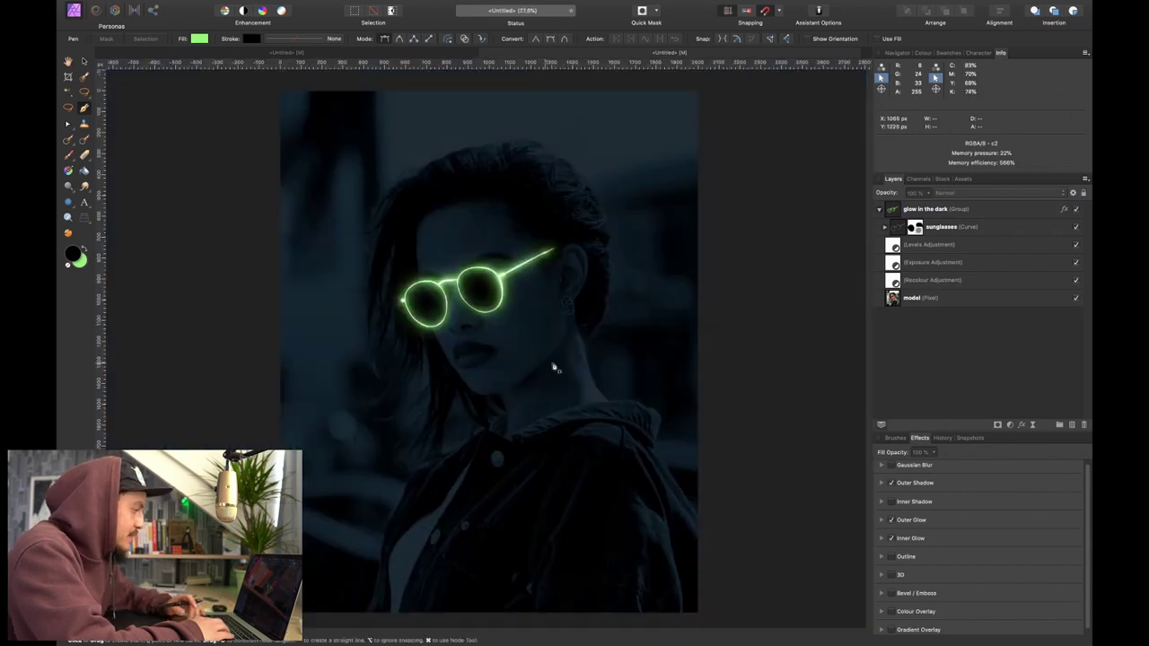
- Trace the earring's outer edge and lips with the Pen tool, as a new curve above the glow in the dark group
scroll(481, 304, "up", 5)
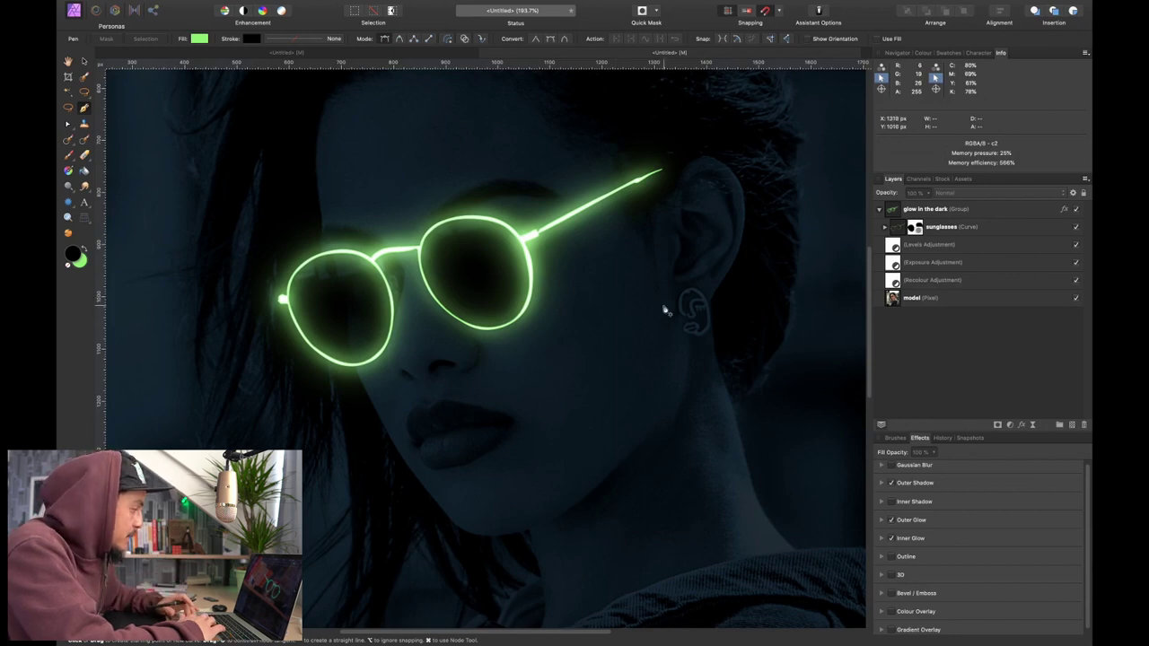
scroll(697, 310, "up", 5)
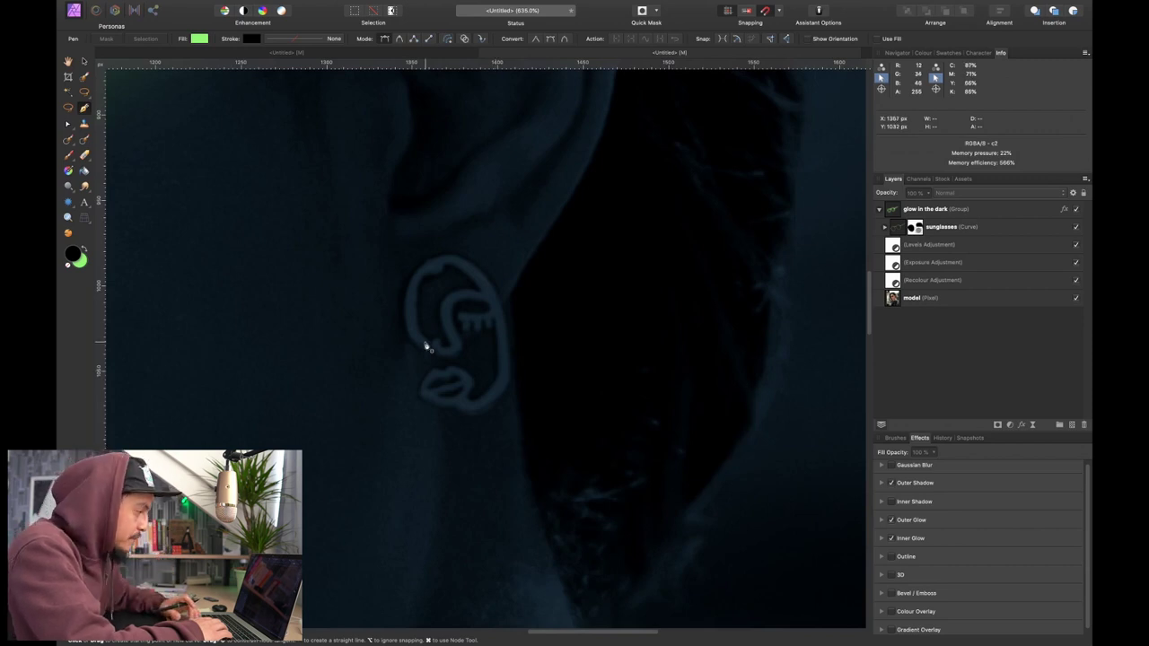
left_click(956, 213)
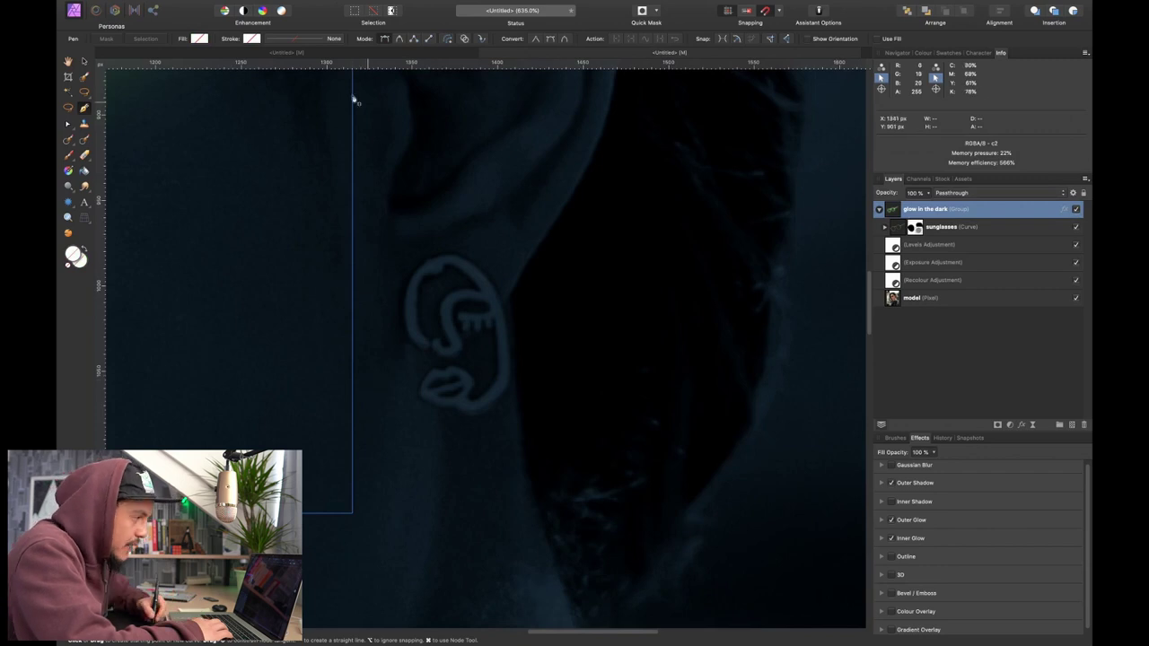
left_click(426, 349)
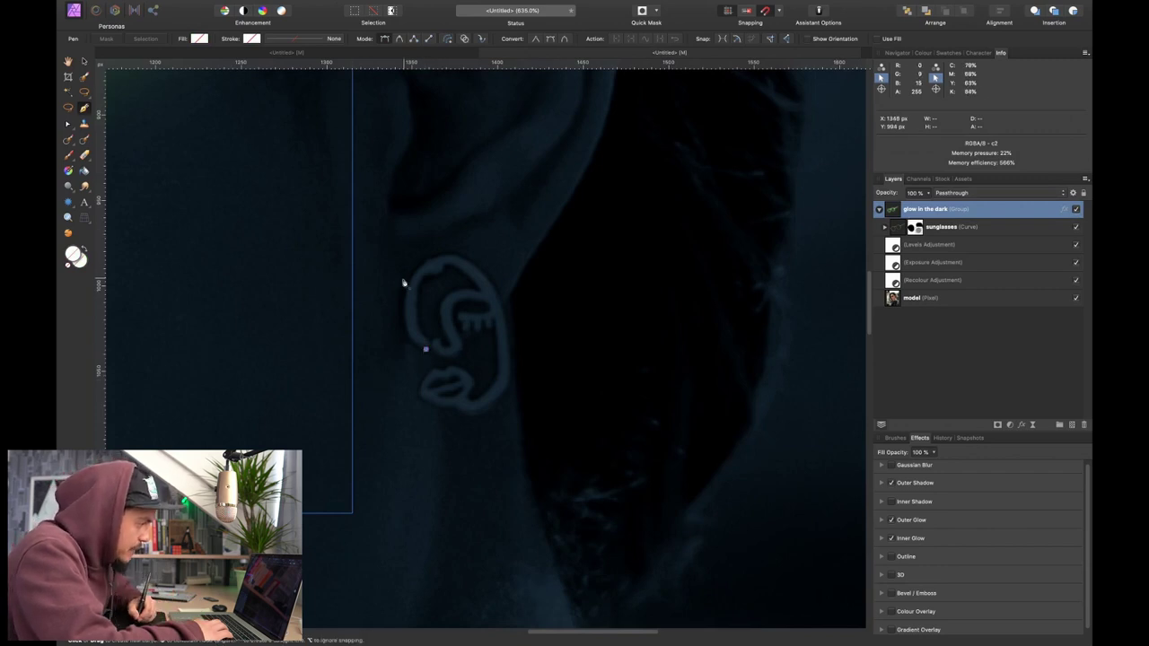
left_click_drag(408, 303, 498, 294)
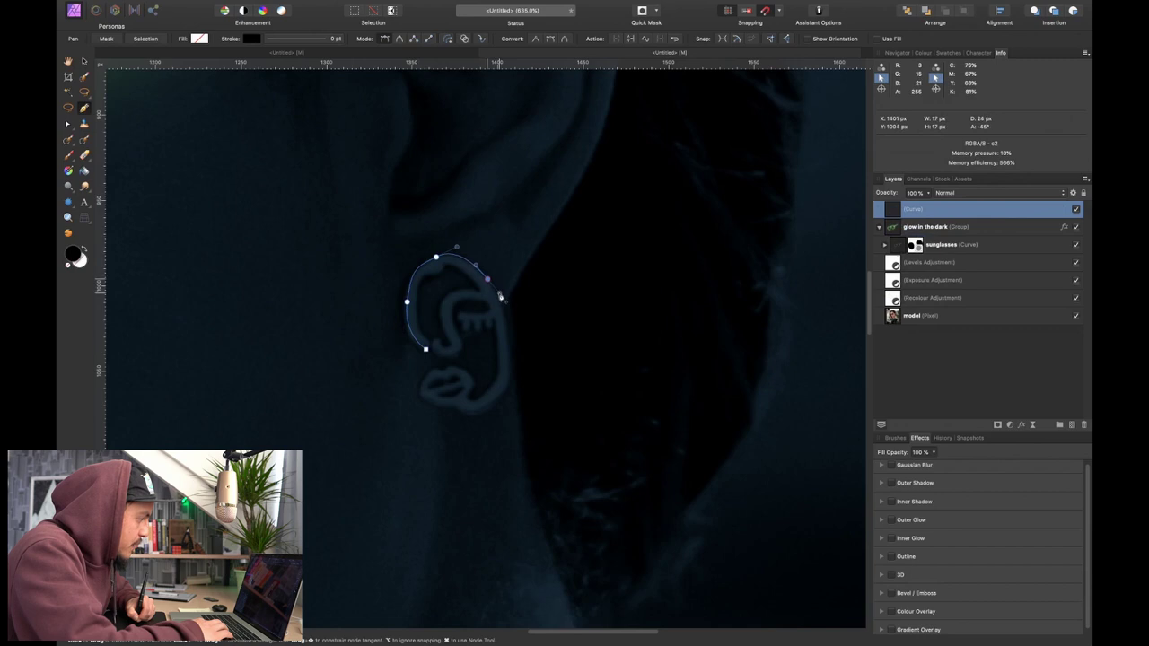
left_click_drag(510, 364, 508, 377)
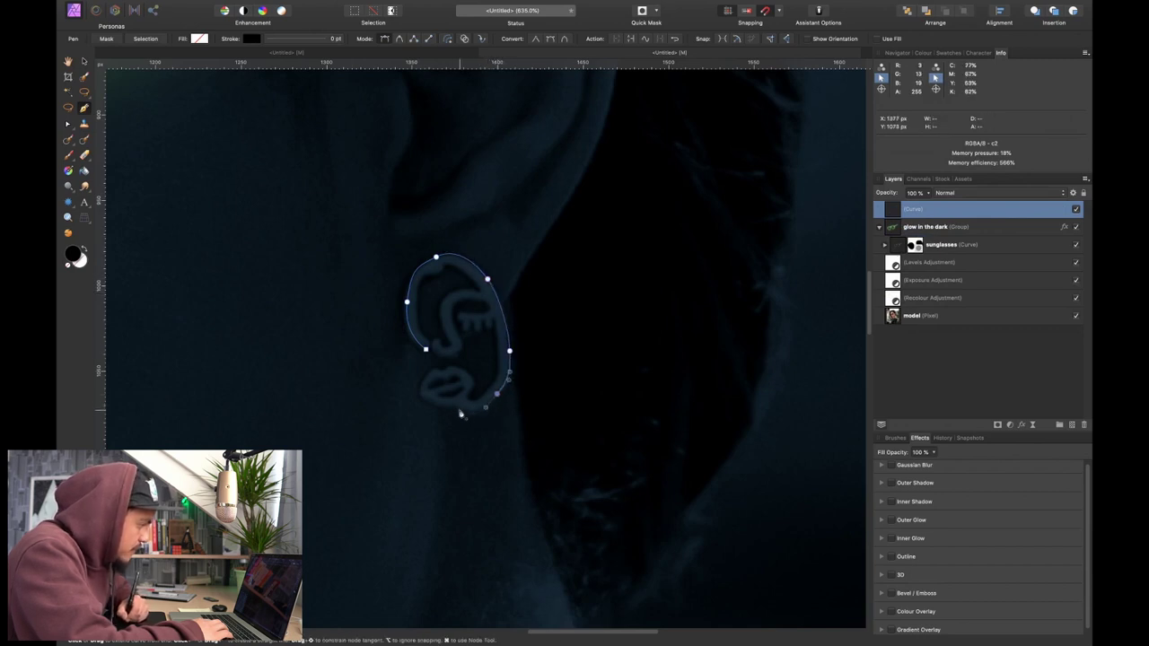
left_click_drag(458, 405, 502, 369)
key("super+z")
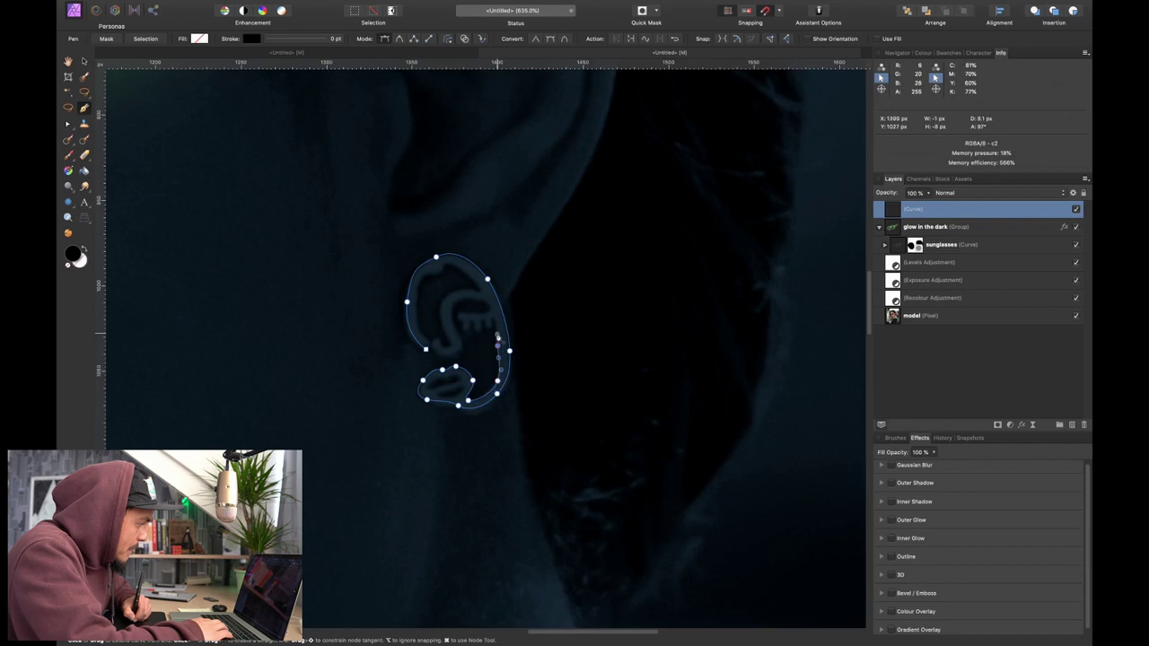
- Continue the earring curve around the eyelashes, eye, nose and inner edge back to the starting point
scroll(495, 321, "up", 3)
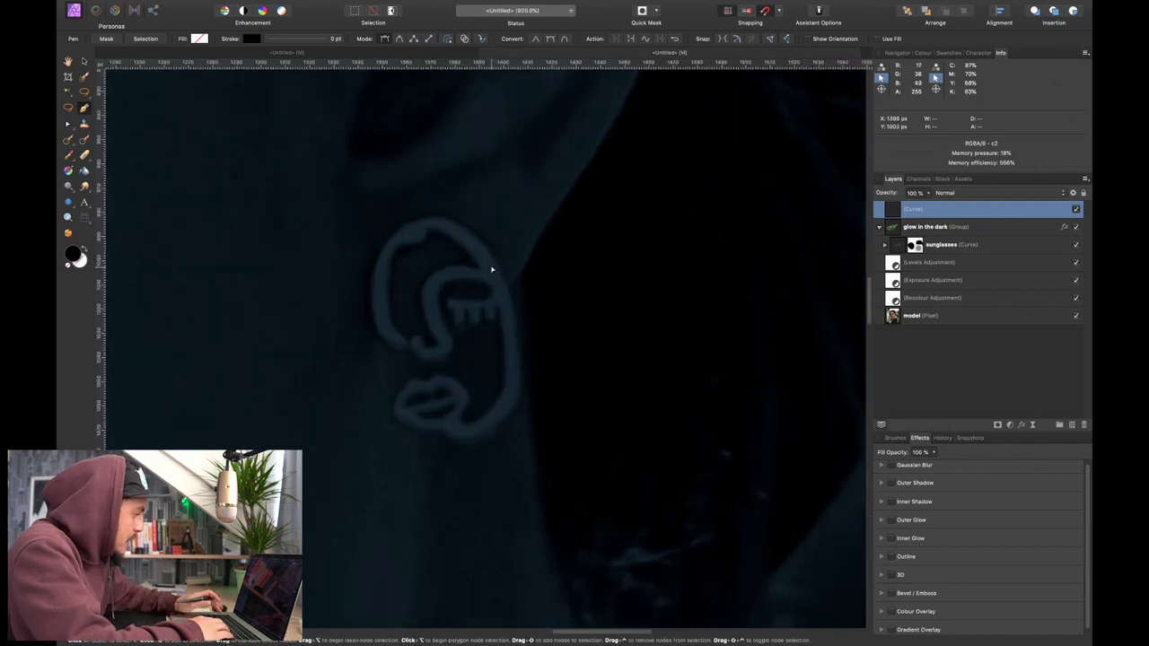
left_click_drag(492, 318, 448, 310)
left_click_drag(460, 300, 436, 303)
left_click_drag(450, 338, 455, 352)
mouse_move(431, 355)
left_mouse_down()
mouse_move(418, 337)
mouse_move(431, 340)
left_mouse_up()
left_click_drag(432, 326, 426, 314)
left_click_drag(428, 283, 436, 269)
left_click_drag(458, 268, 467, 269)
left_click(484, 270)
left_click_drag(453, 239, 387, 272)
left_click_drag(390, 310, 399, 329)
mouse_move(401, 334)
left_mouse_down()
mouse_move(411, 342)
mouse_move(392, 347)
left_mouse_up()
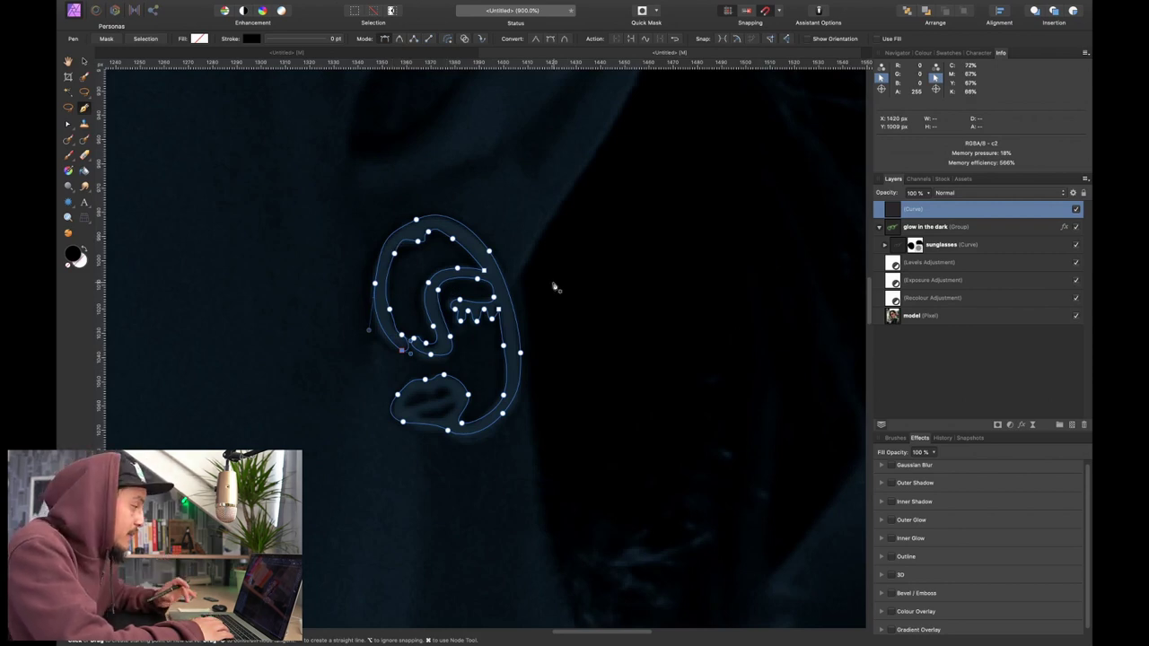
- Fill the earring curve with the green sampled from the glowing sunglasses frame
left_click(200, 40)
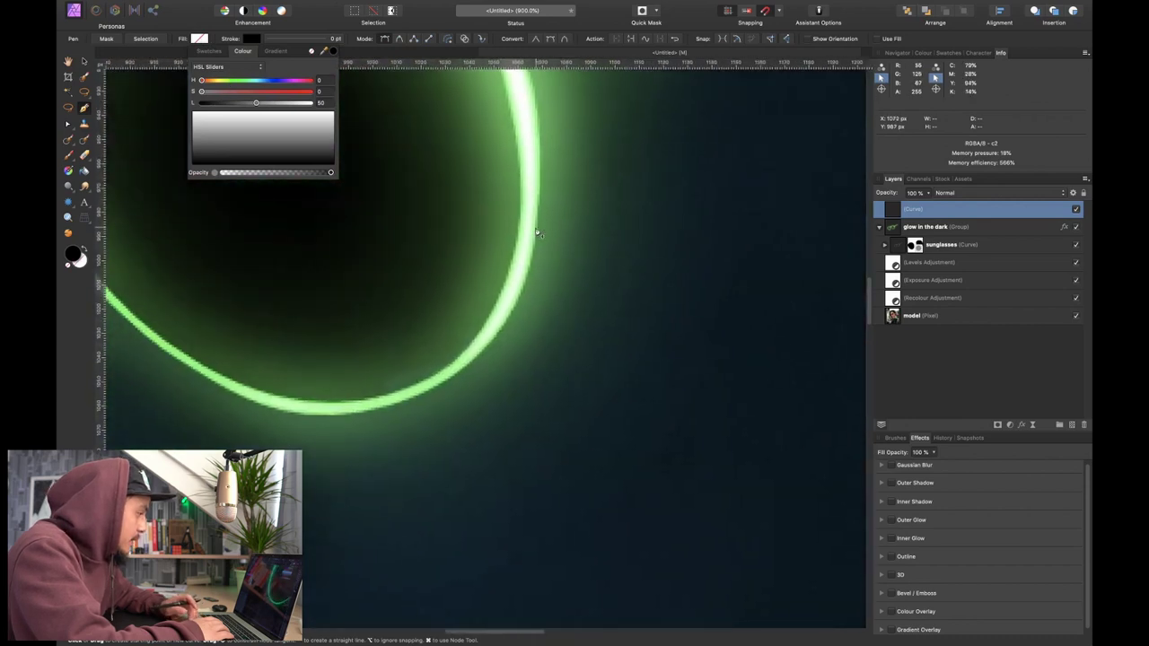
scroll(536, 231, "left", 5)
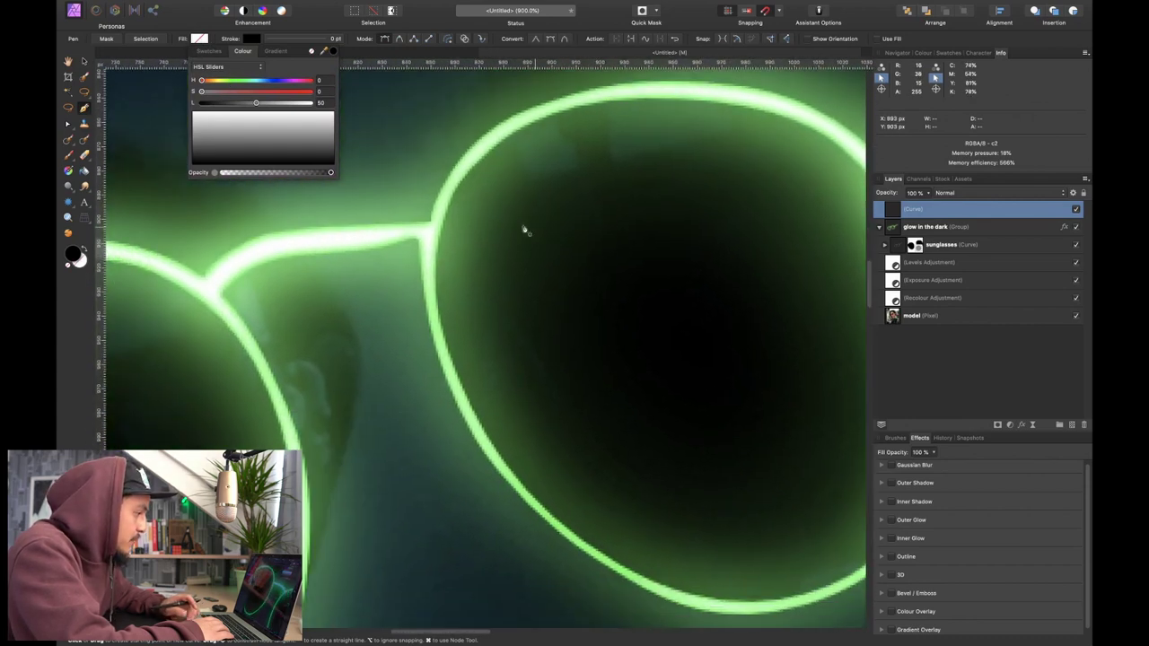
left_click_drag(333, 52, 237, 334)
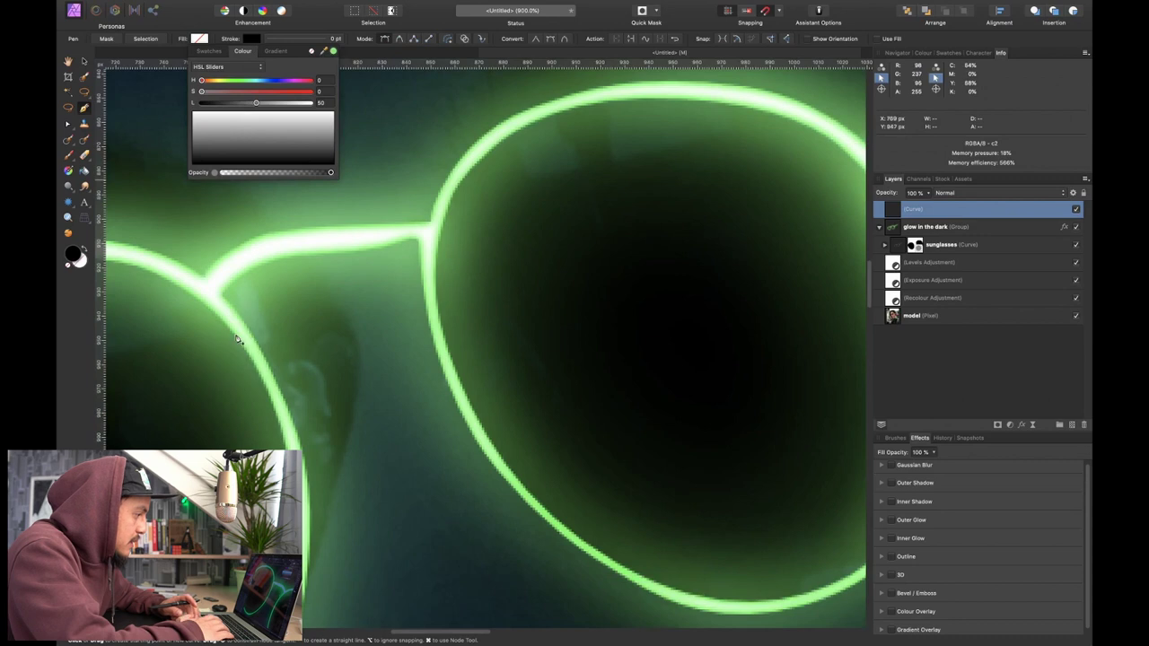
left_click(333, 52)
scroll(378, 357, "right", 10)
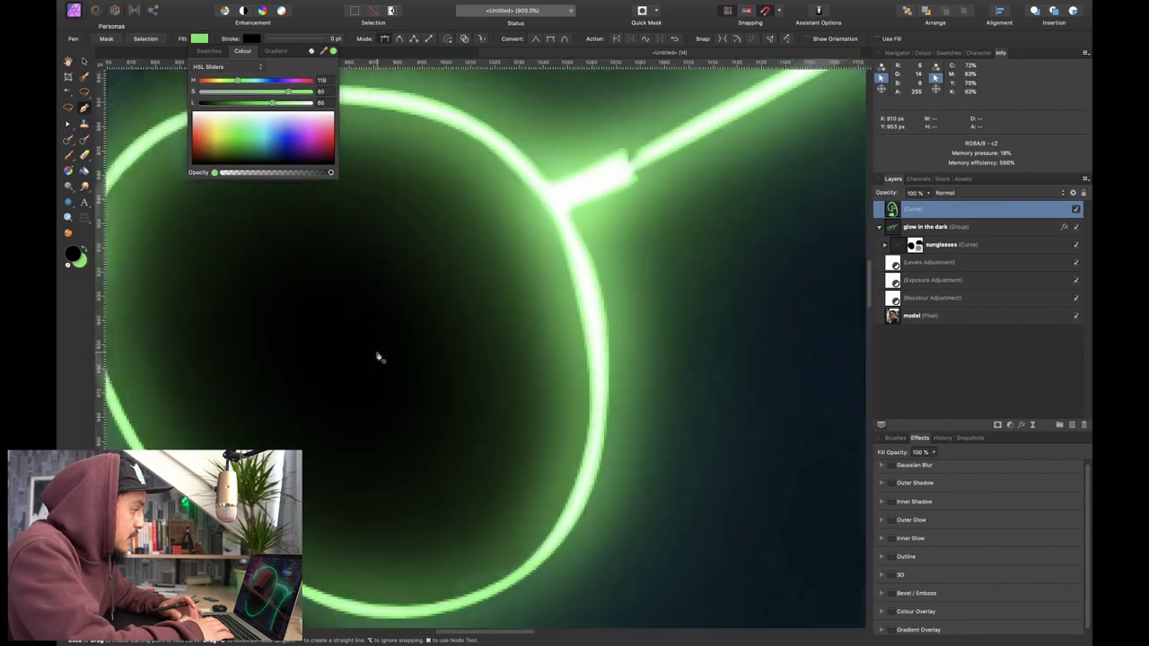
scroll(378, 357, "right", 10)
scroll(378, 357, "down", 5)
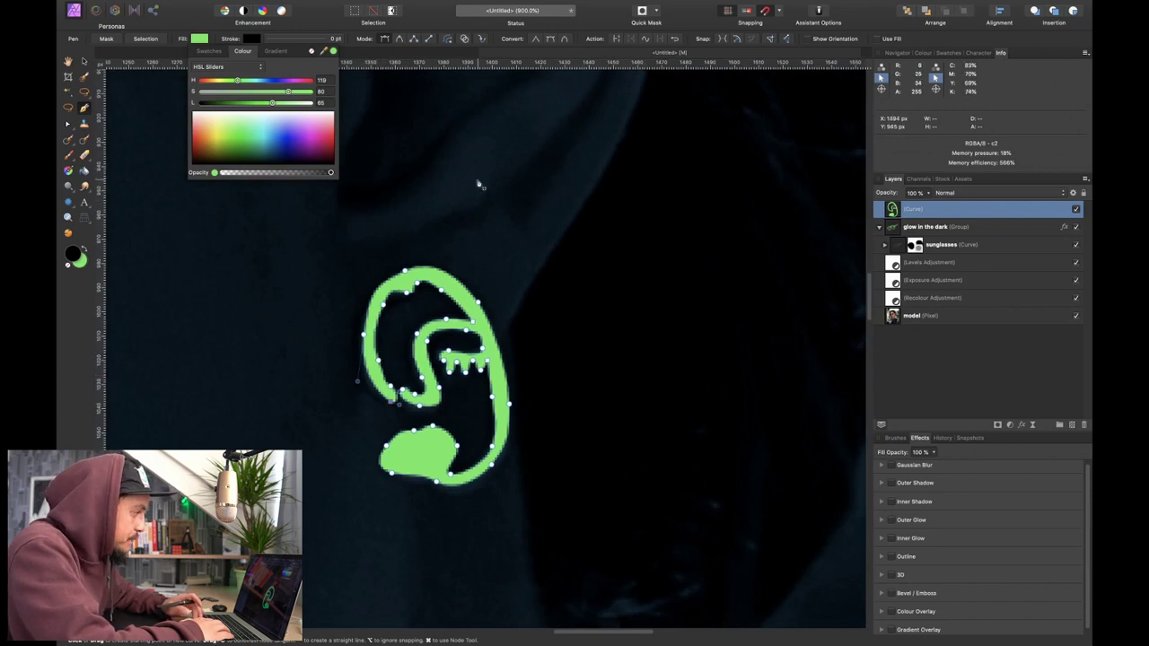
left_click(326, 22)
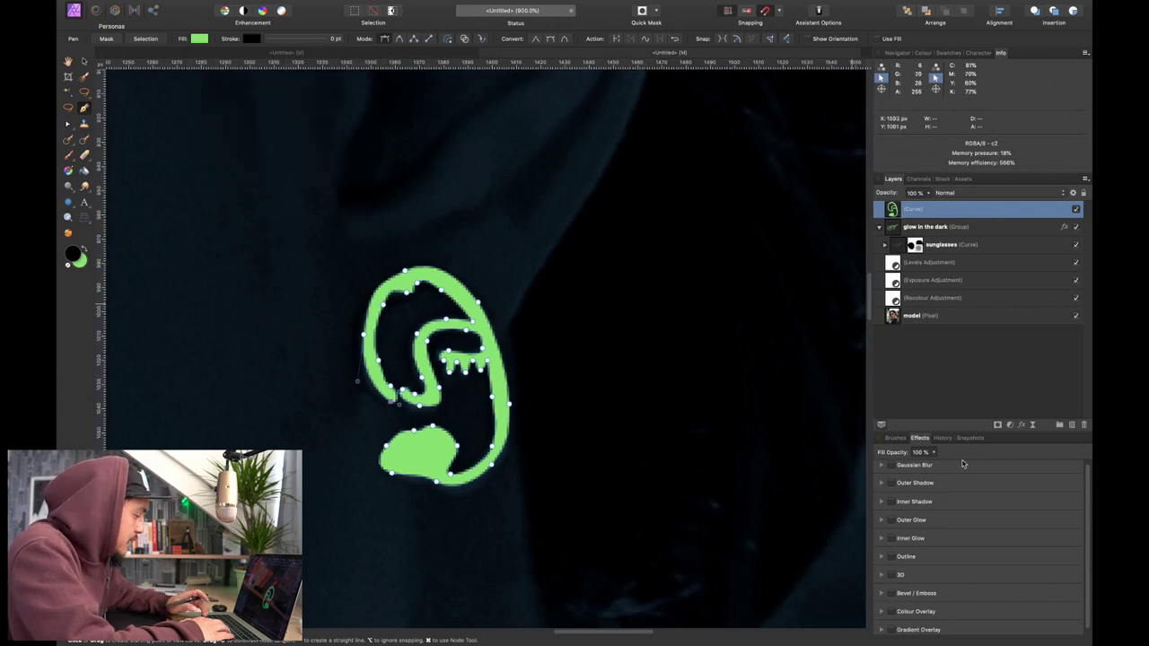
- Move the earring curve into the glow in the dark group, below the sunglasses curve
key("super+0")
key("h")
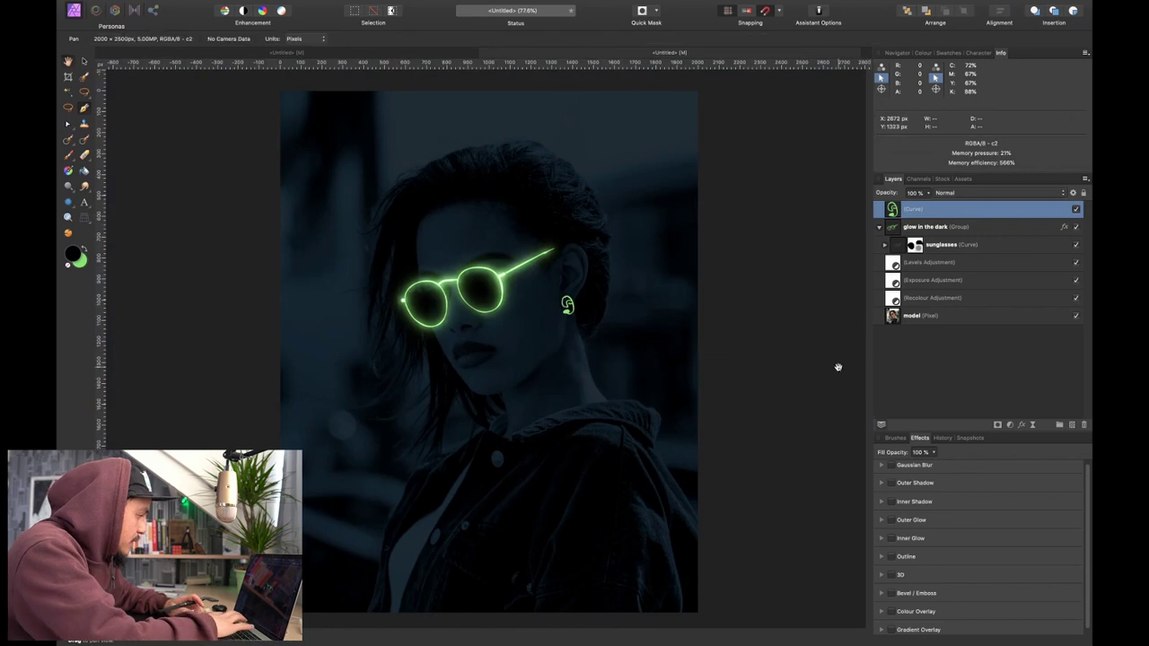
scroll(564, 325, "up", 5)
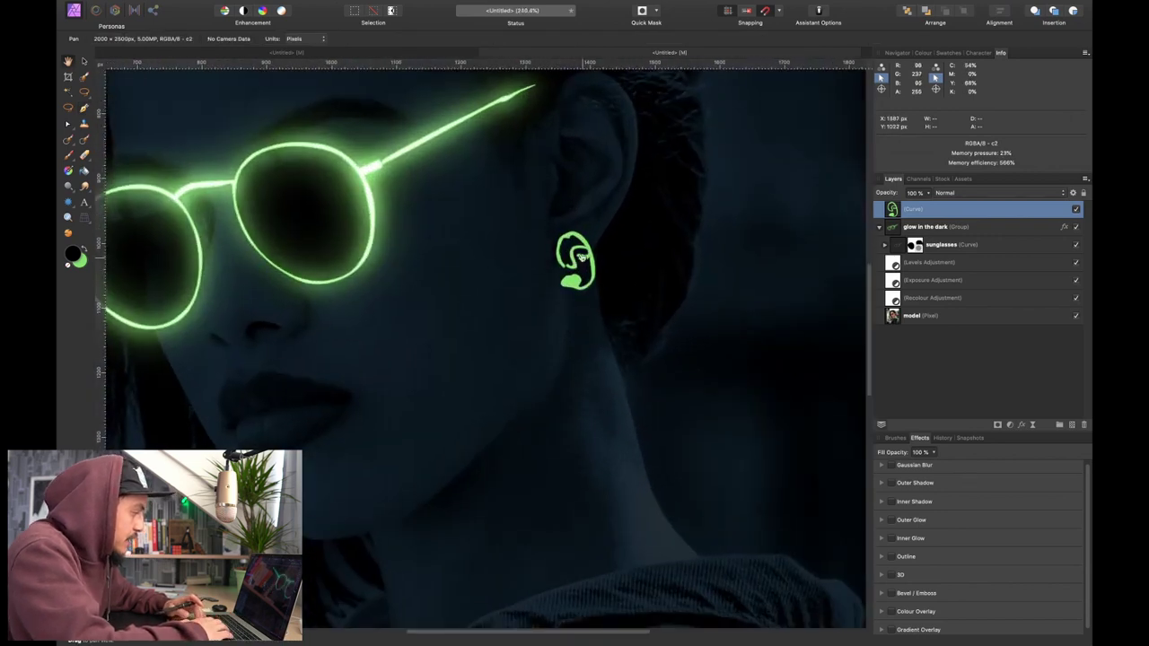
scroll(582, 258, "left", 3)
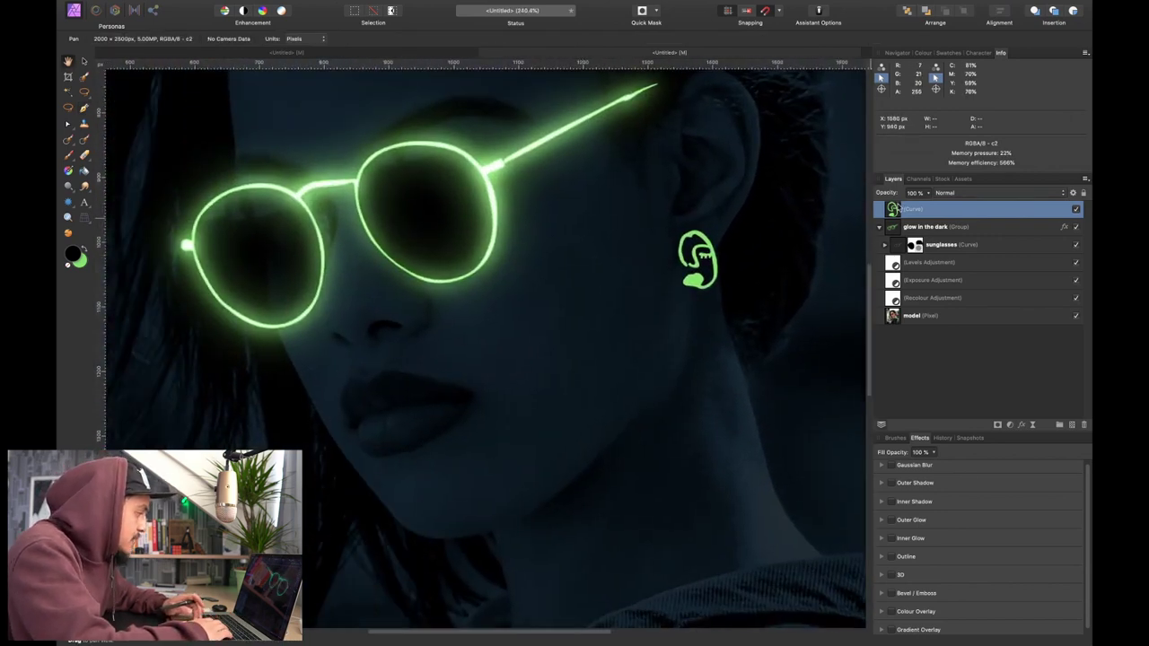
left_click_drag(911, 216, 918, 255)
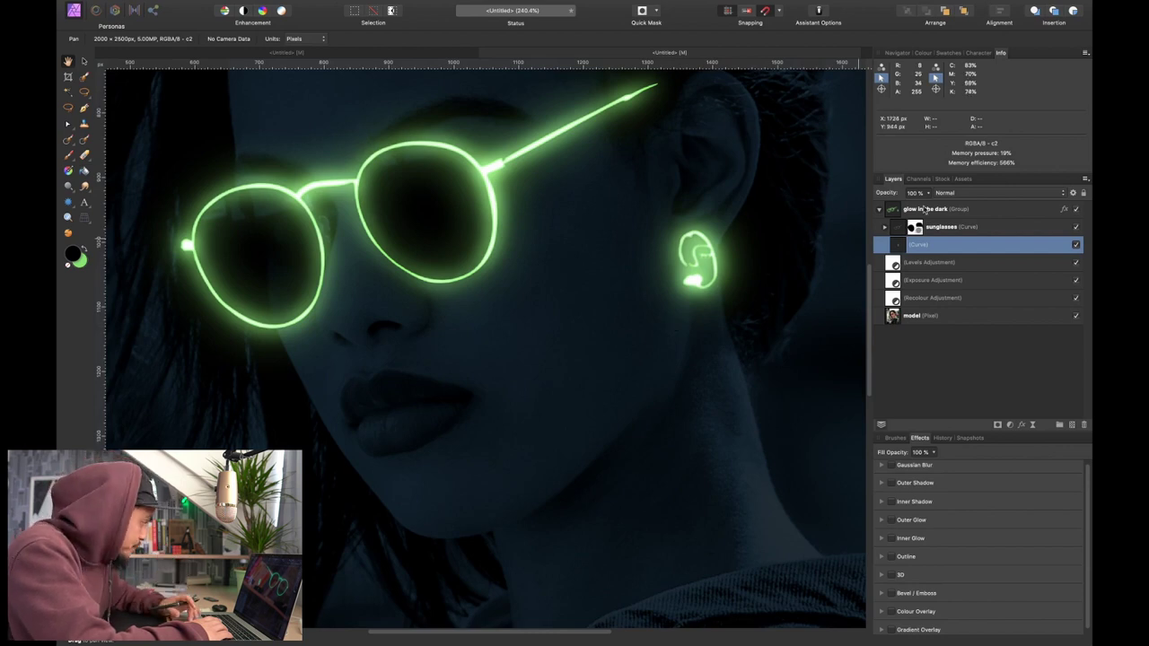
key("super+0")
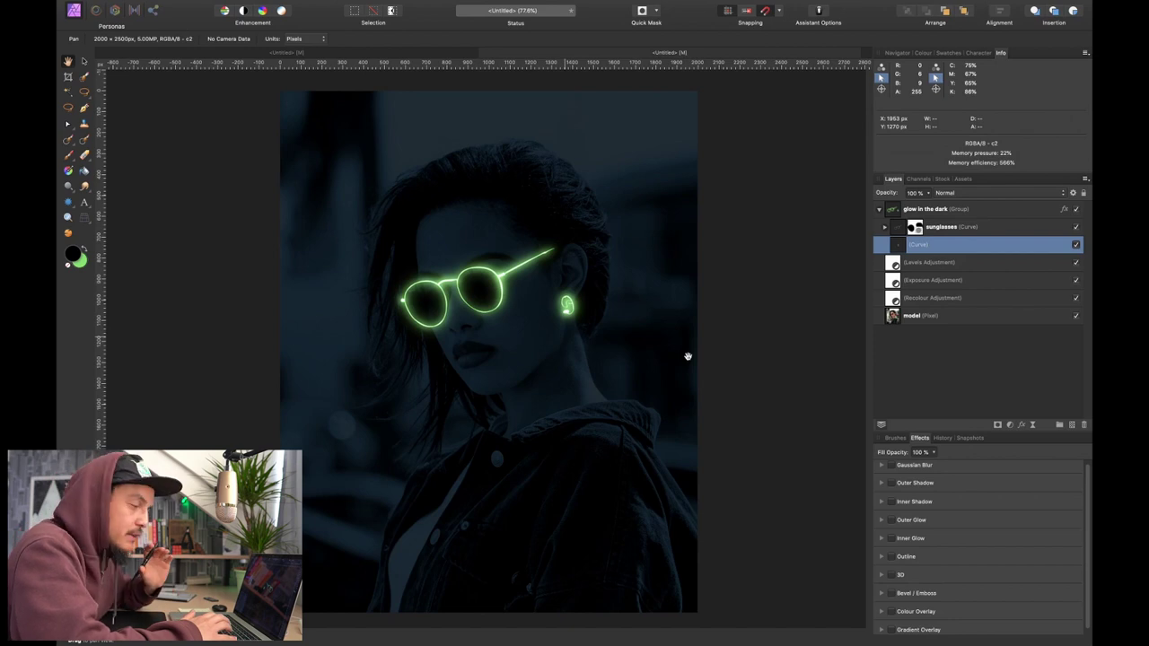
- Collapse the glow in the dark group and add a new pixel layer above it
left_click(928, 210)
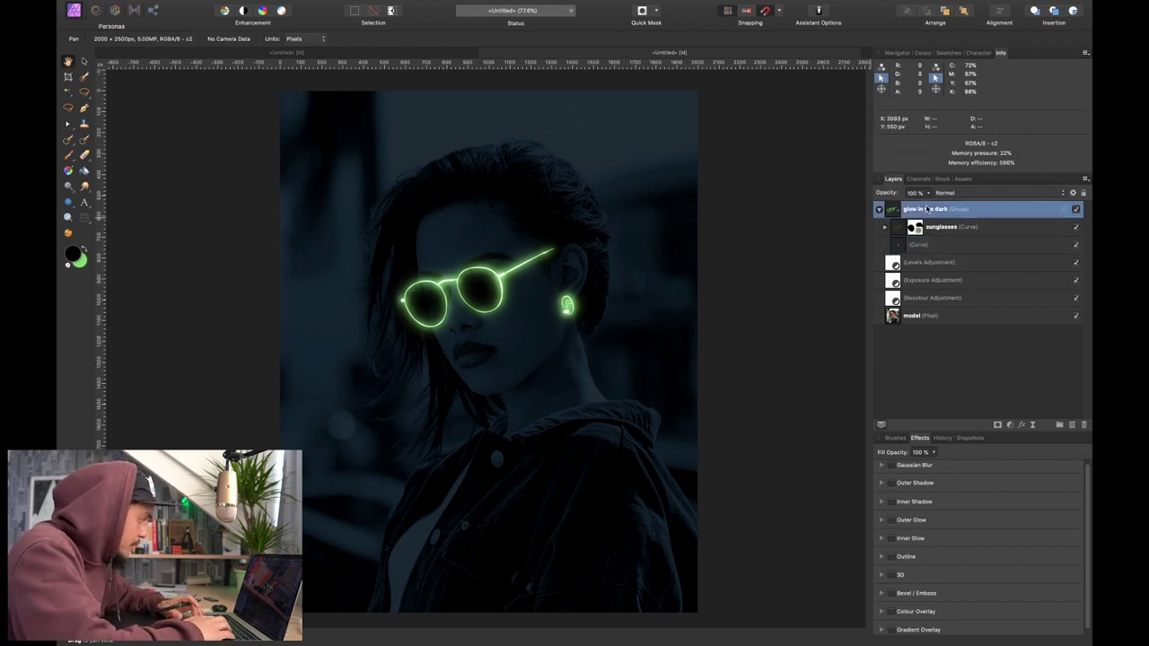
left_click(879, 209)
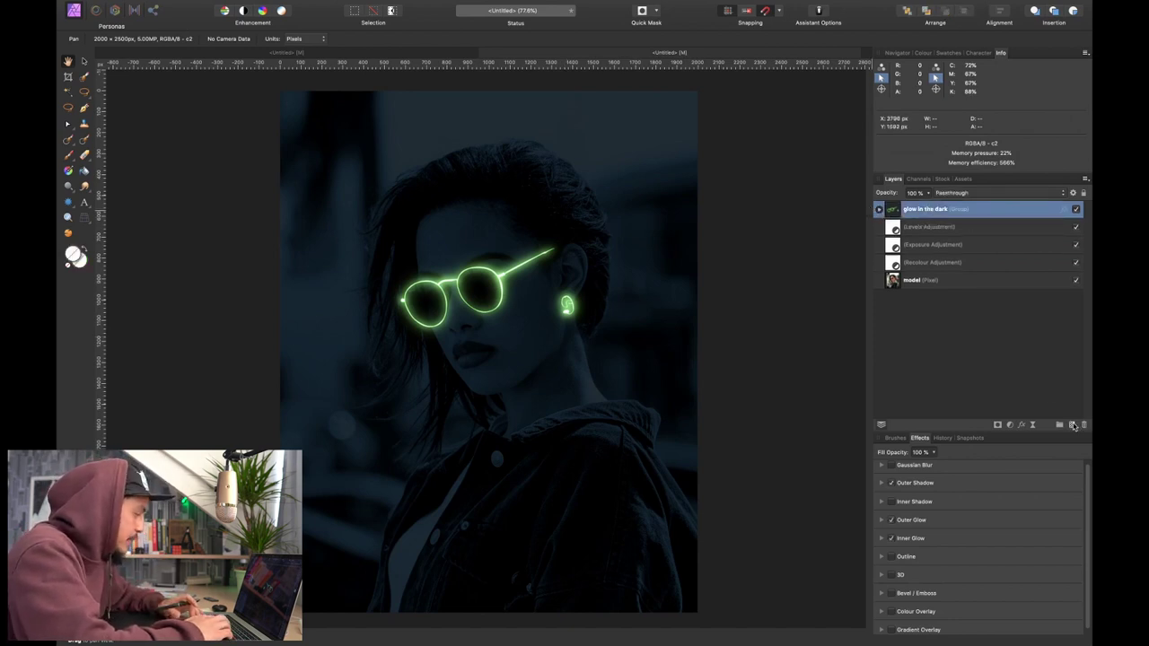
left_click(1073, 425)
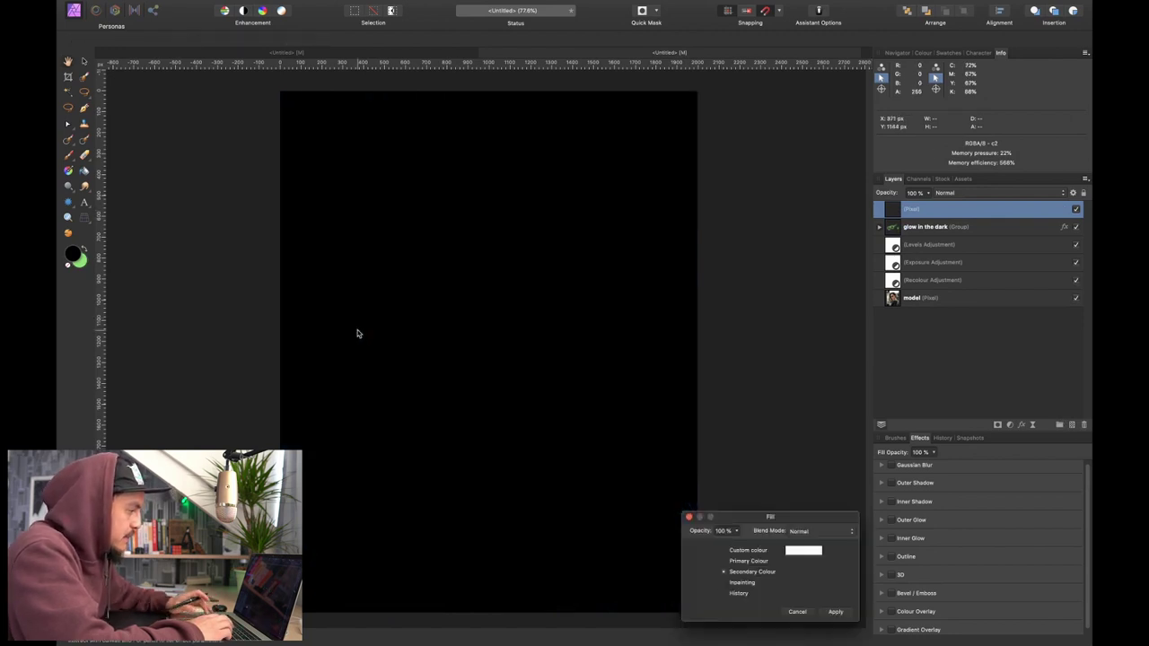
key("shift+F5")
left_click(760, 563)
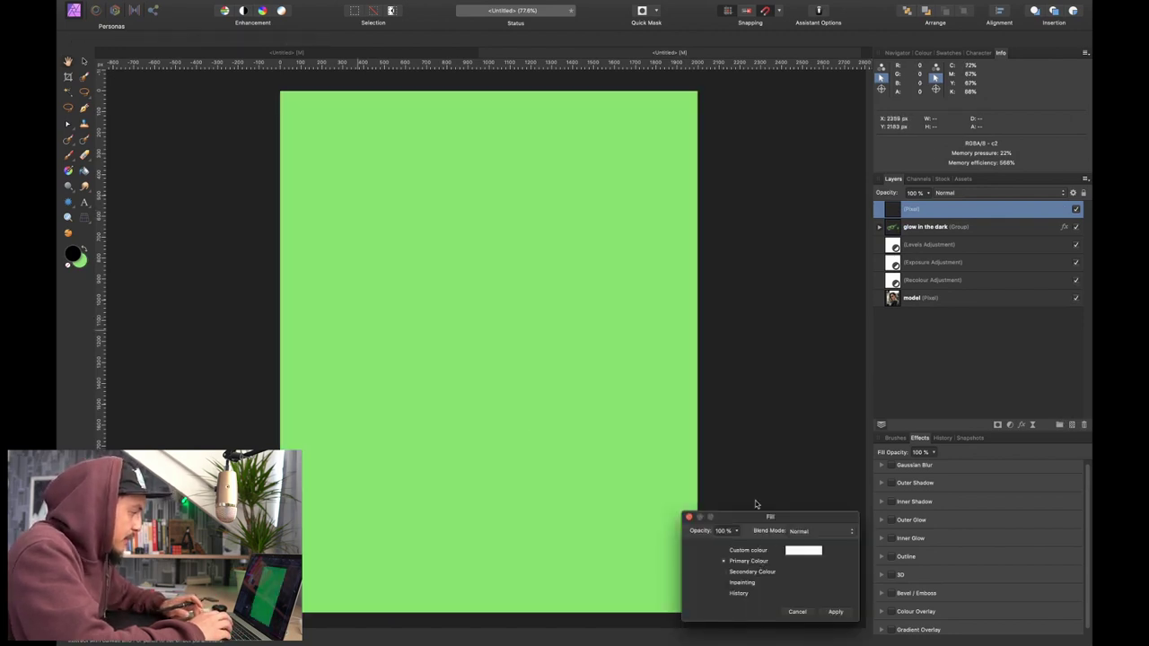
left_click(797, 612)
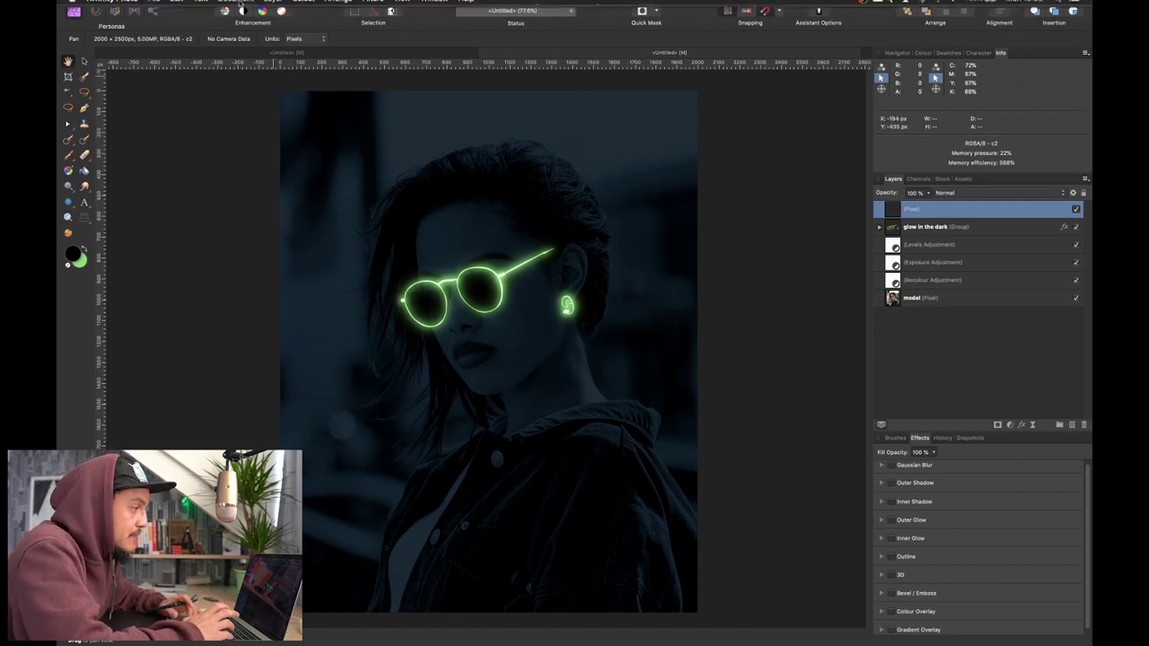
- Fill the new pixel layer with the green primary colour at 100 % opacity in Normal blend mode
left_click(176, 6)
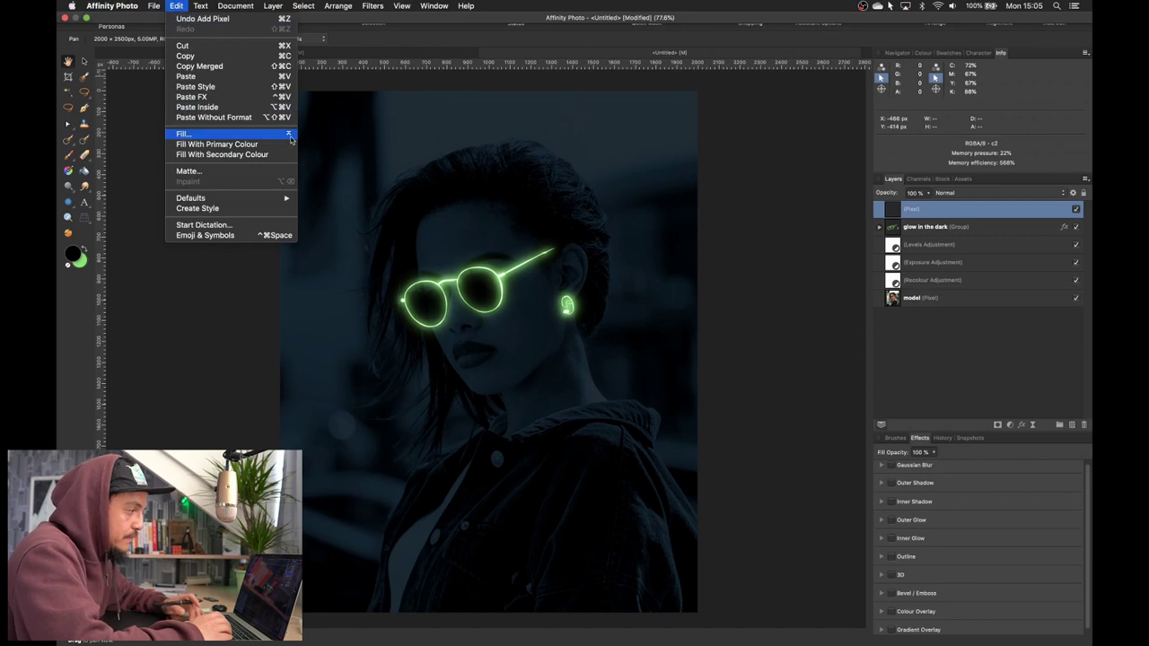
left_click(289, 136)
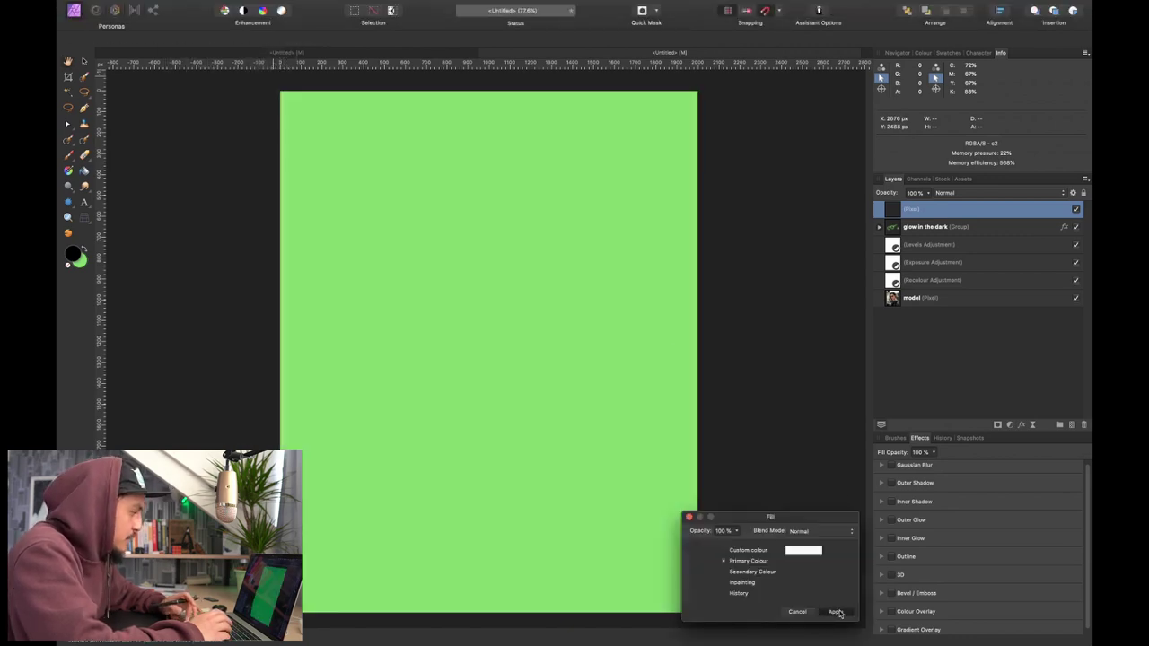
left_click(836, 613)
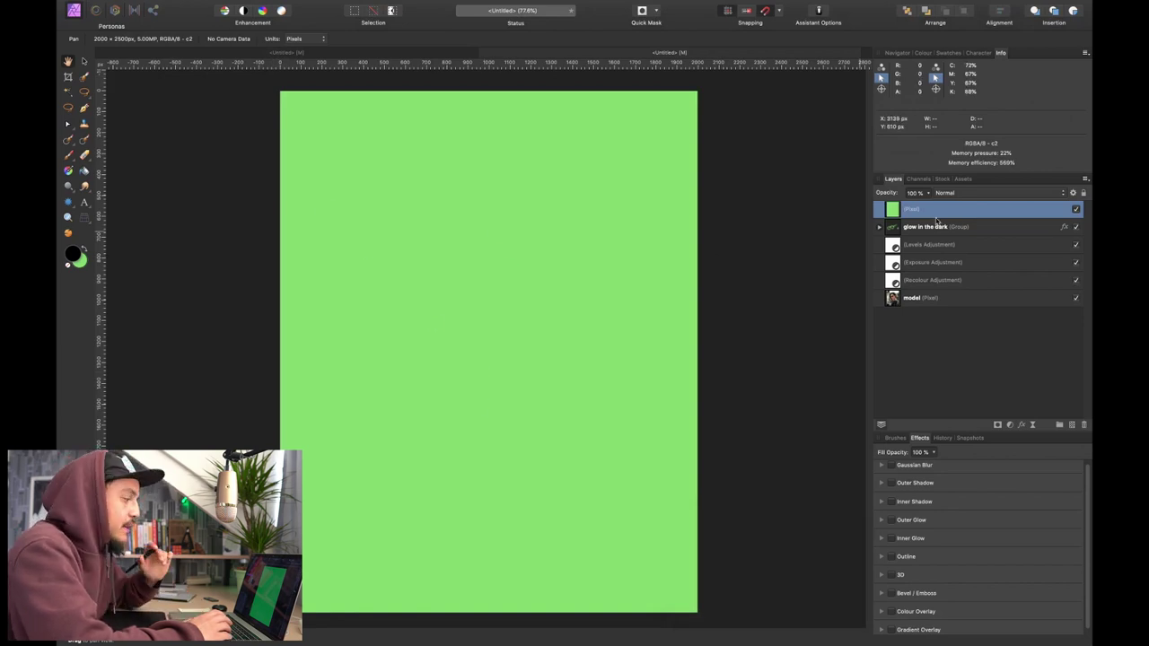
- Set the green layer's underlying composition blend range to fade out in the shadows, with its full-opacity point at 21 %
left_click(1074, 195)
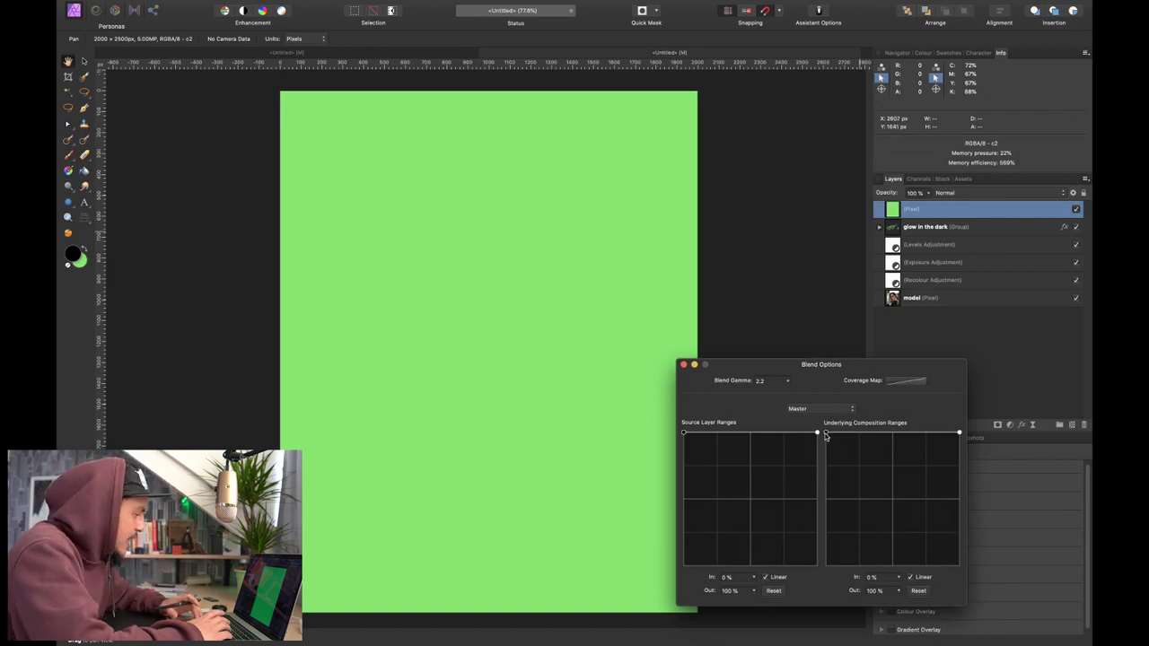
left_click_drag(825, 434, 826, 564)
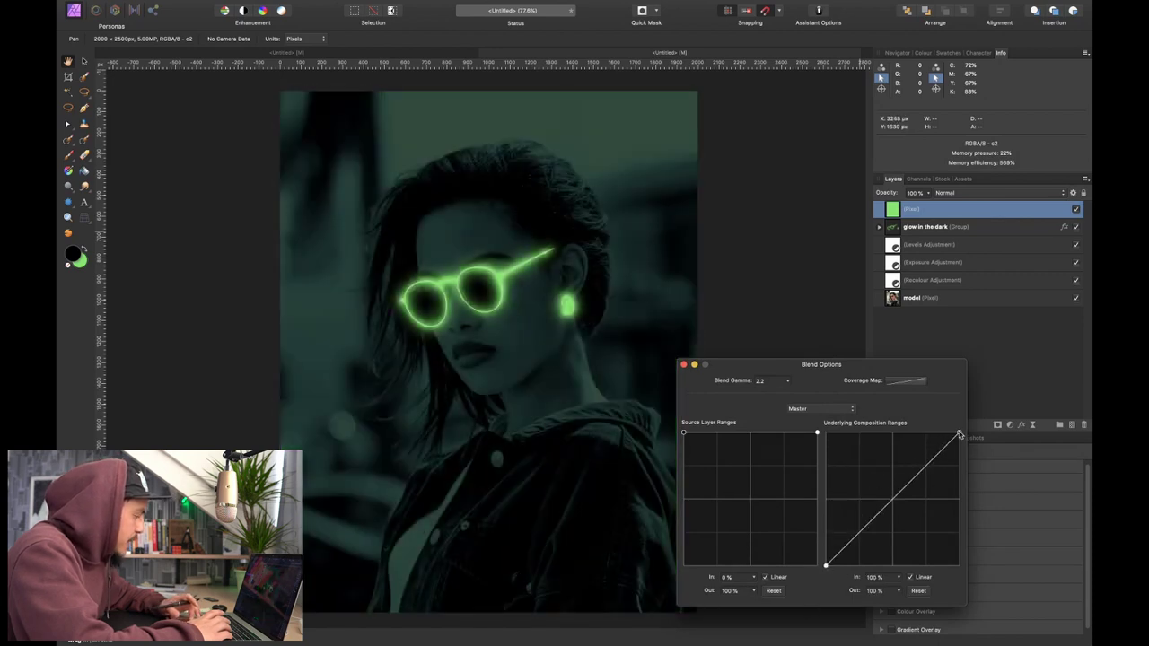
left_click_drag(959, 434, 875, 419)
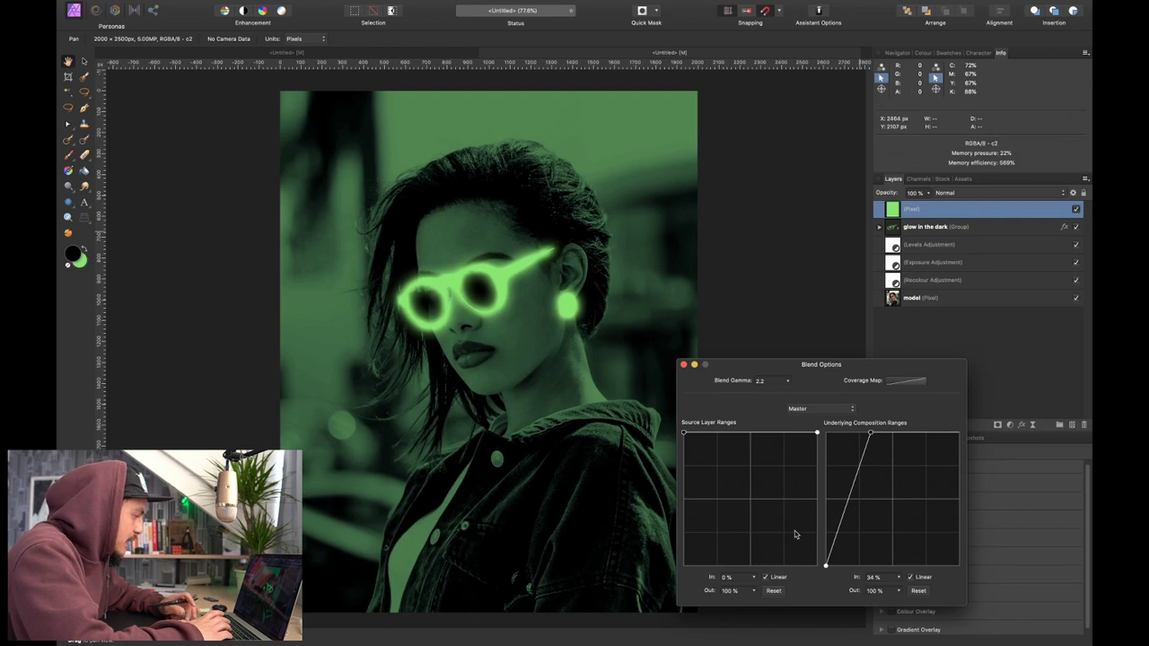
left_click_drag(871, 435, 855, 434)
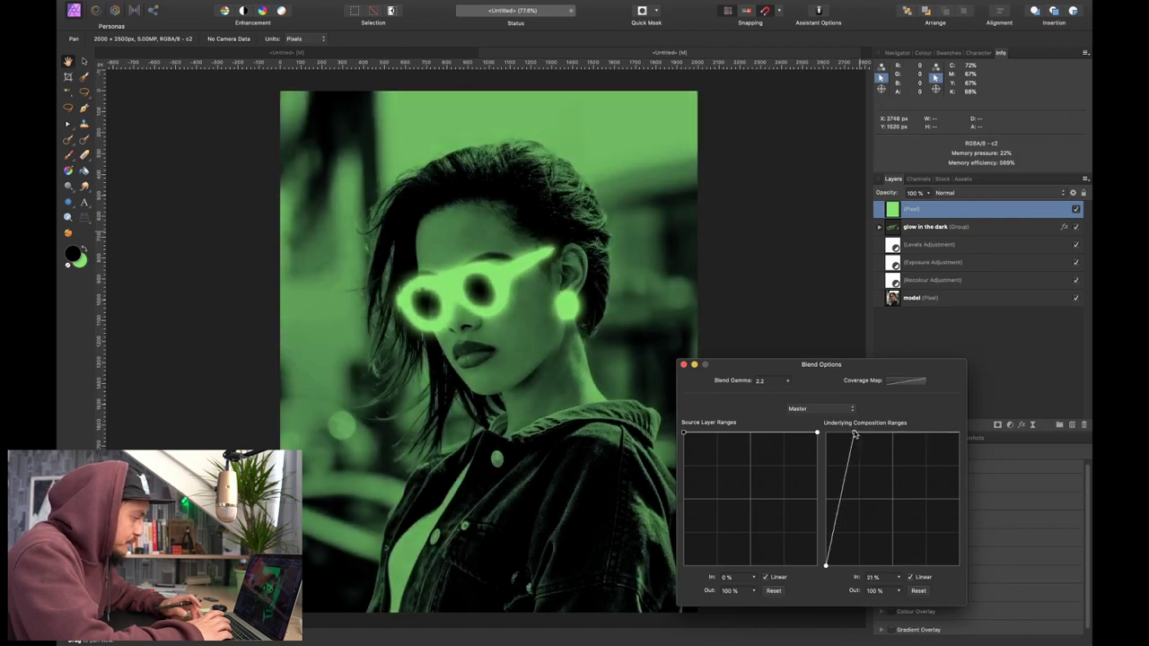
left_click(683, 365)
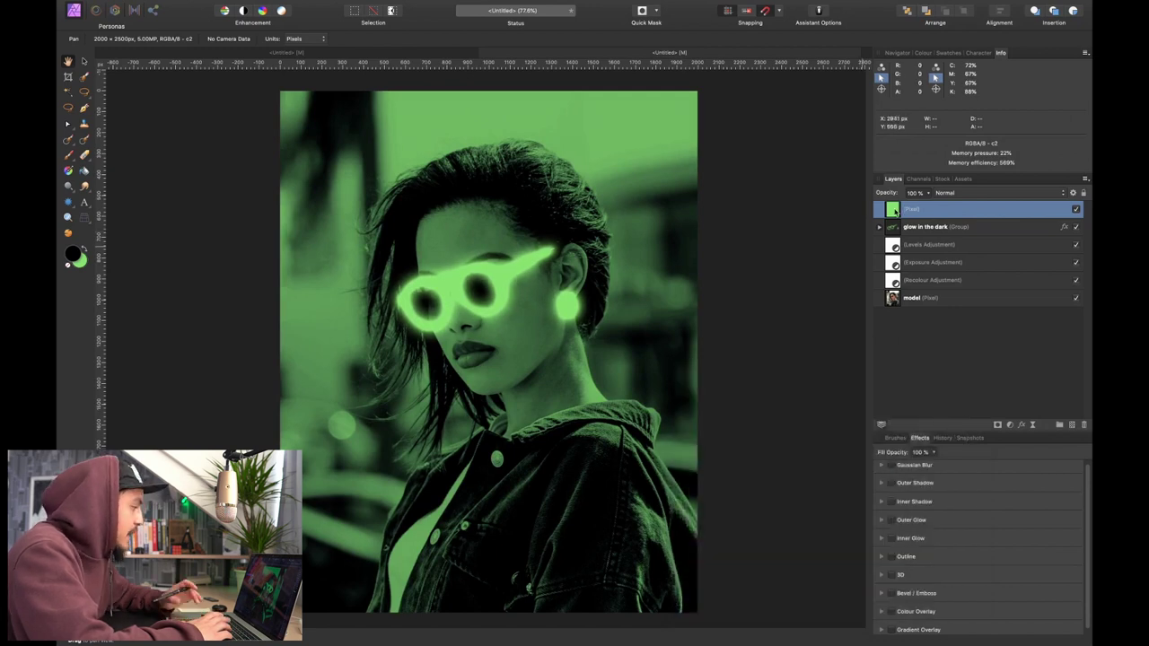
- Move the green pixel layer beneath the glow in the dark group, comparing the result with it above the group
left_click_drag(895, 212, 880, 238)
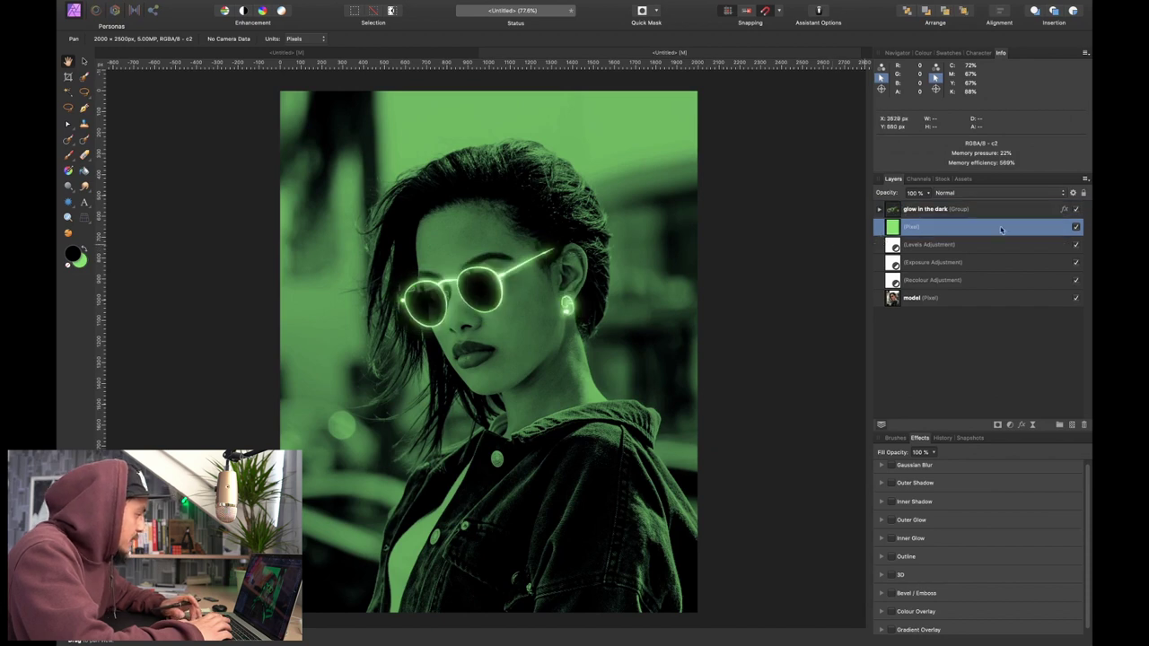
left_click_drag(893, 209, 893, 202)
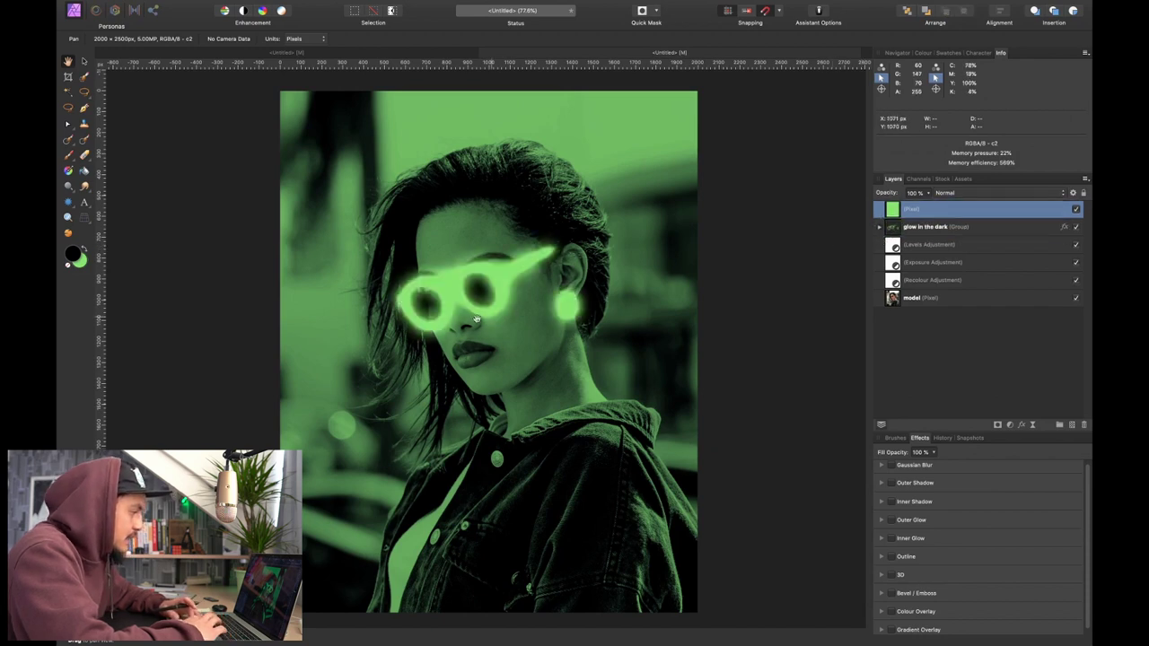
scroll(461, 315, "up", 5)
key("super+0")
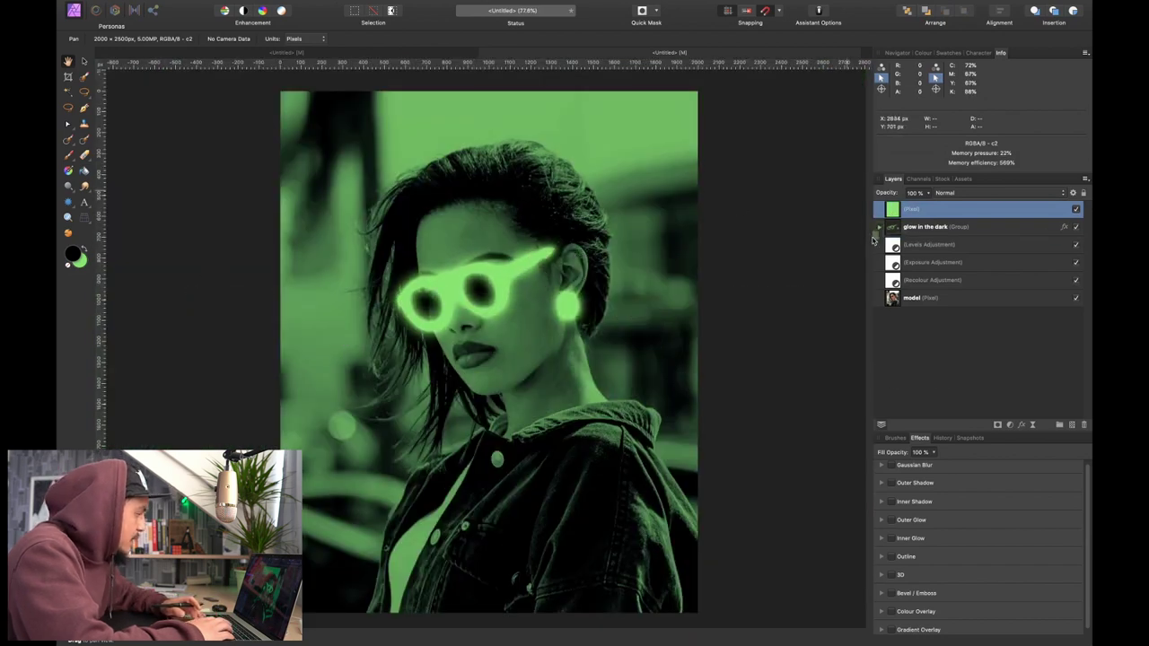
left_click_drag(874, 239, 877, 238)
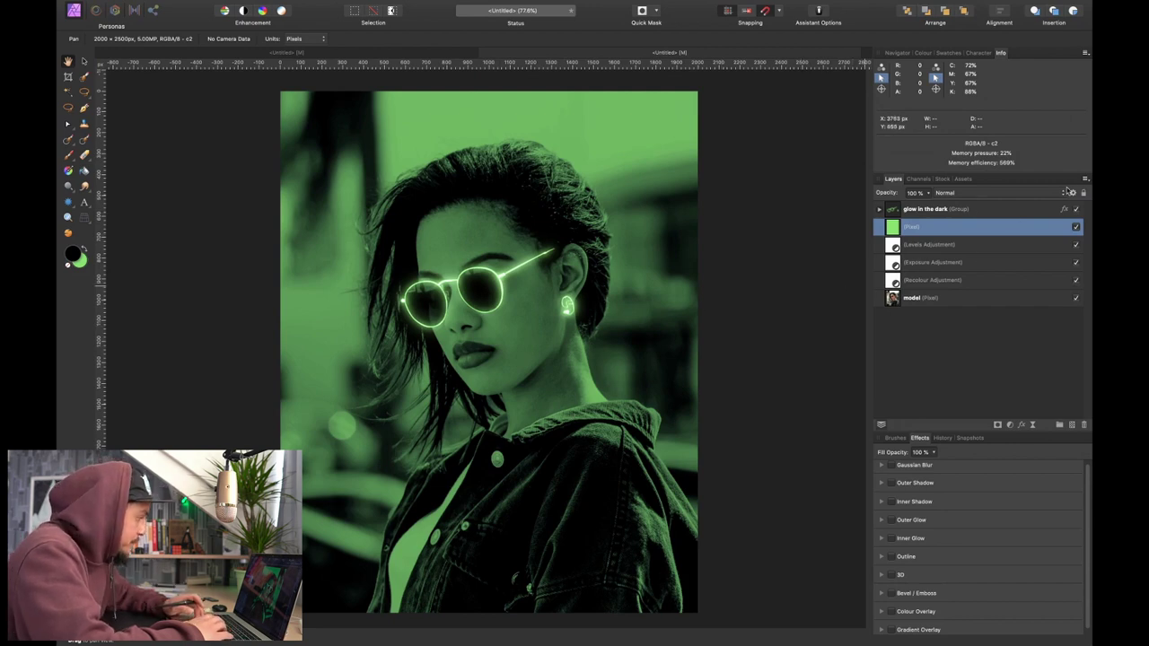
- Set the full-opacity point of the green layer's underlying composition blend range to 18 %
left_click(1072, 193)
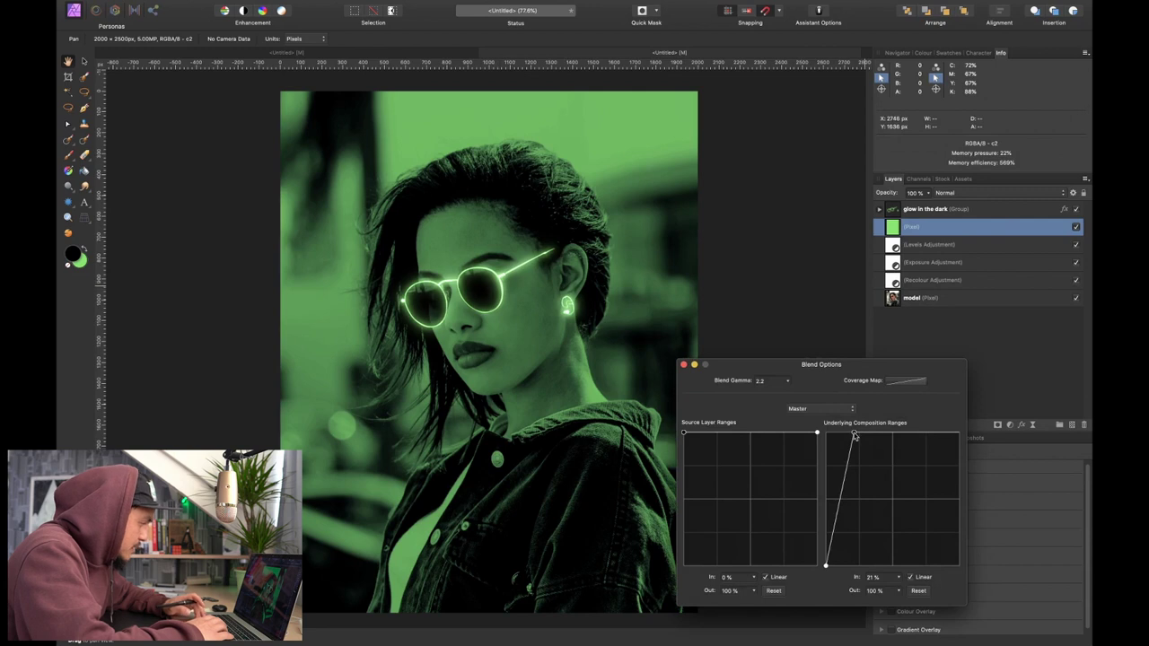
mouse_move(855, 436)
left_mouse_down()
mouse_move(829, 434)
mouse_move(851, 431)
left_mouse_up()
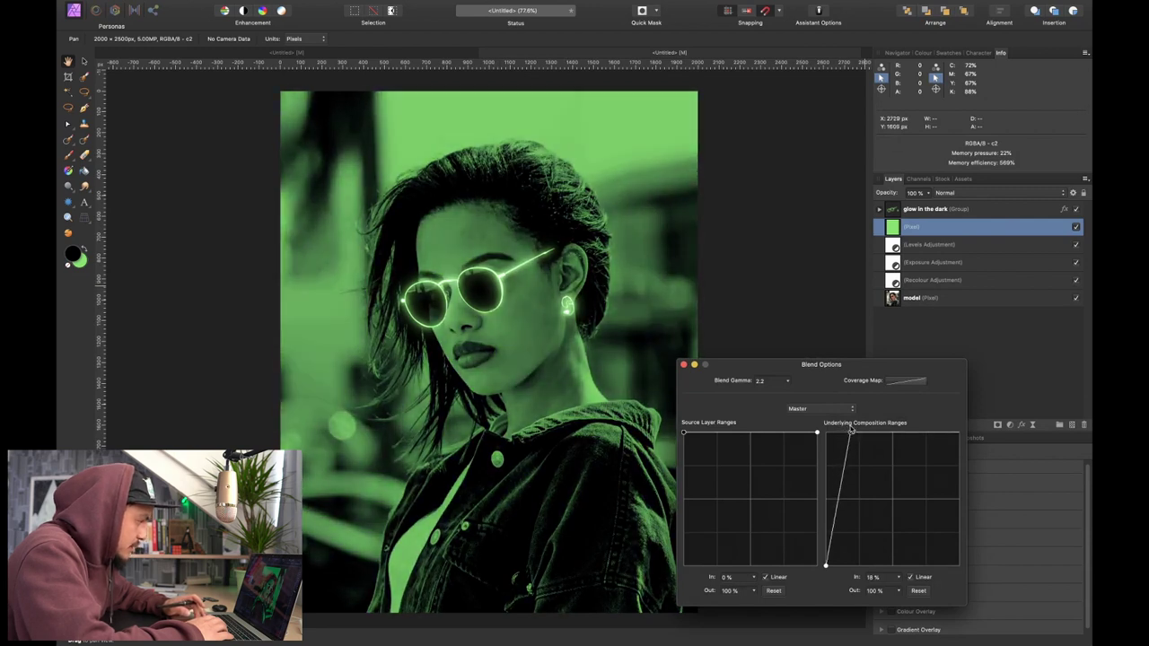
left_click(684, 365)
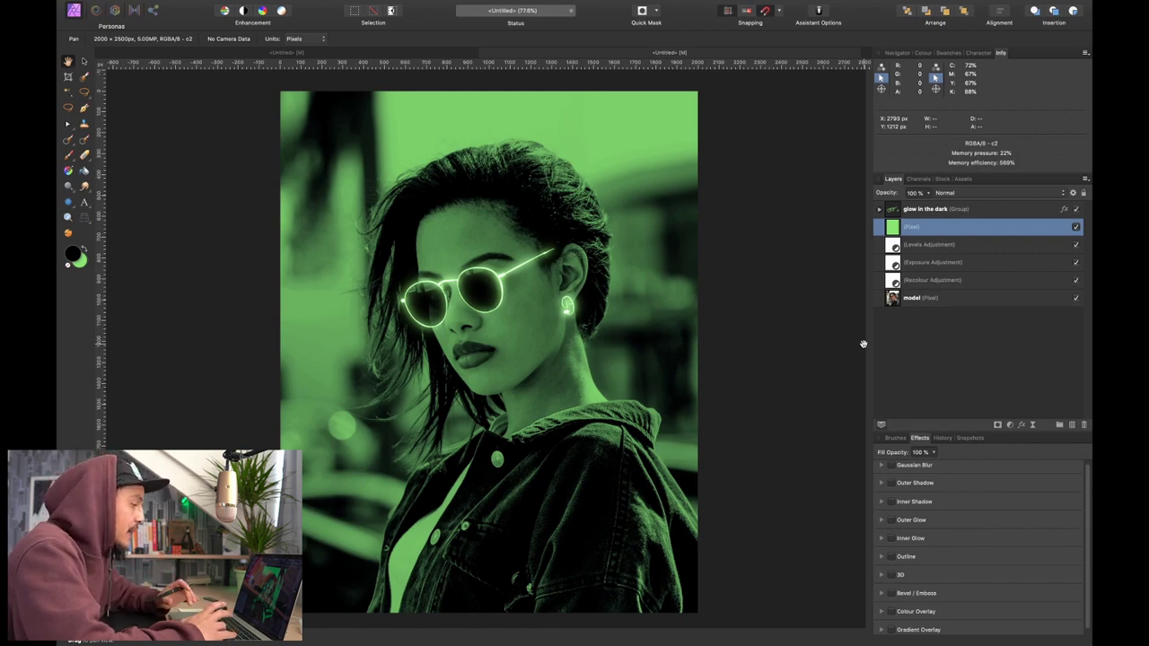
- Add an inverted black mask to the green pixel layer and select the mask
left_click(998, 427, "alt")
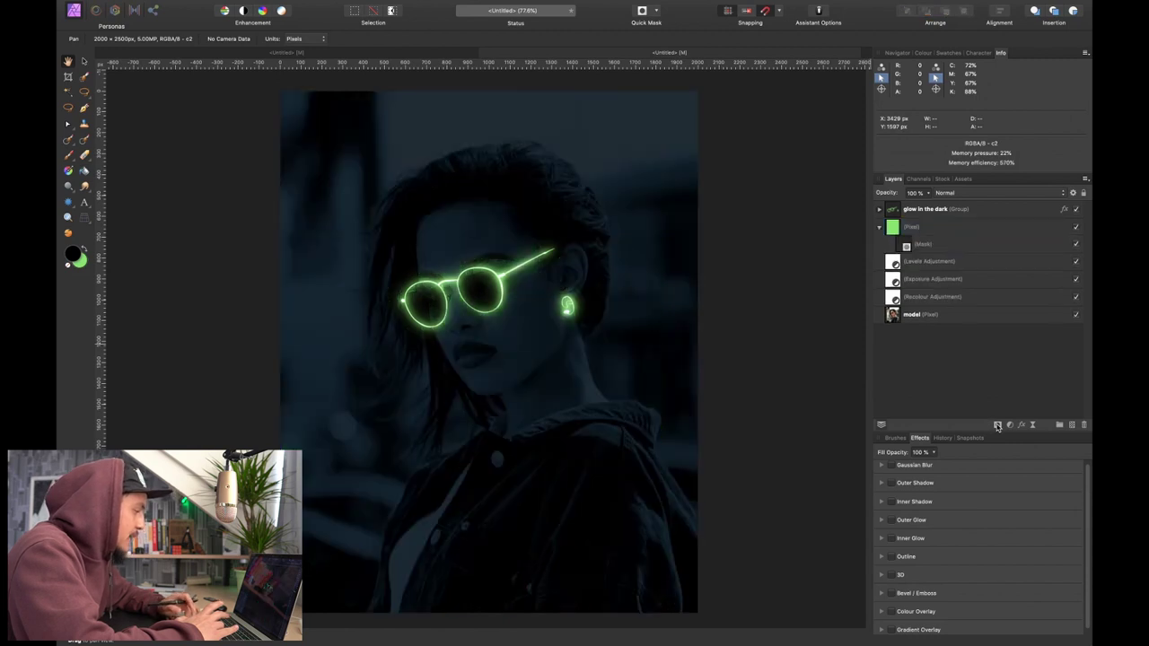
scroll(455, 358, "up", 5)
scroll(455, 358, "up", 3)
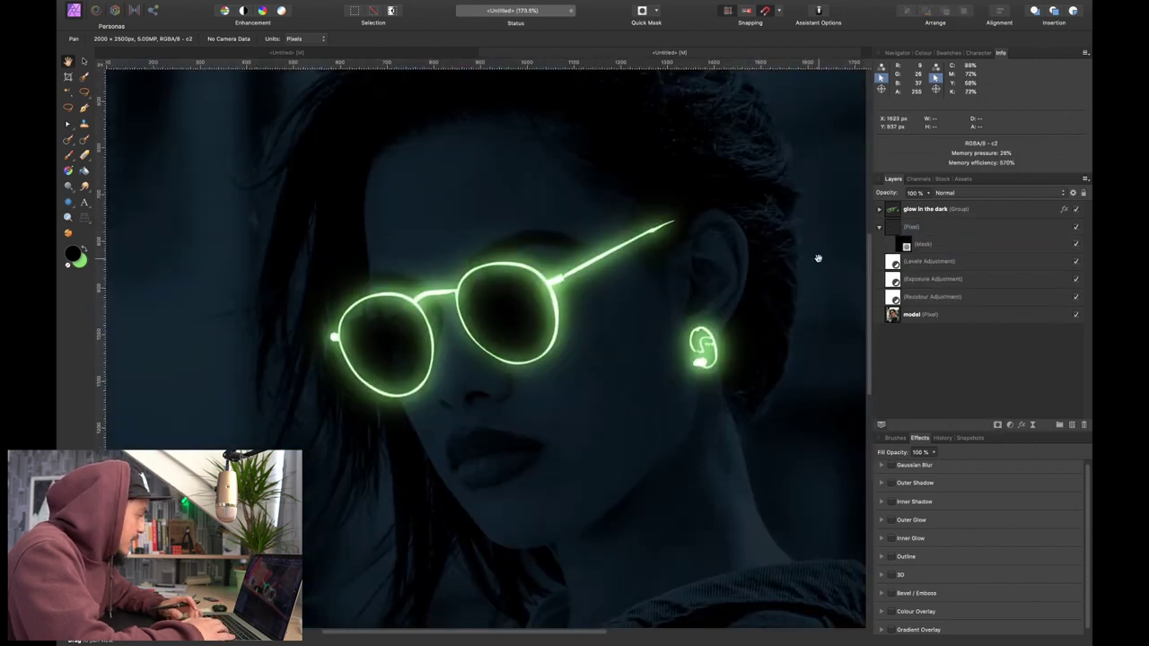
left_click(905, 247)
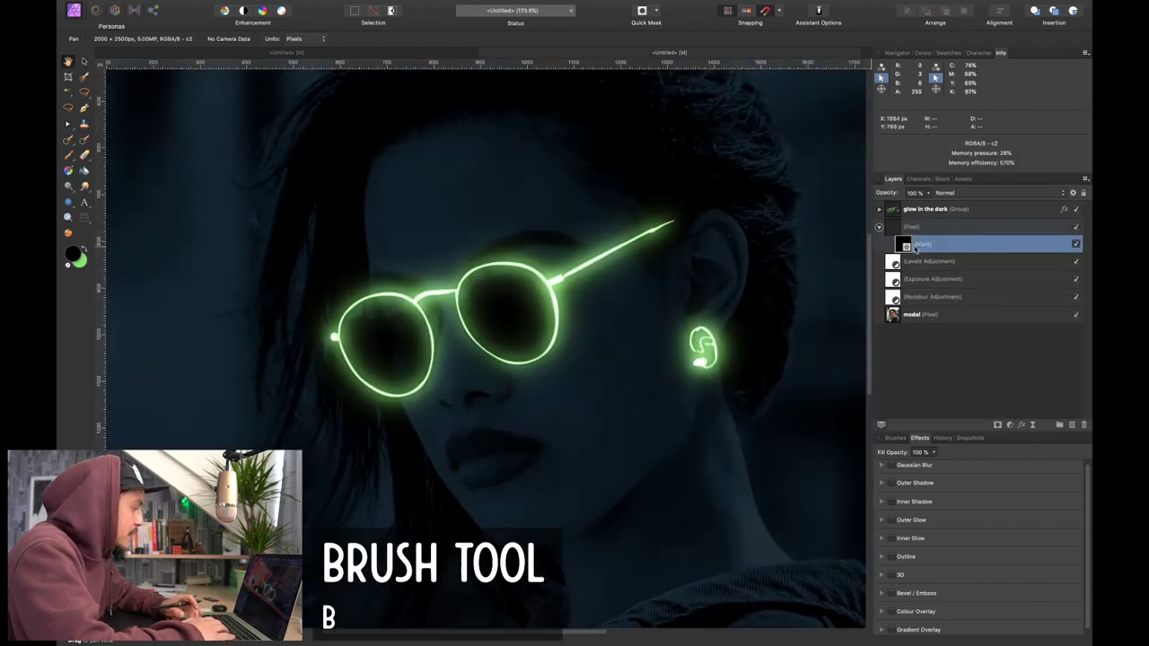
- Ready the Paint Brush with default black and white colours and a width of about 482 px, and show the Basic brushes
key("b")
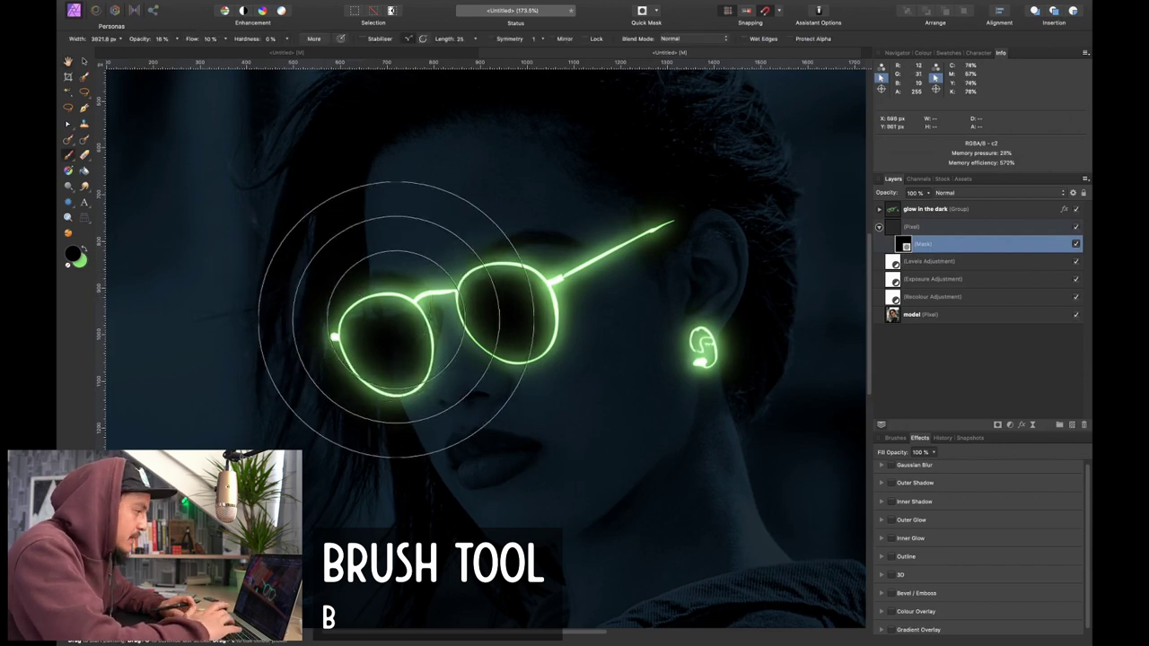
key("d")
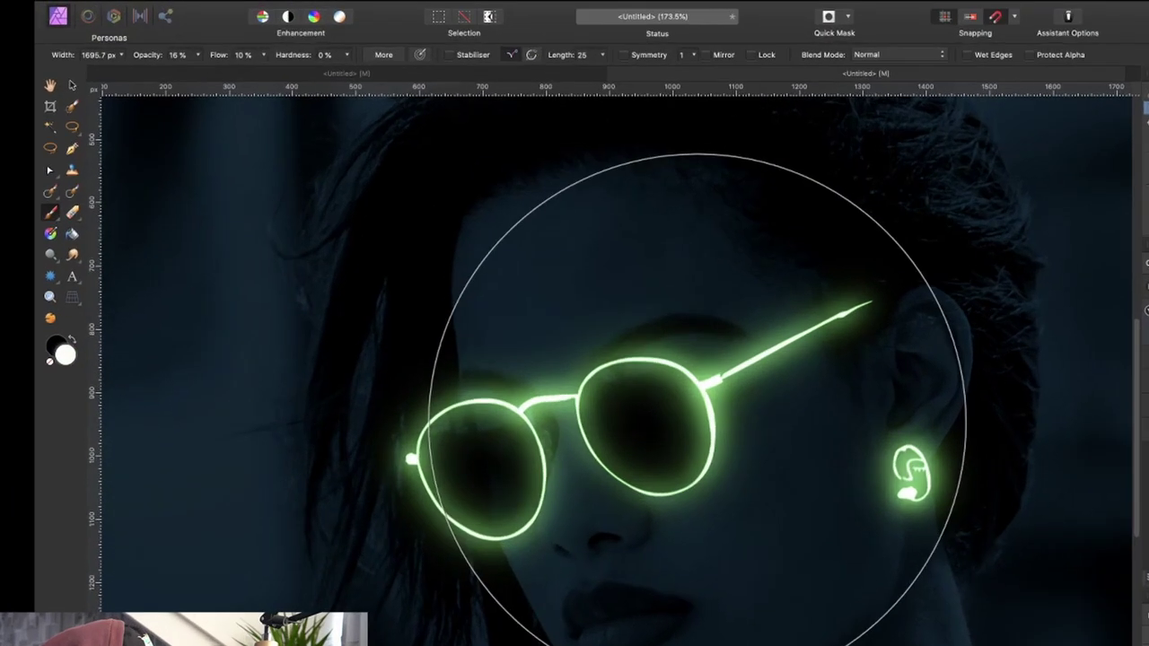
key("bracketleft")
key("bracketleft")
key("bracketleft")
key("bracketleft")
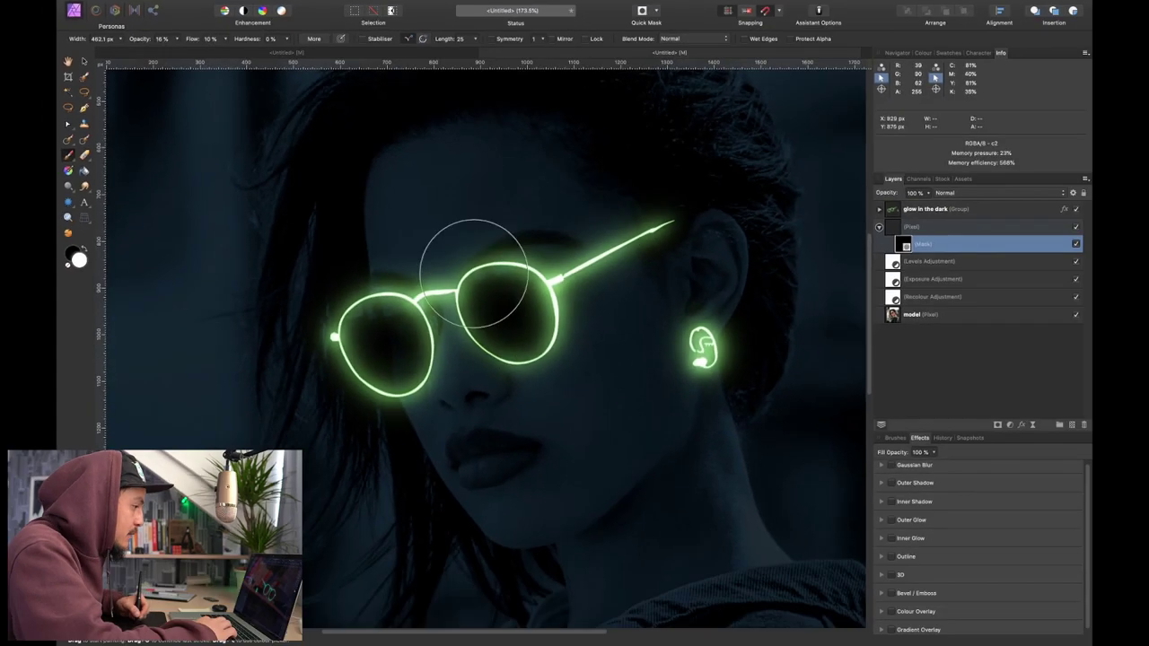
left_click(892, 439)
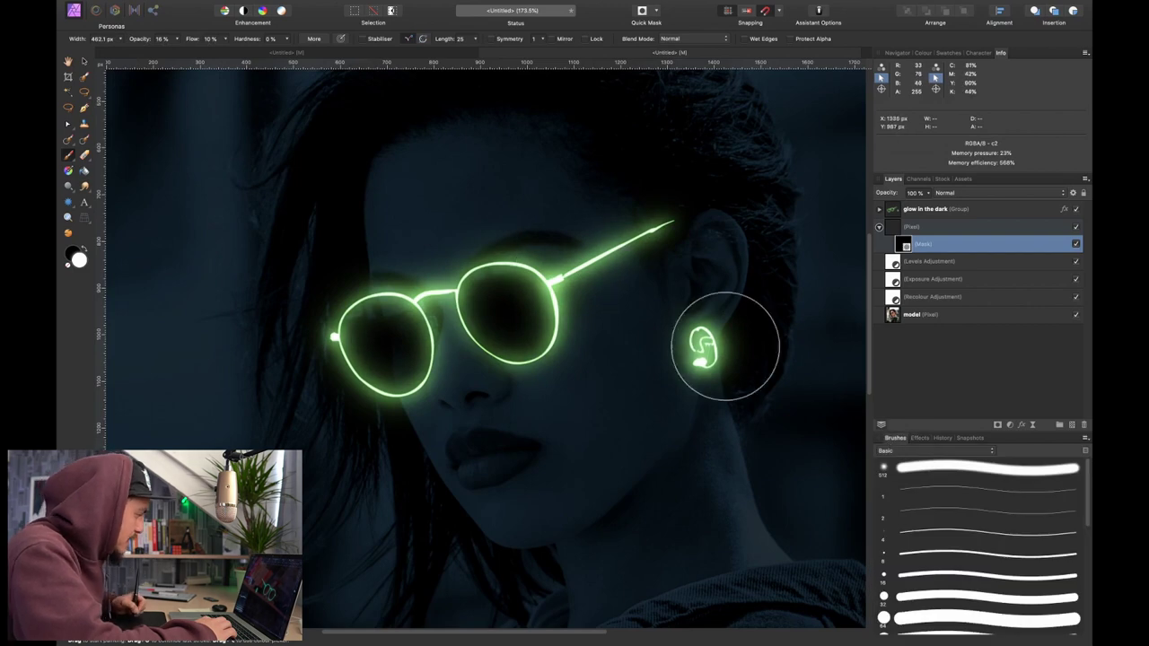
- Paint white on the mask with a soft brush about 359 px wide to reveal green light around the sunglasses
key("bracketleft")
key("bracketleft")
key("bracketleft")
key("bracketleft")
key("bracketleft")
key("bracketleft")
key("bracketright")
key("bracketright")
key("bracketright")
key("bracketright")
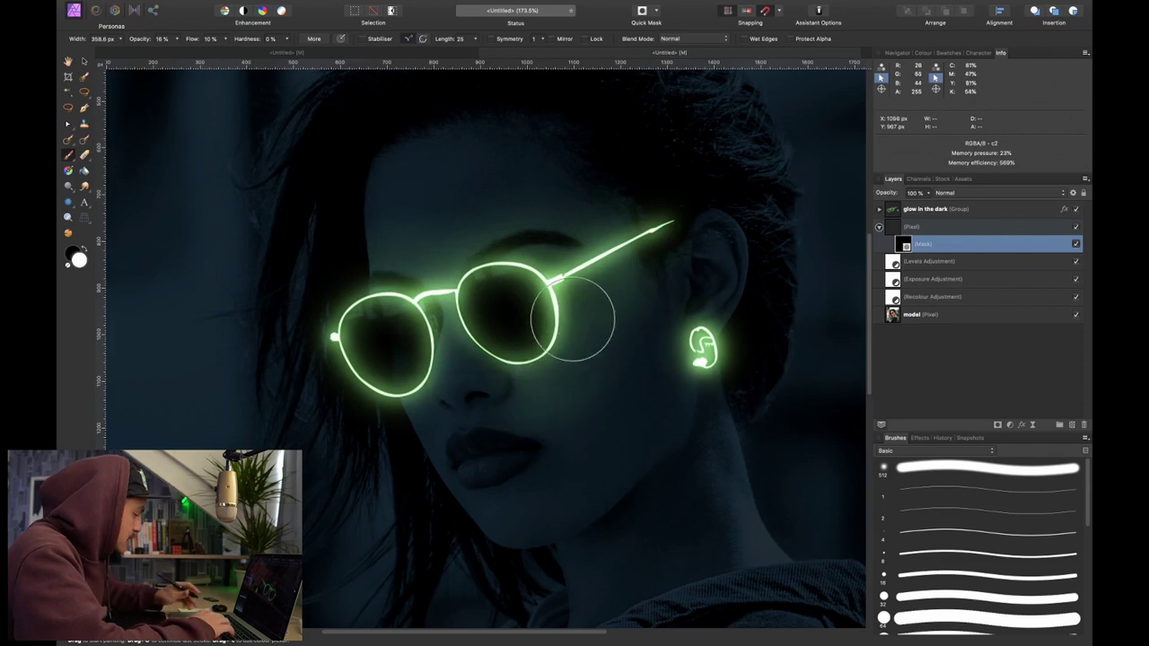
- Paint green light on the mask over the cheek beside the nose, using brush widths of about 119 px and 201 px
scroll(569, 308, "up", 3)
scroll(488, 333, "down", 3)
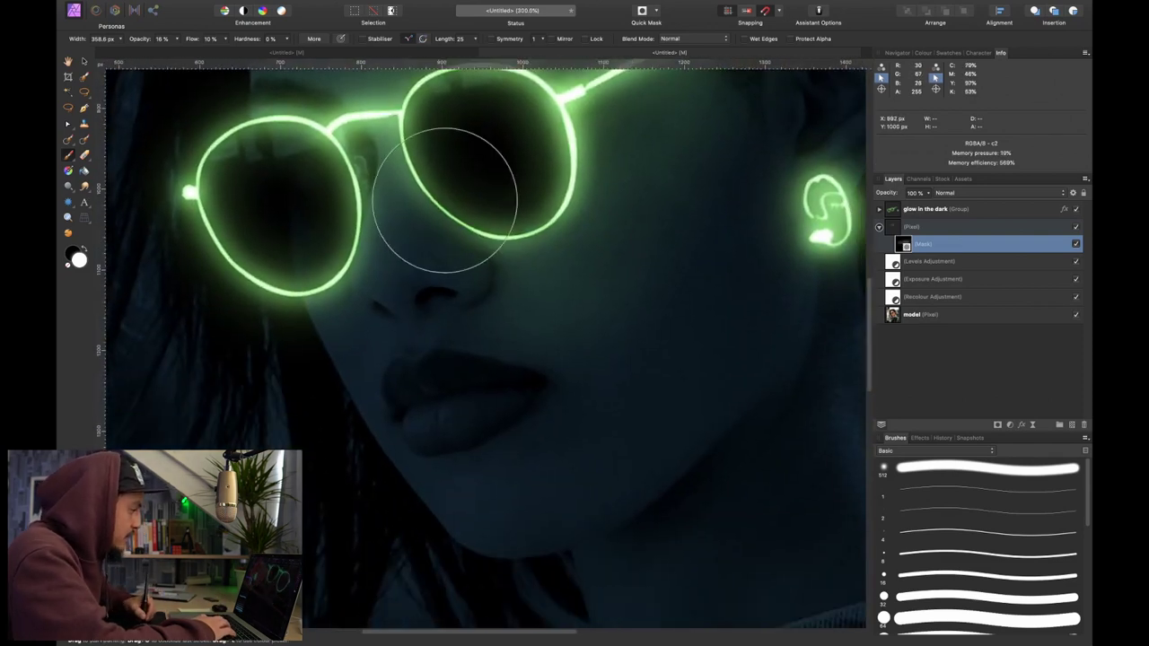
key("bracketleft")
key("bracketleft")
key("bracketleft")
key("bracketleft")
key("bracketleft")
key("bracketleft")
key("bracketleft")
key("bracketleft")
key("bracketleft")
key("bracketleft")
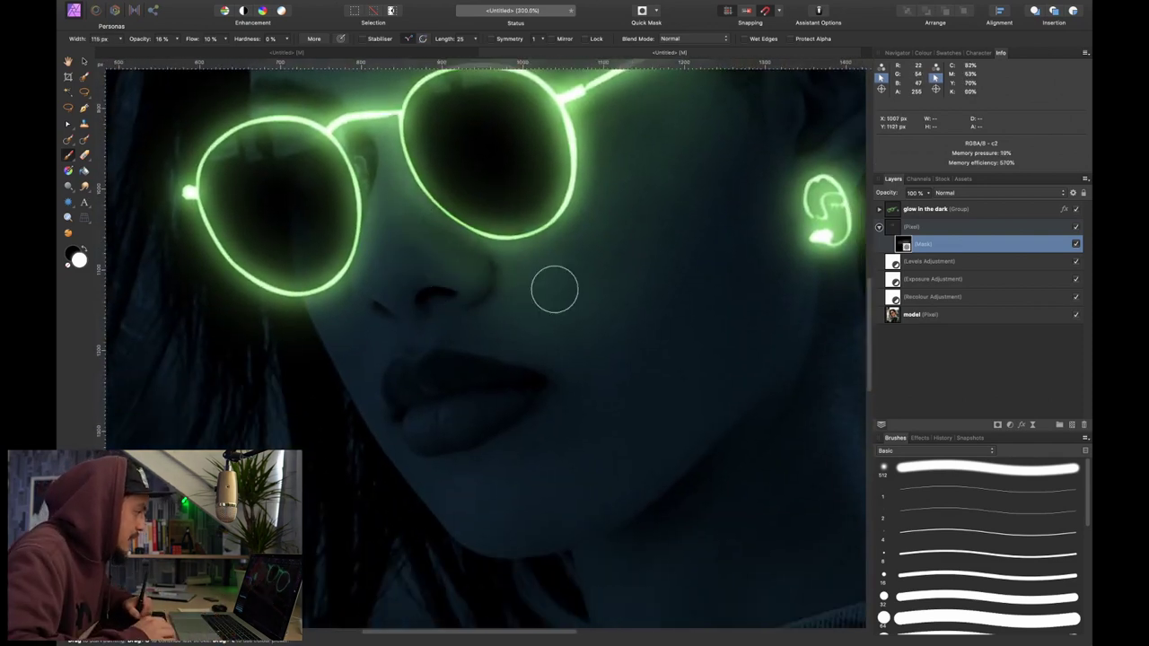
key("bracketright")
key("bracketright")
key("bracketright")
key("bracketright")
key("bracketright")
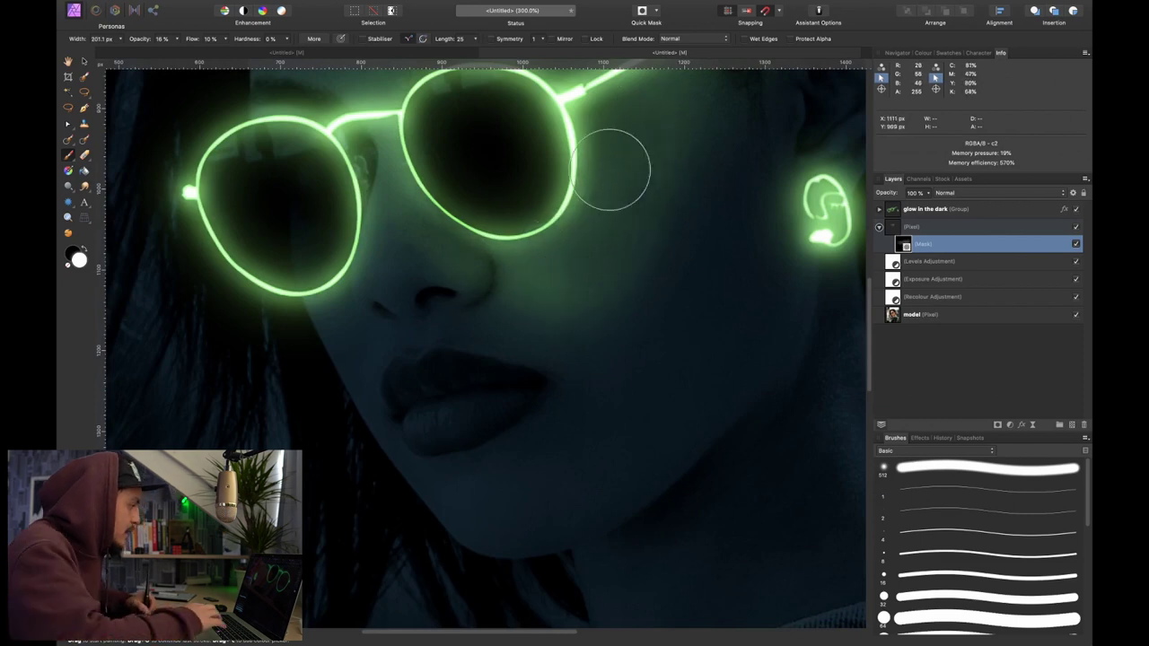
- Paint green light on the mask over the nose and its bridge, using smaller brush widths up to about 149 px
key("bracketleft")
key("bracketleft")
key("bracketleft")
key("bracketleft")
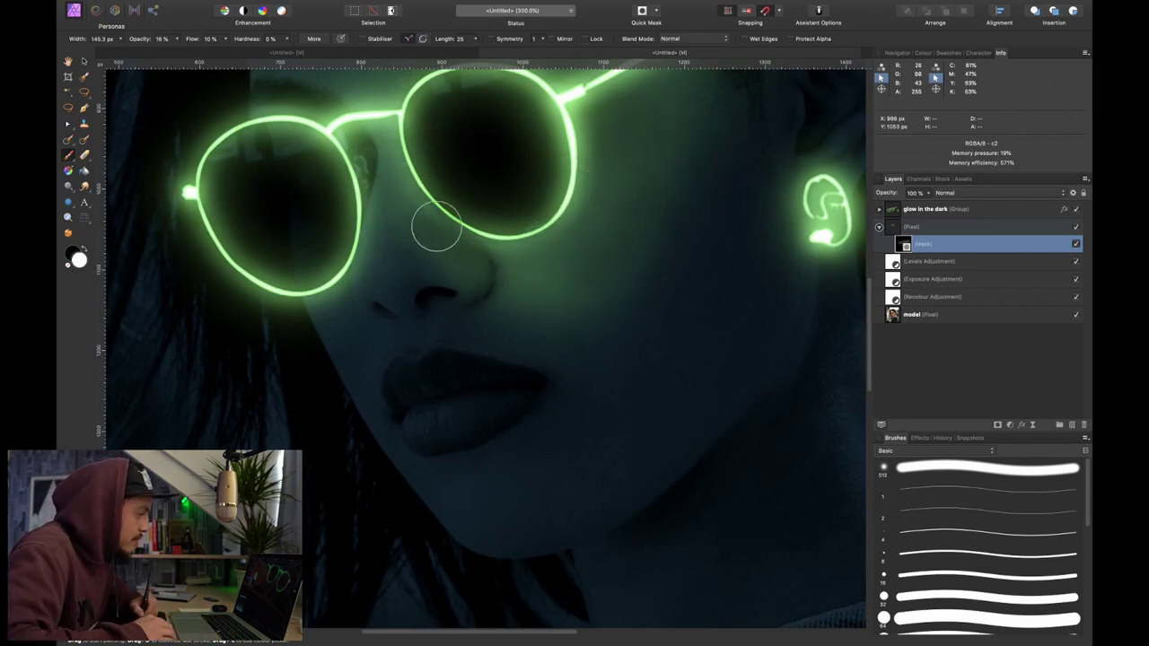
key("bracketright")
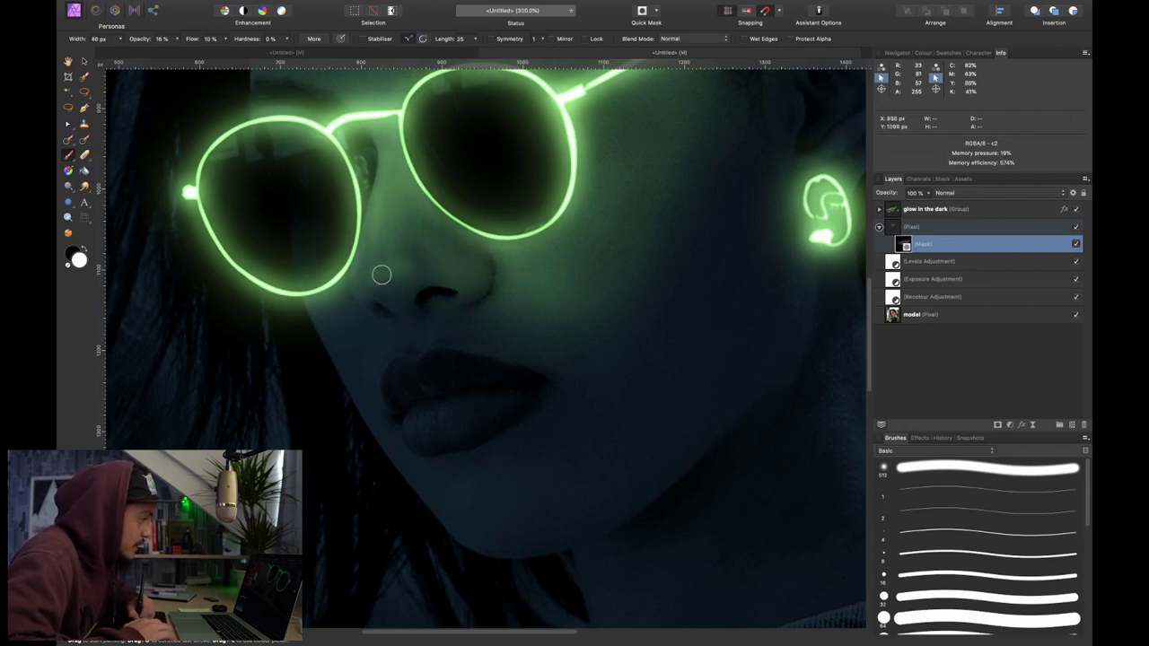
key("bracketright")
key("bracketright")
key("bracketright")
key("bracketright")
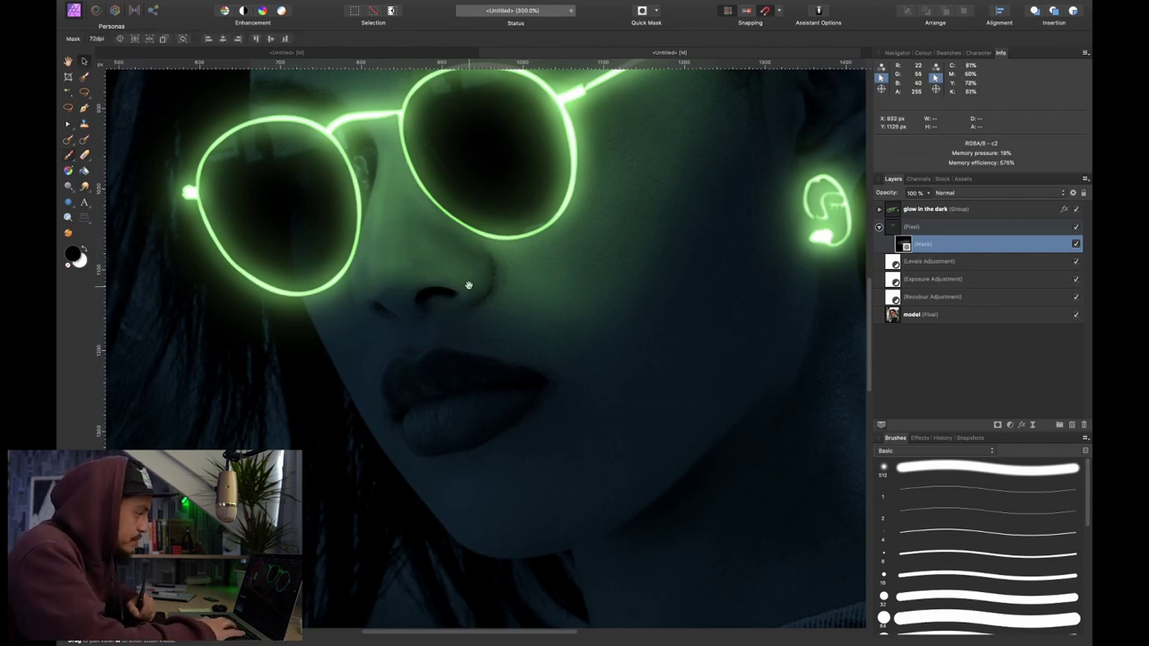
- Paint green light on the mask along the face edge below the outer lens, using a brush about 122 px wide
left_click_drag(452, 291, 544, 182)
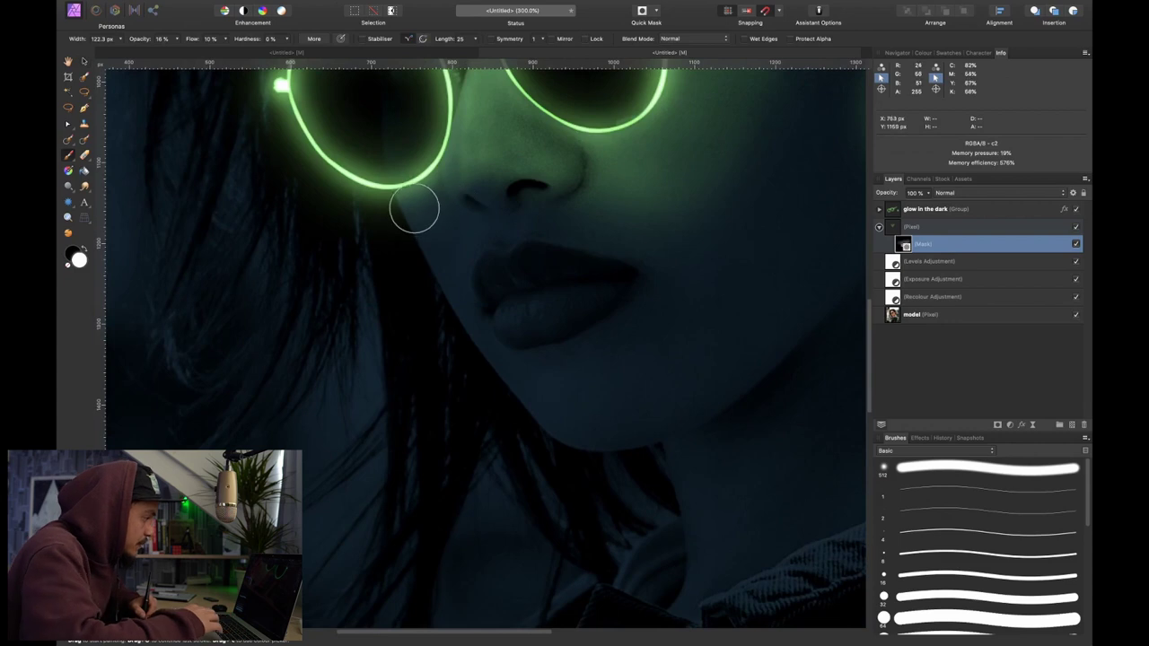
scroll(418, 193, "up", 4)
left_click_drag(426, 197, 457, 346)
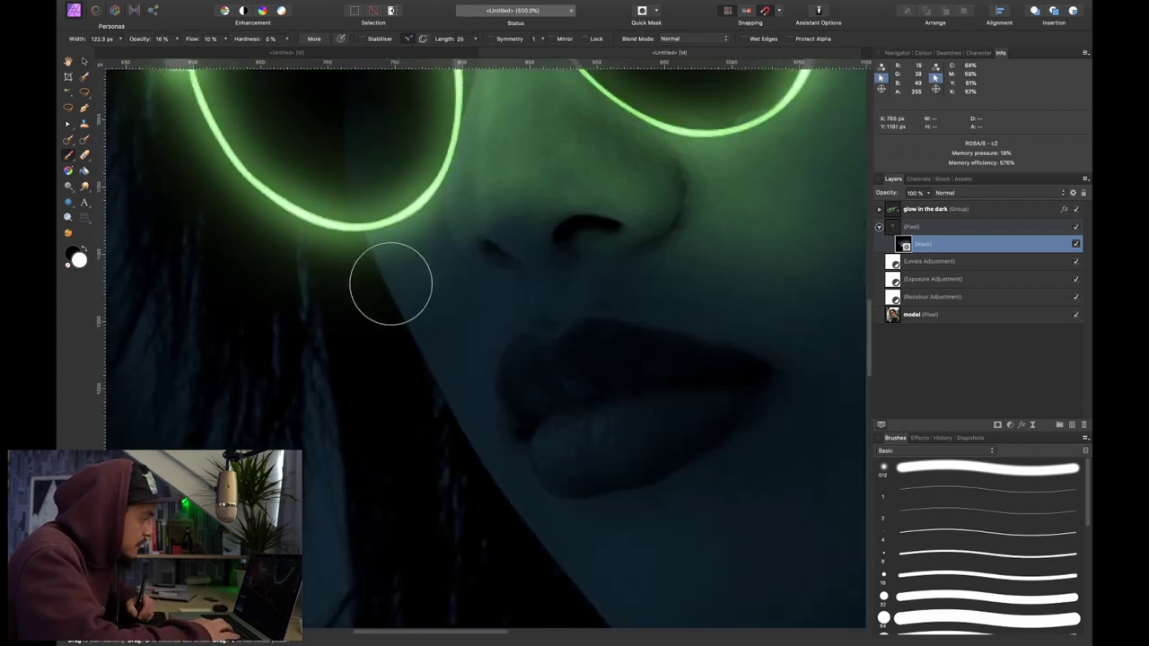
mouse_move(389, 283)
left_mouse_down()
mouse_move(441, 211)
mouse_move(445, 275)
mouse_move(442, 231)
mouse_move(418, 278)
mouse_move(497, 95)
mouse_move(400, 268)
mouse_move(449, 459)
mouse_move(434, 426)
mouse_move(457, 470)
mouse_move(434, 163)
mouse_move(460, 80)
left_mouse_up()
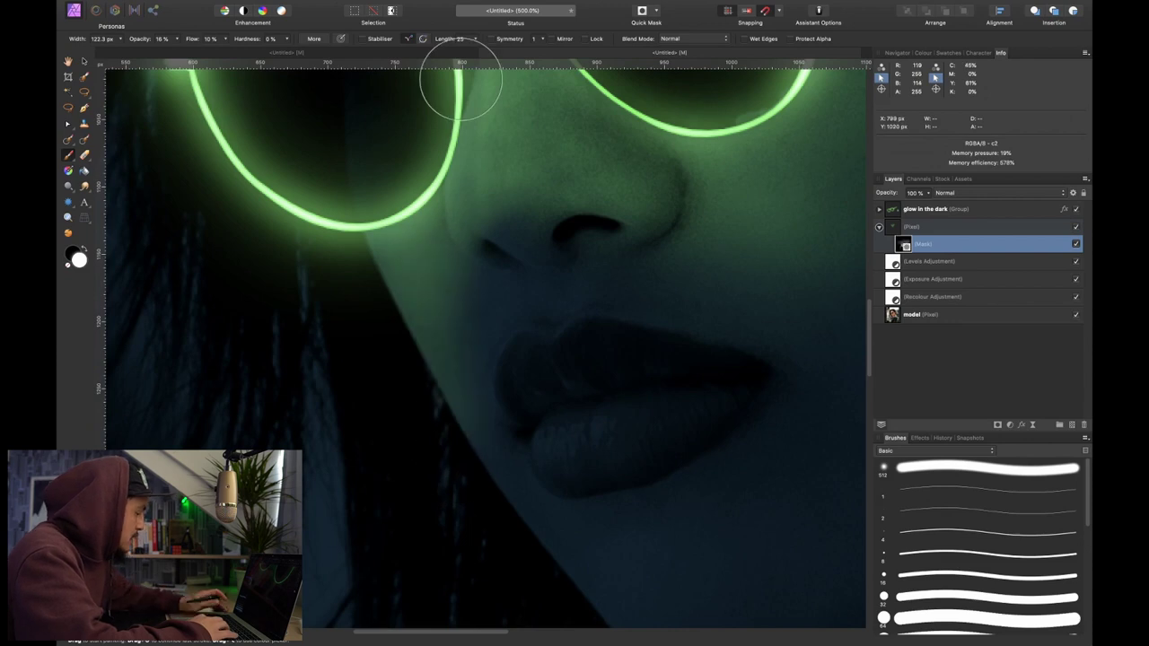
- Paint green light on the mask between the nose and upper lip, reducing the brush width to about 170 px
scroll(460, 80, "down", 2)
scroll(449, 282, "up", 1)
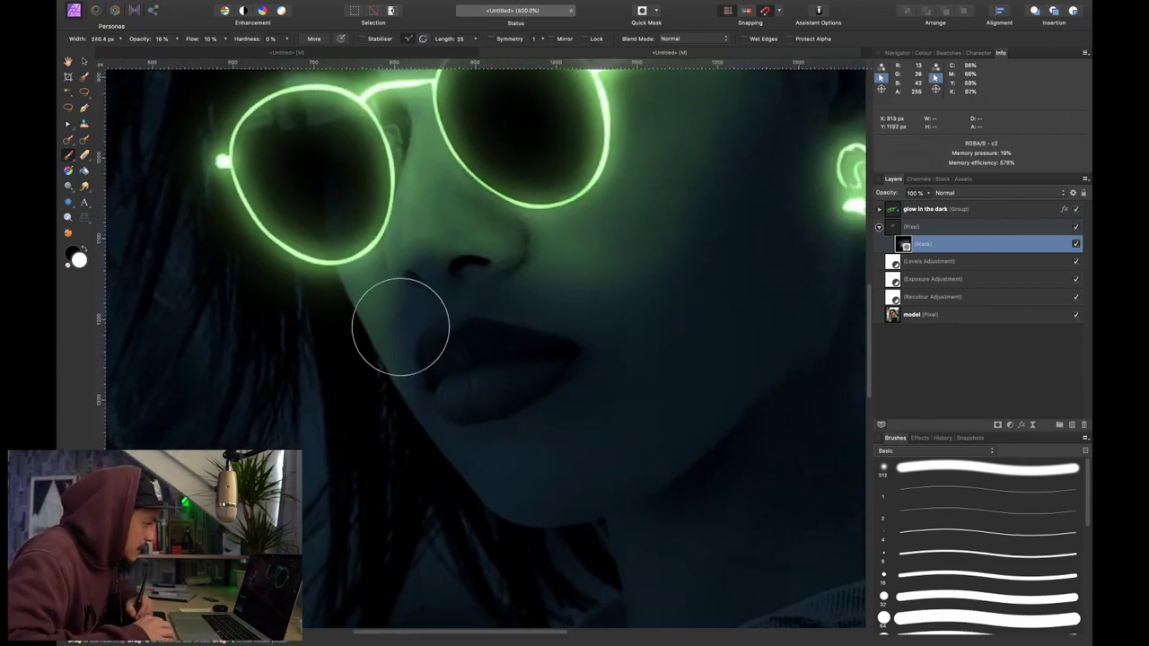
left_click_drag(400, 326, 444, 300)
key("bracketleft")
key("bracketleft")
key("bracketleft")
mouse_move(380, 285)
left_mouse_down()
mouse_move(435, 308)
mouse_move(499, 281)
left_mouse_up()
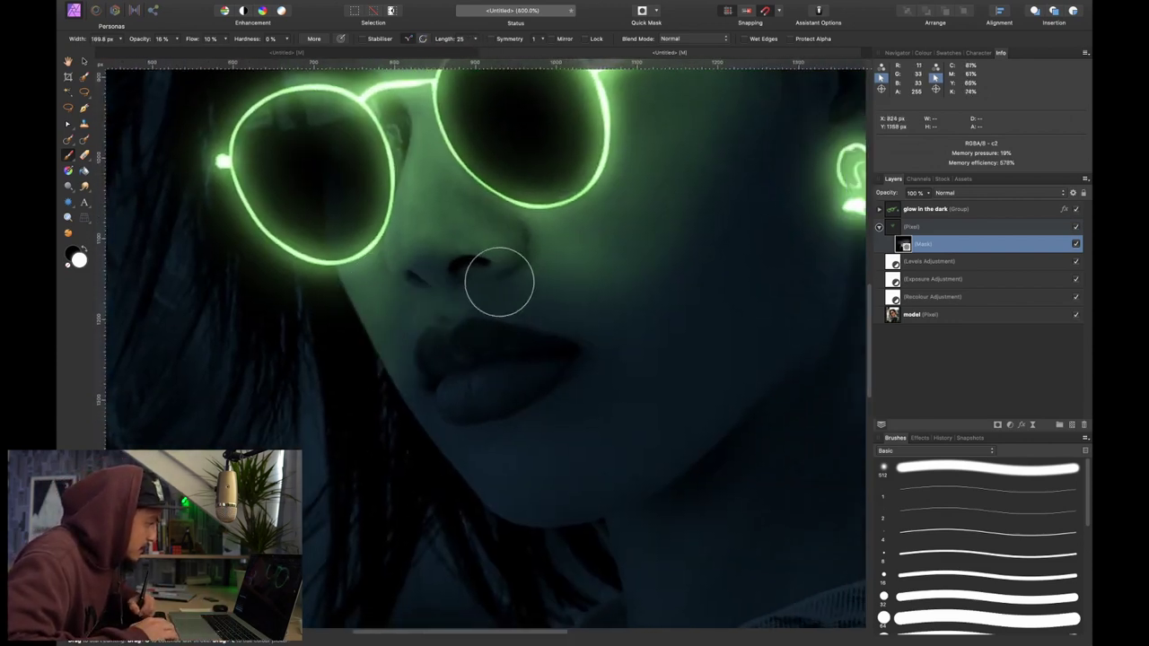
- Paint green light on the mask across the cheek towards the ear, enlarging the brush to about 384 px
scroll(371, 309, "down", 1)
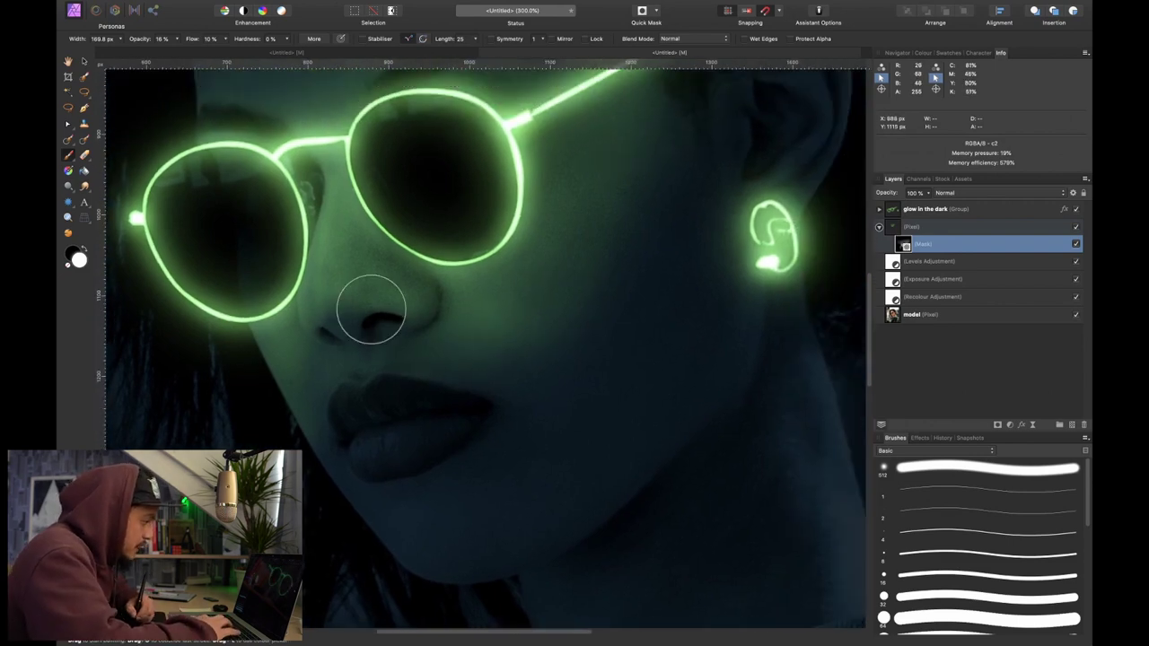
scroll(523, 285, "right", 3)
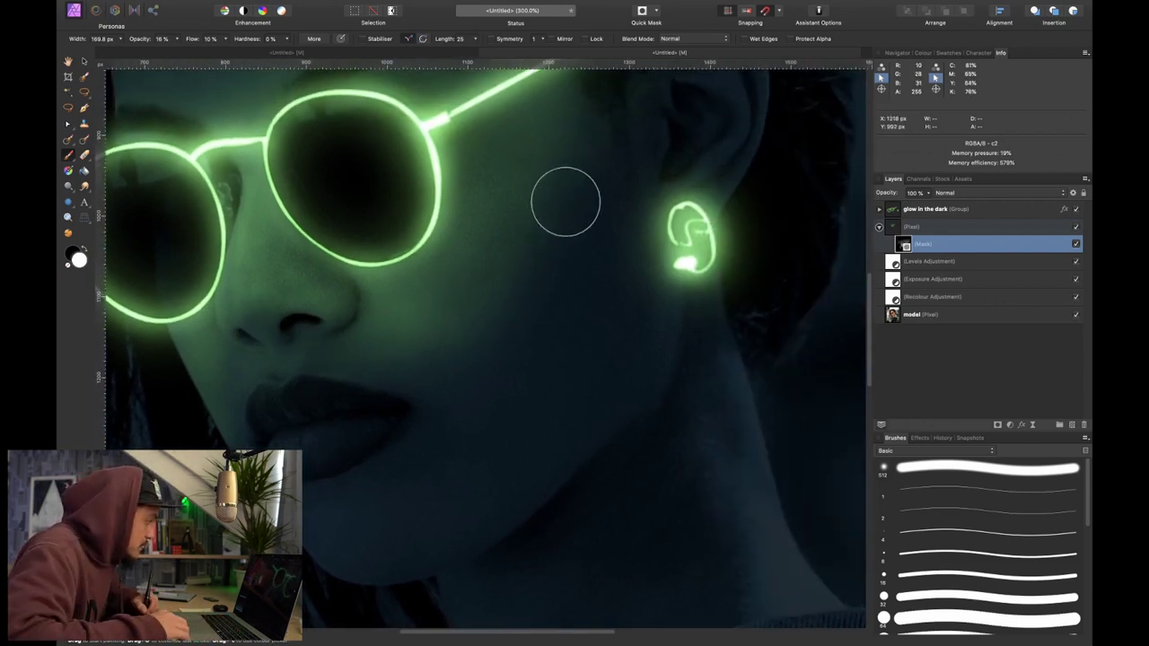
key("bracketright")
key("bracketright")
key("bracketright")
key("bracketright")
key("bracketright")
key("bracketright")
left_click_drag(633, 224, 516, 301)
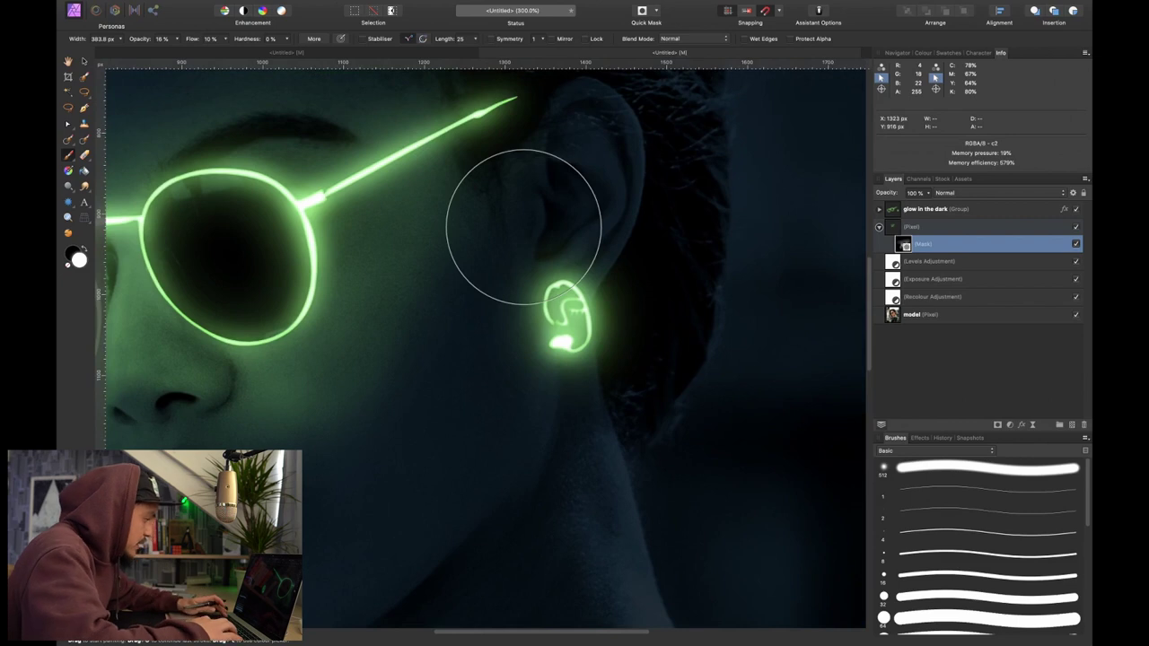
- Paint green light on the mask over the inner folds and rim of the ear, reducing the brush to about 87 px
key("super+plus")
key("super+plus")
mouse_move(630, 155)
left_mouse_down()
mouse_move(566, 299)
mouse_move(462, 300)
mouse_move(475, 326)
mouse_move(511, 290)
mouse_move(439, 390)
mouse_move(494, 394)
left_mouse_up()
key("bracketleft")
key("bracketleft")
key("bracketleft")
key("bracketleft")
key("bracketleft")
key("bracketleft")
key("bracketleft")
key("bracketleft")
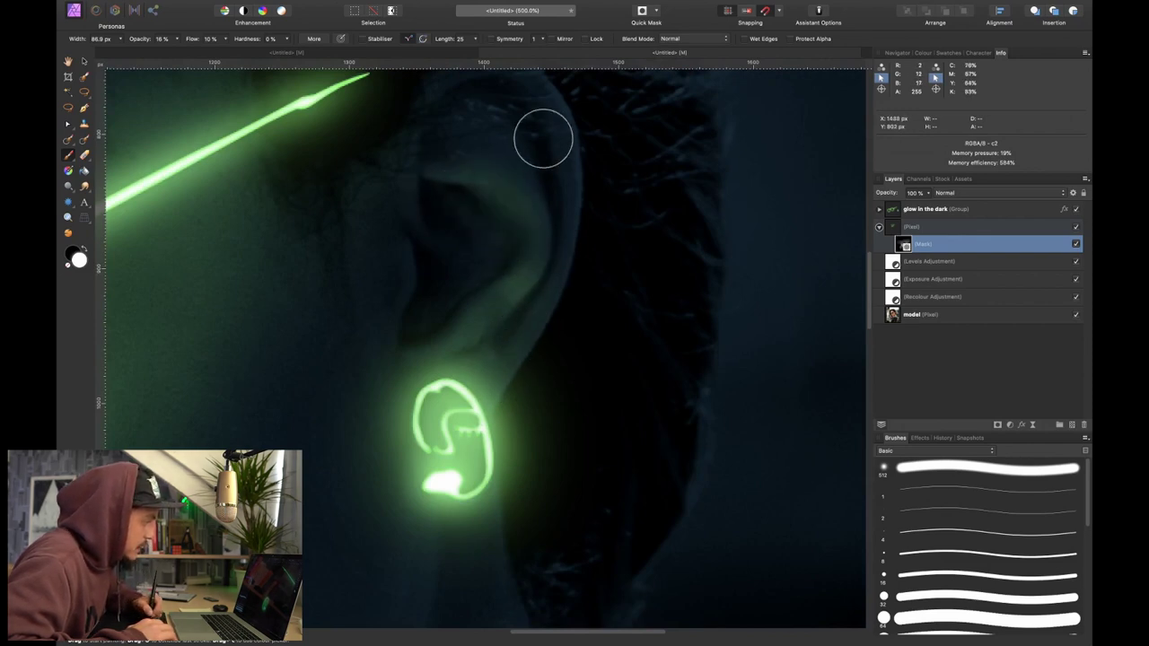
scroll(524, 165, "up", 3)
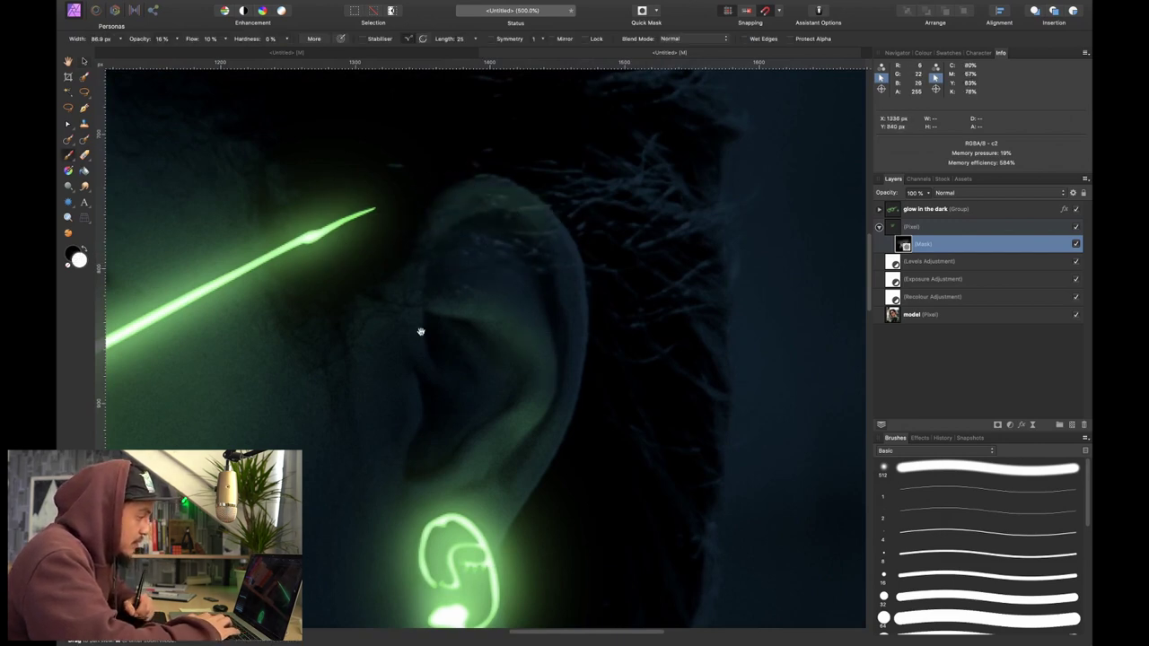
scroll(418, 329, "down", 2)
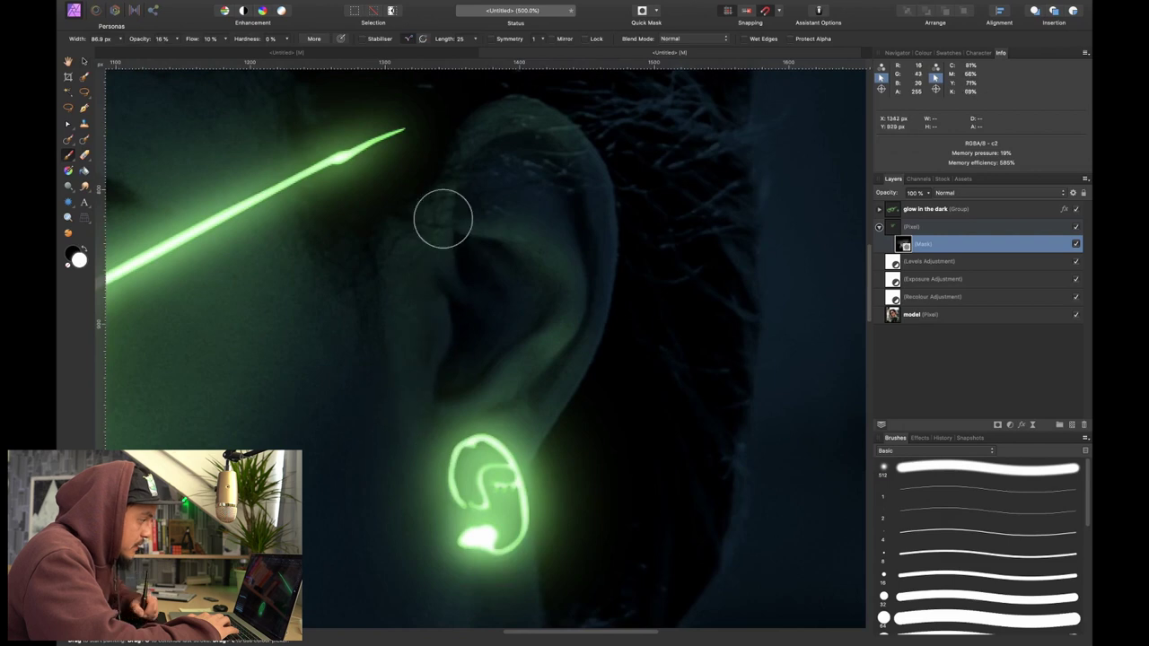
scroll(407, 413, "down", 2)
- Paint green light on the mask around the earring, over the jaw and upper neck, enlarging the brush to about 266 px
mouse_move(386, 140)
left_mouse_down()
mouse_move(428, 261)
mouse_move(451, 187)
left_mouse_up()
left_click_drag(465, 363, 435, 196)
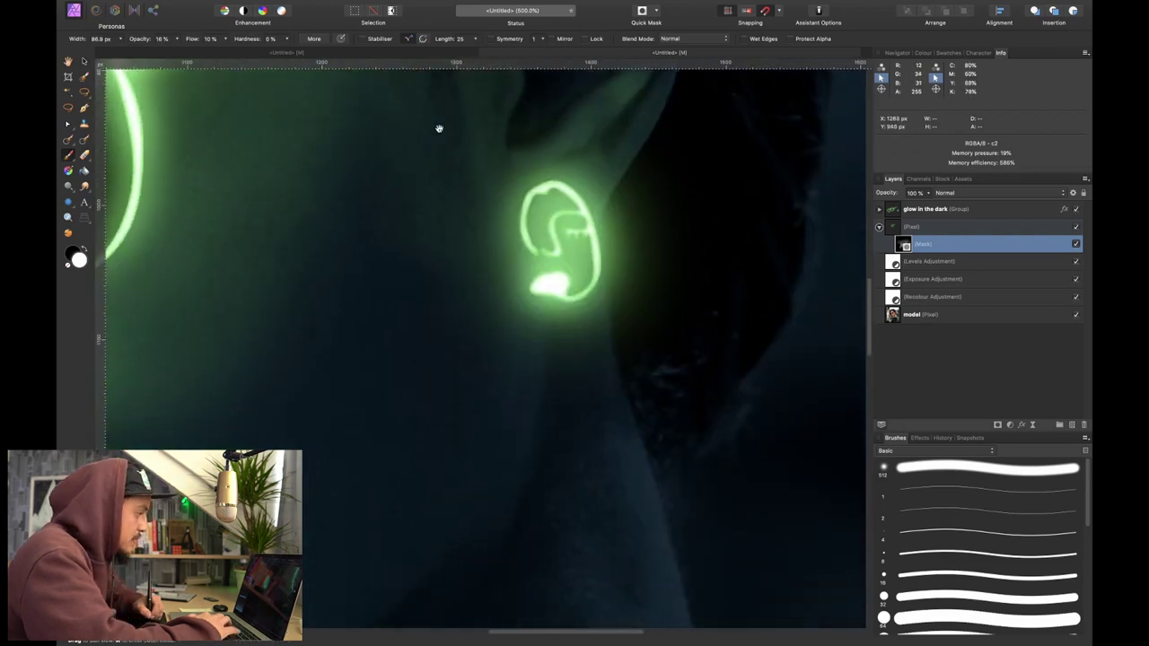
left_click_drag(462, 142, 467, 222)
left_click_drag(503, 368, 432, 179)
key("bracketright")
key("bracketright")
key("bracketright")
key("bracketright")
key("bracketright")
key("bracketright")
key("bracketright")
key("bracketright")
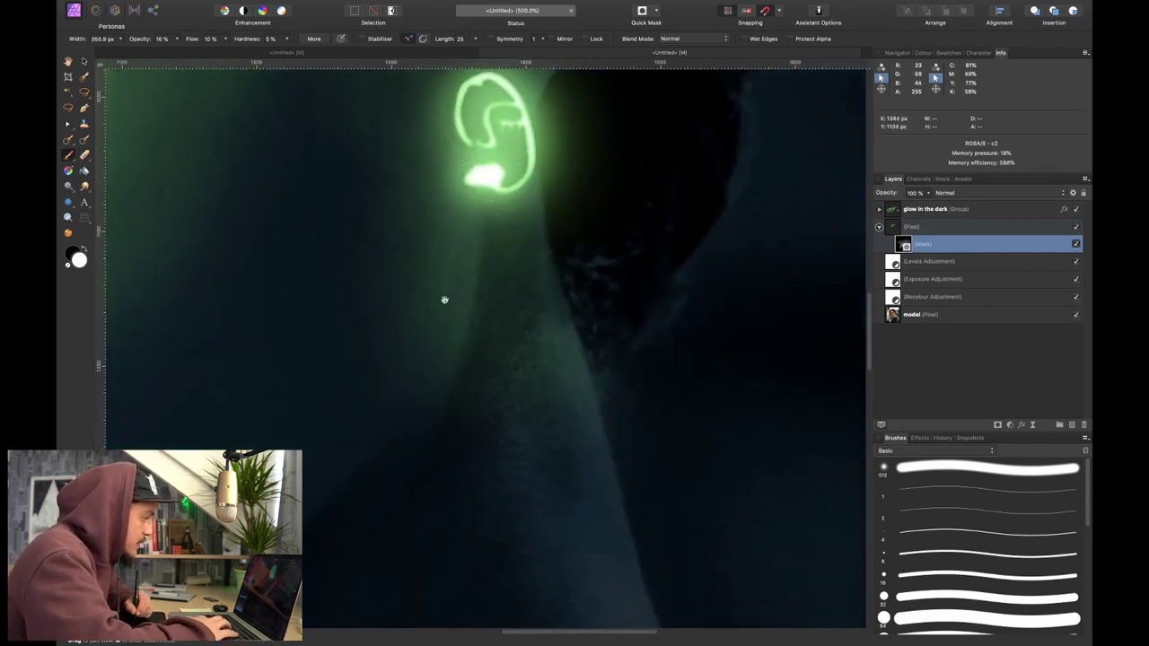
scroll(444, 300, "up", 3)
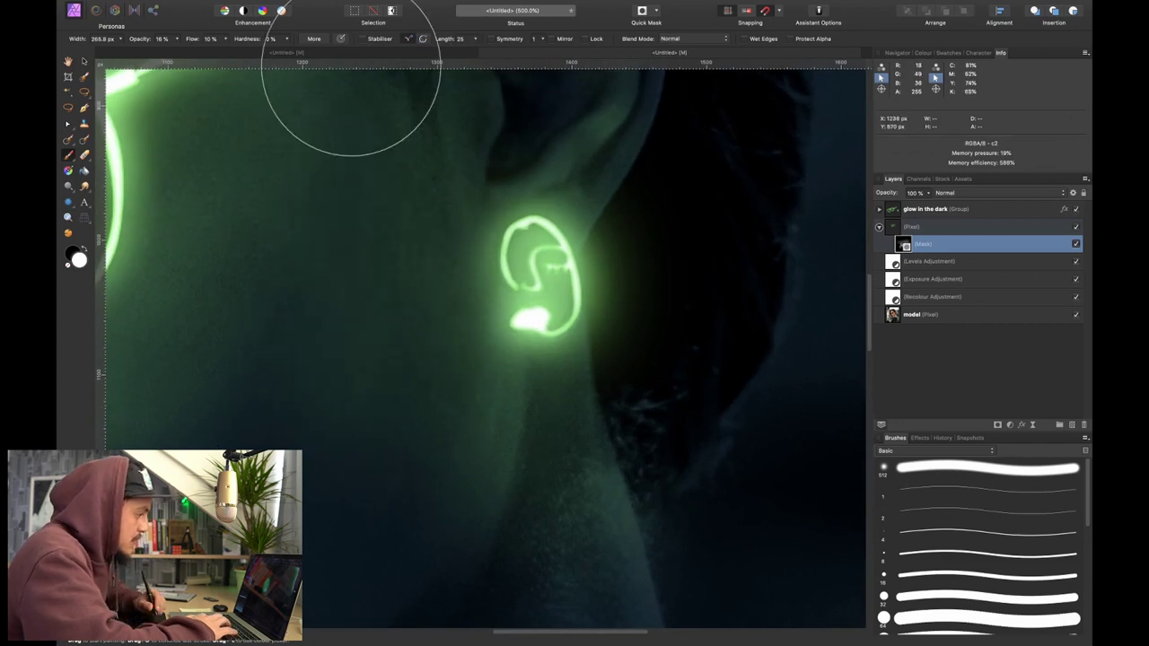
- Switch to black and soften the green light on the mask around the nose, using a brush about 118 px wide
key("super+0")
scroll(521, 328, "up", 3)
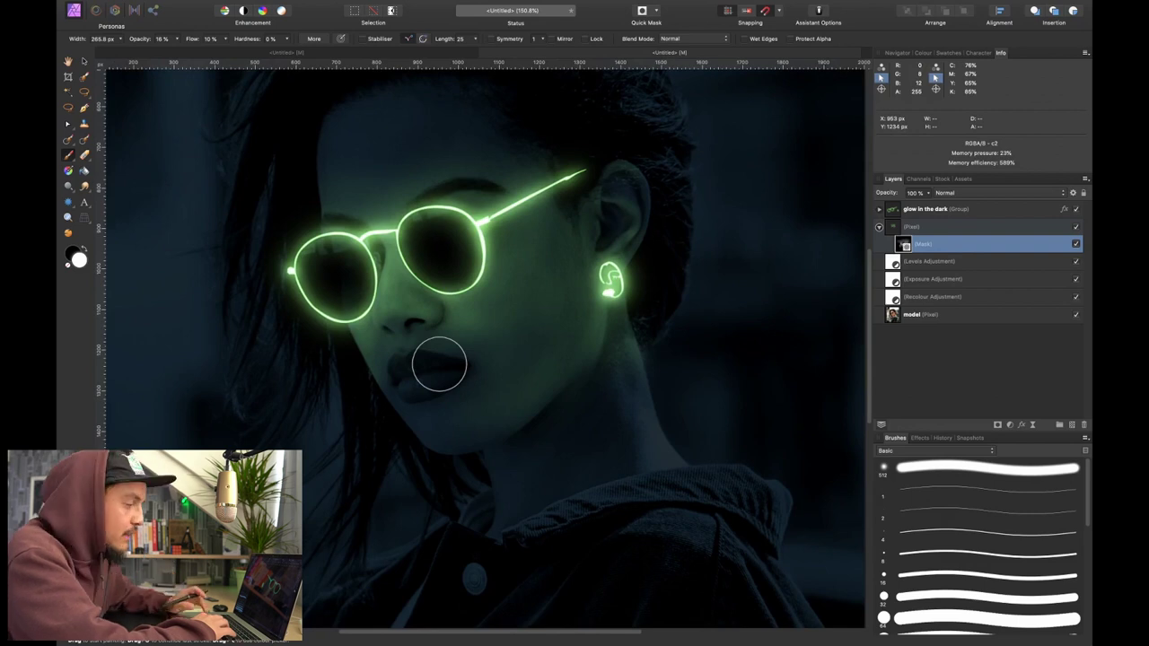
scroll(399, 301, "up", 5)
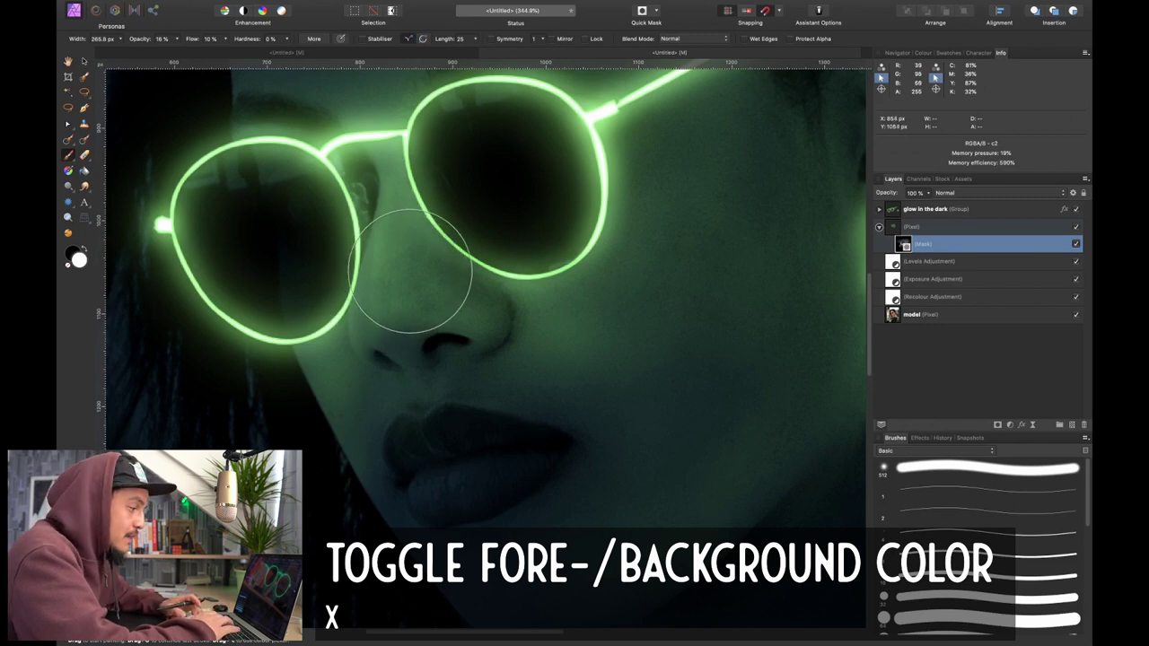
key("x")
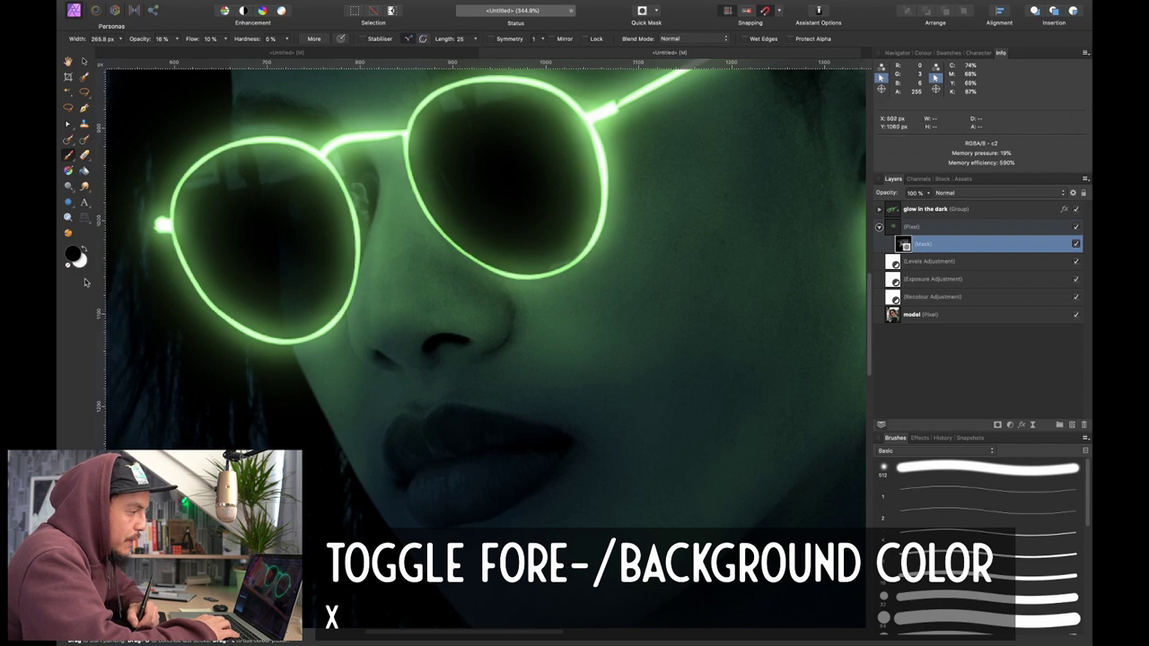
key("bracketleft")
key("bracketleft")
key("bracketleft")
key("bracketleft")
key("bracketleft")
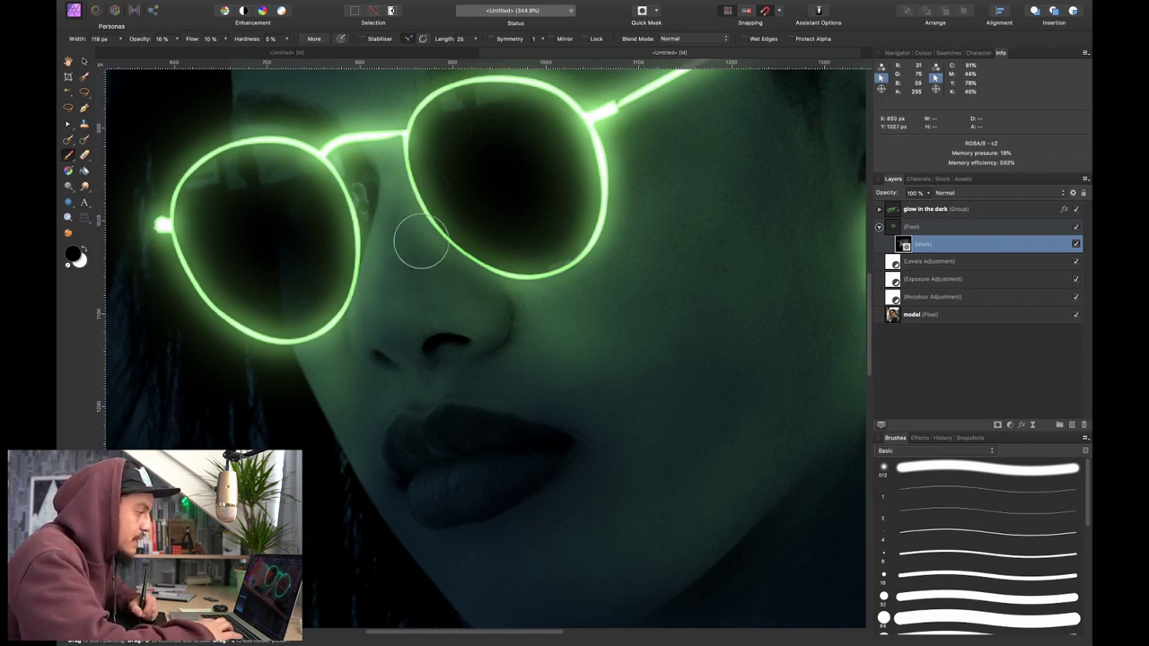
left_click_drag(417, 290, 401, 238)
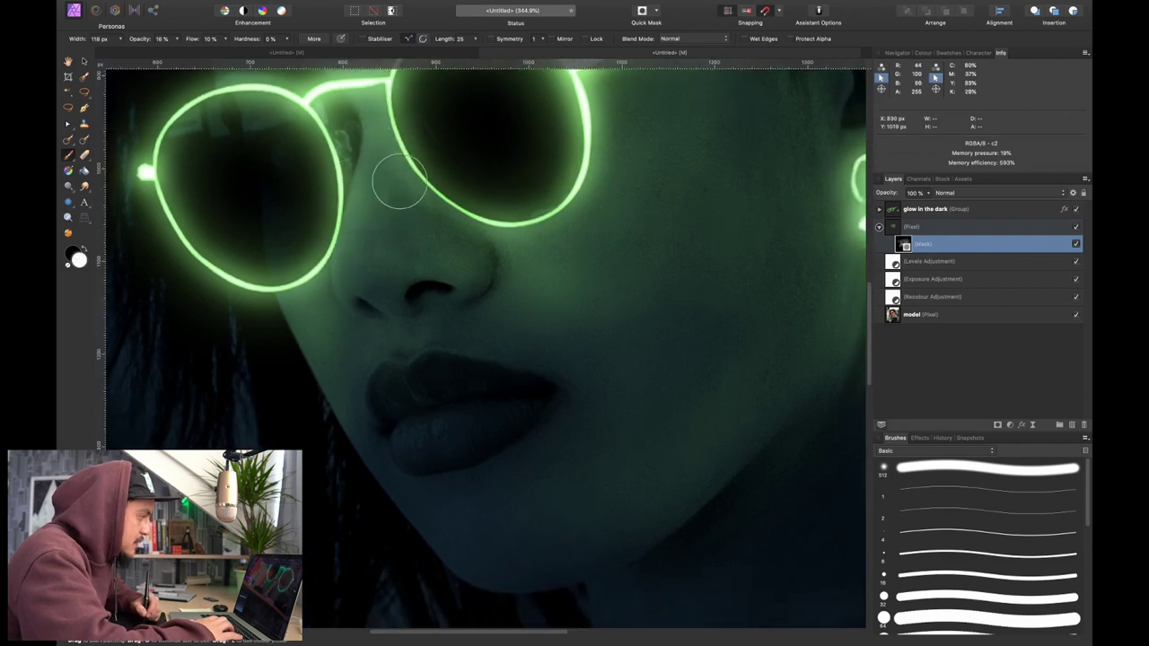
- Paint green light in white on the mask over the upper lip and adjacent cheek, using brush widths up to about 146 px
key("super+0")
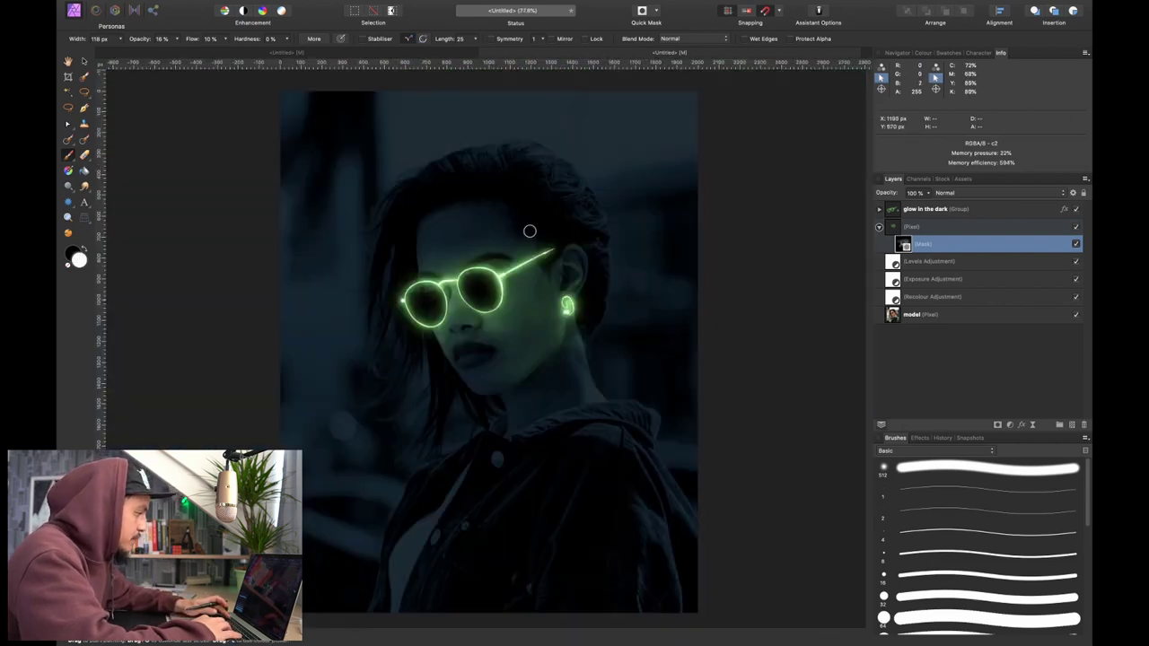
key("super+2")
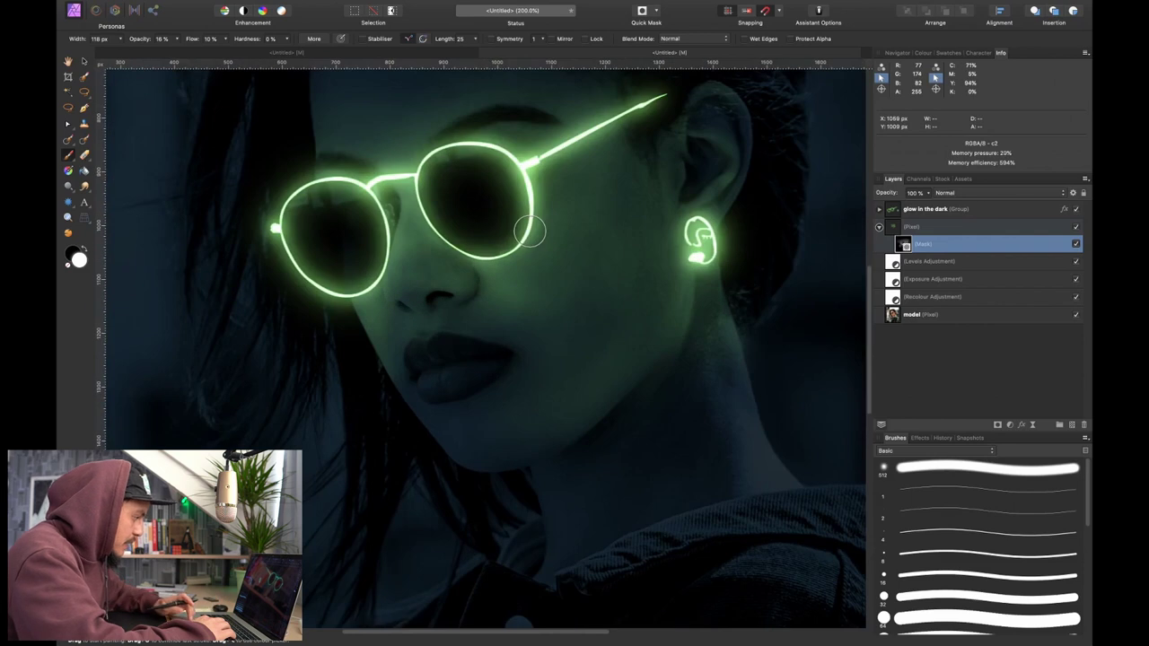
scroll(450, 365, "up", 5)
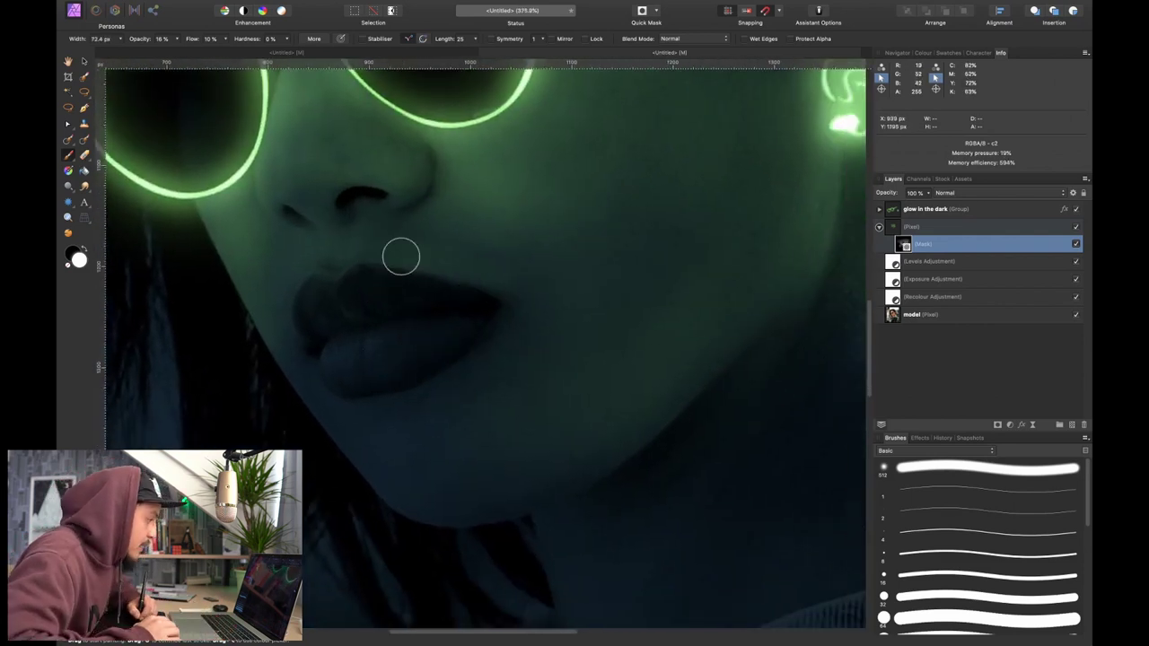
key("bracketright")
key("bracketright")
key("bracketright")
key("bracketright")
key("bracketright")
key("bracketright")
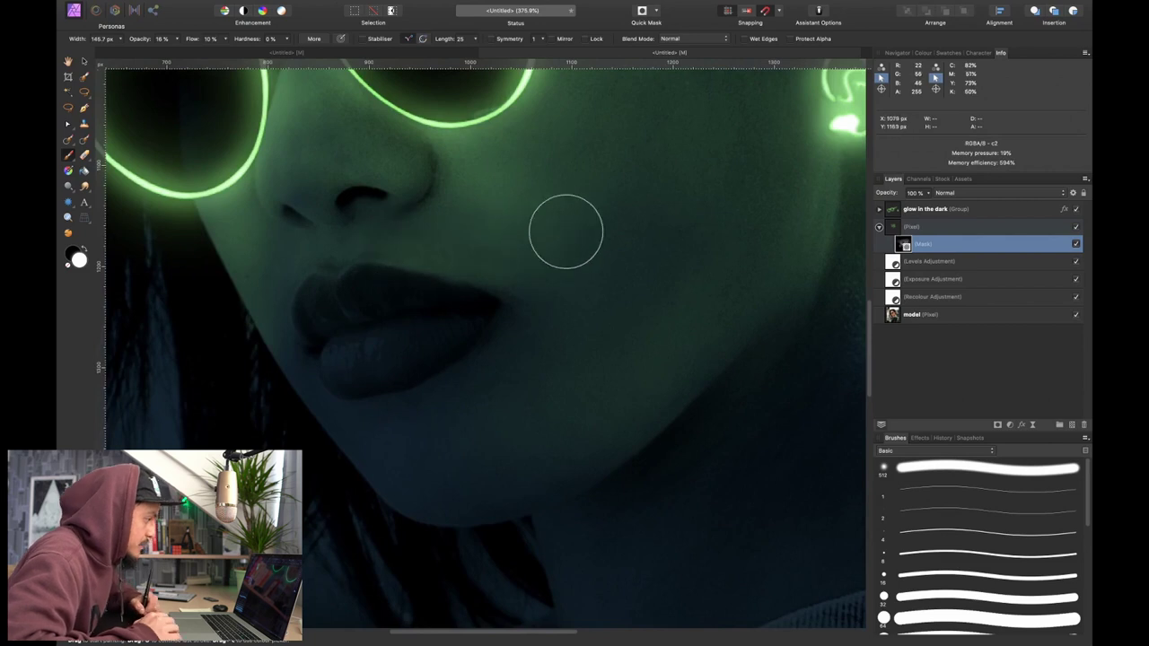
key("bracketleft")
key("bracketleft")
left_click_drag(647, 250, 555, 356)
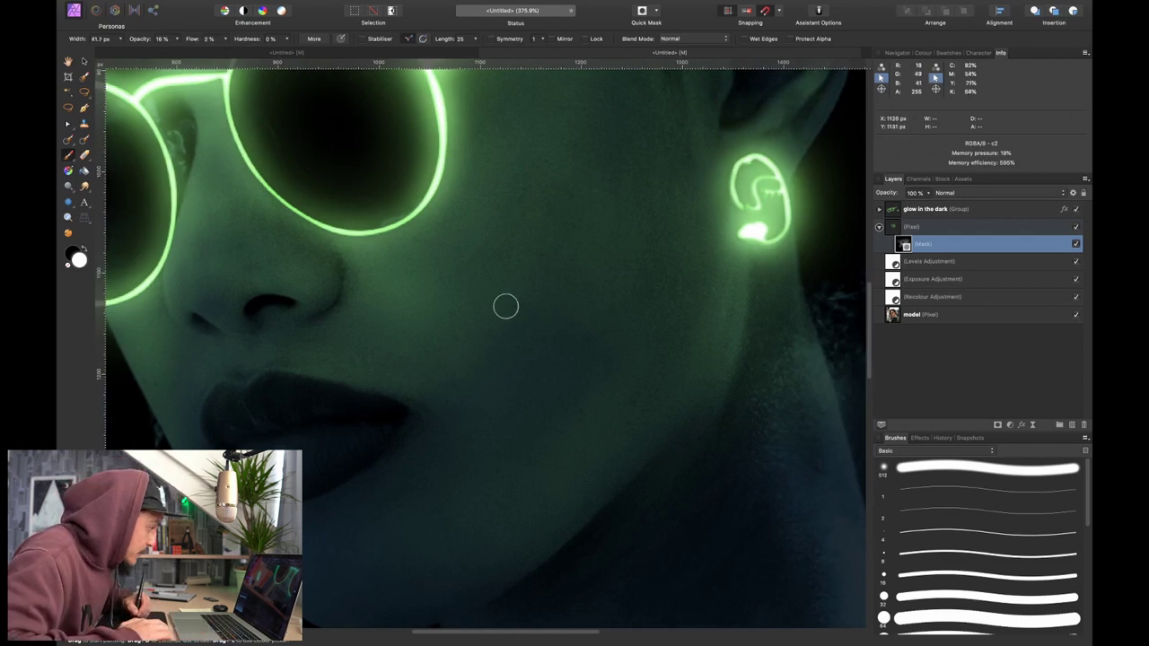
- Build up faint green light on the mask across the lower cheek, using 2% flow and a brush about 283 px wide
key("bracketright")
key("bracketright")
key("bracketright")
key("bracketright")
key("bracketright")
key("bracketright")
key("bracketright")
key("bracketright")
key("bracketright")
key("bracketright")
key("bracketright")
key("bracketright")
key("bracketright")
key("bracketright")
key("bracketright")
key("bracketright")
key("bracketright")
key("bracketright")
key("bracketleft")
key("bracketleft")
key("bracketleft")
key("bracketleft")
key("bracketleft")
key("bracketleft")
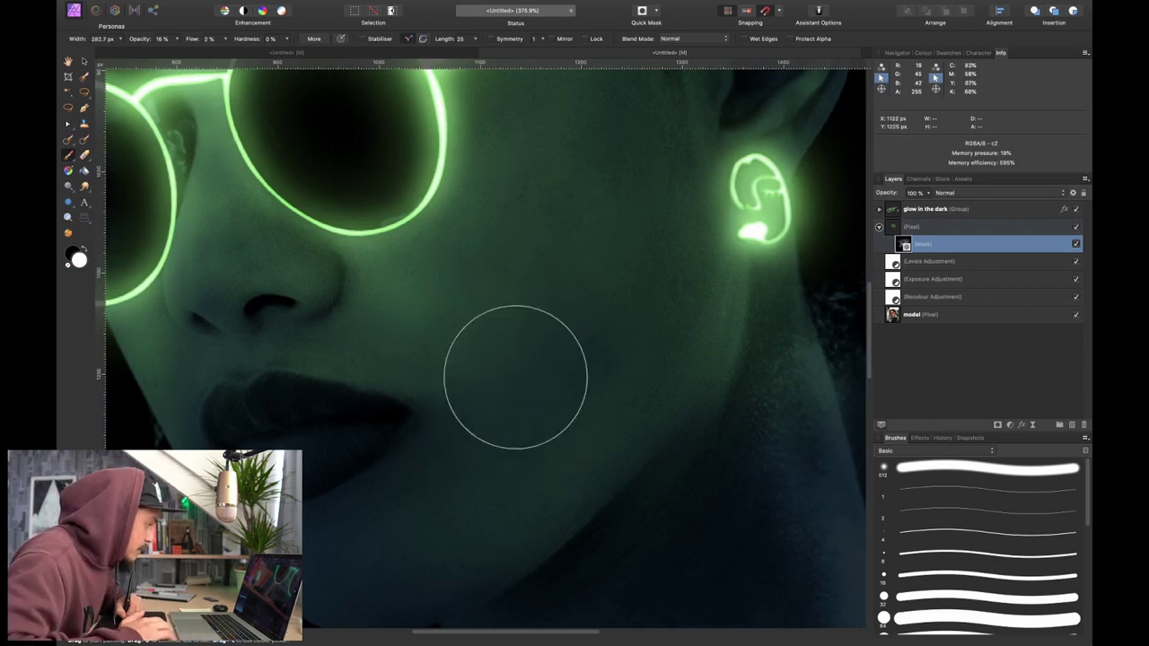
- Paint faint green light on the mask over the chin, reducing the brush to about 135 px
scroll(629, 225, "down", 5)
scroll(628, 225, "left", 2)
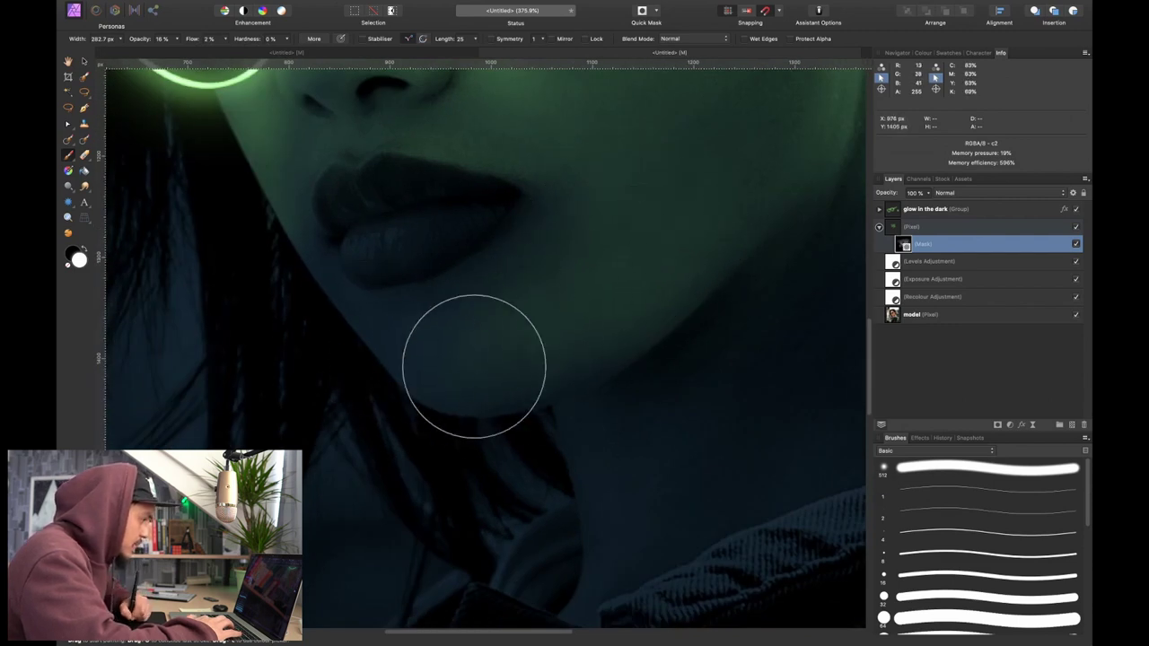
key("bracketleft")
key("bracketleft")
key("bracketleft")
key("bracketleft")
key("bracketleft")
key("bracketleft")
key("bracketleft")
key("super+0")
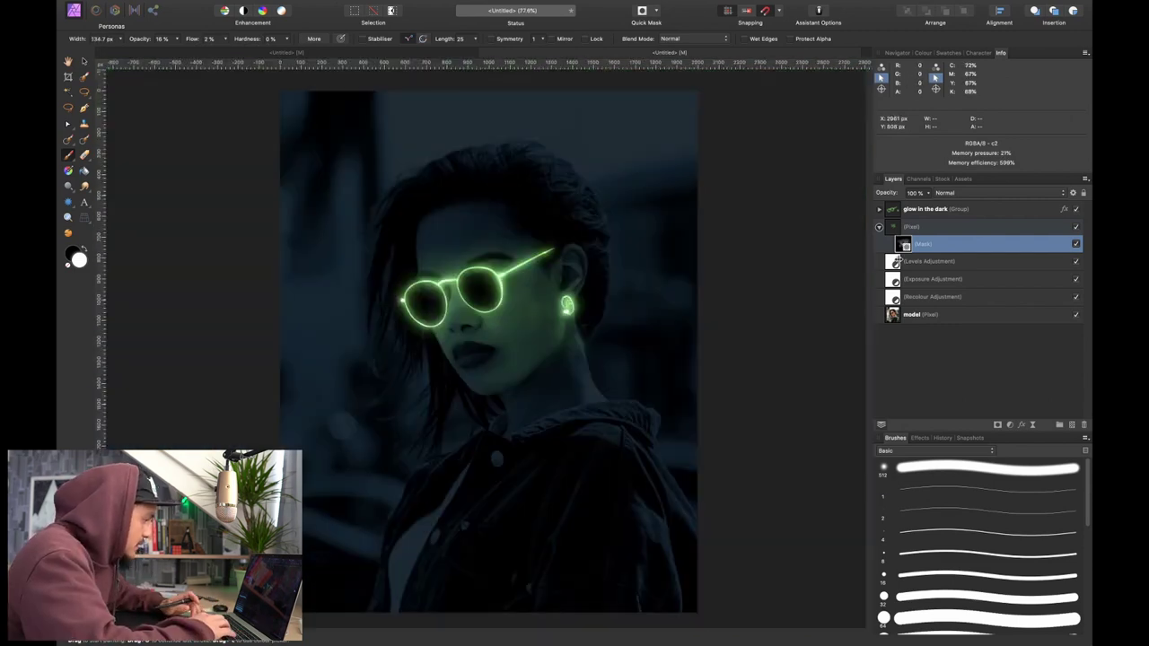
scroll(427, 377, "up", 4)
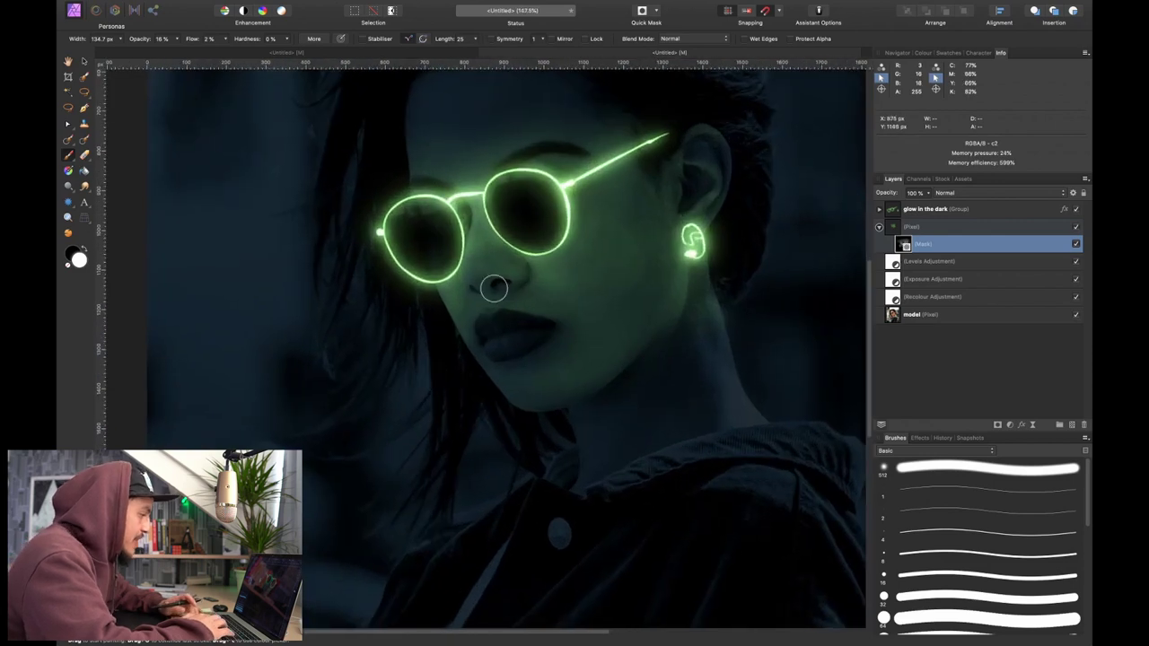
scroll(529, 290, "right", 3)
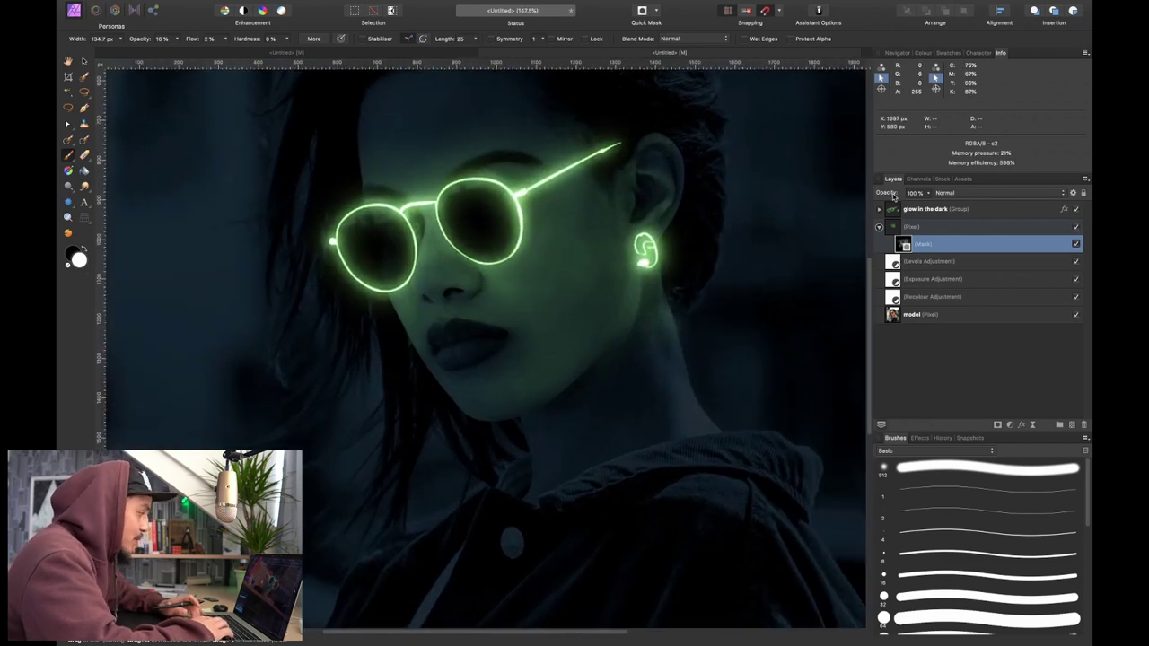
- Try the green light pixel layer at about 53% opacity and restore it to 100%
left_click(917, 228)
left_click_drag(887, 193, 864, 199)
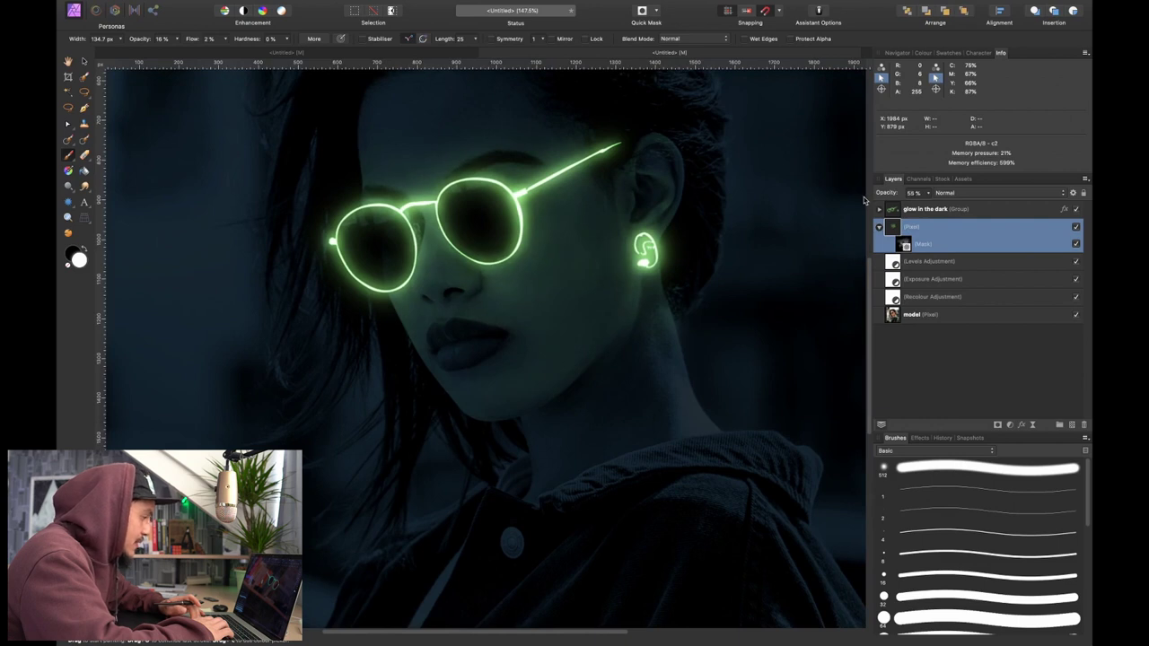
left_click_drag(871, 199, 973, 186)
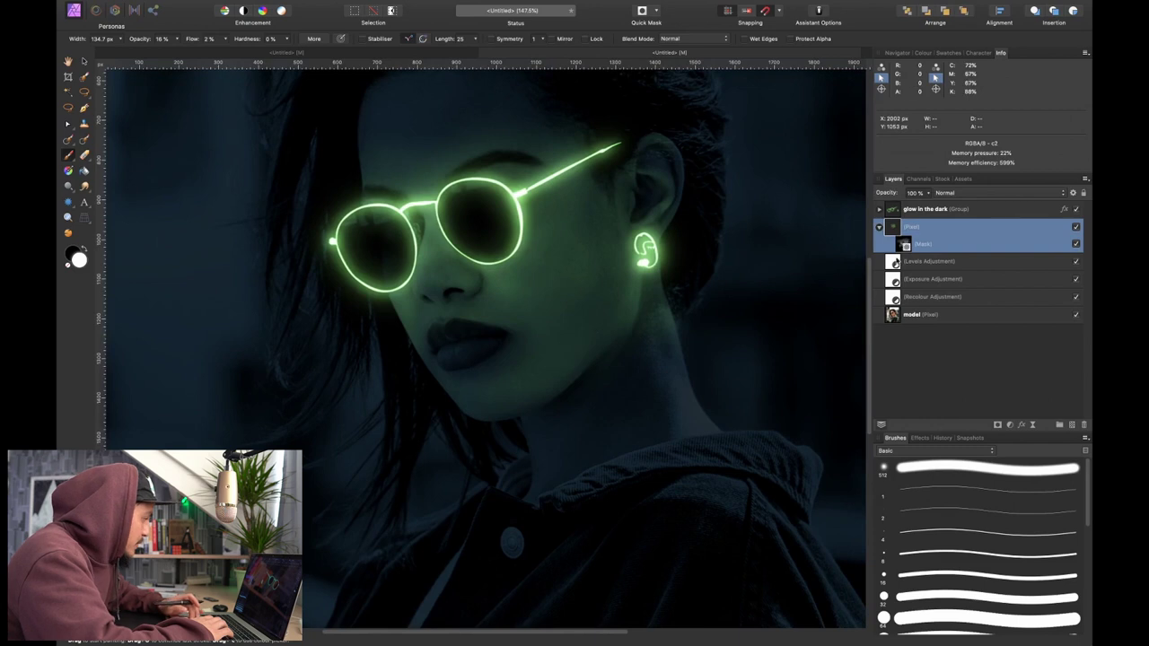
- Select the green light layer's mask again and paint faint light on the cheek below the outer lens, using a brush about 205 px wide
left_click(907, 245)
key("bracketright")
key("bracketright")
key("bracketright")
key("bracketright")
key("bracketright")
key("bracketright")
key("bracketright")
key("bracketright")
key("bracketright")
key("bracketright")
key("bracketright")
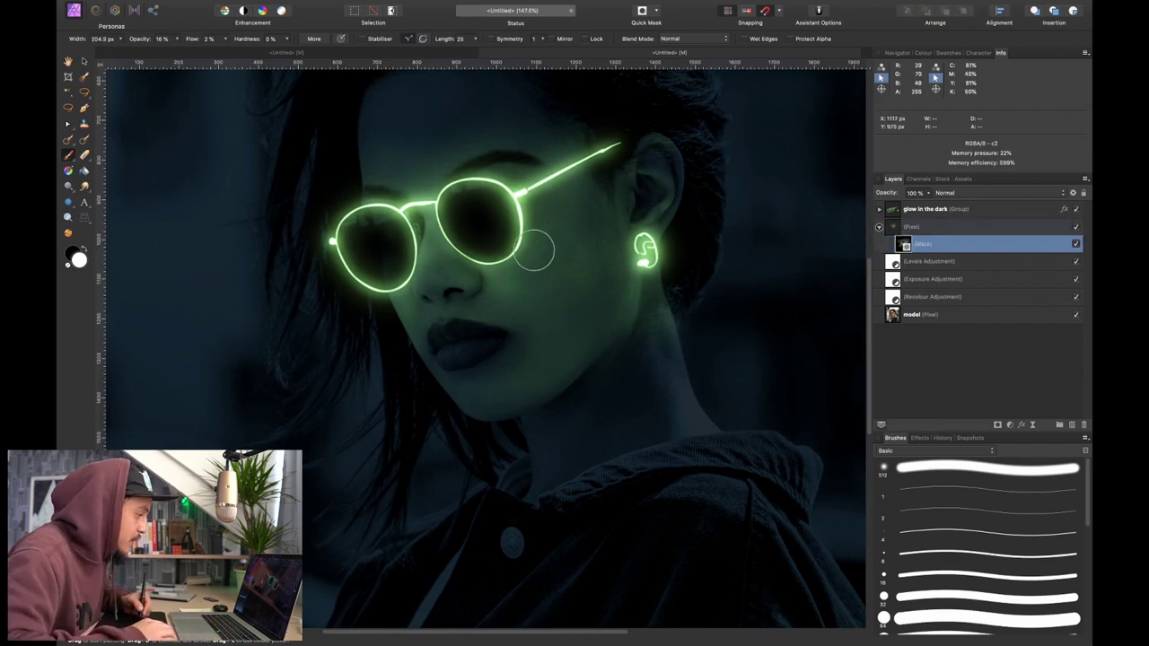
key("bracketleft")
key("bracketleft")
key("bracketleft")
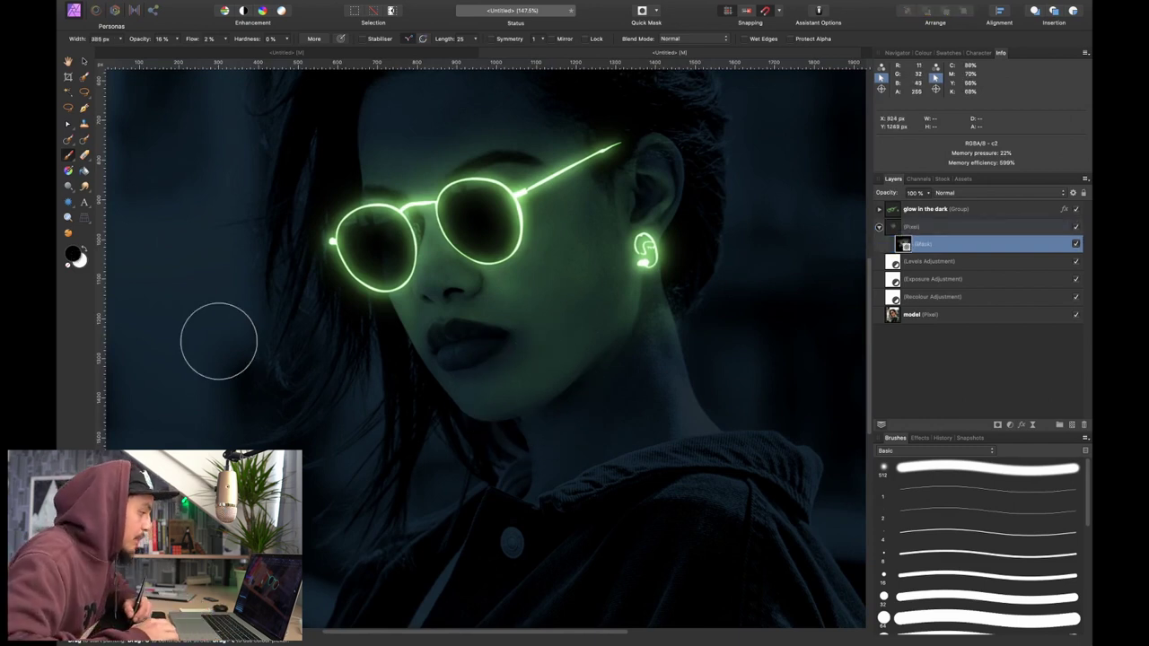
- Switch to black and fade the green light on the mask around the mouth, chin and jaw, enlarging the brush to about 757 px
key("x")
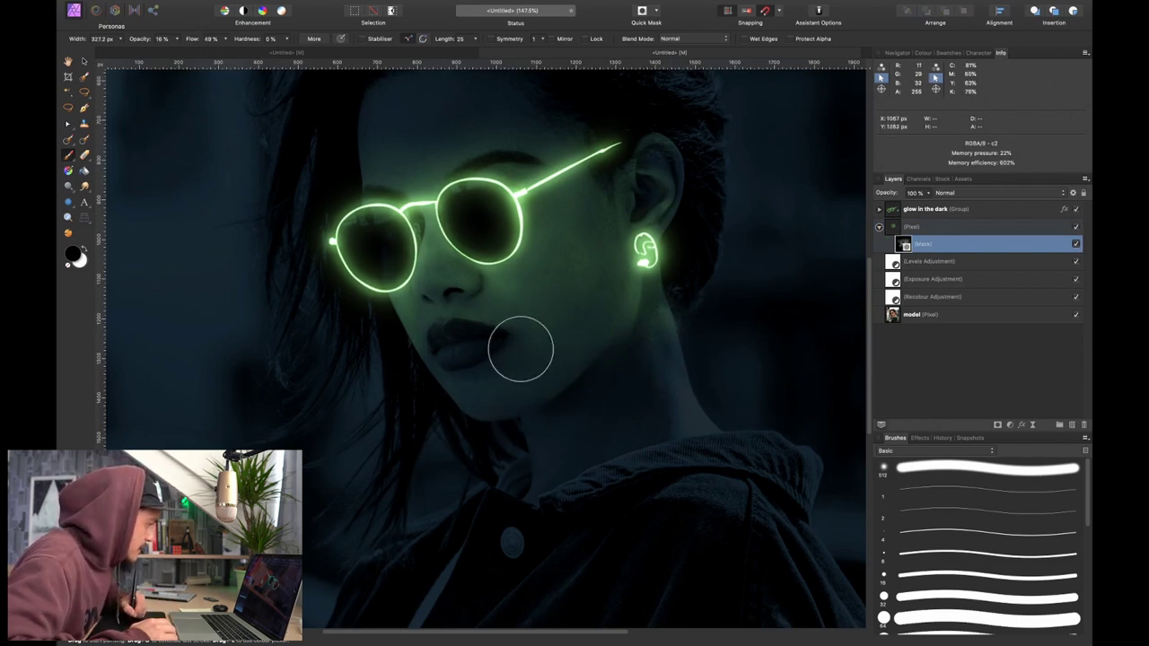
key("]")
key("]")
key("]")
key("]")
key("]")
key("]")
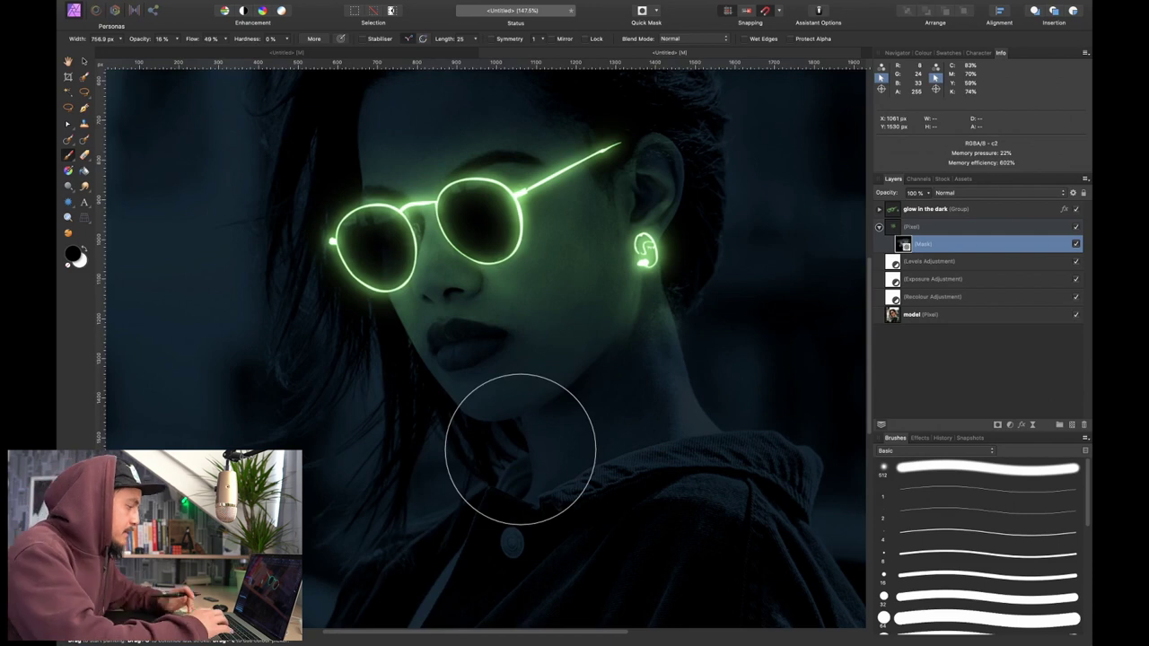
- Paint faint green light in white on the mask over the forehead and temple, using 4% flow and a brush up to about 511 px
scroll(521, 449, "up", 3)
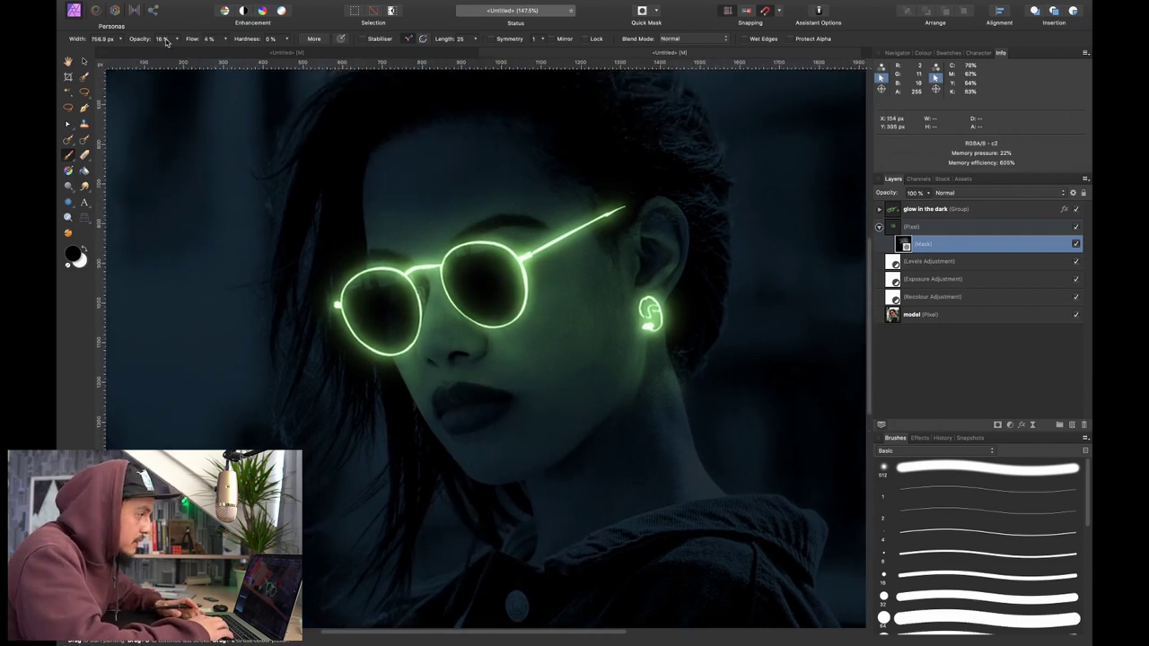
key("bracketleft")
key("bracketleft")
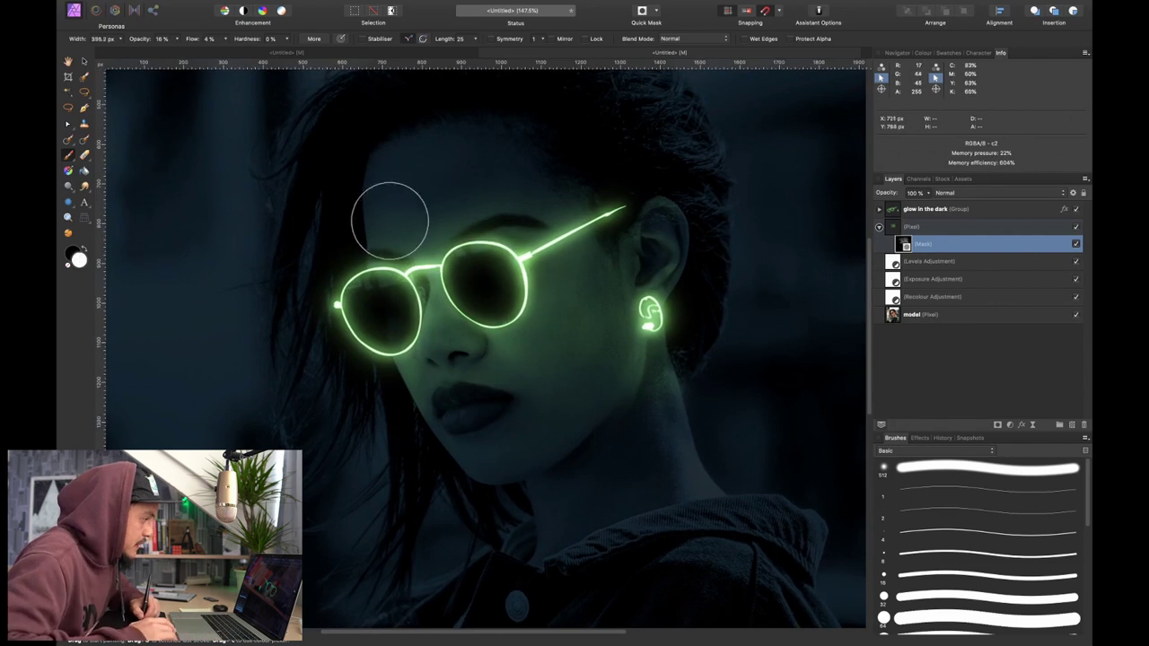
key("bracketright")
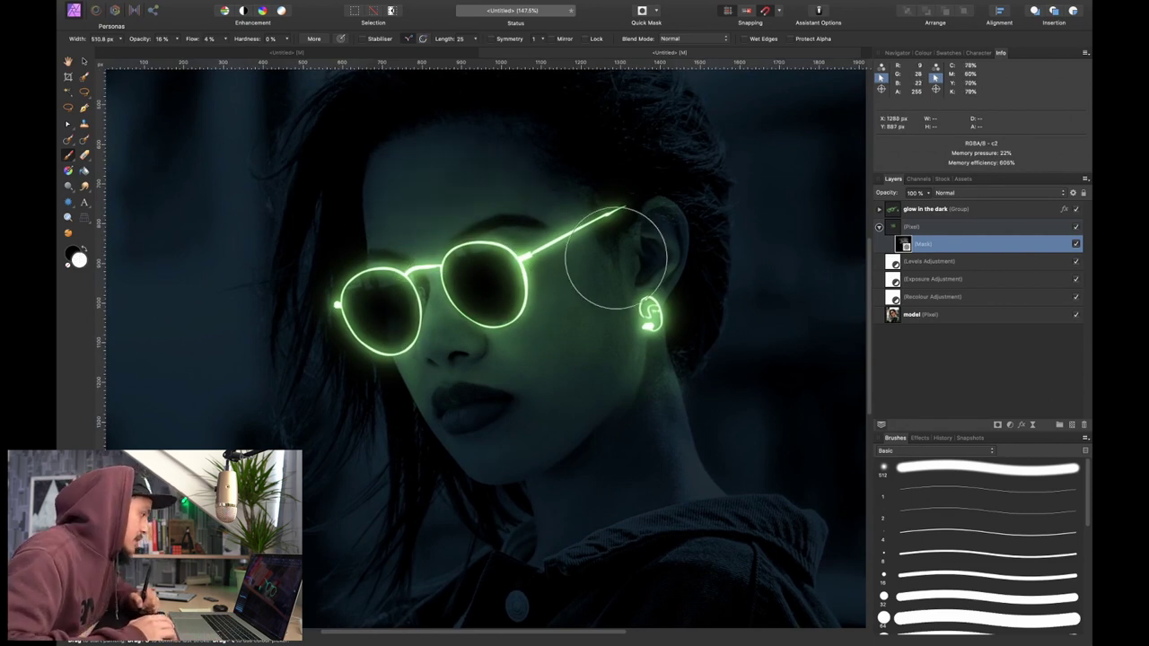
key("bracketleft")
- Paint faint green light on the mask over the jacket collar, using a brush about 139 px wide
scroll(593, 349, "down", 5)
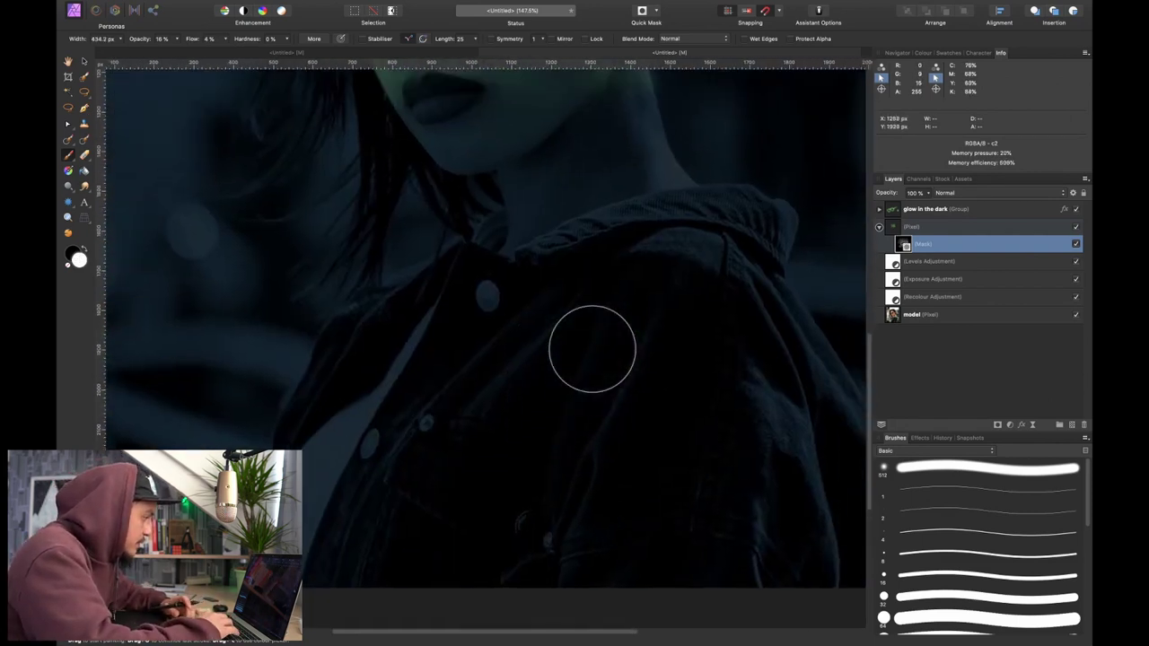
scroll(592, 349, "up", 5)
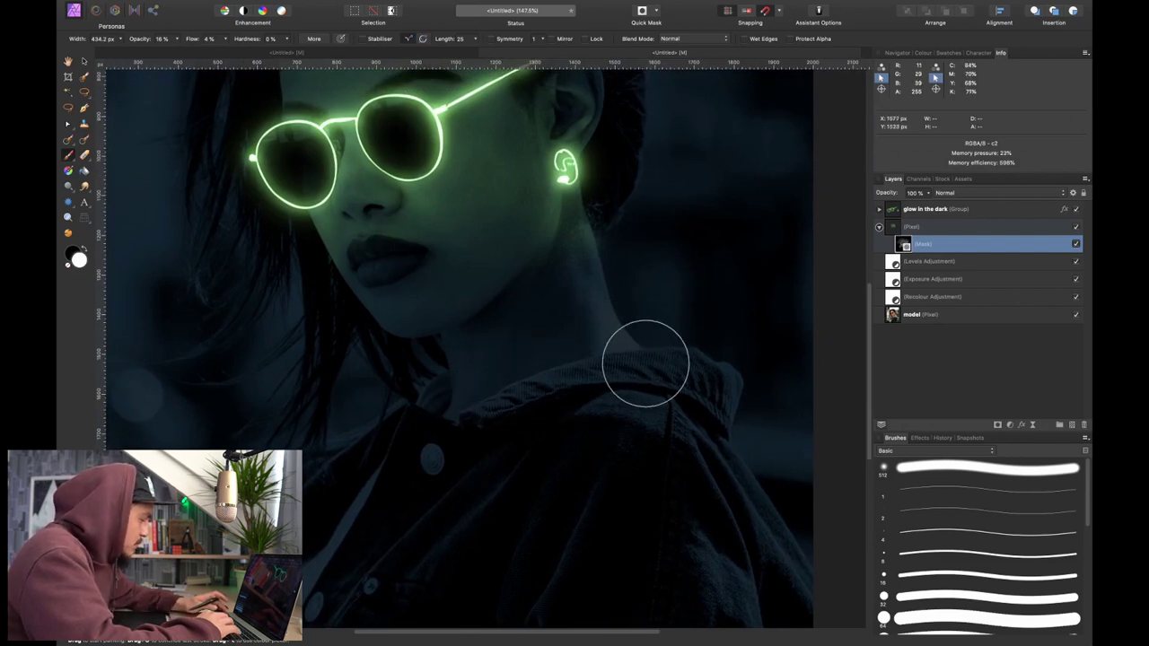
scroll(646, 364, "up", 1)
left_click_drag(590, 306, 523, 228)
key("super+plus")
key("super+plus")
key("bracketleft")
key("bracketleft")
key("bracketleft")
key("bracketleft")
key("bracketleft")
key("bracketleft")
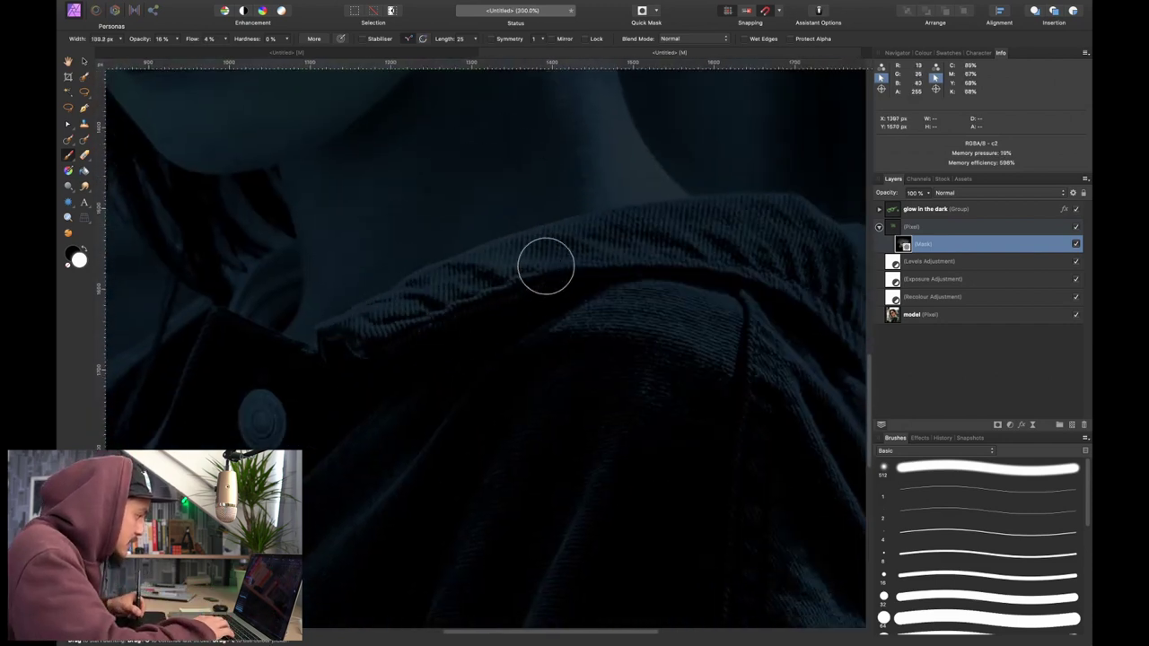
scroll(566, 260, "right", 5)
mouse_move(497, 279)
left_mouse_down()
mouse_move(381, 289)
mouse_move(680, 258)
mouse_move(368, 296)
mouse_move(422, 317)
mouse_move(696, 260)
mouse_move(410, 324)
left_mouse_up()
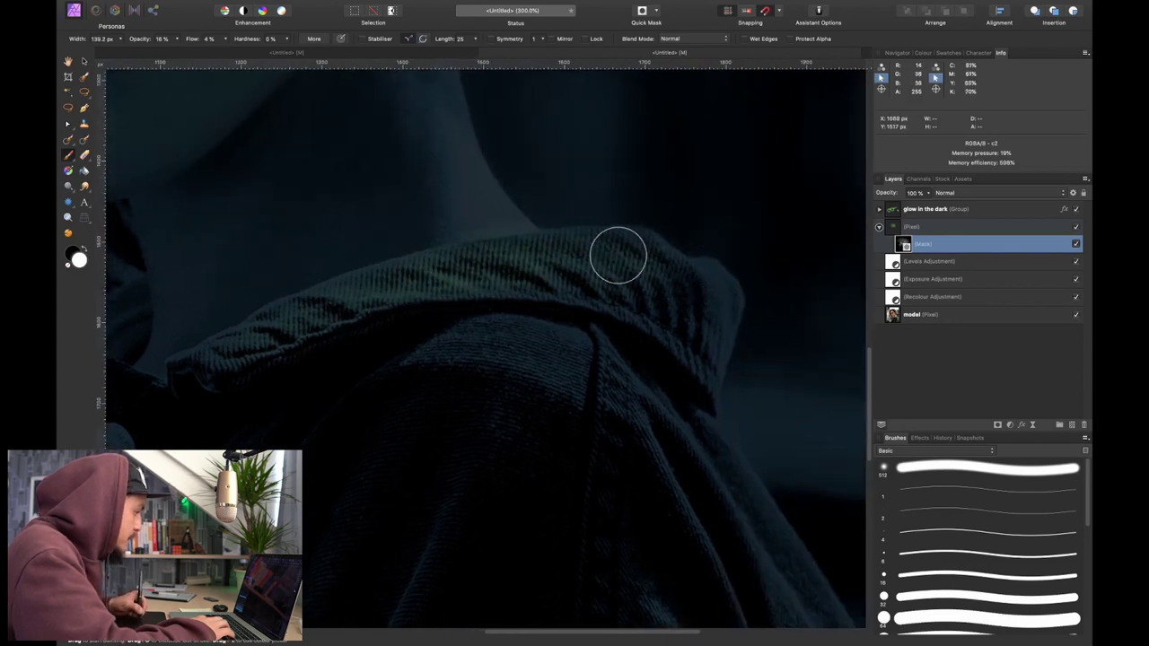
- Build up the green light along the jacket collar's ribbed surface on the mask, varying the brush between about 32 and 99 px
key("bracketleft")
key("bracketleft")
key("bracketleft")
key("bracketleft")
key("bracketleft")
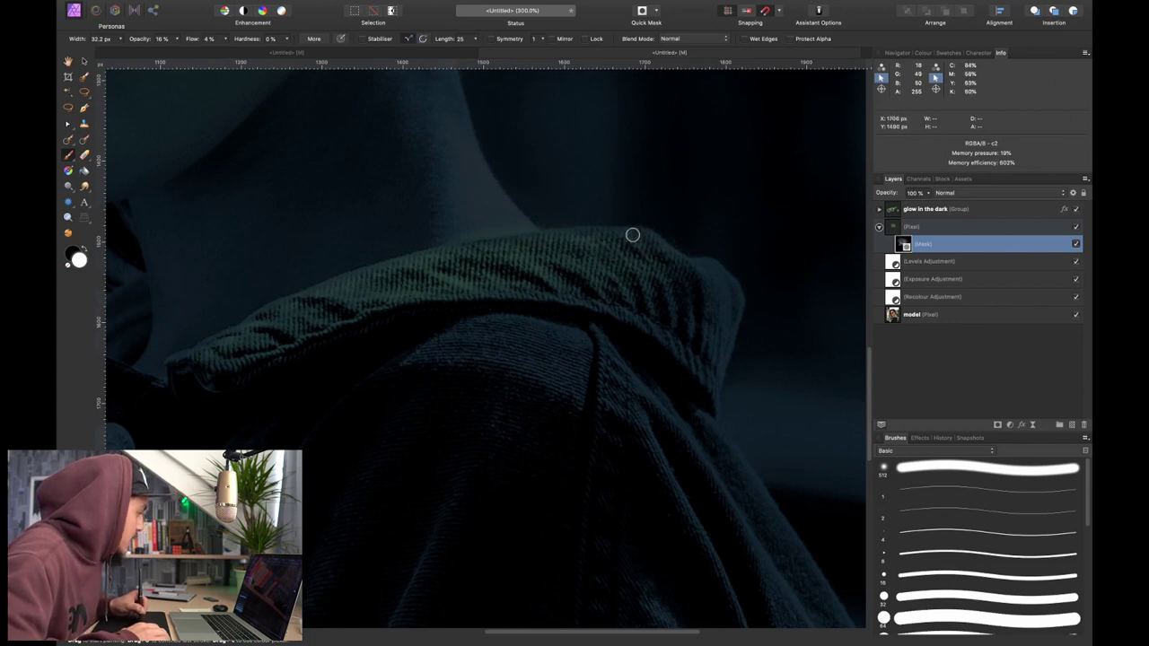
key("bracketright")
key("bracketright")
key("bracketright")
key("bracketright")
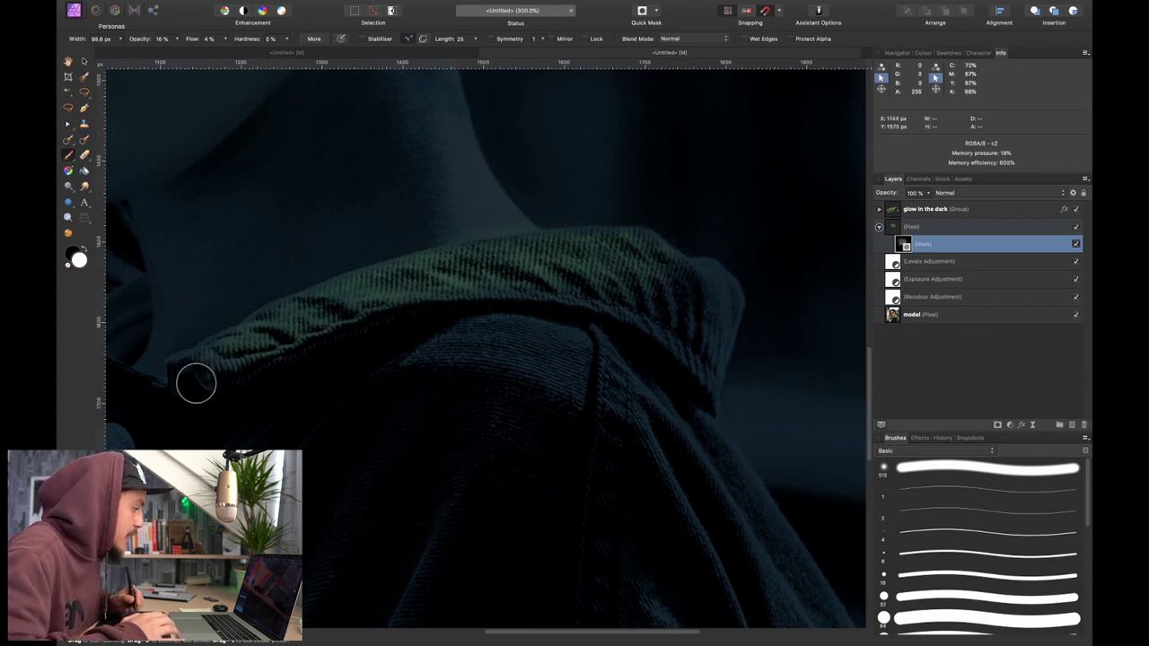
- Check the underlying composition range in the blend options of the green light layer
key("super+0")
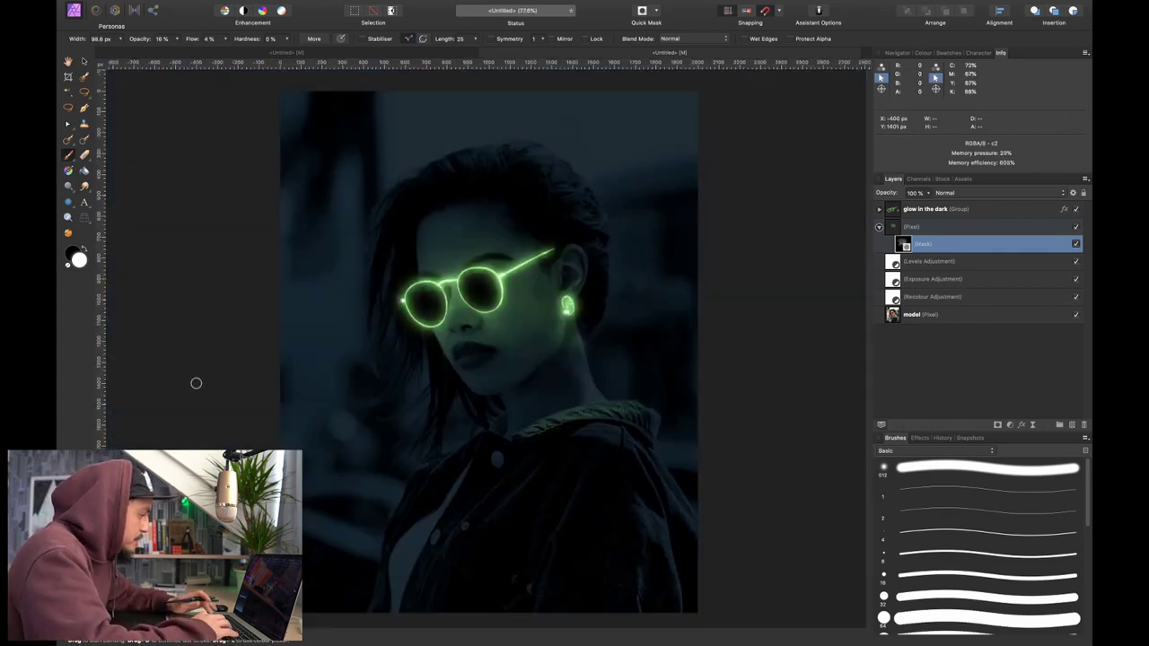
left_click(1073, 195)
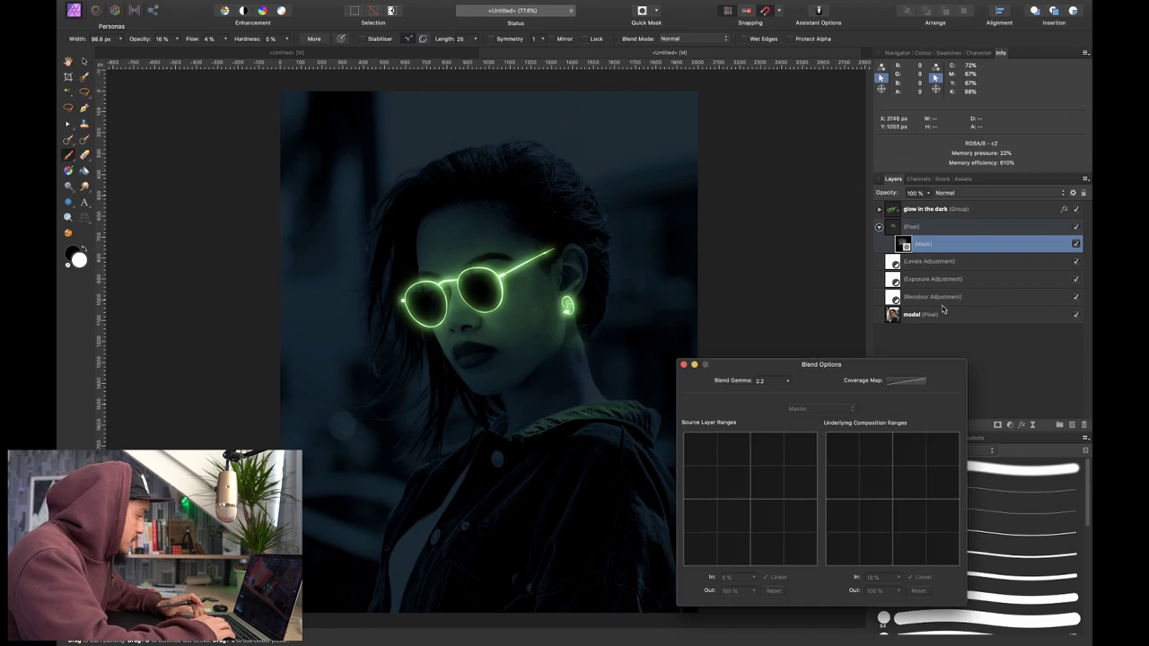
left_click(959, 229)
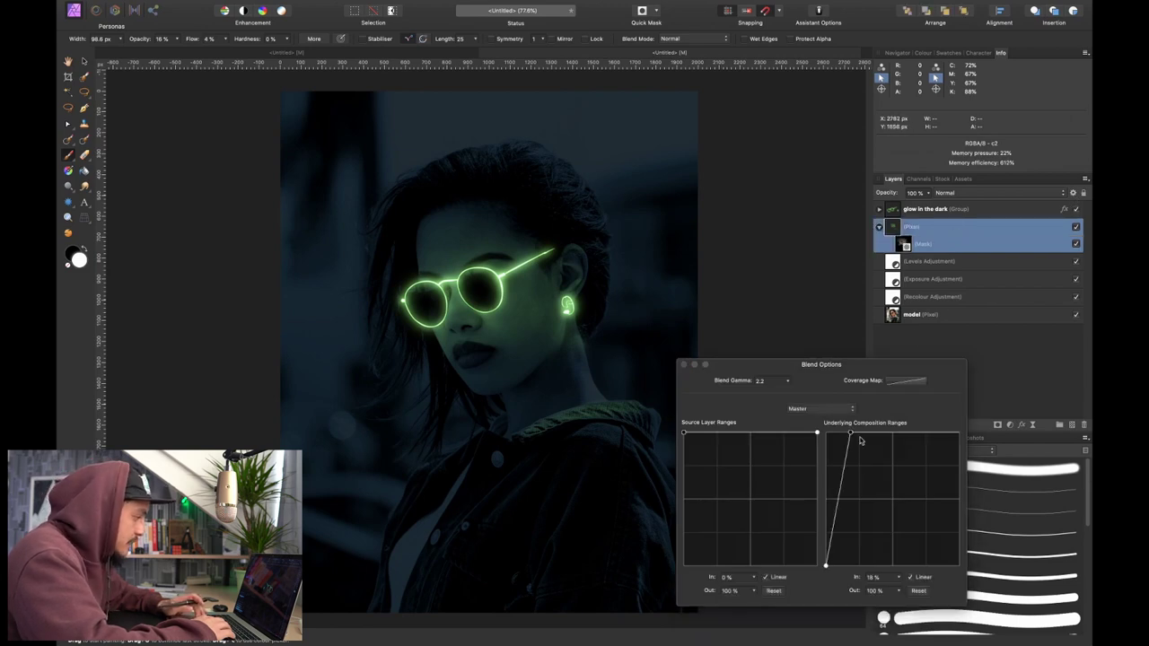
left_click(684, 366)
- Try a 100% output for the darkest tones in the green light layer's underlying blend range, and return it to 0%
scroll(585, 456, "up", 10)
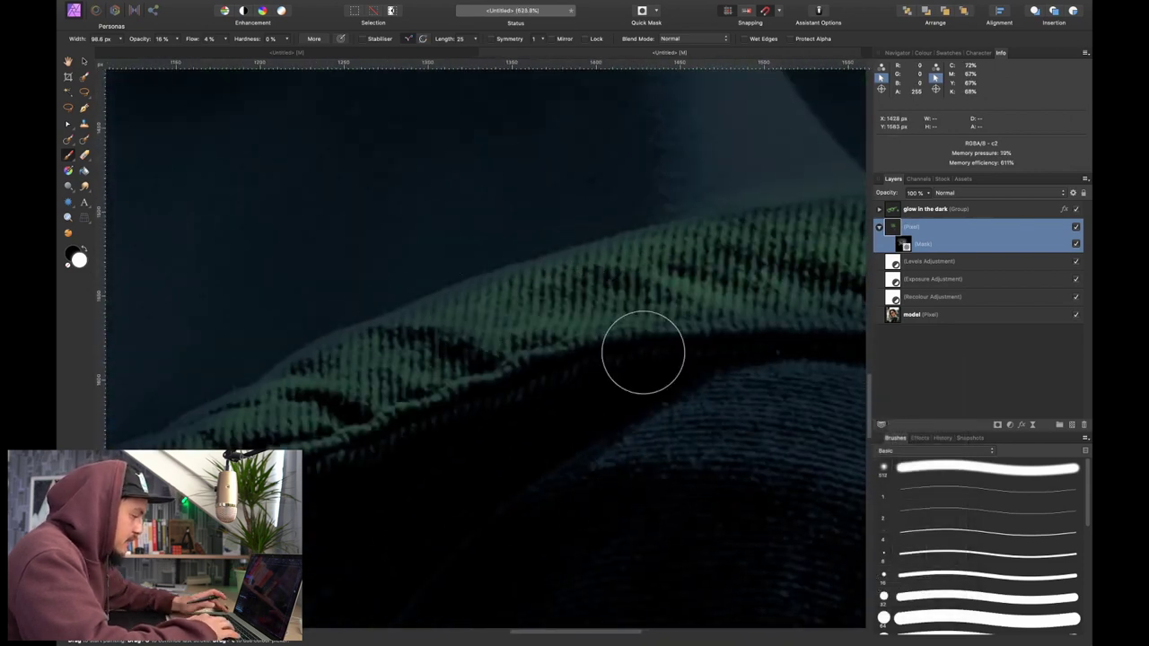
scroll(642, 353, "down", 2)
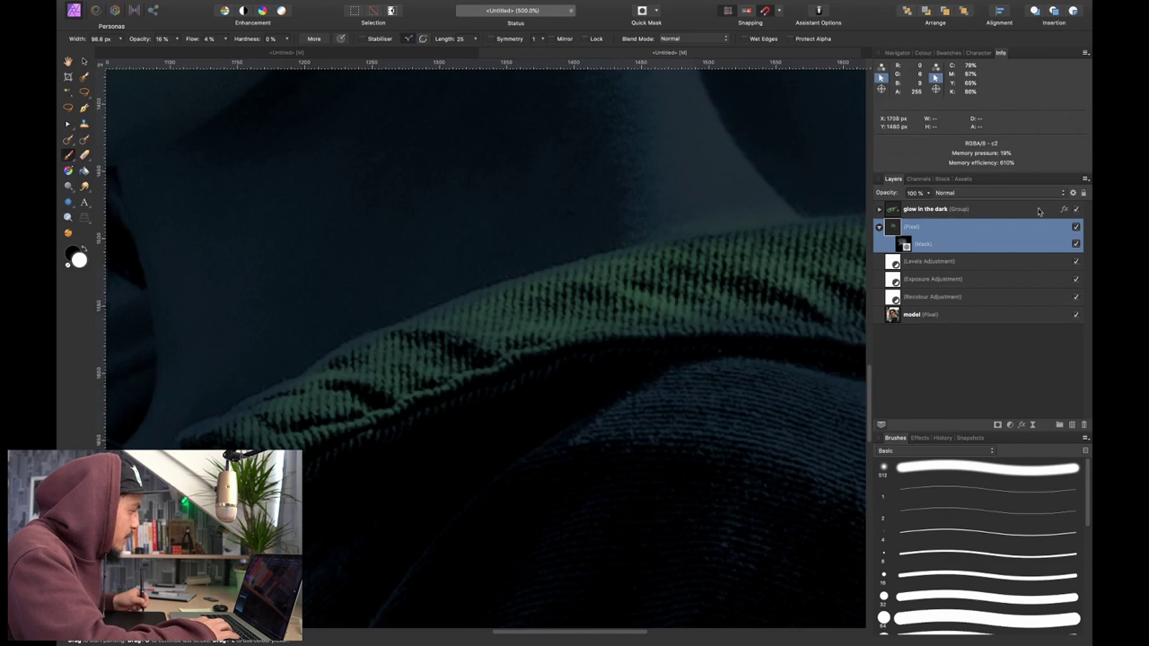
left_click(1074, 194)
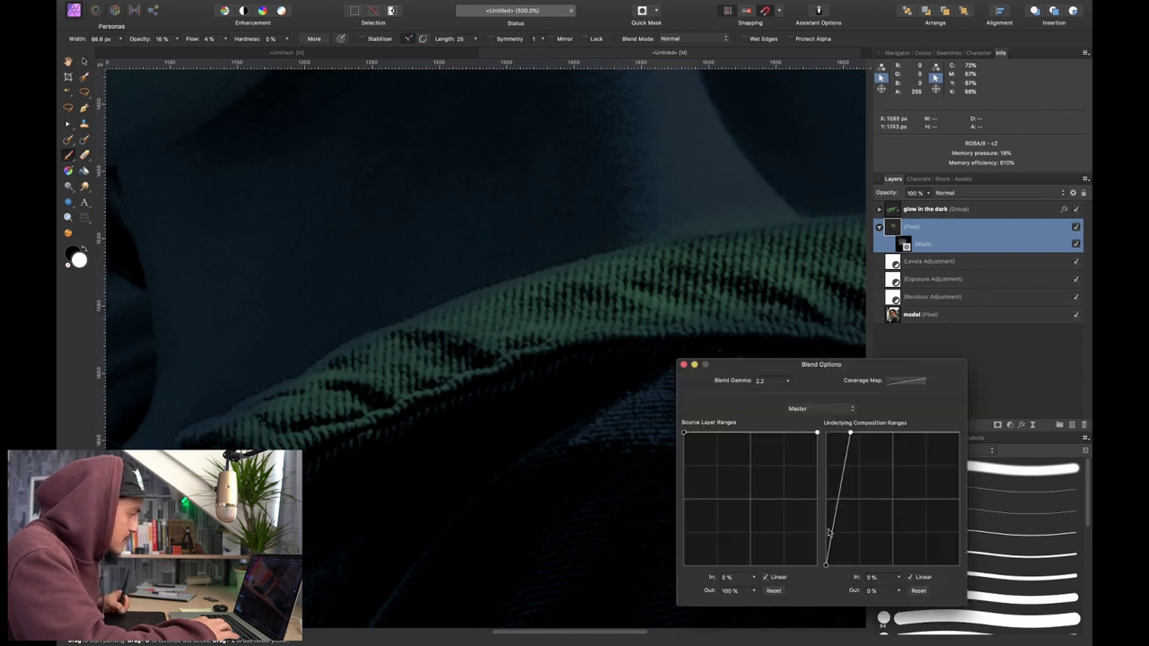
left_click_drag(829, 533, 824, 370)
scroll(614, 271, "right", 5)
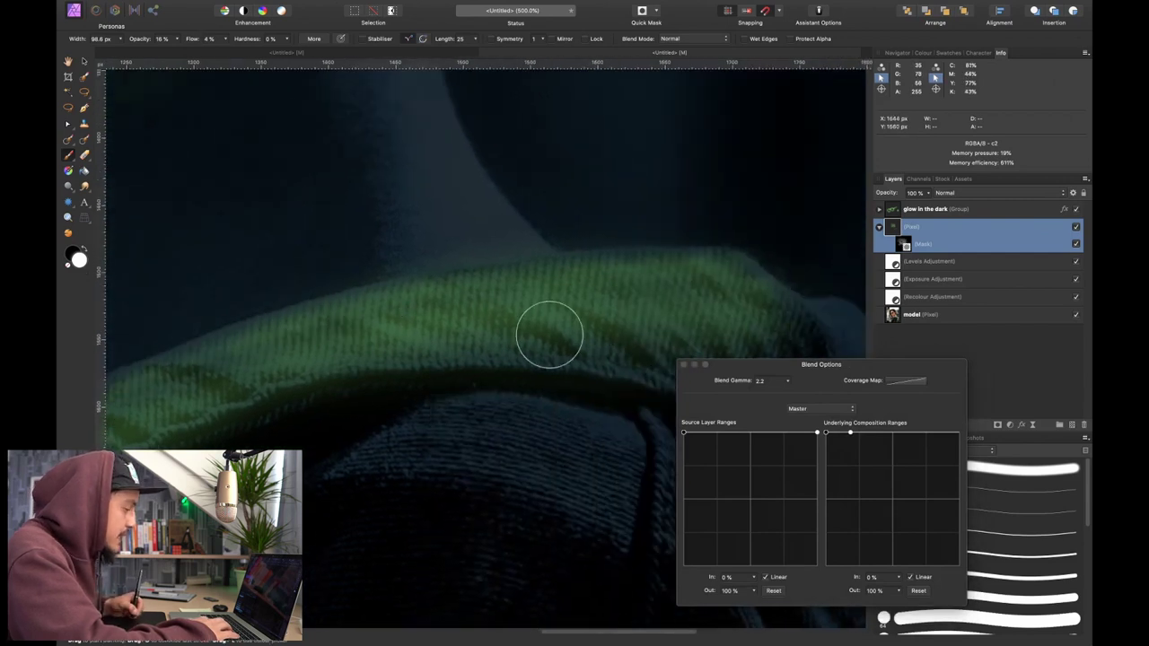
left_click(825, 435)
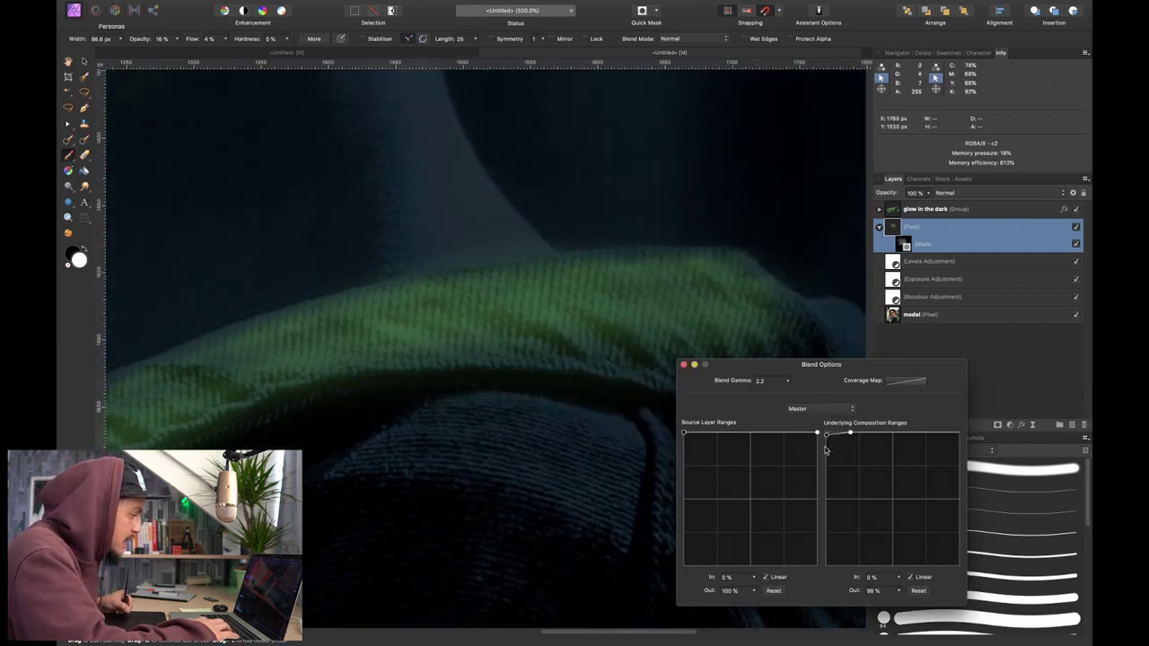
left_click_drag(826, 451, 826, 565)
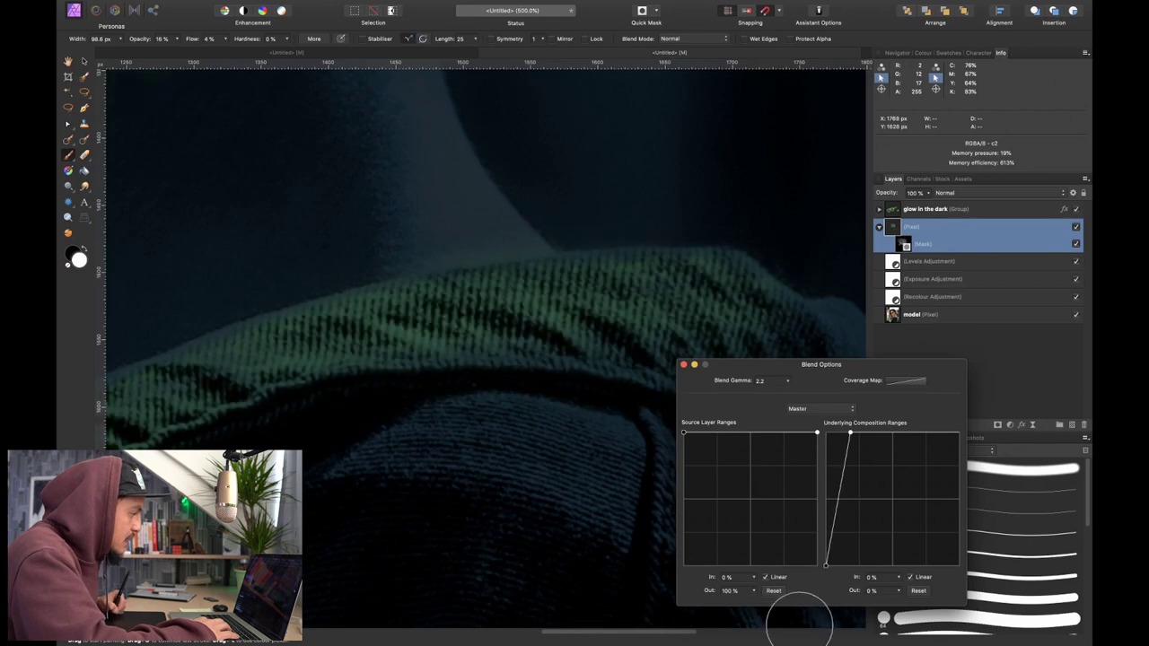
left_click(684, 364)
- Paint green light on the mask over the jacket's shoulder, the collar and the neck edge above it, using a brush about 258 px wide
key("super+minus")
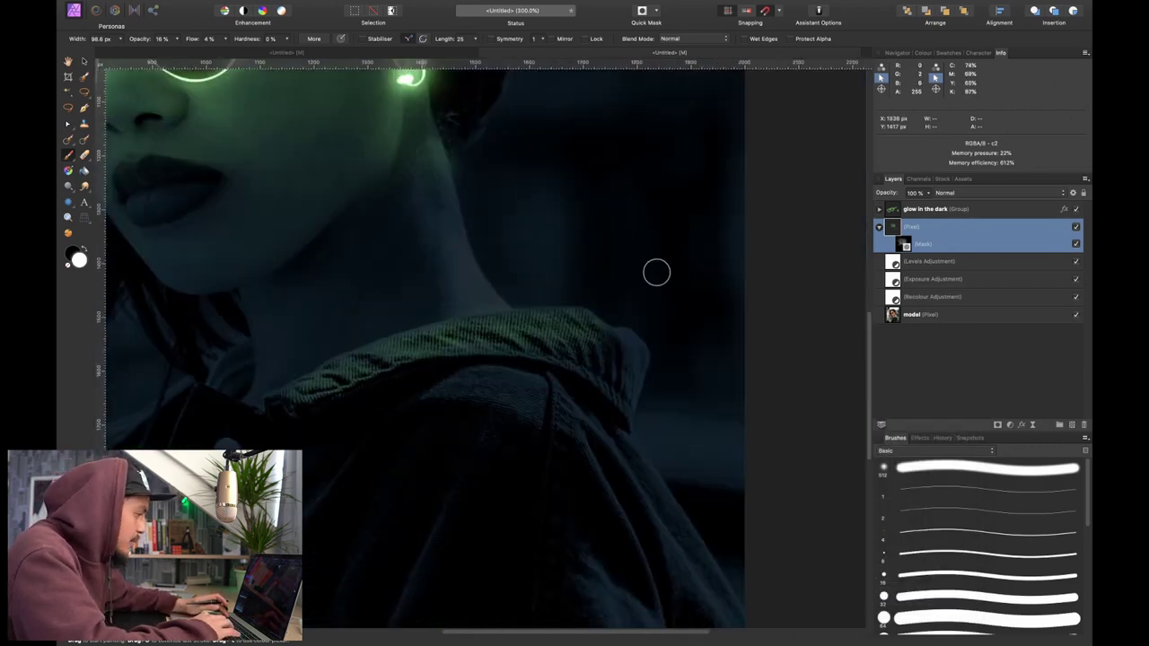
scroll(656, 272, "up", 5)
scroll(656, 272, "down", 3)
scroll(657, 272, "down", 2)
scroll(656, 272, "up", 2)
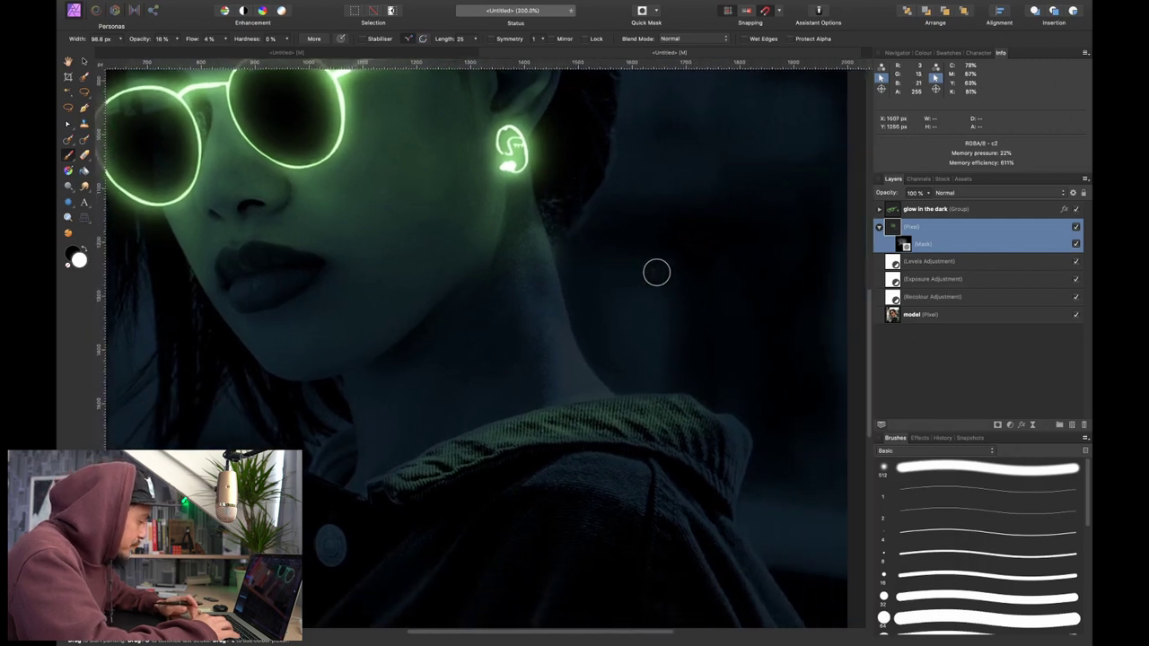
scroll(656, 272, "right", 2)
scroll(656, 272, "down", 1)
scroll(495, 365, "up", 4)
mouse_move(596, 403)
left_mouse_down()
mouse_move(611, 365)
mouse_move(731, 230)
left_mouse_up()
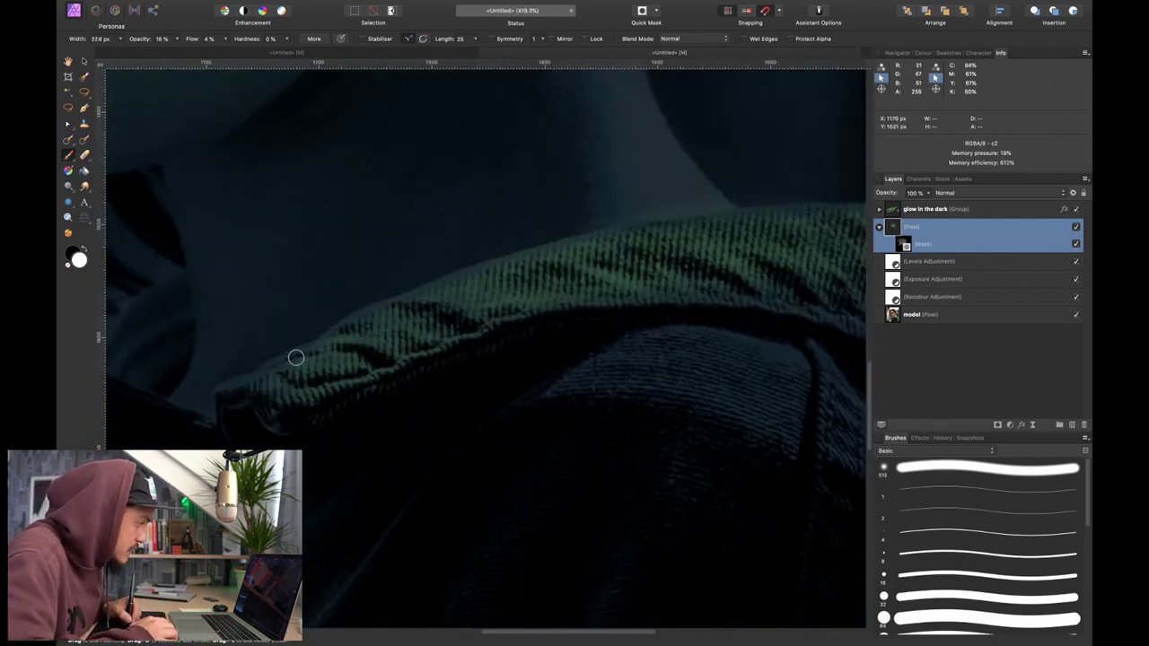
key("]")
key("]")
key("]")
key("]")
key("]")
key("]")
key("]")
key("]")
key("]")
key("]")
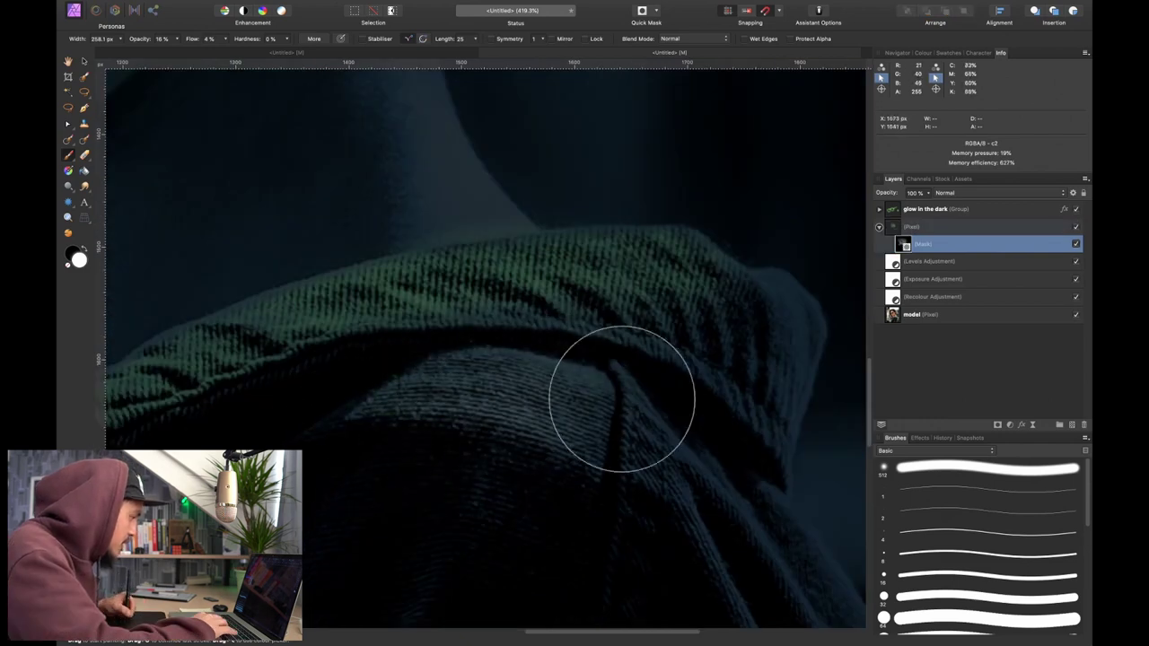
mouse_move(621, 398)
left_mouse_down()
mouse_move(697, 476)
mouse_move(701, 329)
mouse_move(847, 393)
mouse_move(618, 313)
mouse_move(758, 351)
mouse_move(729, 306)
left_mouse_up()
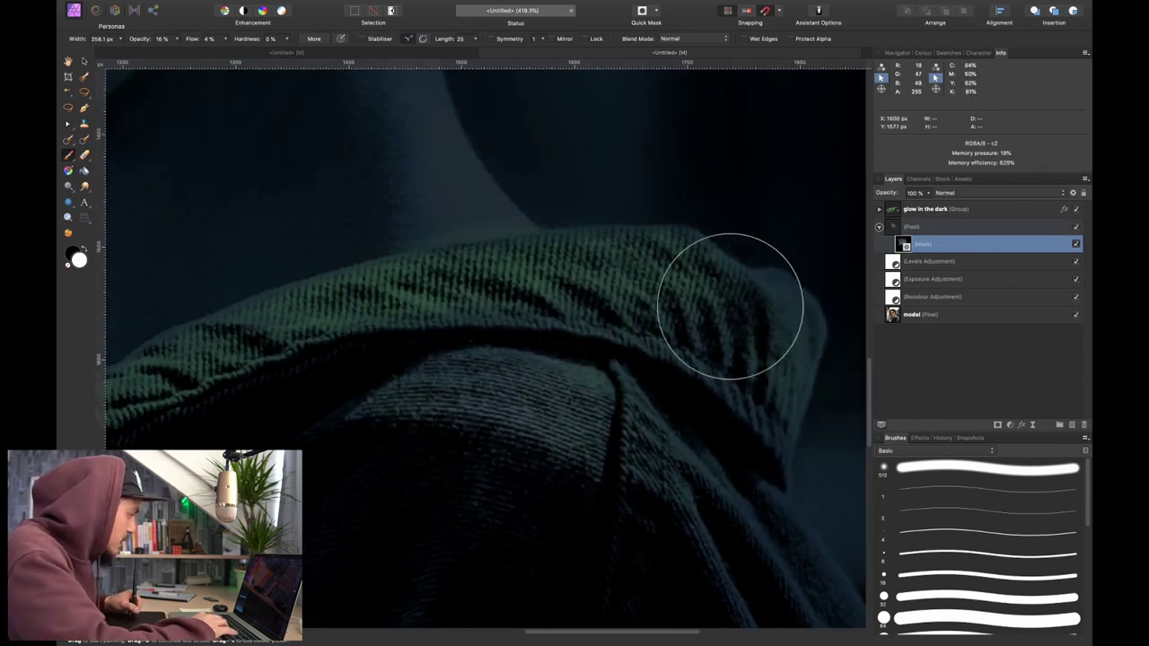
scroll(712, 263, "left", 3)
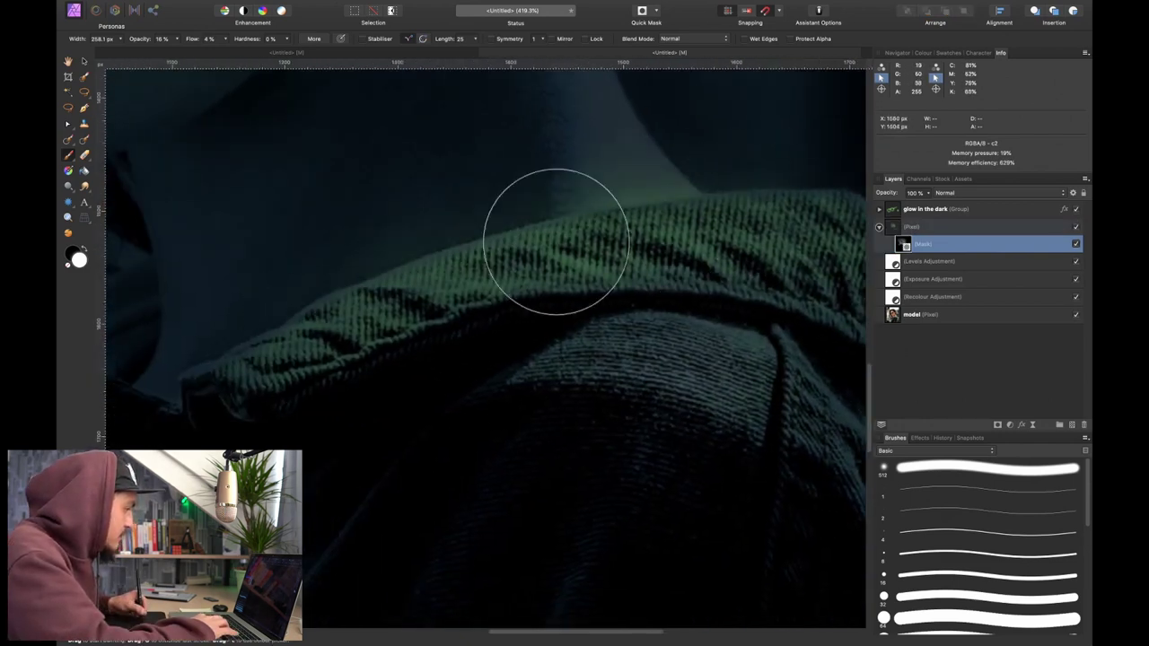
mouse_move(557, 242)
left_mouse_down()
mouse_move(789, 229)
mouse_move(676, 369)
mouse_move(543, 446)
mouse_move(697, 376)
left_mouse_up()
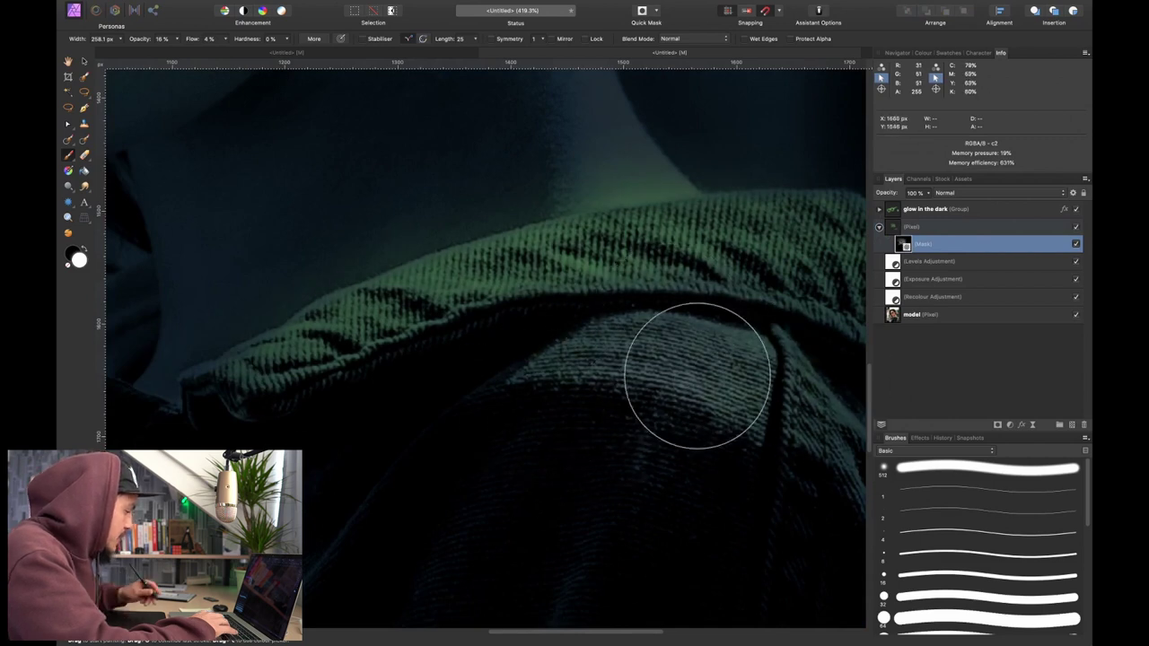
- Switch to black and fade the green light on the mask along the neck edge and collar, using a brush of about 135 to 159 px
scroll(696, 375, "down", 10)
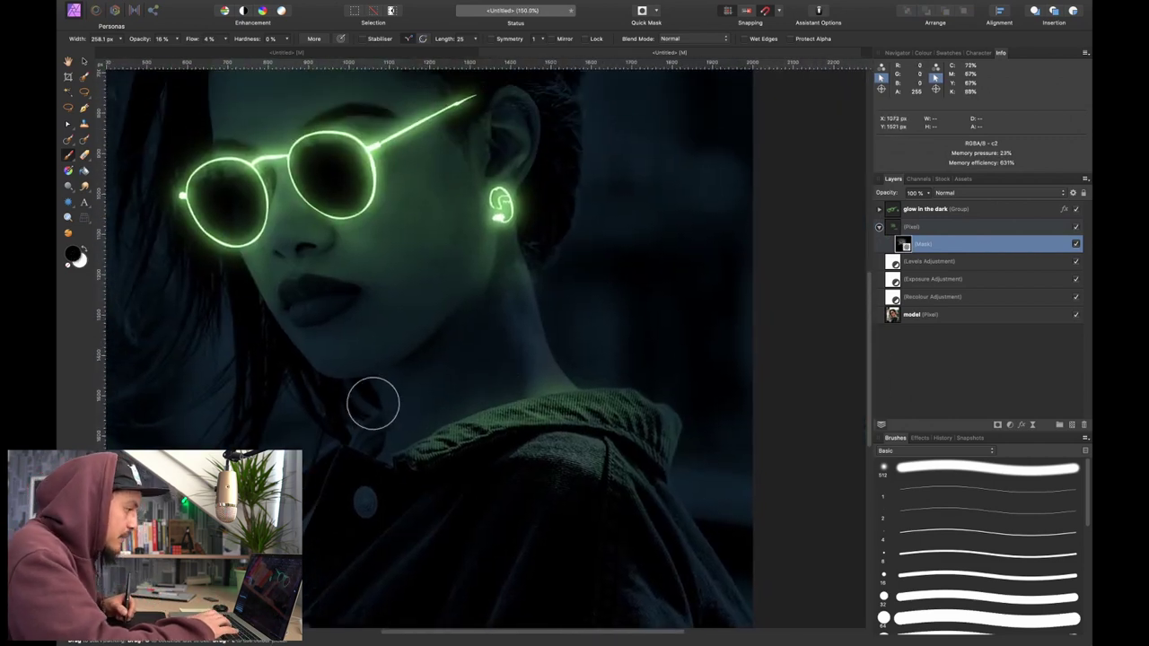
mouse_move(481, 413)
left_mouse_down()
mouse_move(501, 408)
mouse_move(415, 447)
mouse_move(624, 355)
mouse_move(639, 413)
left_mouse_up()
key("bracketleft")
key("bracketleft")
key("bracketleft")
key("bracketleft")
key("bracketleft")
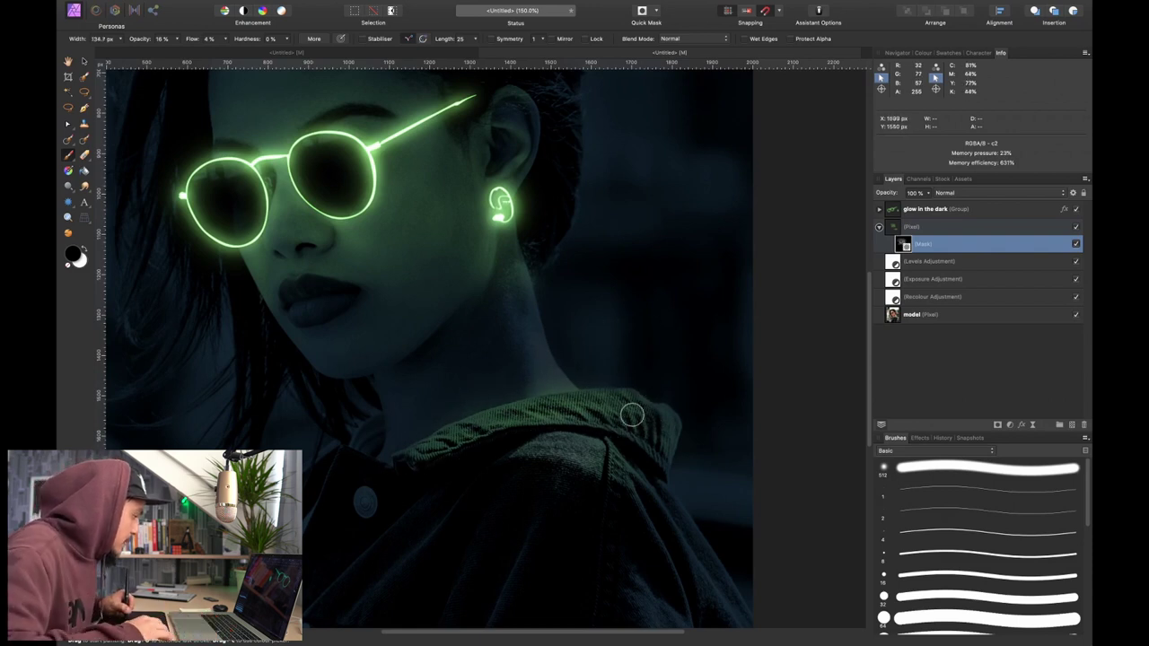
left_click_drag(500, 431, 528, 428)
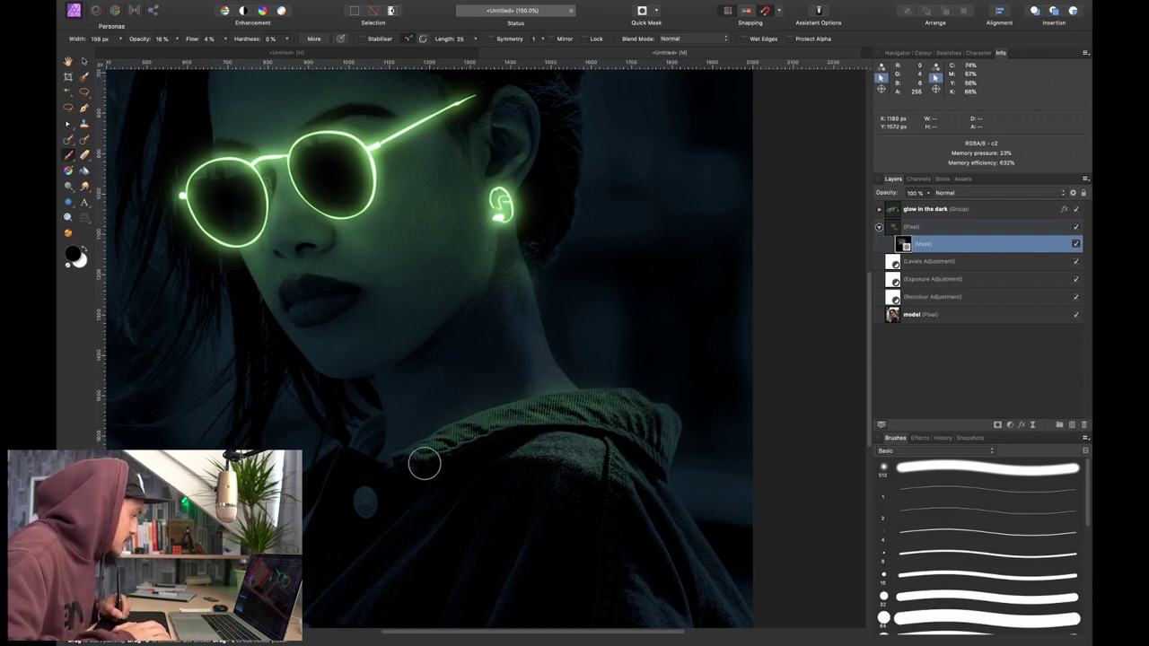
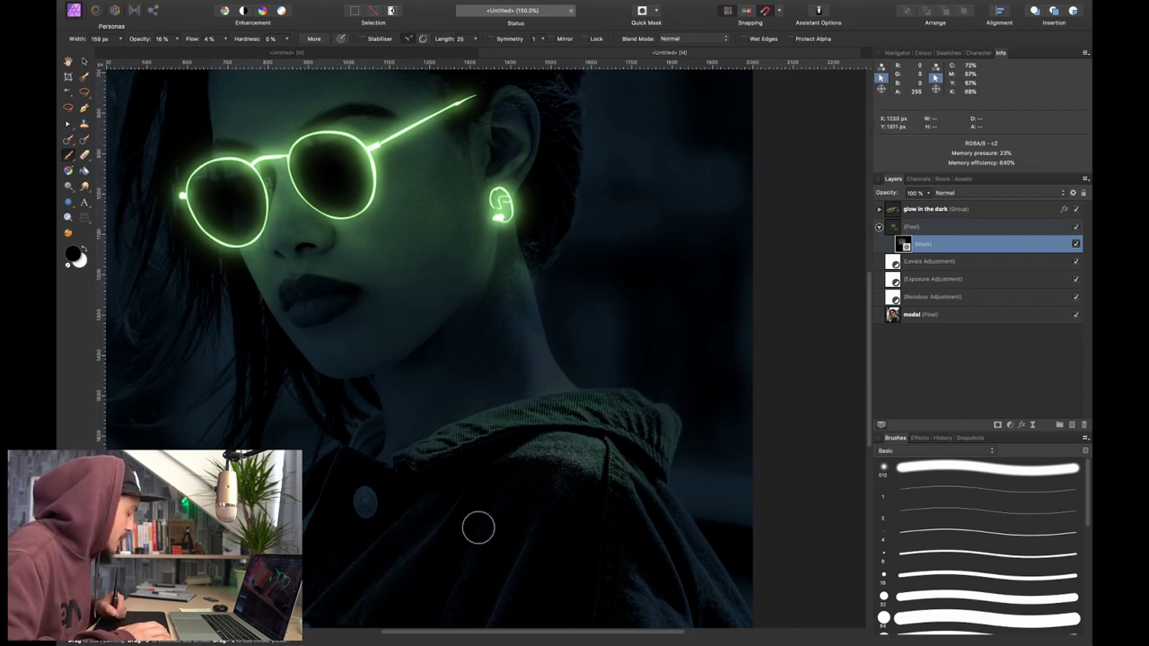
- Touch up the green light over the jacket's shoulder and upper sleeve in white and black on the mask, enlarging the brush to about 413 px
key("bracketright")
key("bracketright")
key("bracketright")
key("bracketright")
key("bracketright")
key("bracketleft")
key("x")
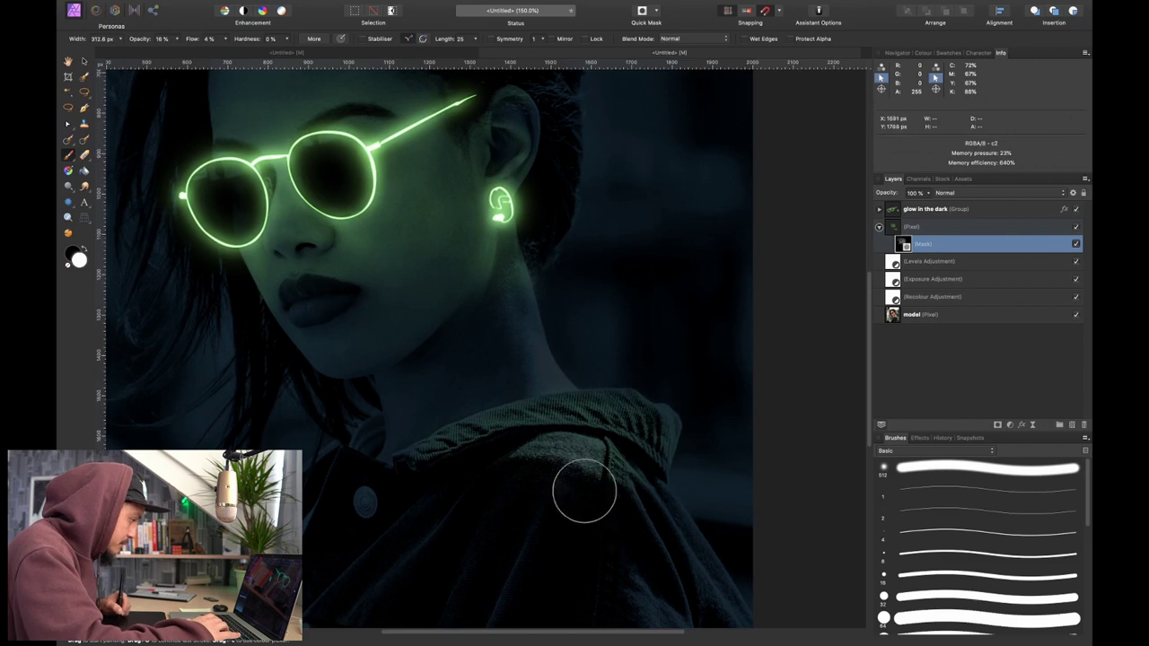
key("x")
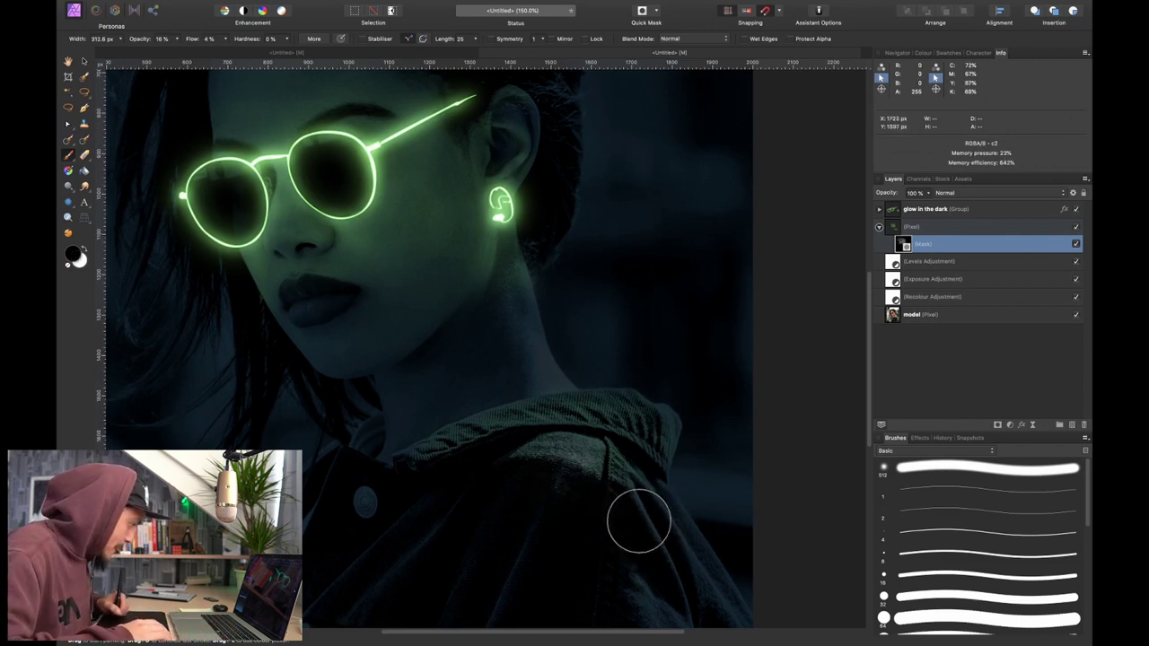
key("bracketright")
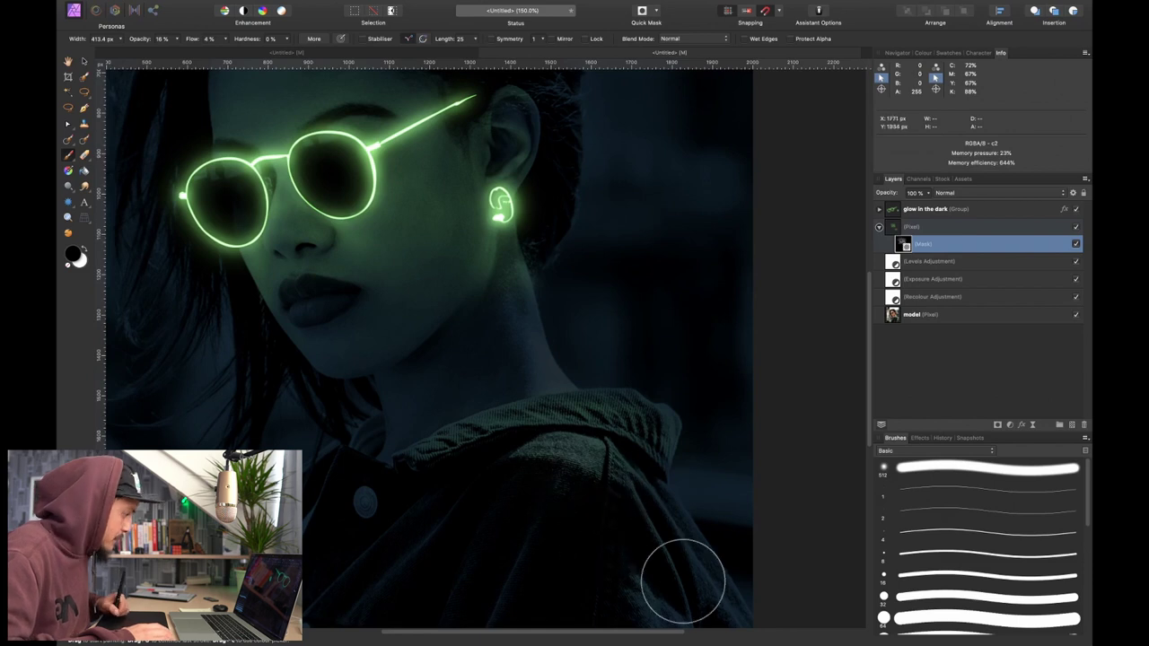
key("super+0")
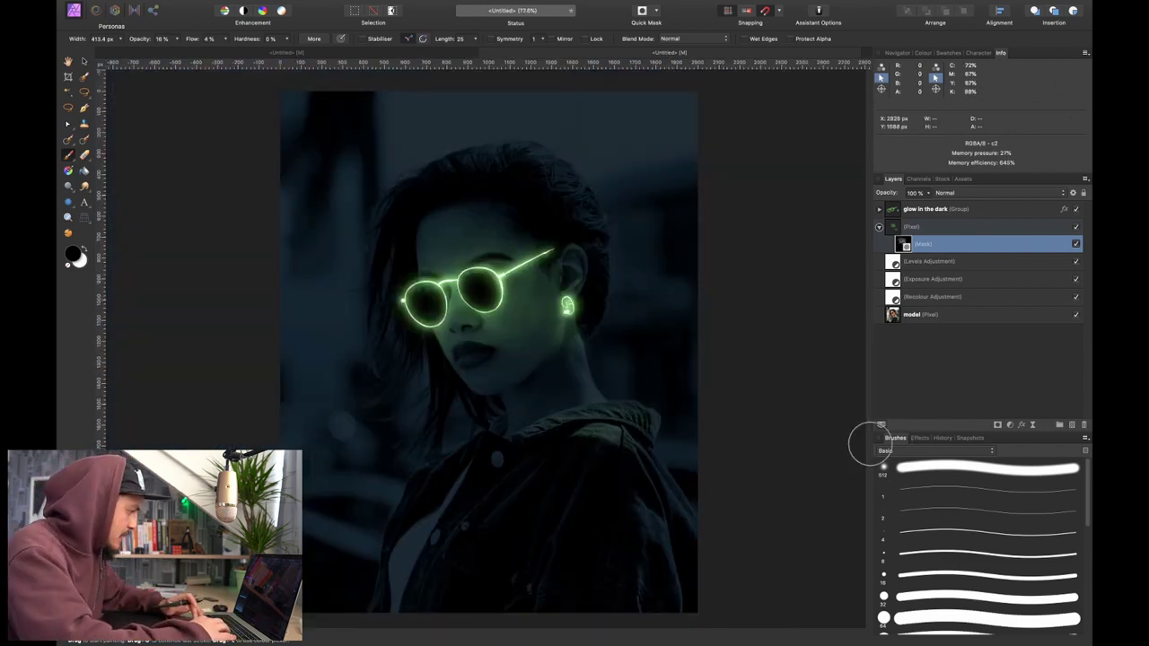
scroll(505, 467, "up", 2)
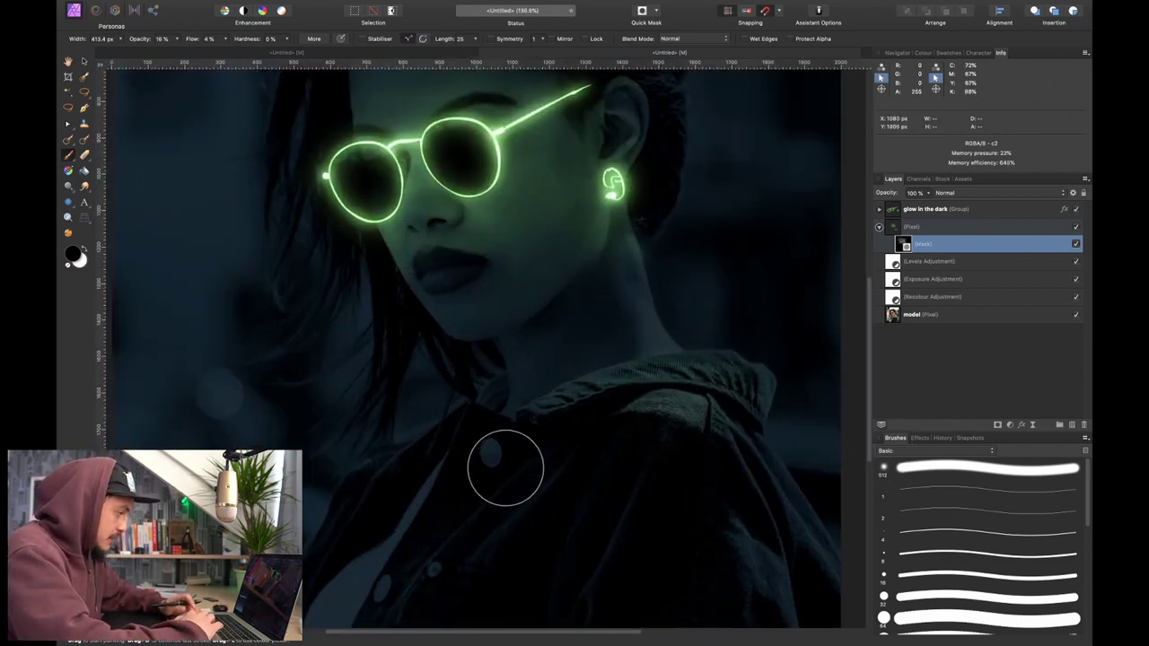
scroll(553, 320, "up", 2)
key("super+0")
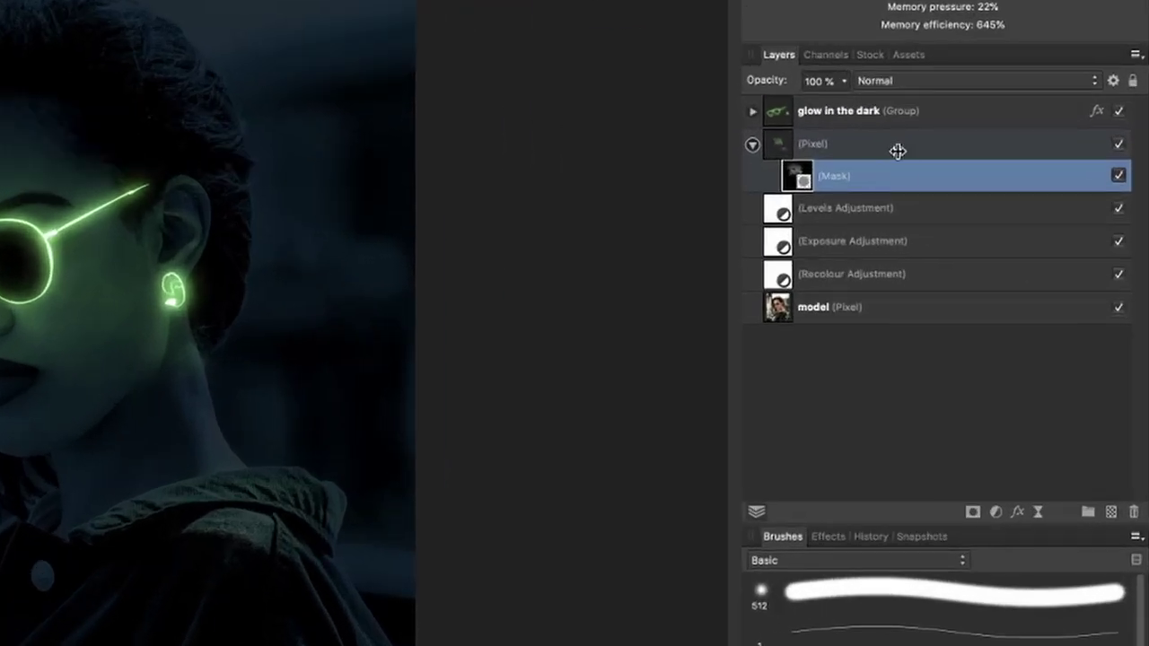
- Add an empty pixel layer above the green light layer and rename the green light layer "glow light"
left_click(957, 228)
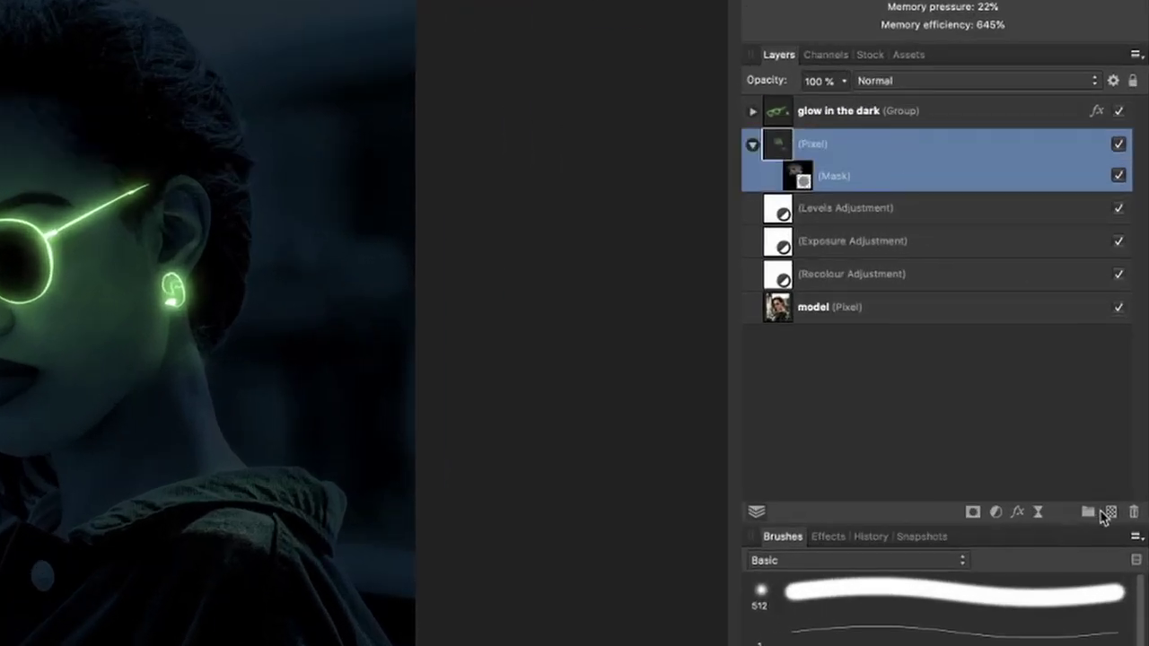
left_click(1111, 512)
double_click(788, 183)
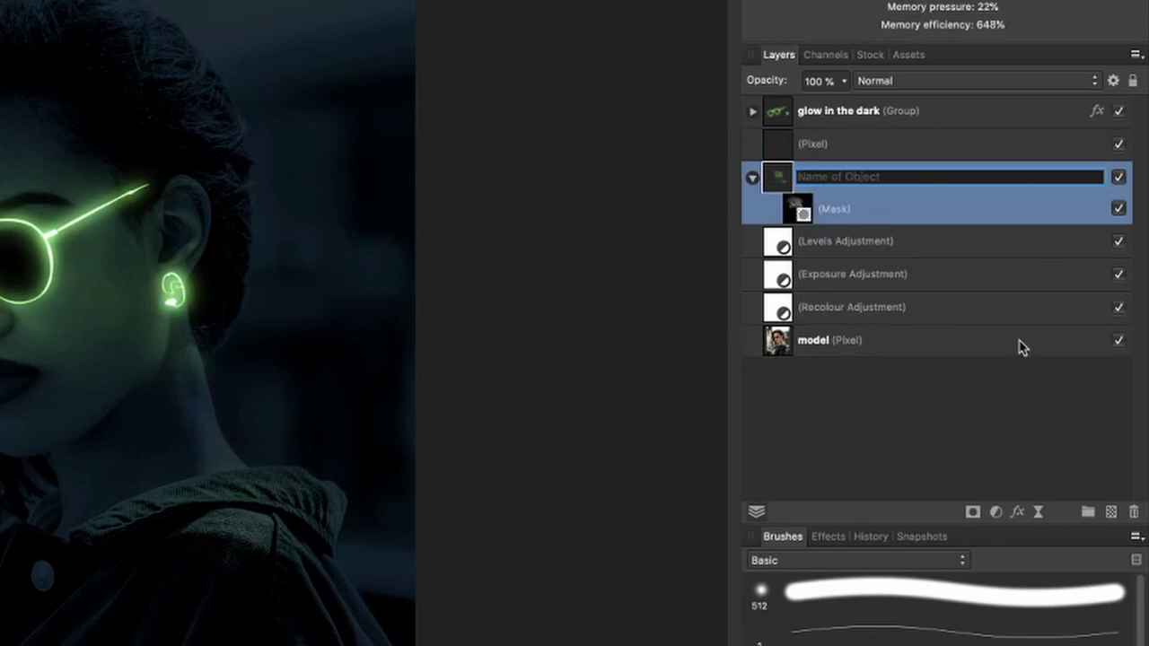
type("glow light")
key("Return")
- Name the new empty pixel layer "focused glow light"
double_click(831, 155)
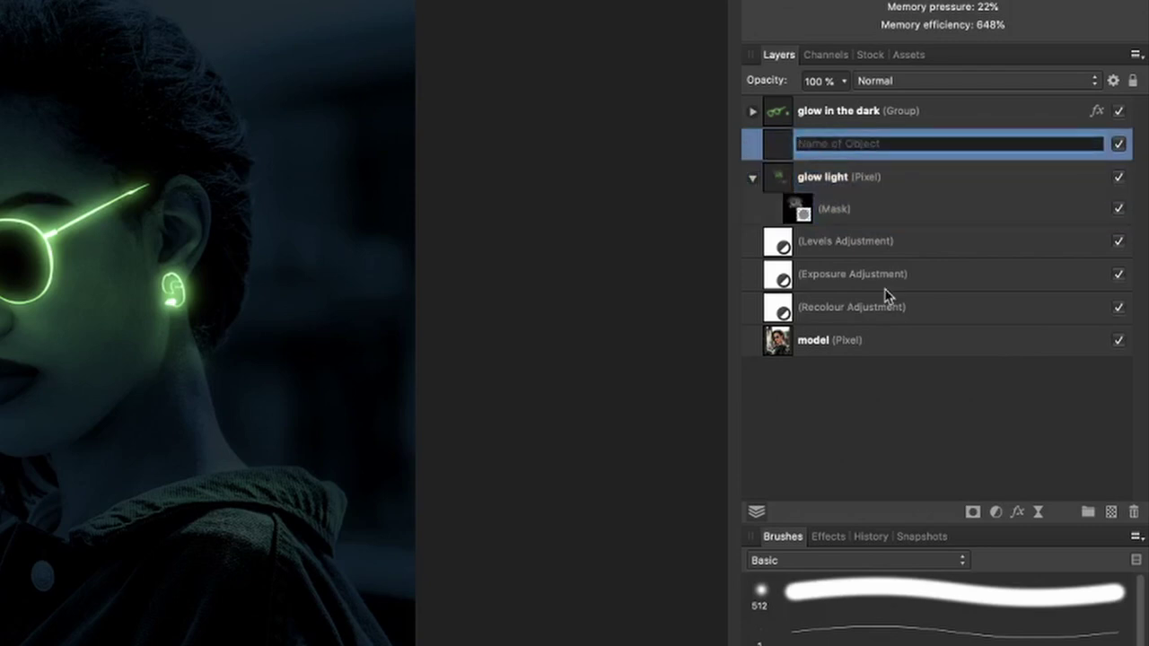
type("focused glow light")
key("Return")
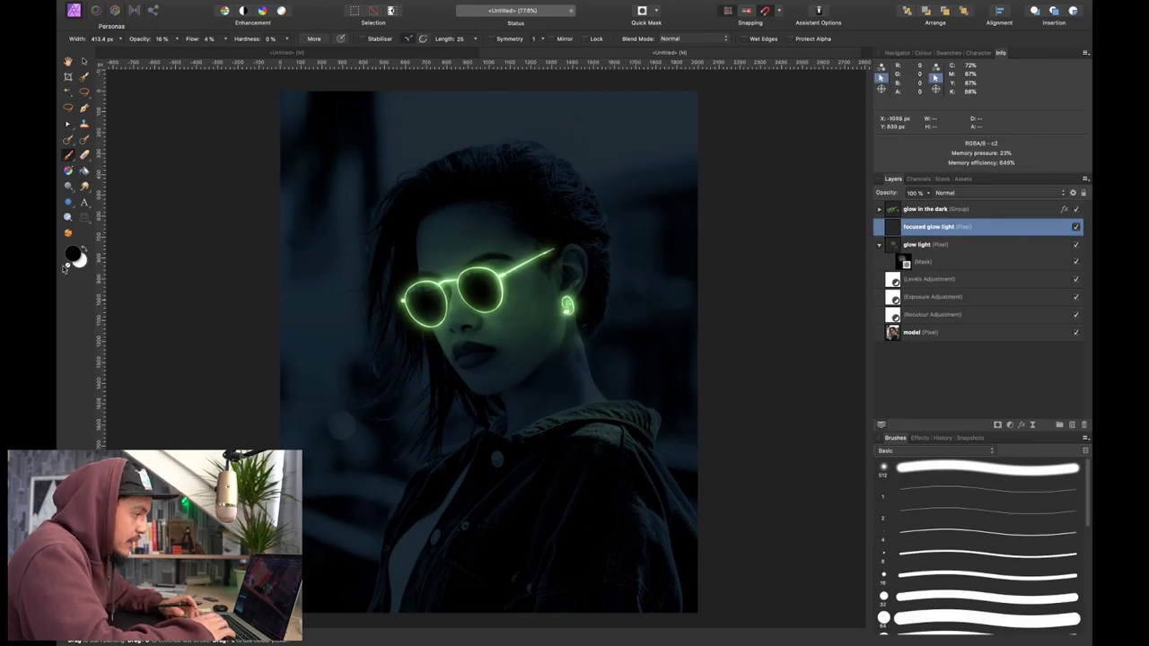
- Set the brush colour to a pale green with hue 120, saturation 100 and lightness 92
left_click(82, 262)
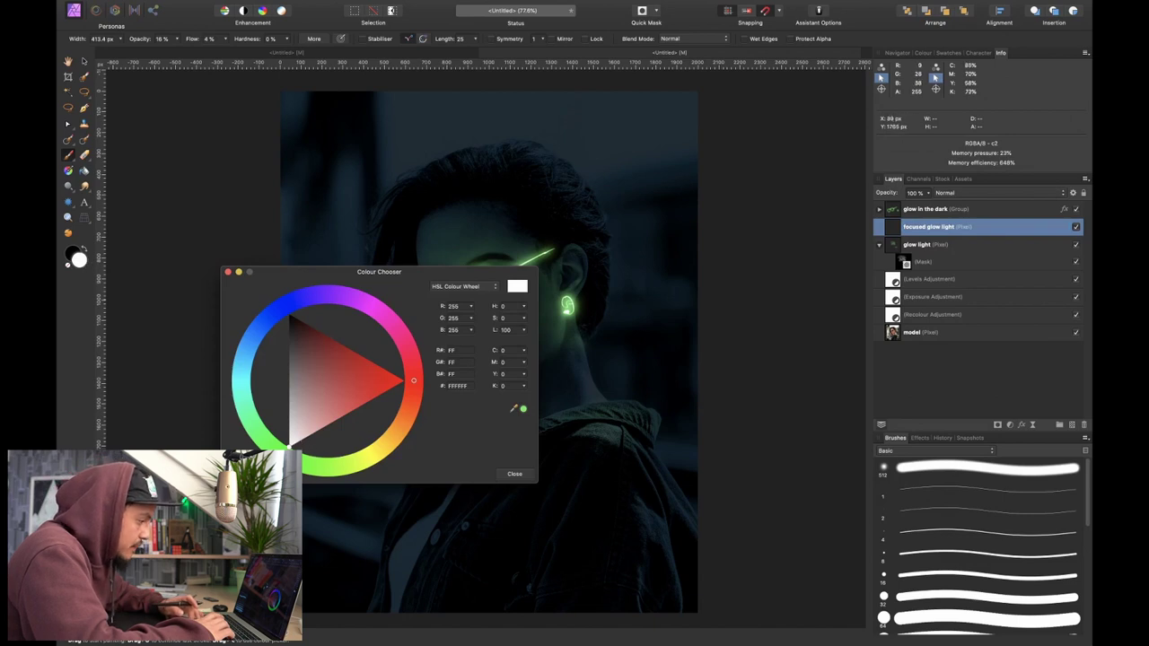
left_click_drag(288, 459, 284, 456)
left_click(294, 364)
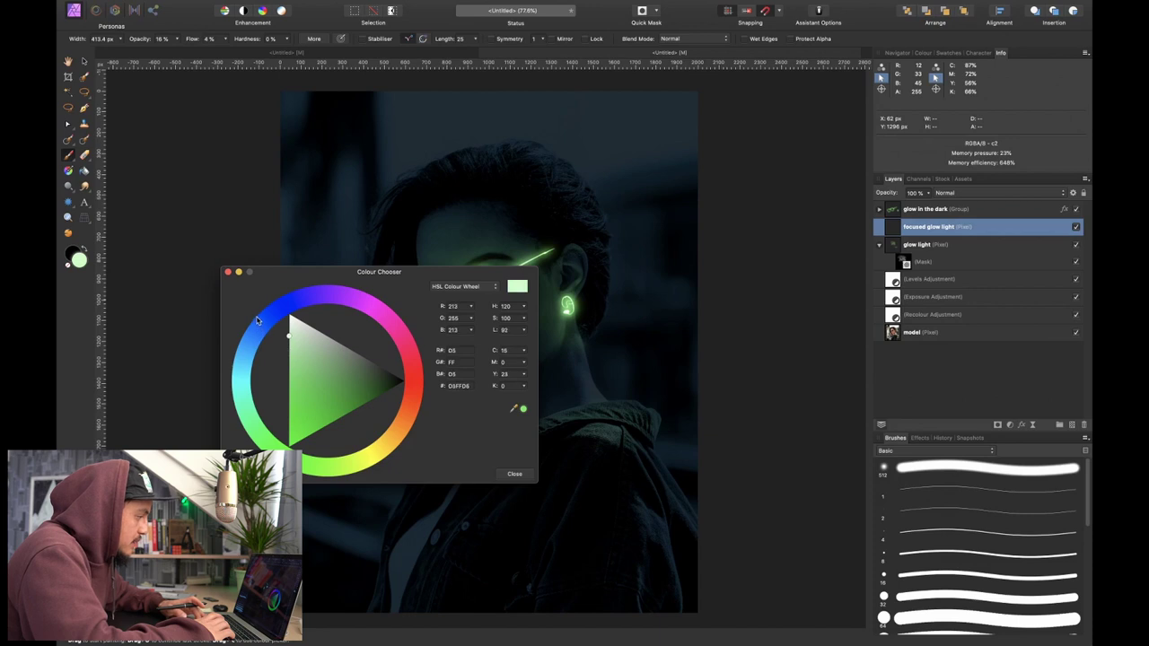
left_click(518, 475)
scroll(385, 257, "up", 6)
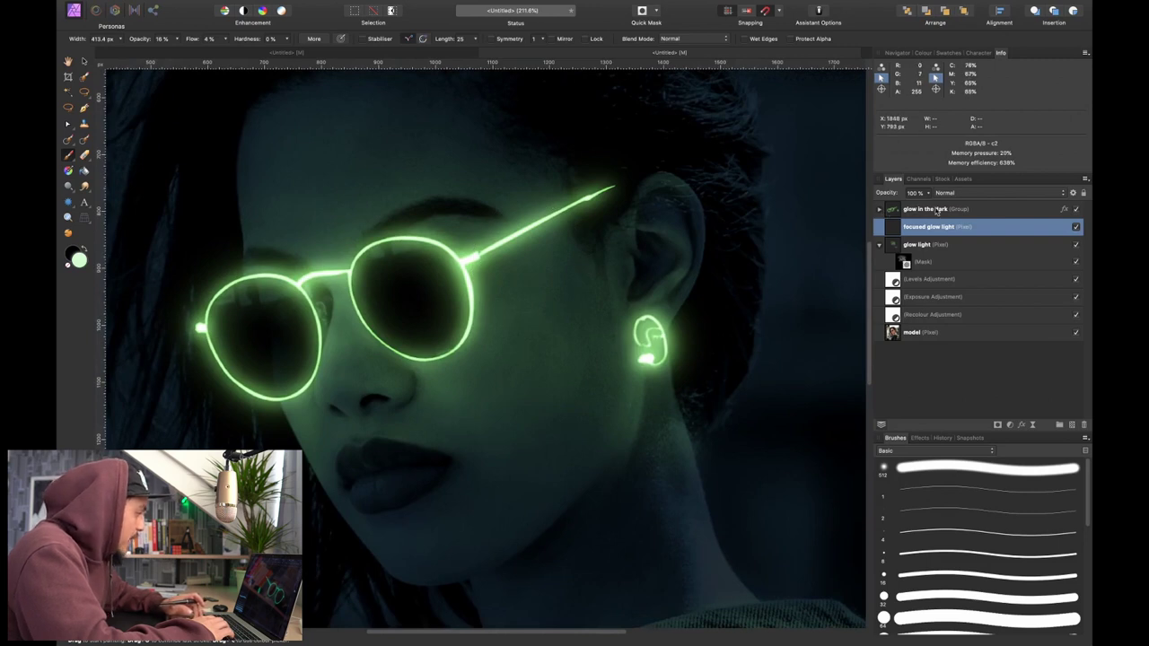
- Set the brush to 100% opacity and flow with 29% hardness and dab pale green light over the lens on the far side
key("bracketright")
key("bracketright")
key("bracketright")
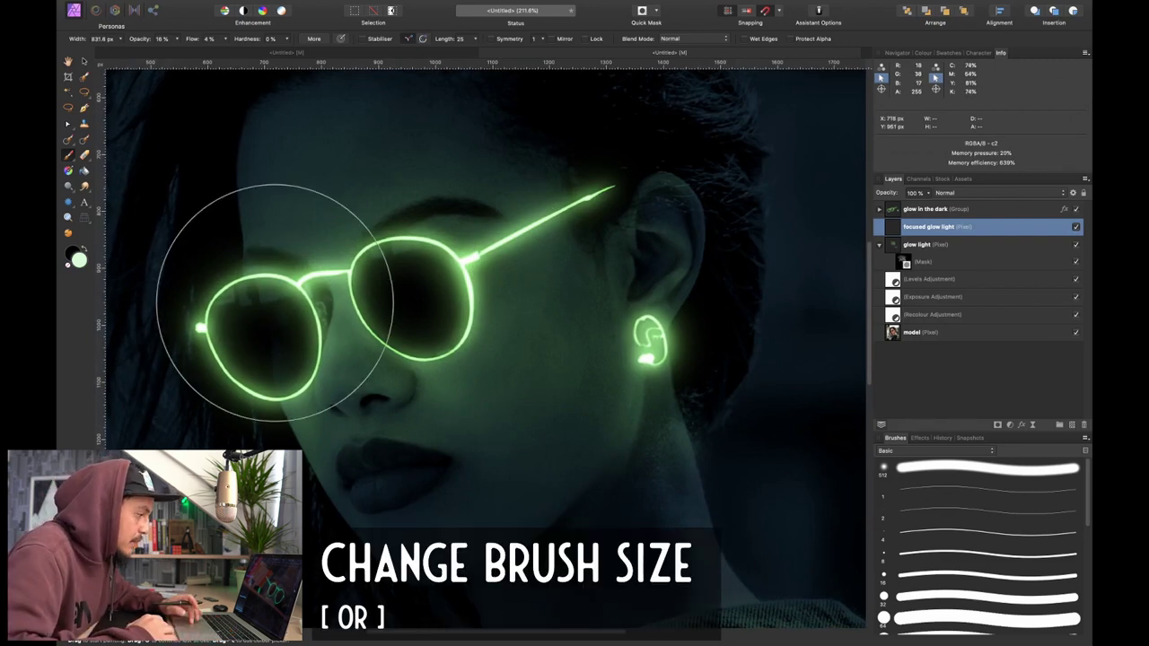
key("bracketleft")
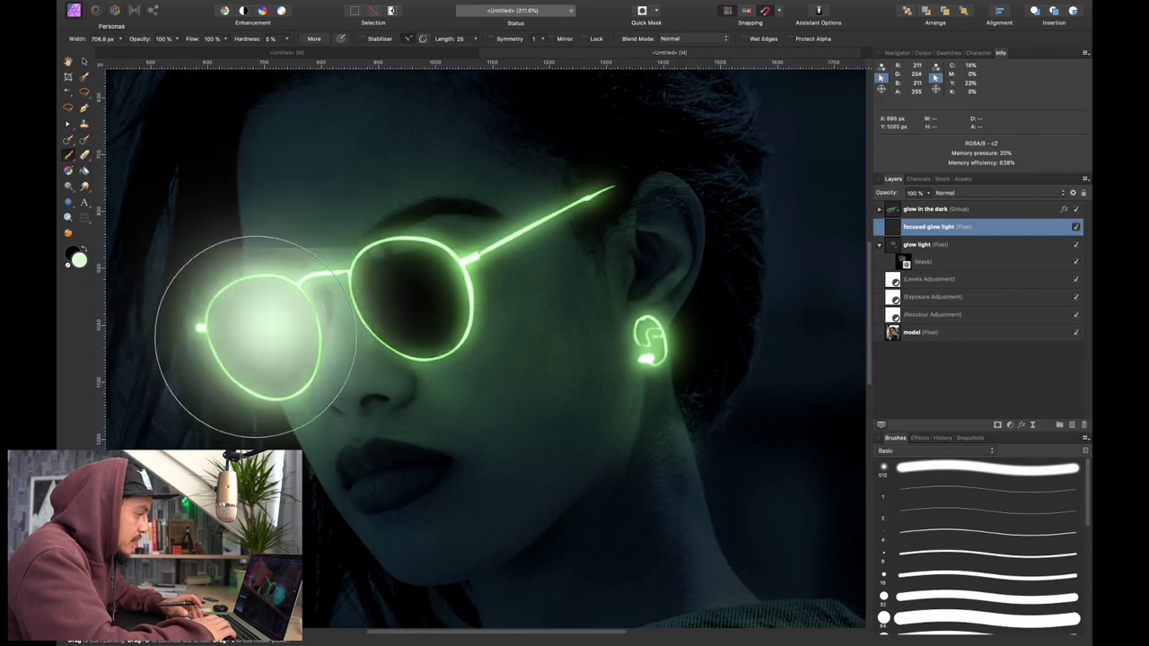
key("super+z")
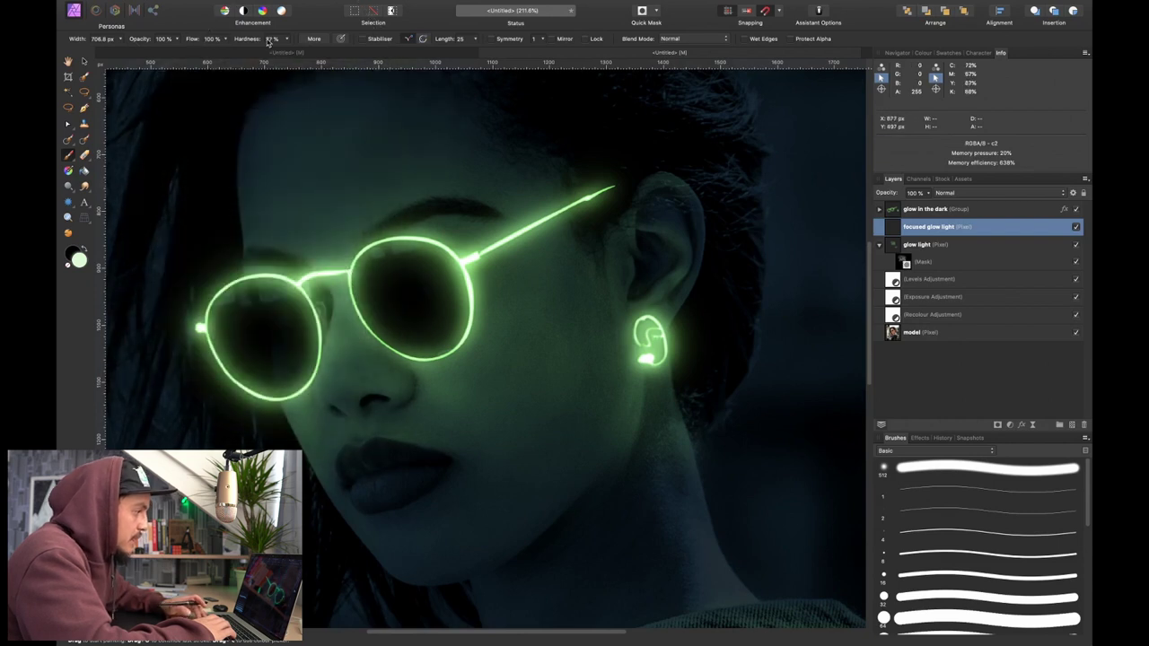
left_click_drag(268, 42, 270, 42)
key("bracketleft")
key("bracketleft")
key("bracketleft")
key("bracketleft")
key("bracketleft")
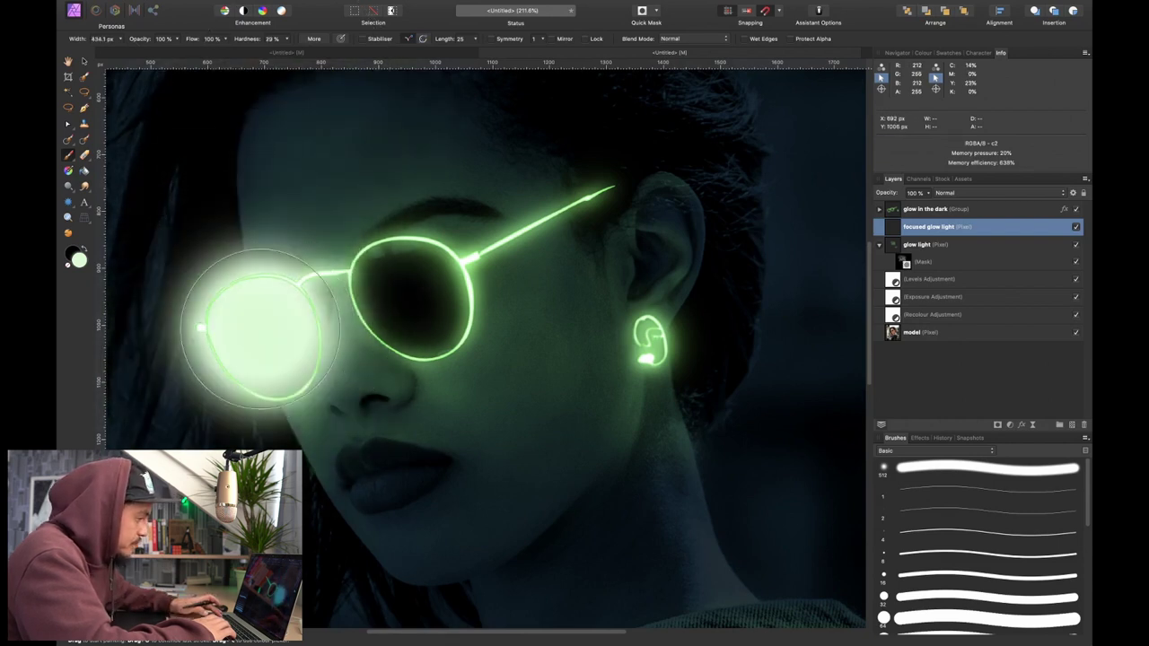
key("bracketright")
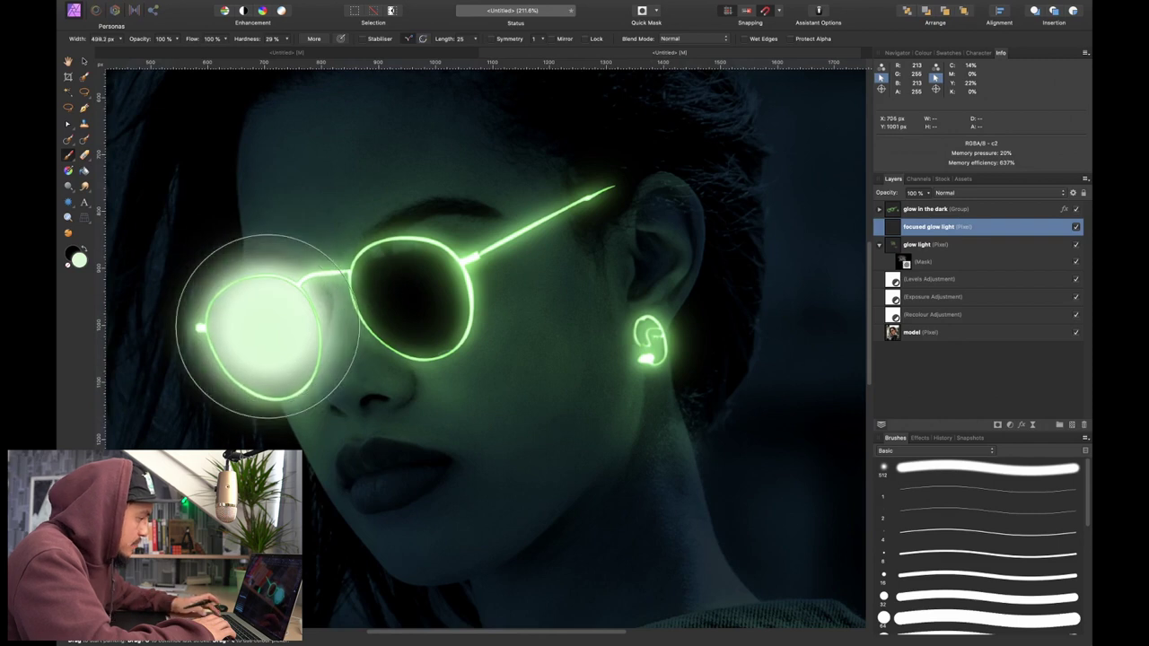
- Cover the other sunglasses lens with pale green light, enlarging the brush to about 574 px
mouse_move(269, 327)
left_mouse_down()
mouse_move(249, 282)
mouse_move(292, 344)
mouse_move(395, 280)
mouse_move(420, 271)
mouse_move(426, 288)
left_mouse_up()
key("super+z")
key("super+z")
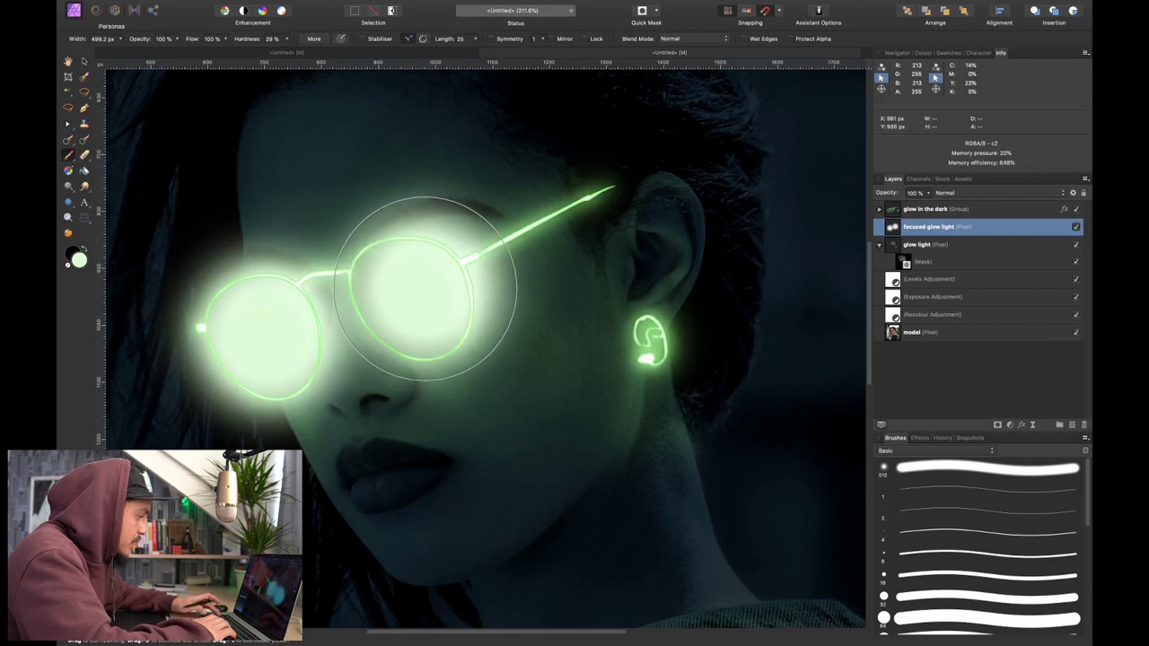
key("super+z")
key("bracketright")
left_click(410, 289)
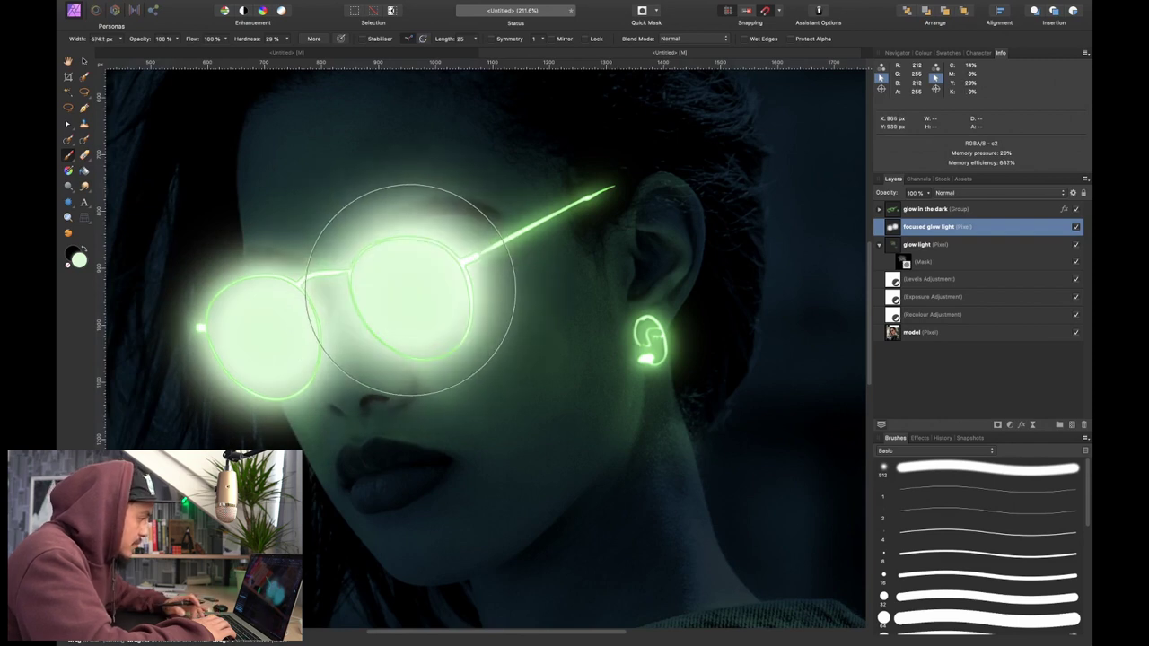
key("super+z")
key("super+shift+z")
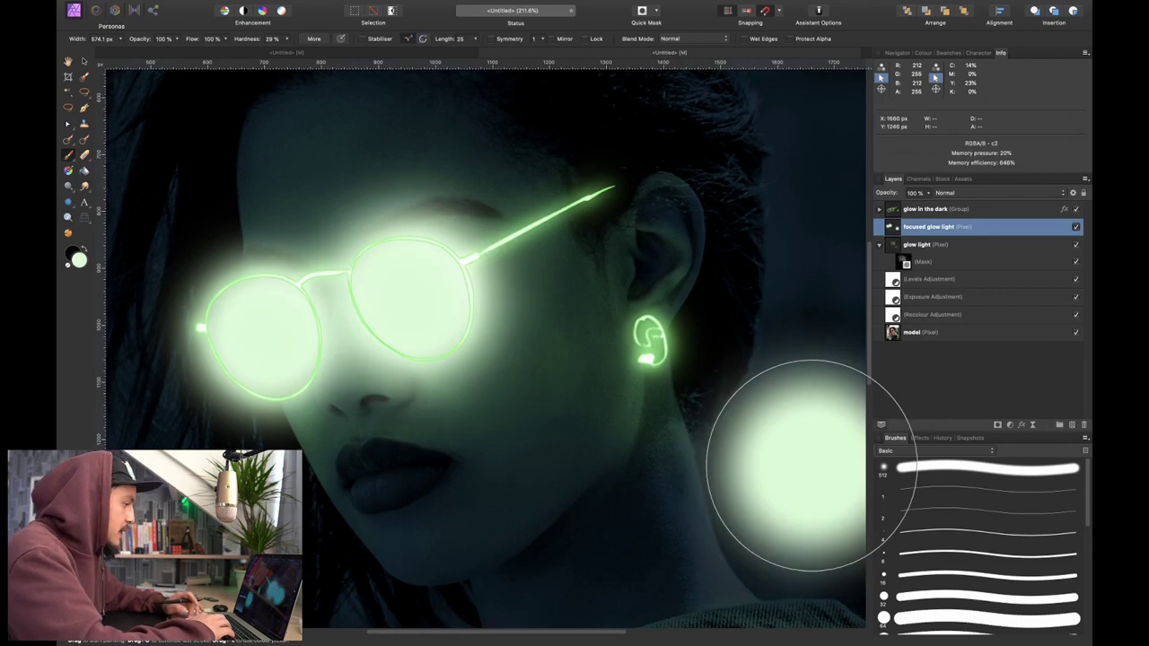
key("super+0")
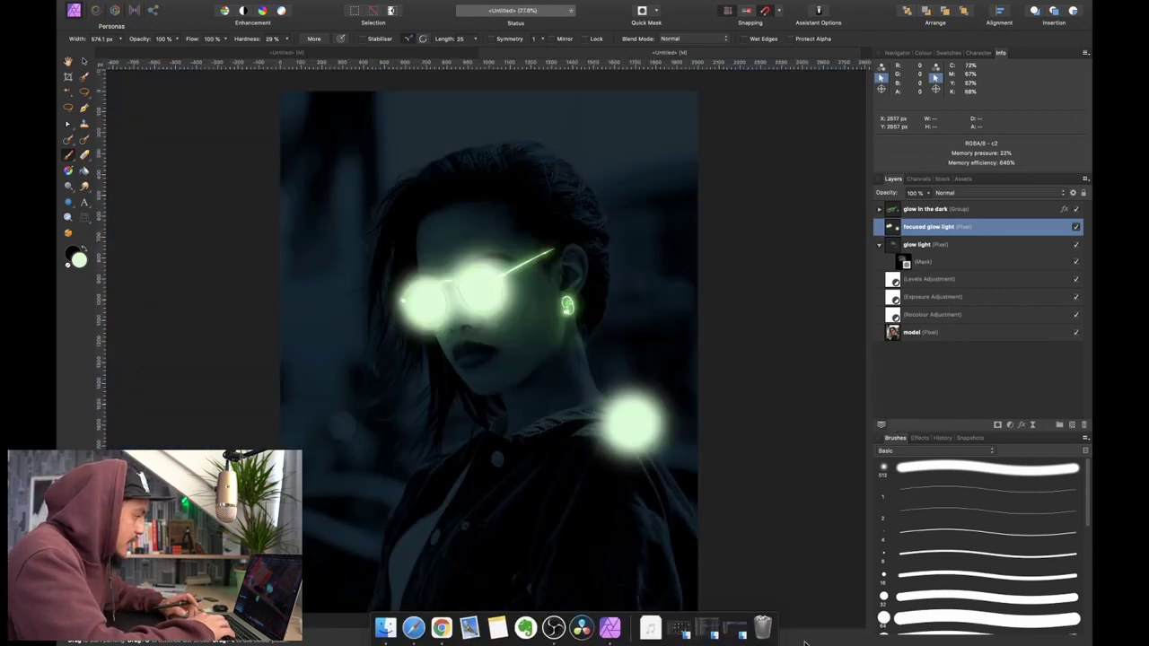
scroll(490, 433, "up", 10)
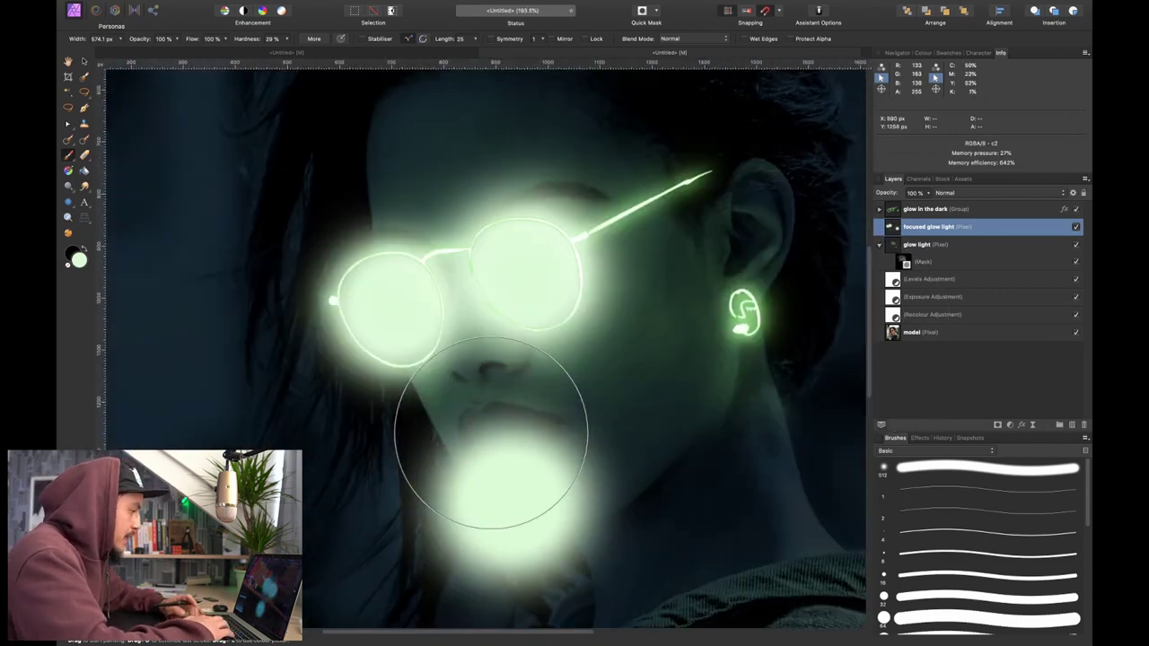
key("super+z")
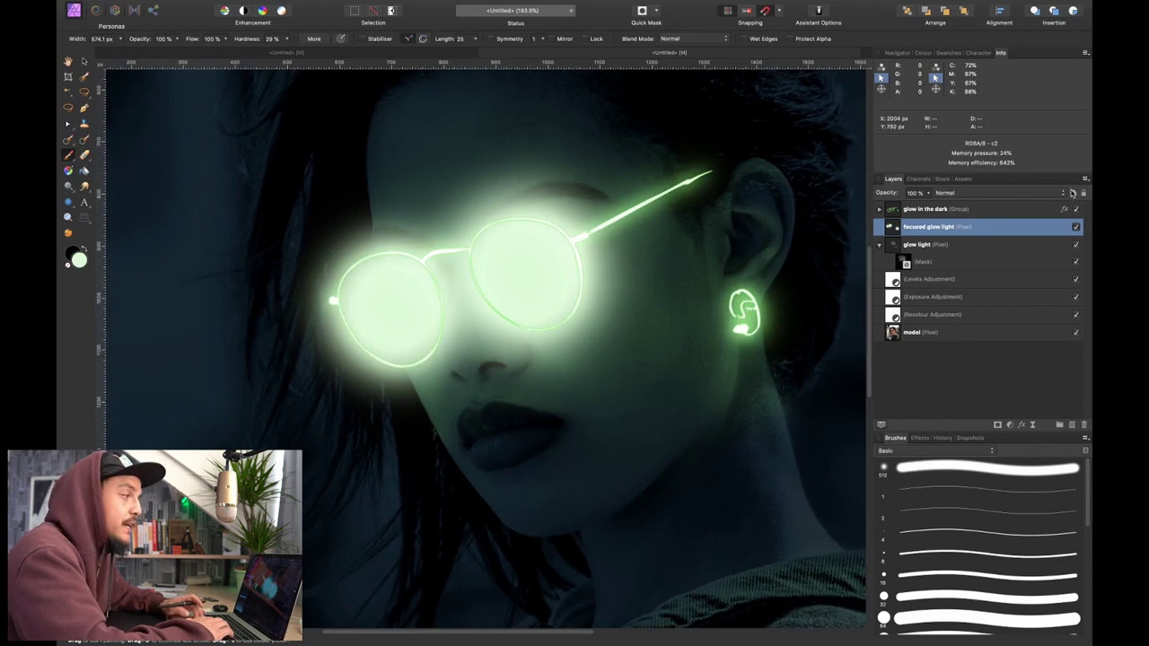
- In the focused glow light layer's blend options, set the underlying composition range to rise from 0% output at black to 100% at 34% input
left_click(1073, 194)
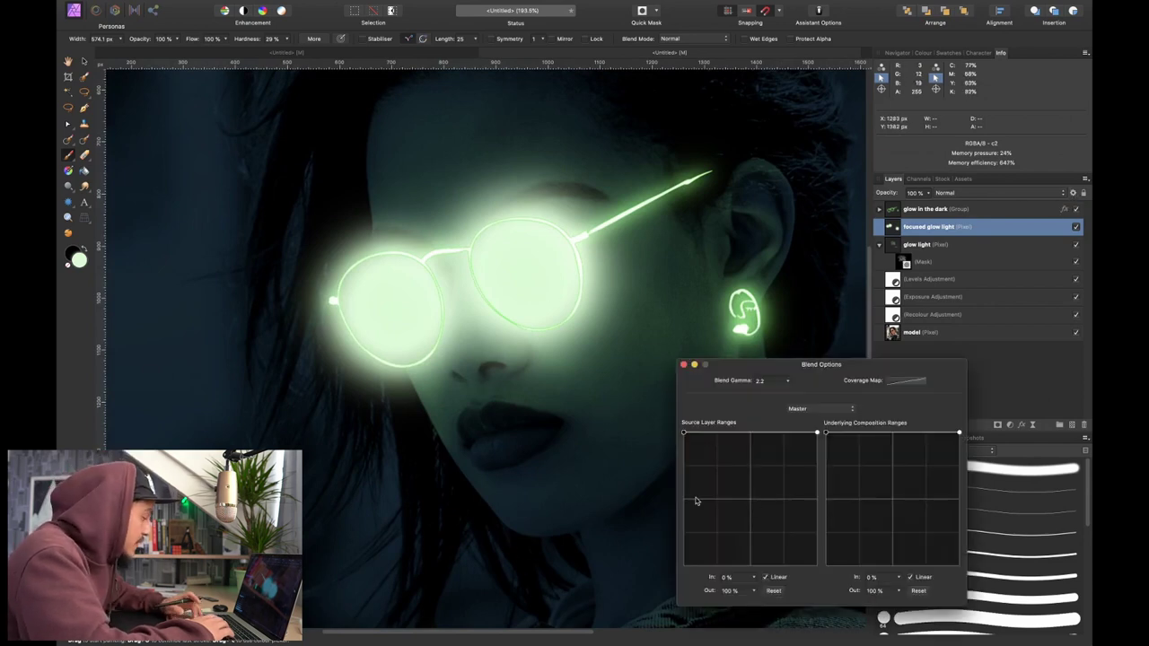
left_click_drag(826, 435, 806, 583)
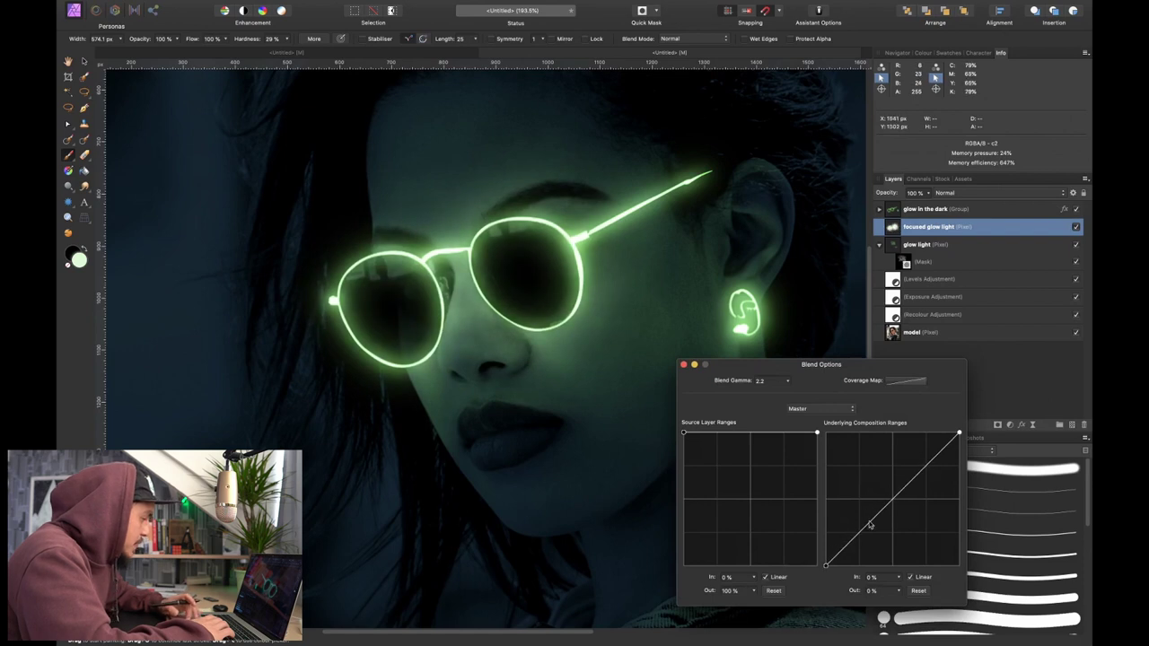
mouse_move(958, 435)
left_mouse_down()
mouse_move(860, 433)
mouse_move(871, 433)
left_mouse_up()
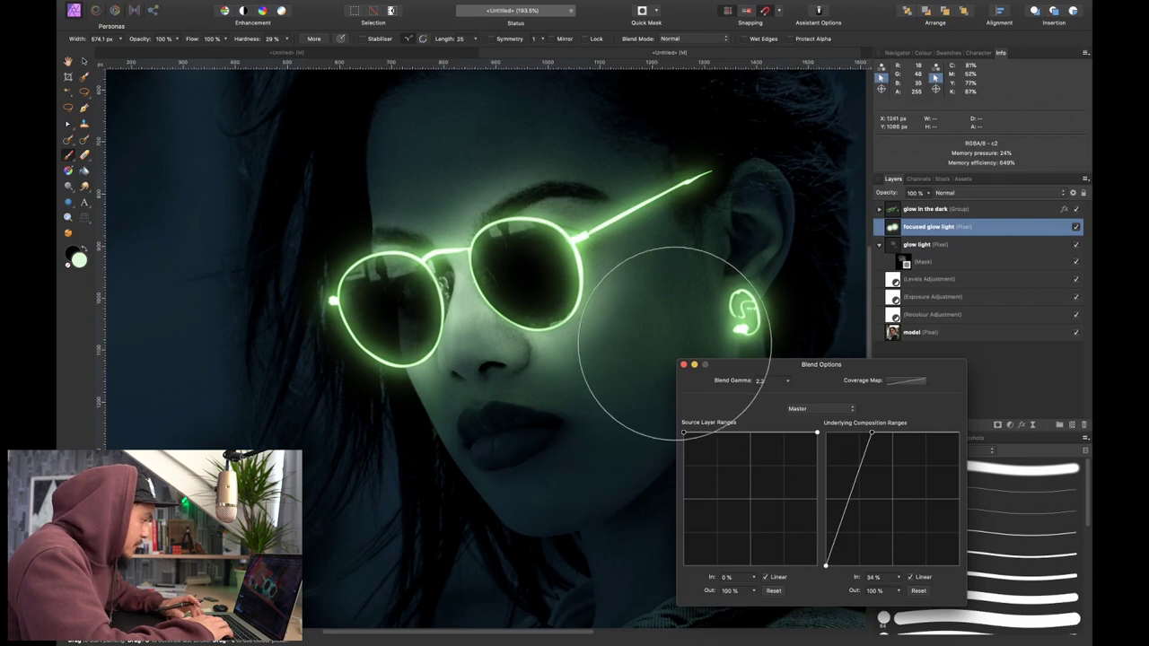
left_click(683, 366)
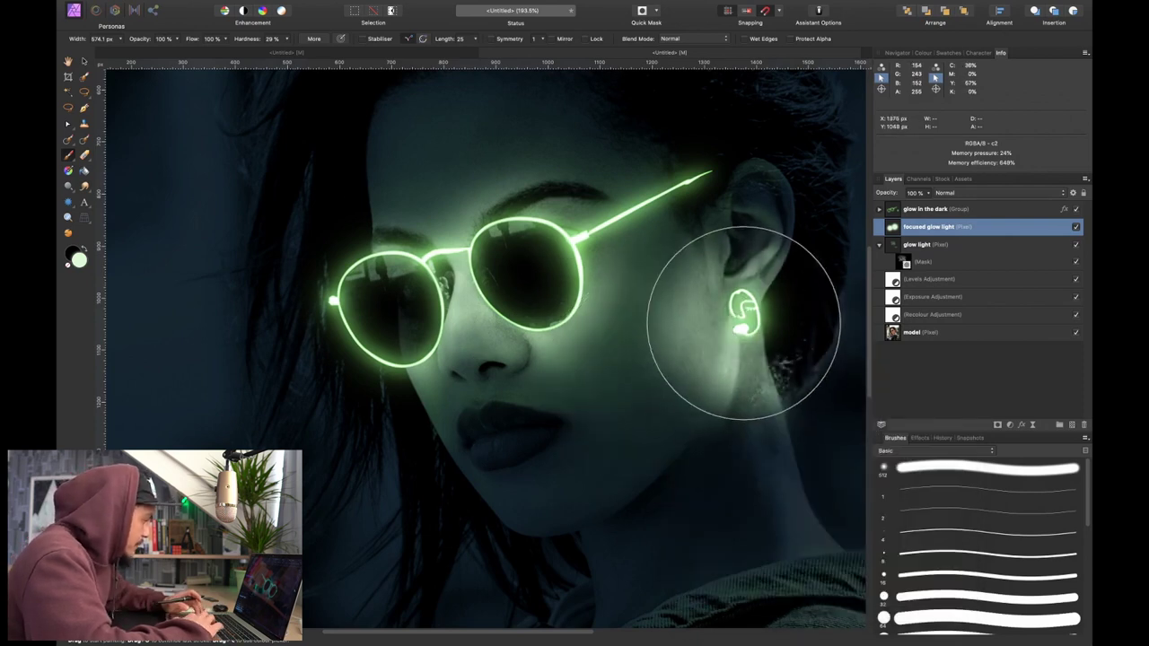
- Paint focused light on the skin around the earring with a brush of about 217 px, 15% opacity and 3% flow
scroll(750, 323, "right", 3)
key("bracketleft")
key("bracketleft")
key("bracketleft")
key("bracketleft")
key("bracketleft")
key("bracketleft")
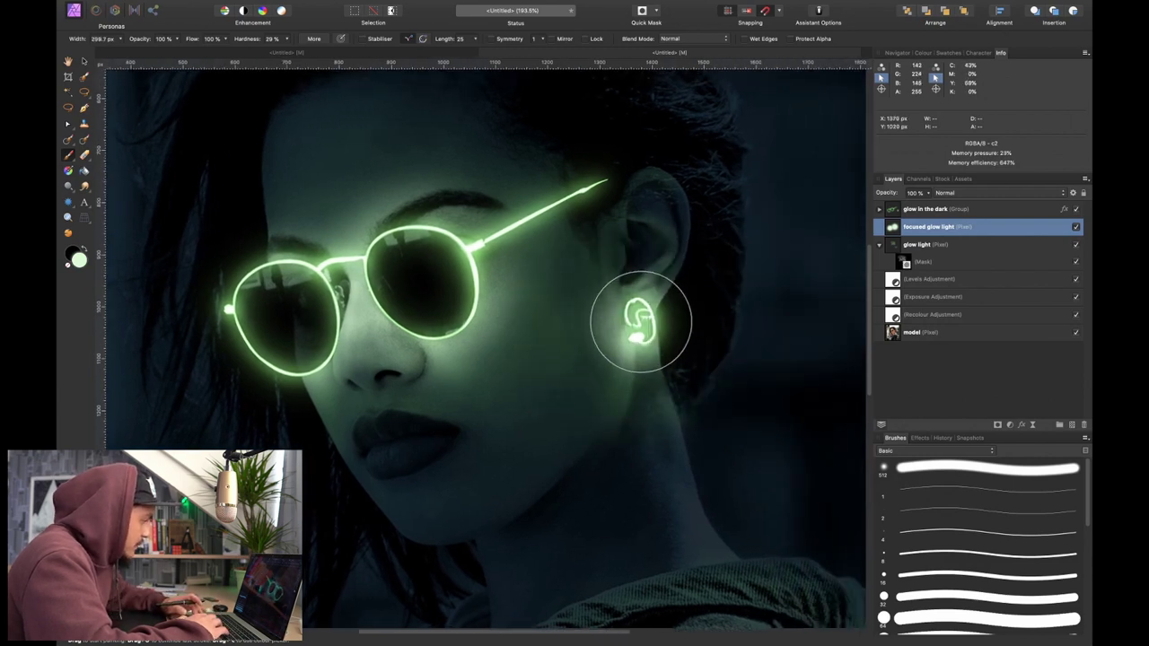
key("bracketleft")
key("bracketleft")
left_click_drag(640, 320, 638, 319)
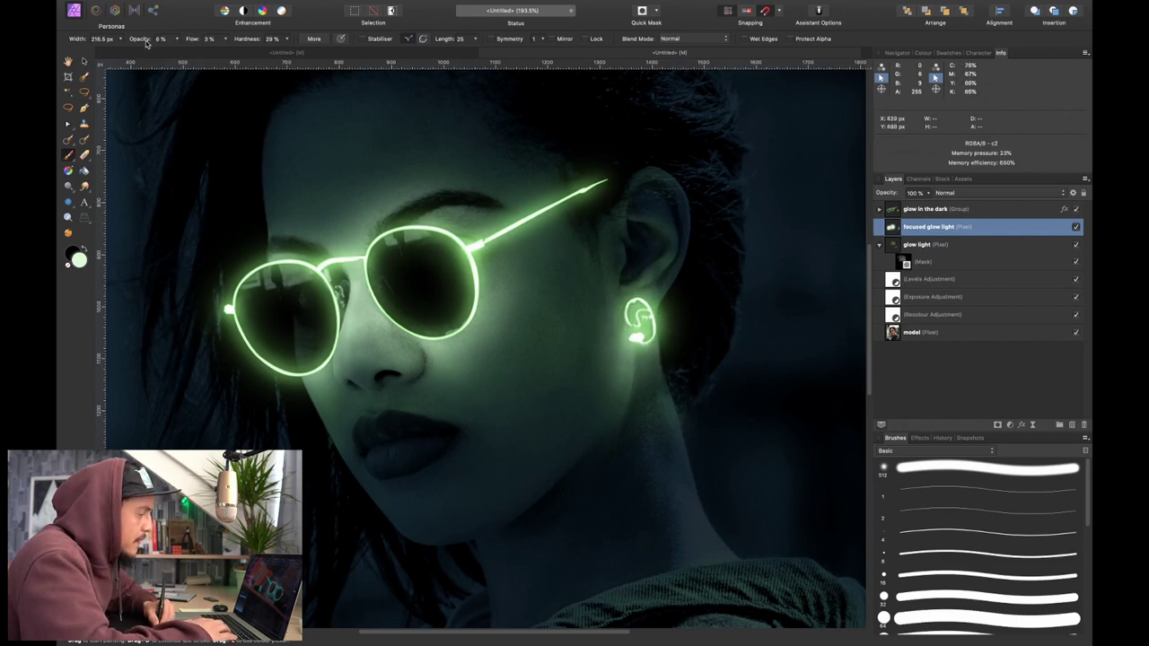
left_click_drag(148, 43, 165, 52)
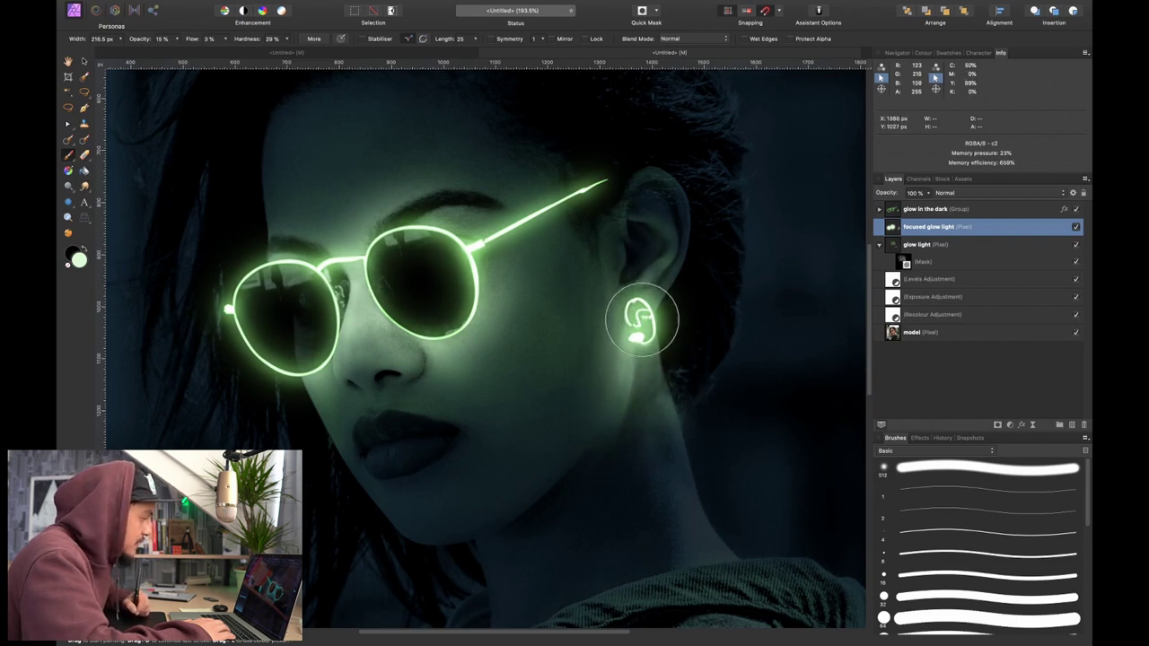
- Compare the whole portrait with the focused glow light layer hidden and shown
key("super+0")
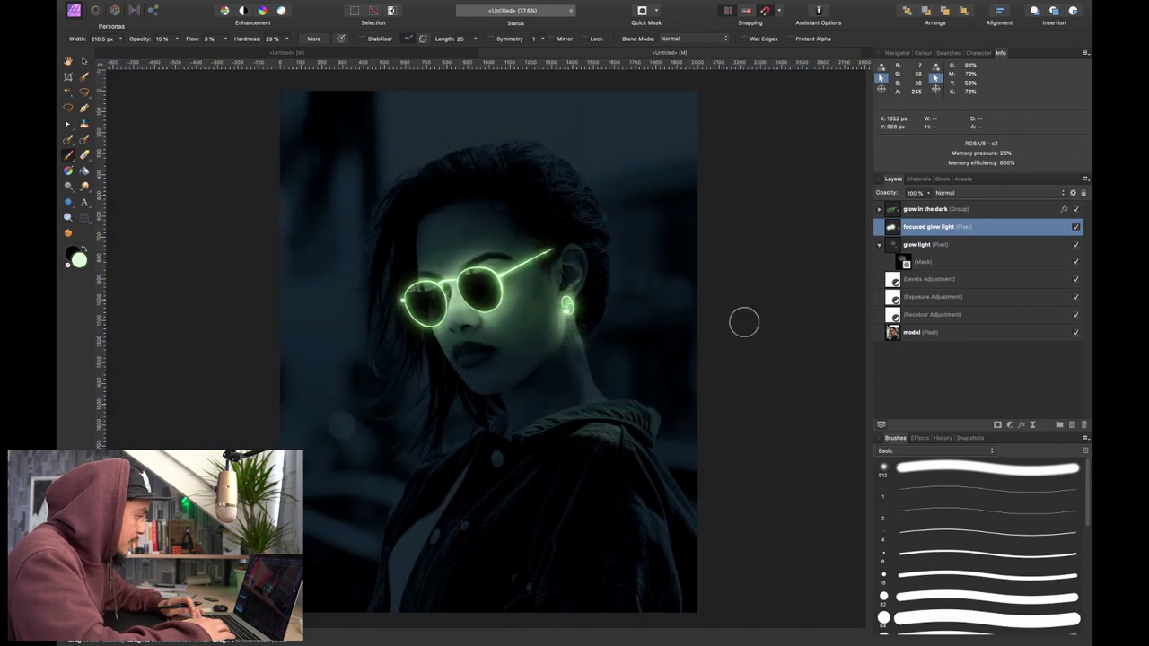
left_click(1076, 227)
left_click(1077, 227)
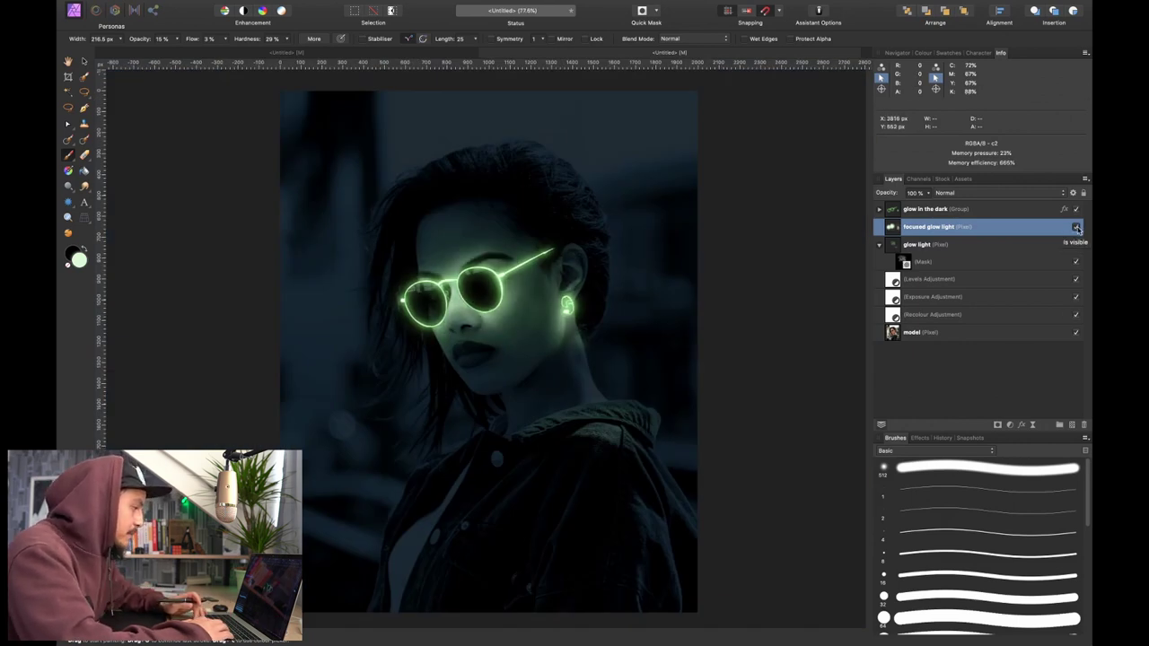
- Build up soft focused light on the skin around the glasses, temple and cheek, varying the brush size as needed
scroll(453, 260, "up", 5)
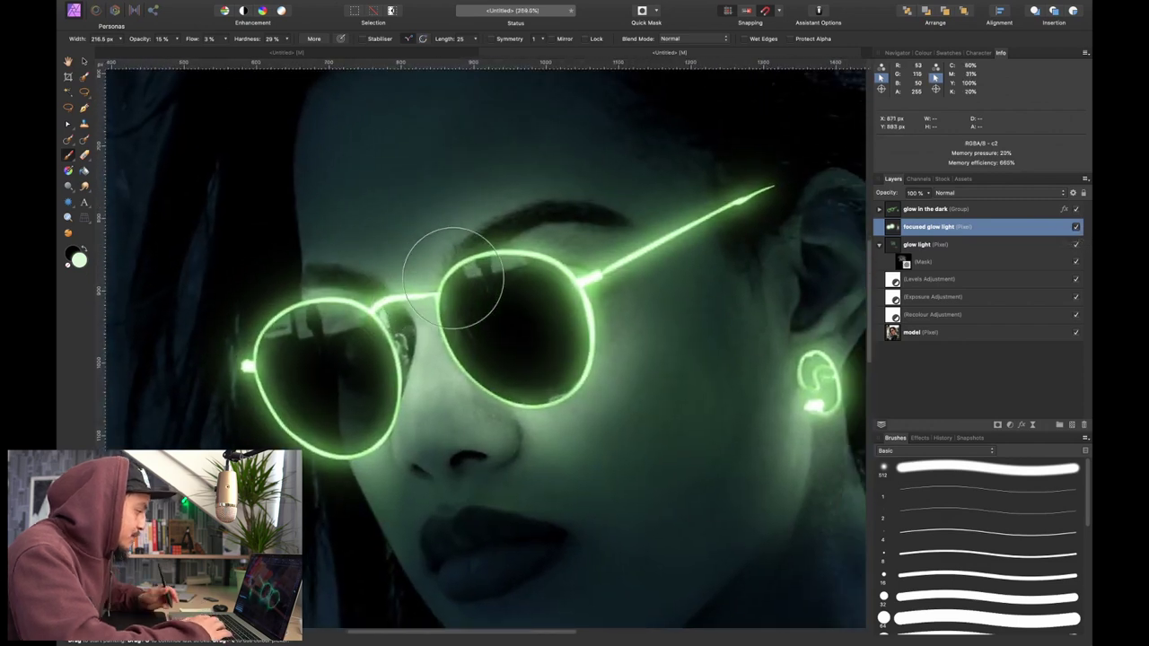
key("bracketright")
key("bracketright")
key("bracketright")
key("bracketright")
key("bracketleft")
key("bracketleft")
key("bracketleft")
key("bracketleft")
key("bracketleft")
key("bracketleft")
key("bracketright")
key("bracketright")
key("bracketright")
key("bracketright")
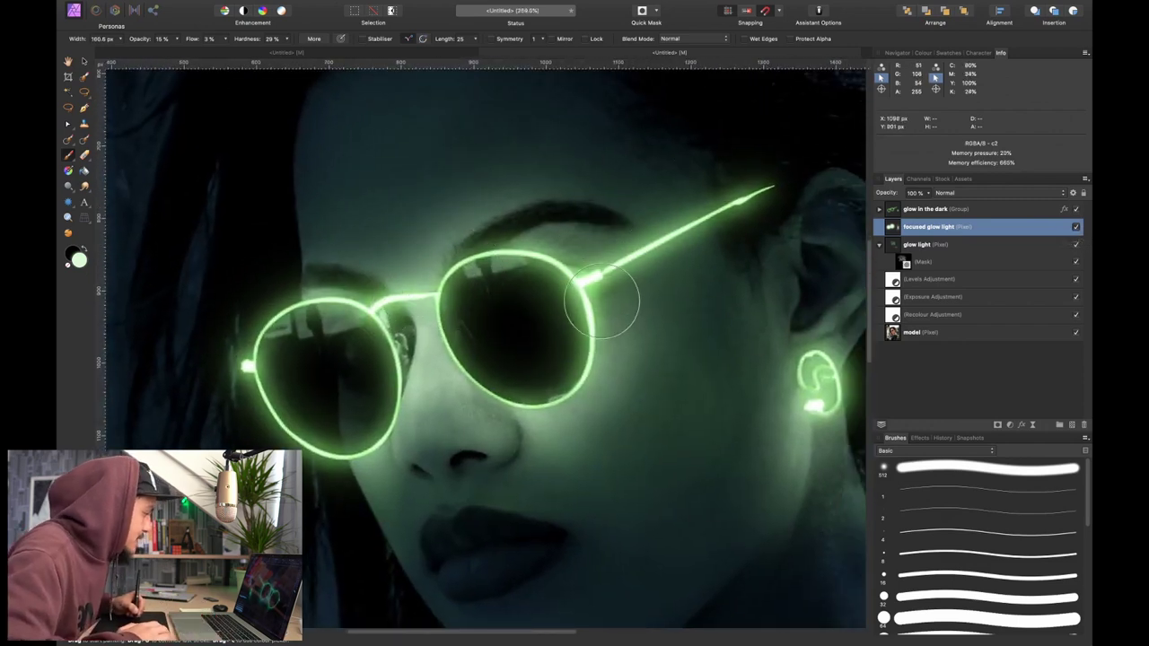
key("bracketleft")
key("bracketleft")
key("bracketleft")
key("bracketleft")
key("bracketleft")
key("bracketleft")
key("bracketleft")
key("bracketleft")
key("bracketleft")
key("bracketleft")
key("bracketleft")
key("bracketleft")
key("bracketleft")
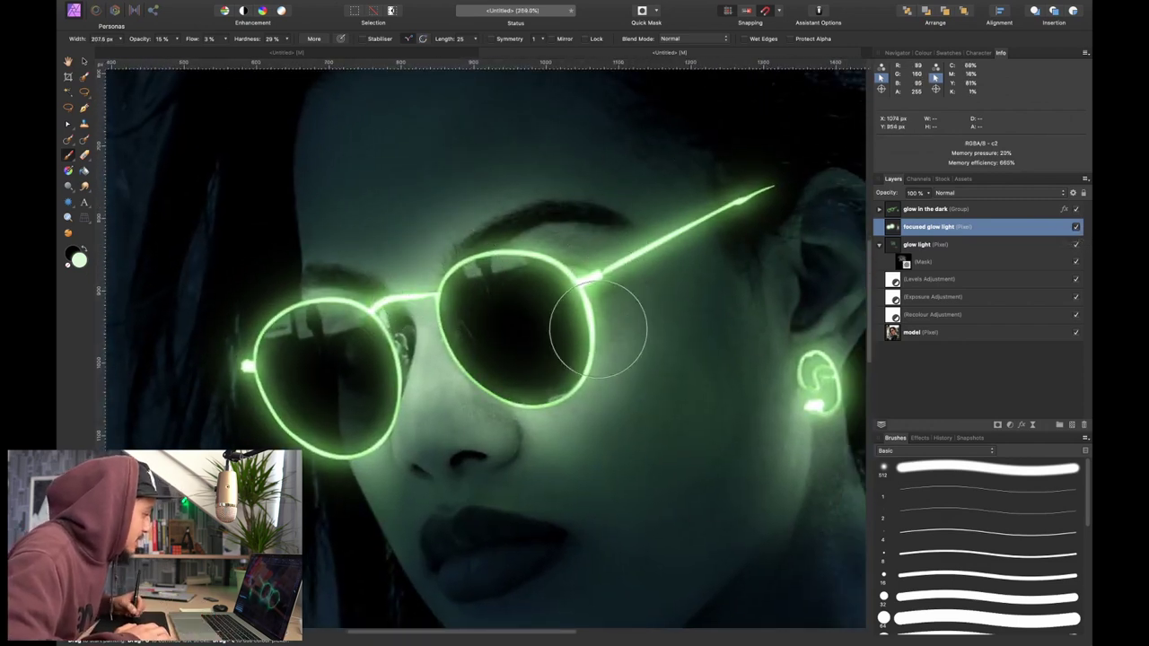
key("bracketright")
key("bracketright")
key("bracketright")
key("bracketright")
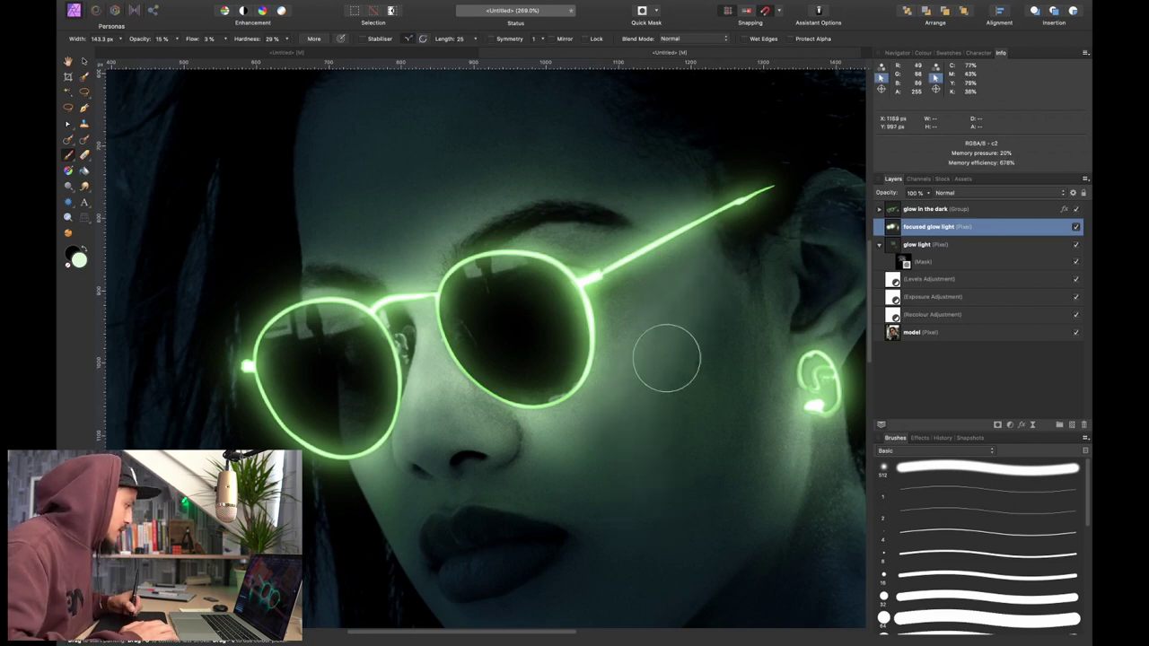
key("bracketright")
key("bracketright")
key("super+0")
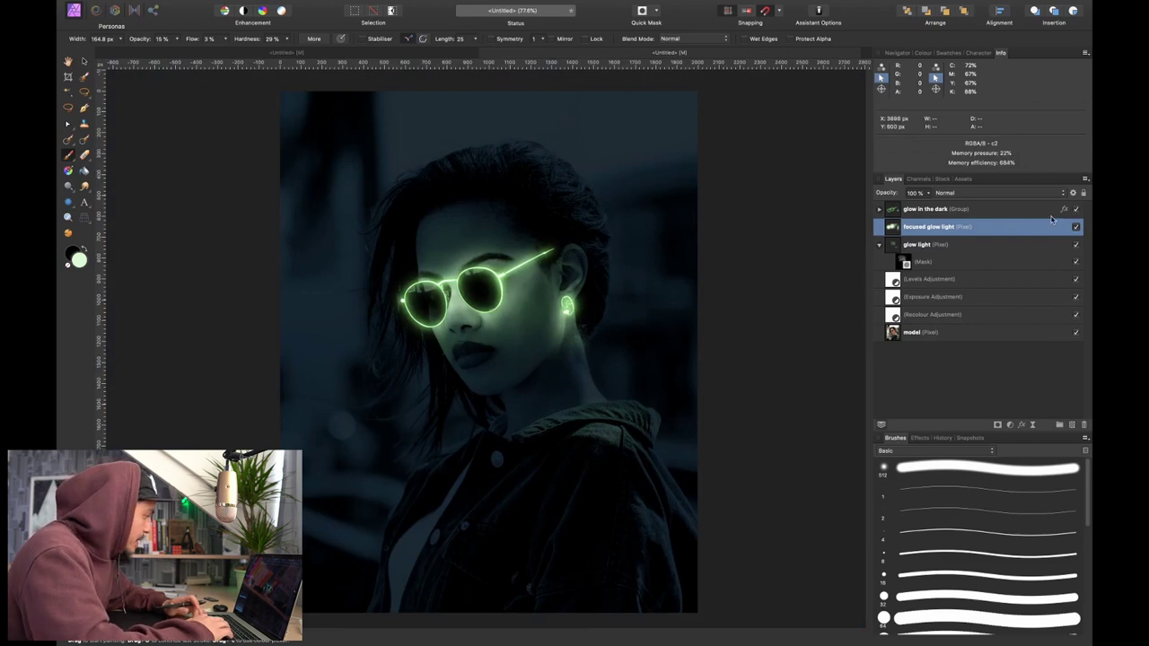
- Duplicate the model layer, move the copy to the top of the layer stack and lower its opacity almost to zero
left_click(947, 335)
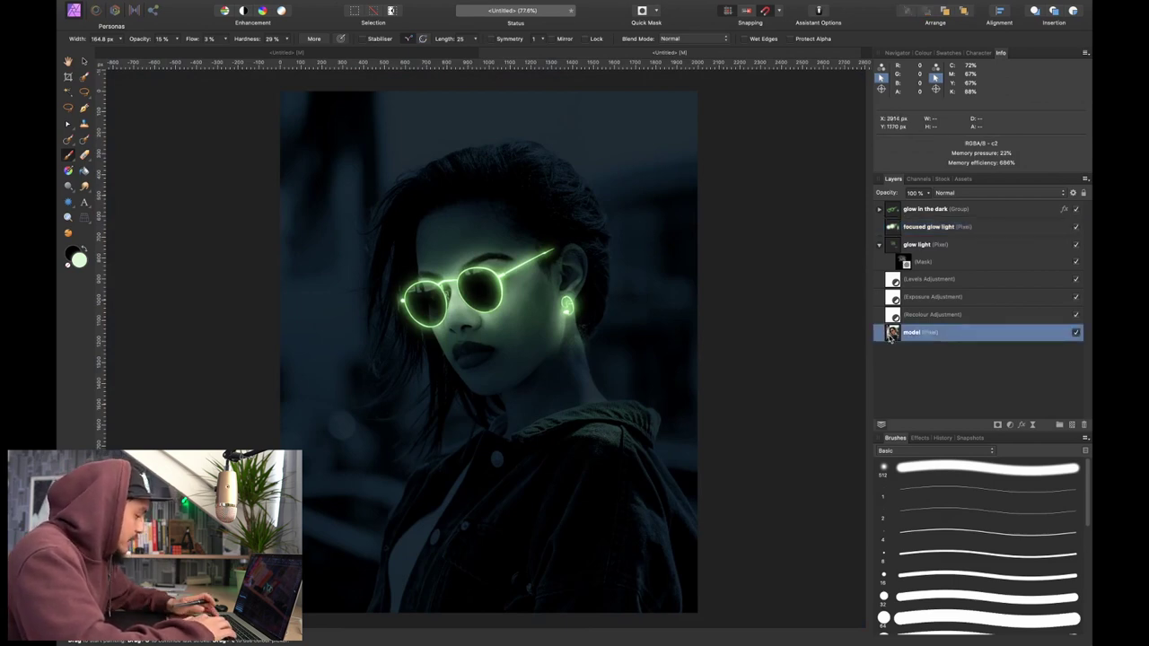
key("super+j")
left_click_drag(894, 334, 910, 206)
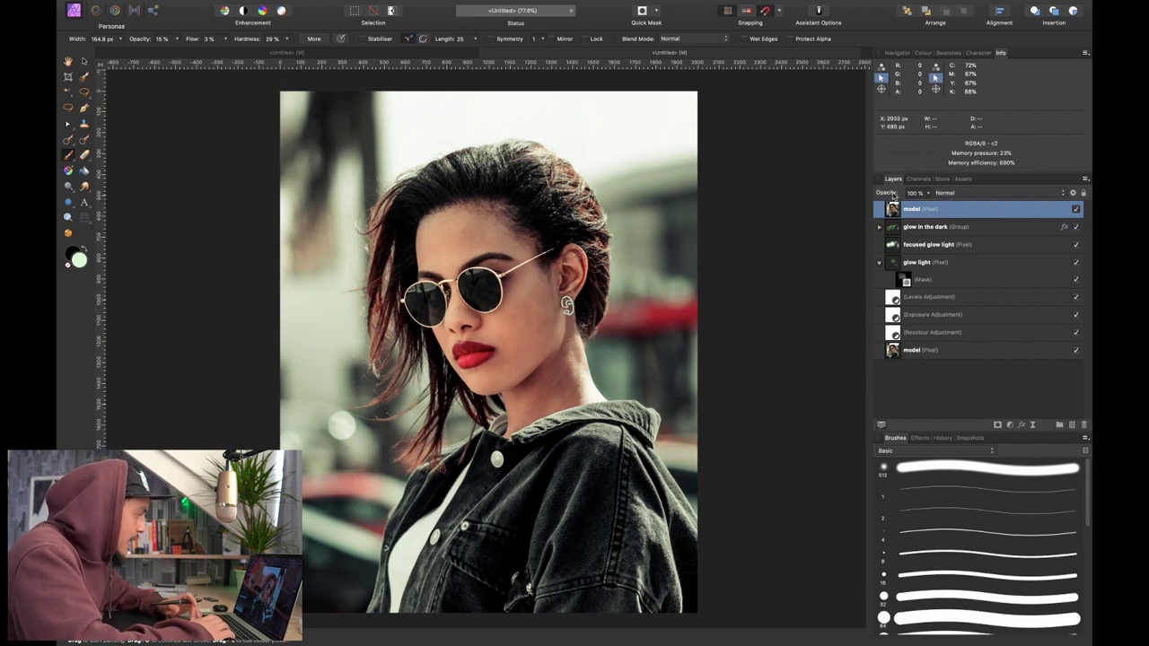
left_click_drag(884, 195, 802, 206)
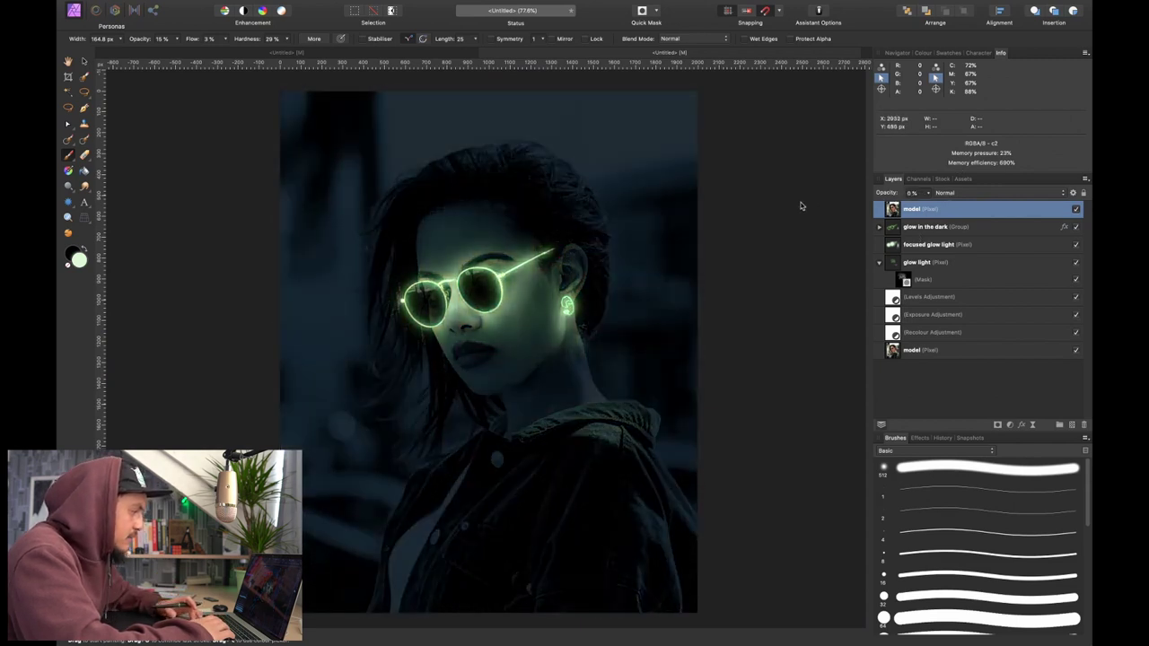
- Lower the opacity of the focused glow light layer
left_click(942, 242)
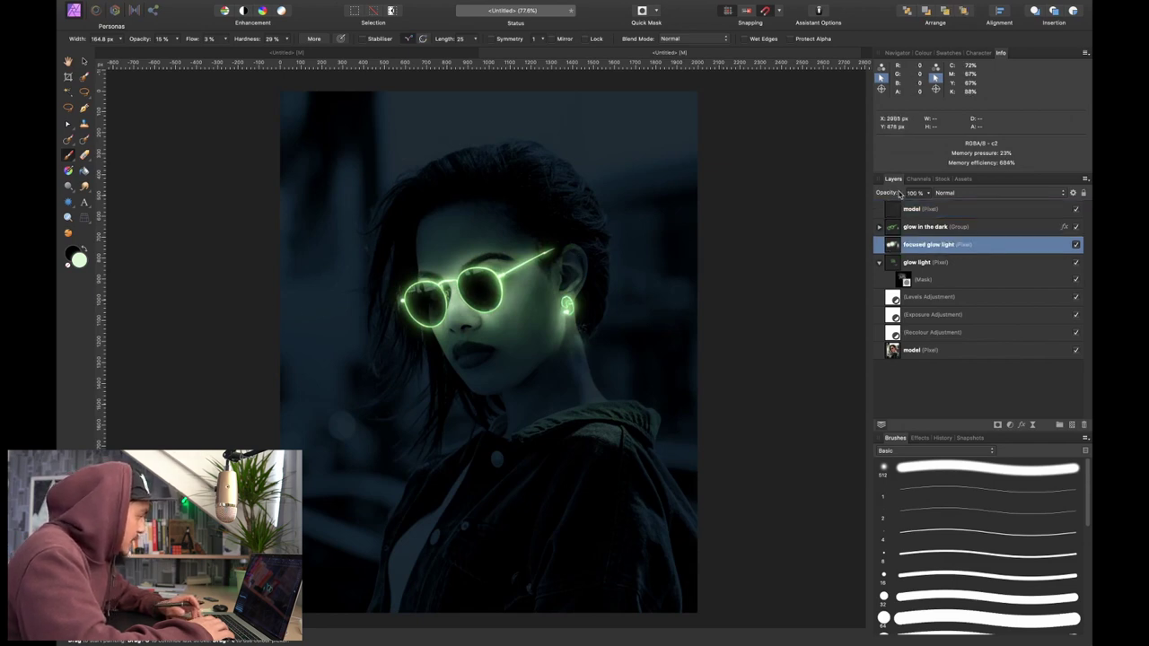
left_click_drag(889, 196, 856, 204)
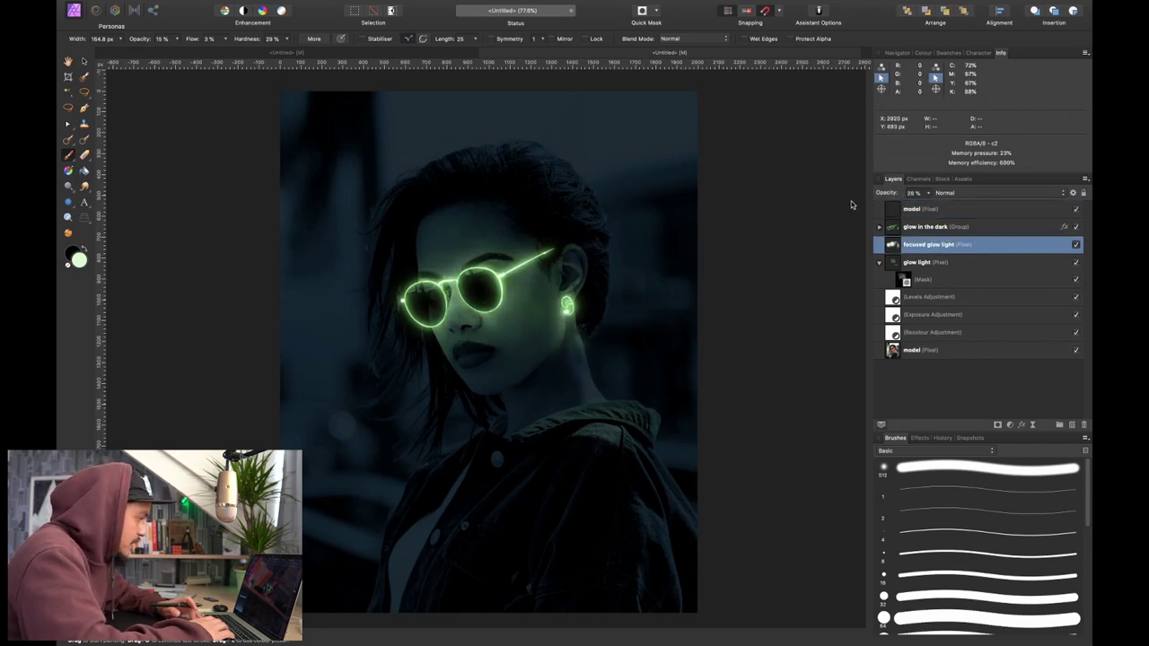